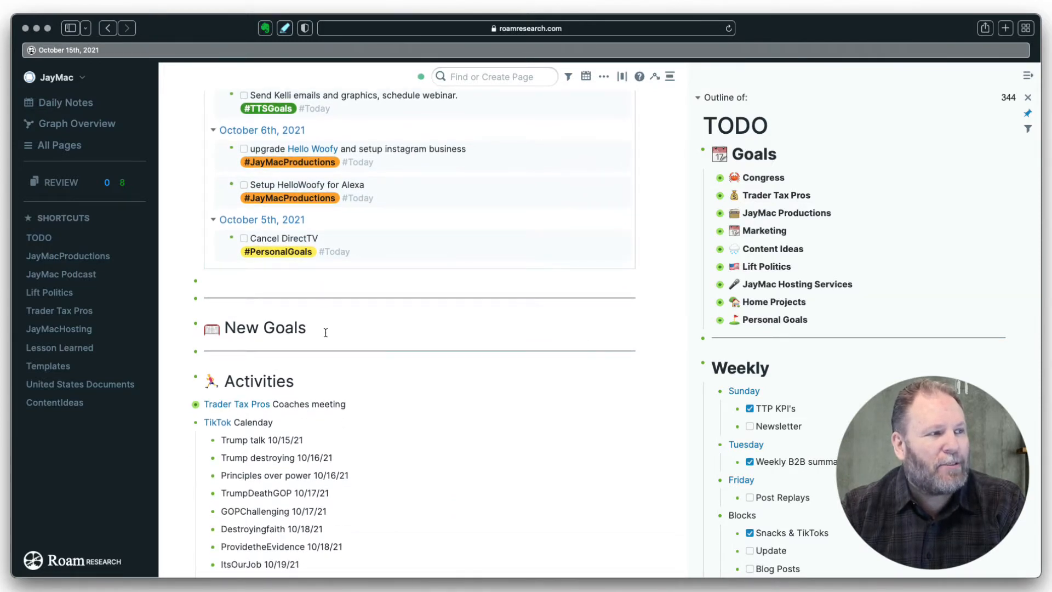
- Look over the October 15th note, then expand Marketing in the sidebar TODO outline to show its coupon-task query
scroll(471, 431, down, 3)
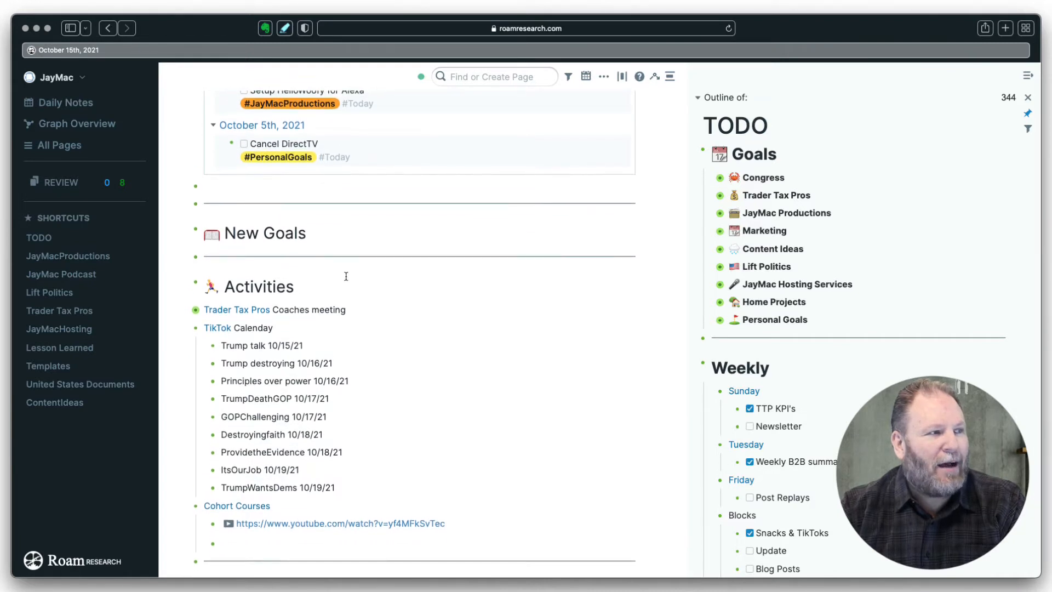
scroll(565, 340, down, 4)
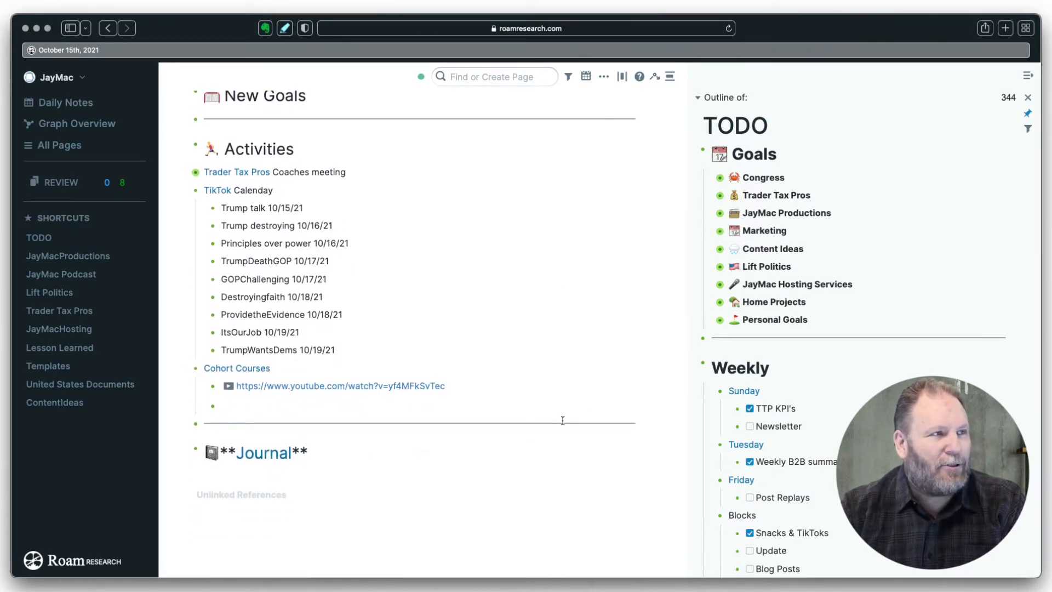
scroll(590, 412, up, 12)
scroll(590, 412, up, 4)
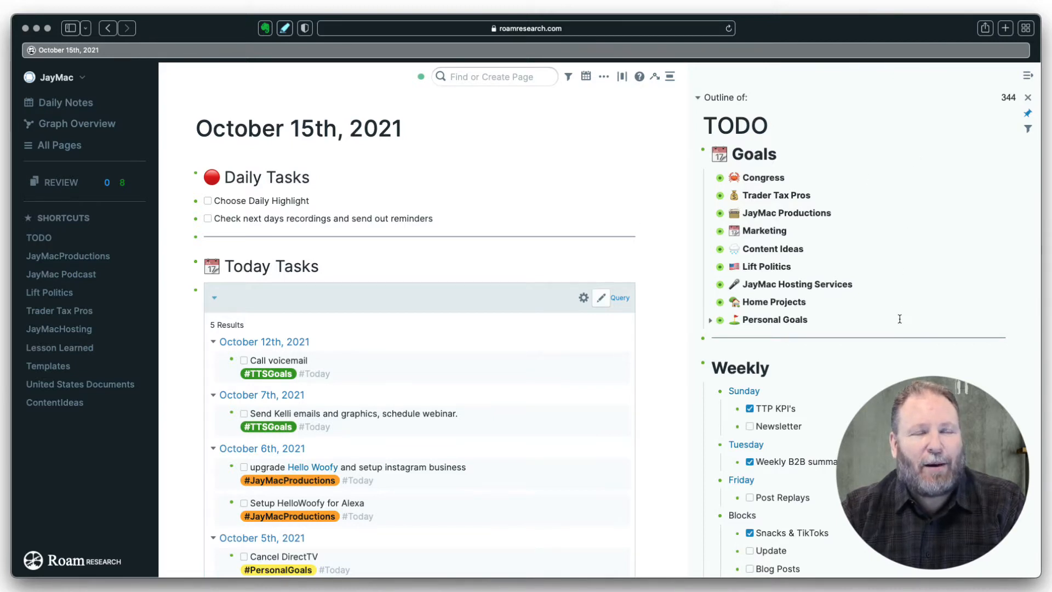
click(711, 232)
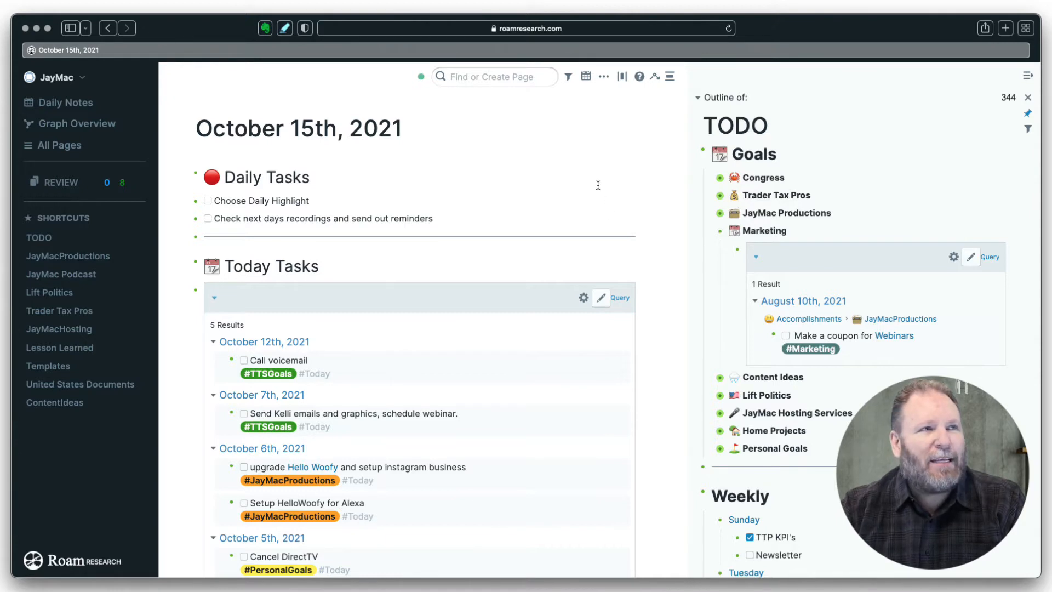
- Pick October 16th, 2021 from the calendar and close the right sidebar
click(586, 76)
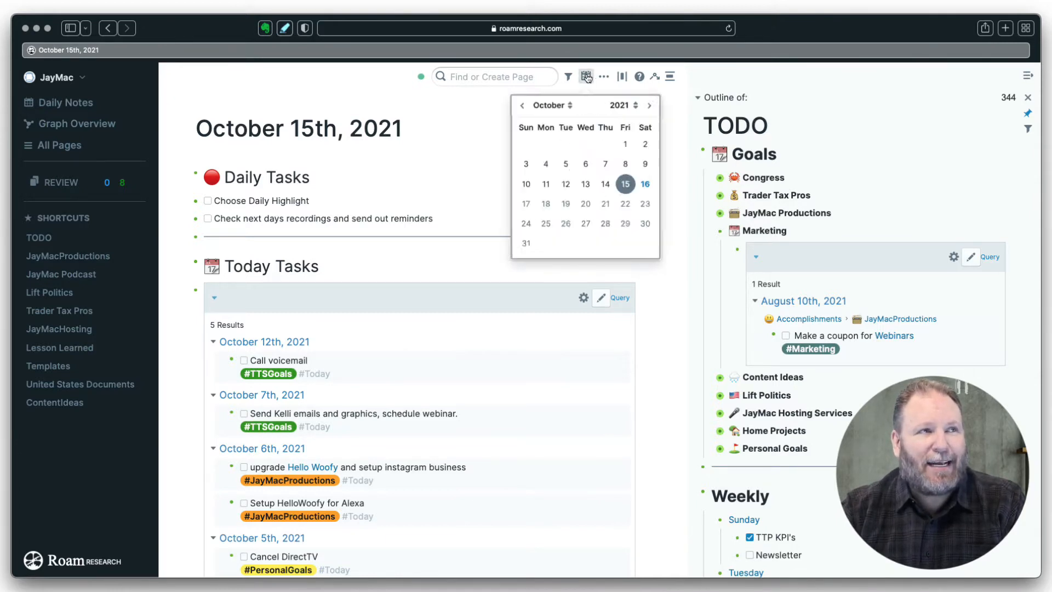
click(654, 195)
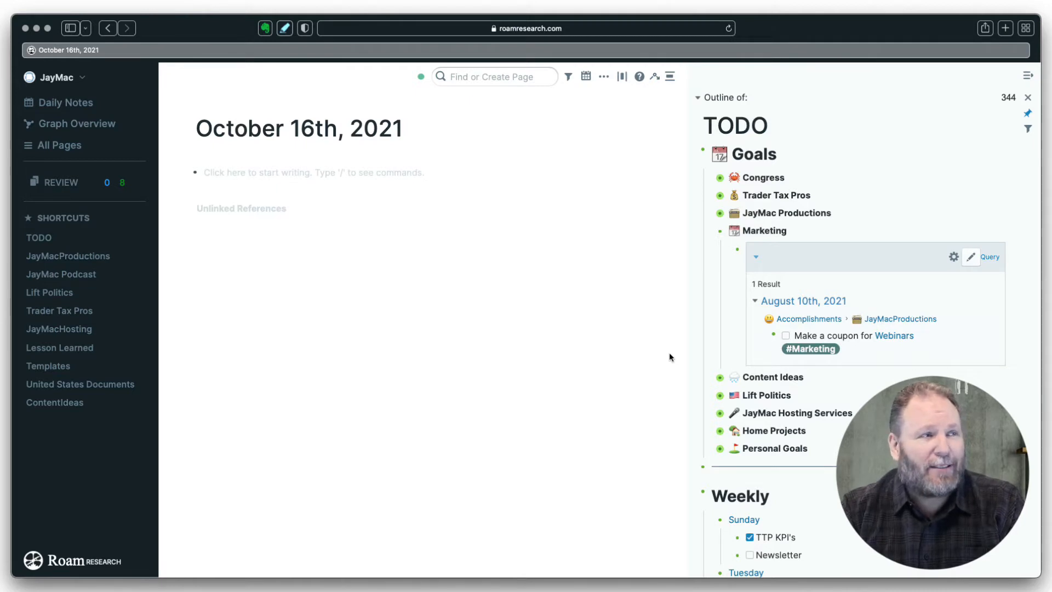
click(1028, 78)
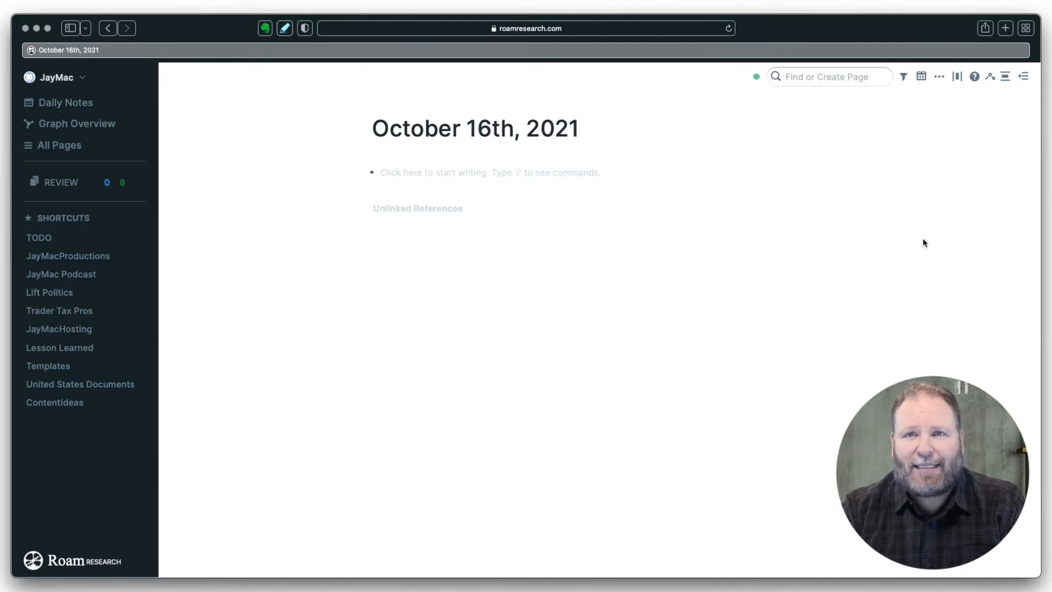
- Insert the Daily template into the October 16th page's first block using the ;; menu
click(385, 175)
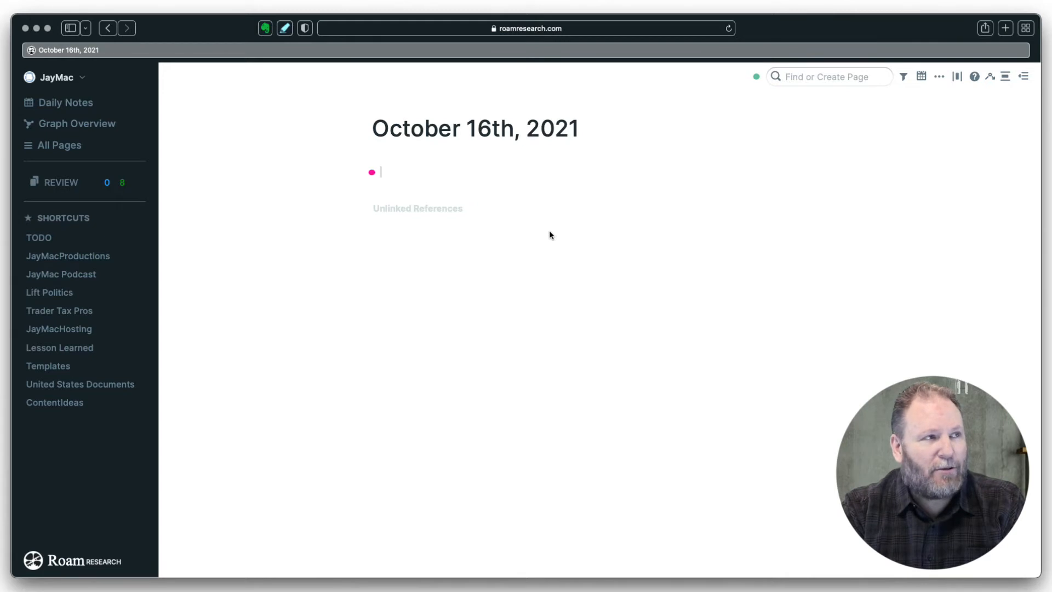
text(;;)
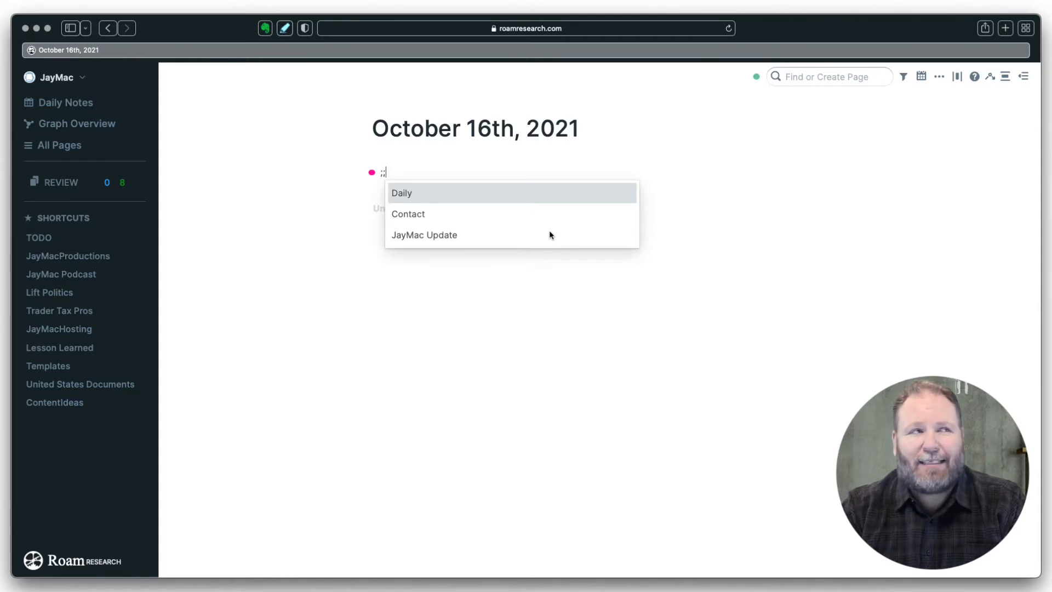
click(417, 199)
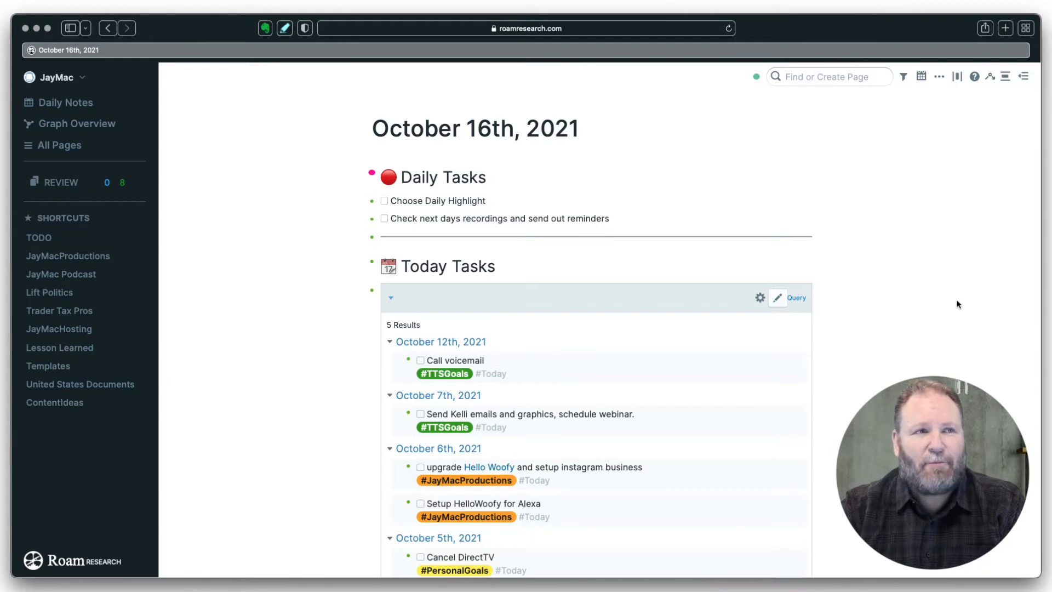
scroll(864, 304, down, 1)
scroll(864, 303, down, 3)
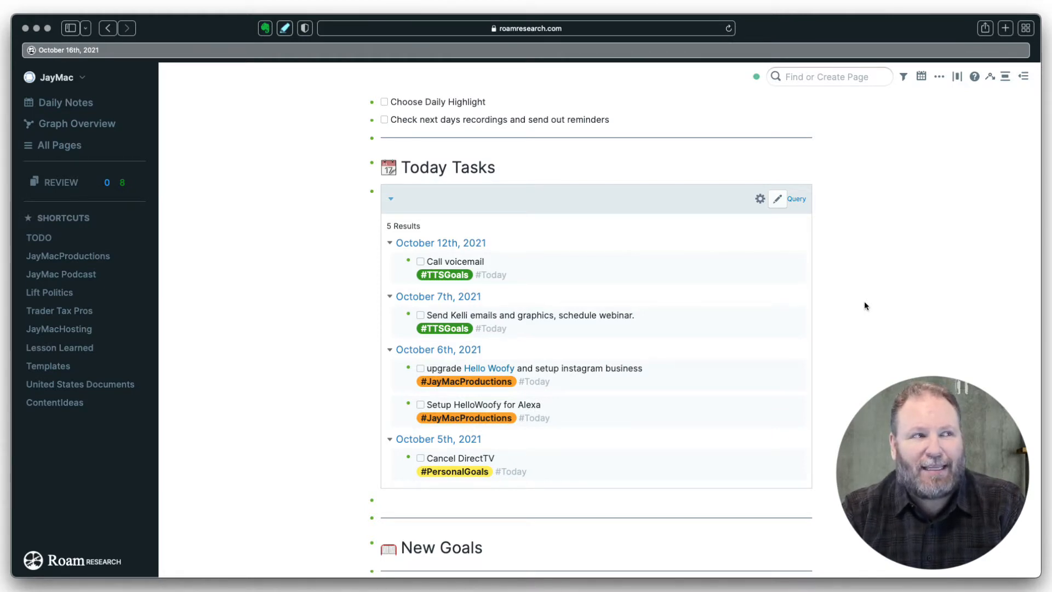
scroll(864, 305, down, 6)
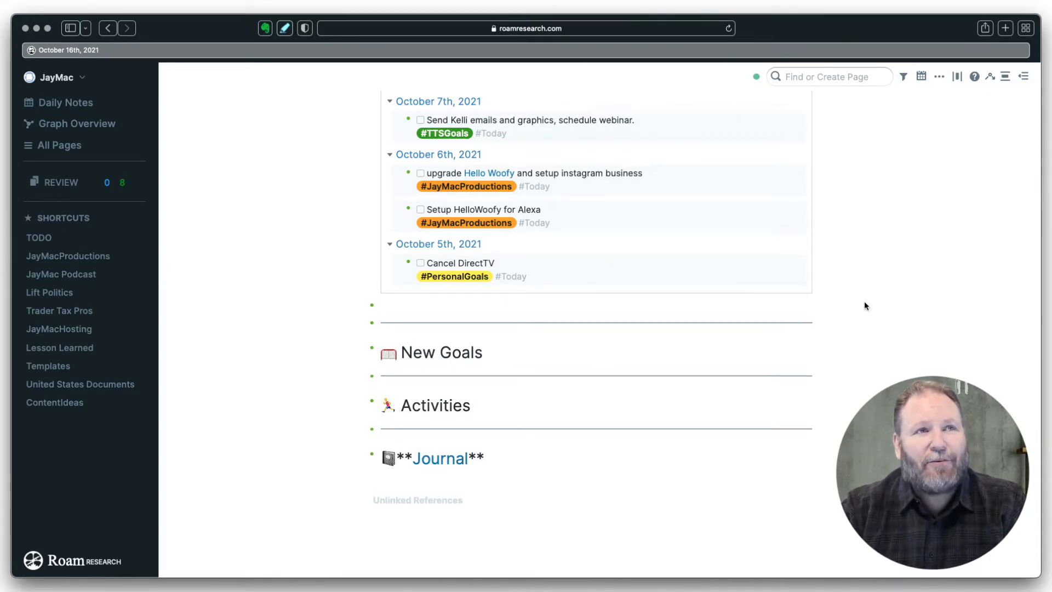
scroll(865, 305, up, 3)
scroll(864, 306, up, 2)
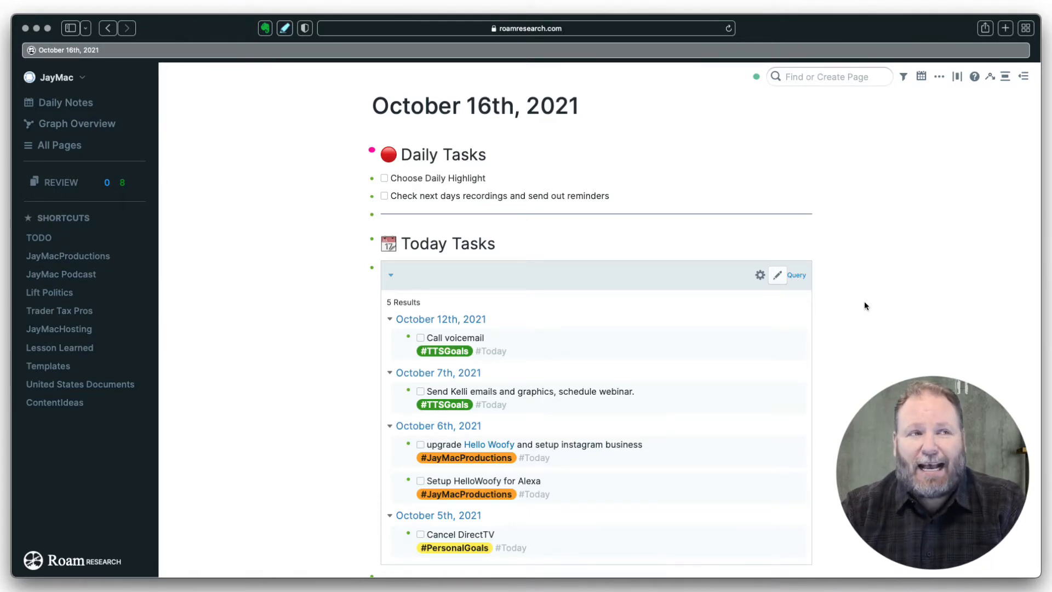
scroll(864, 305, down, 2)
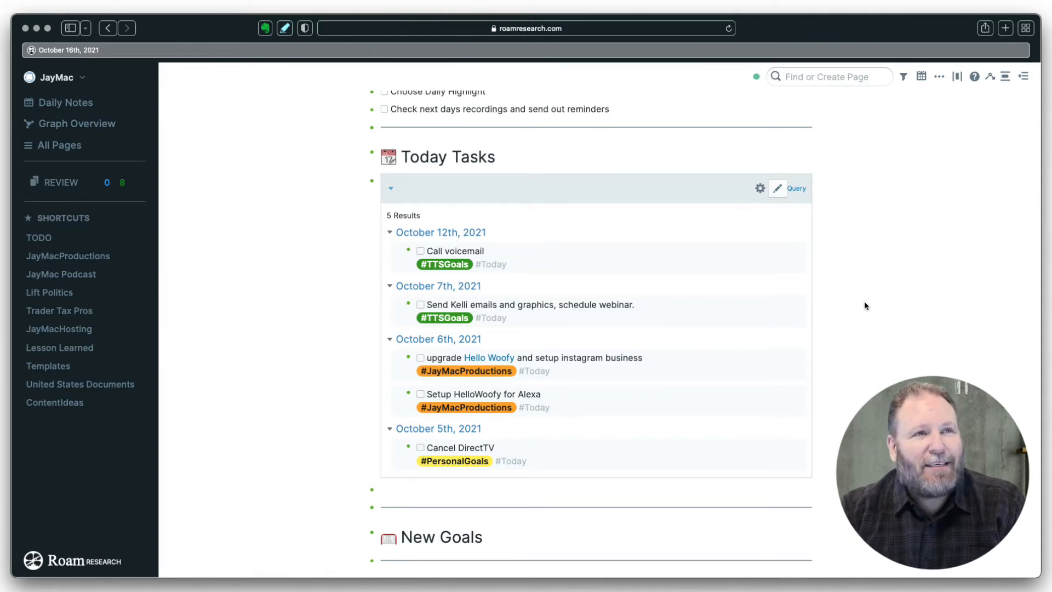
scroll(864, 306, up, 4)
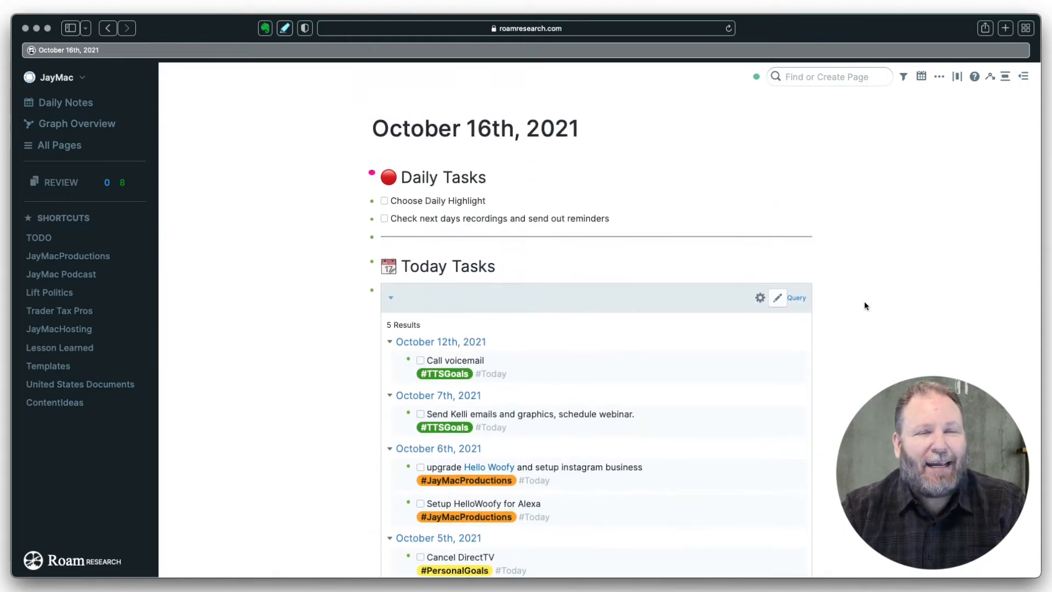
scroll(865, 305, down, 1)
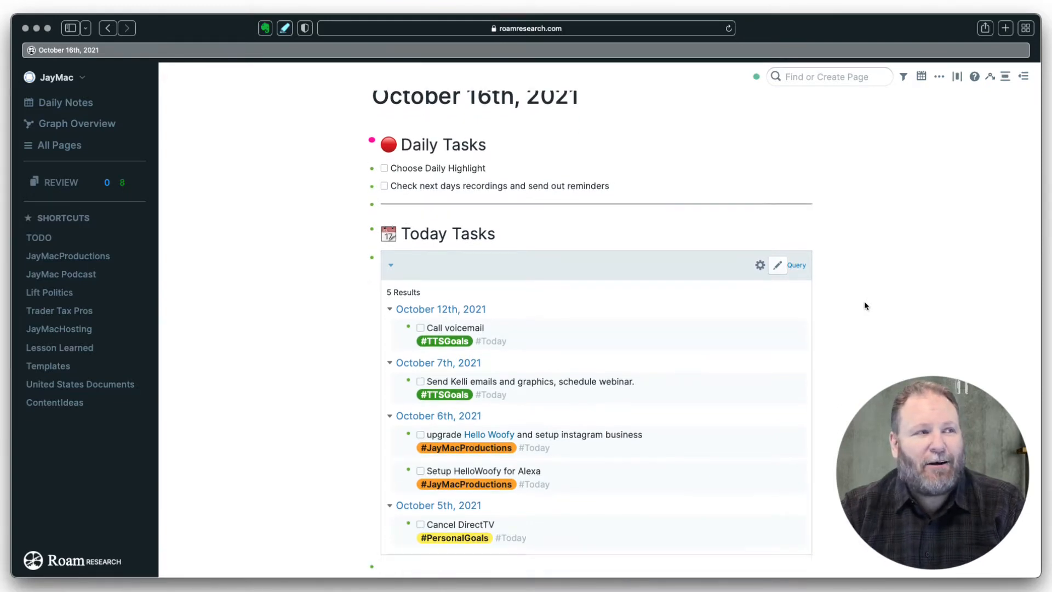
scroll(864, 303, down, 10)
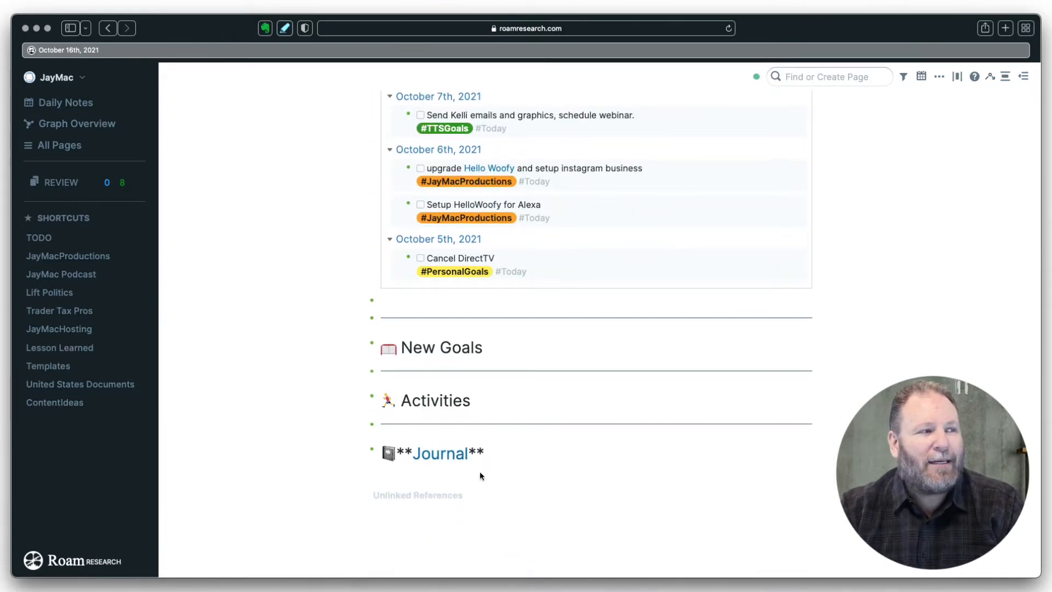
- Insert the Contact template in a new block below the Journal heading
click(511, 452)
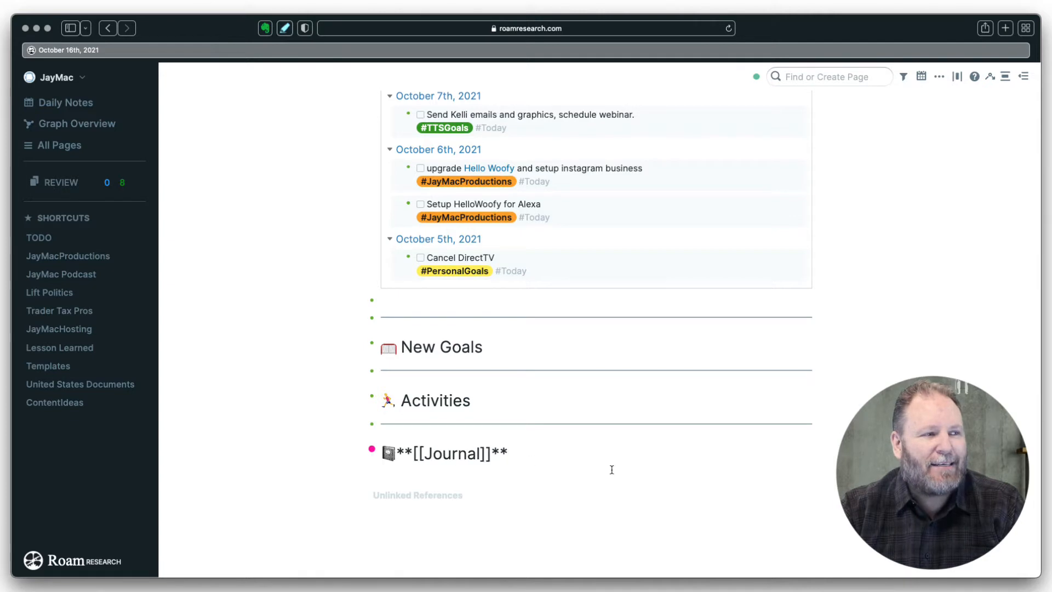
key(Return)
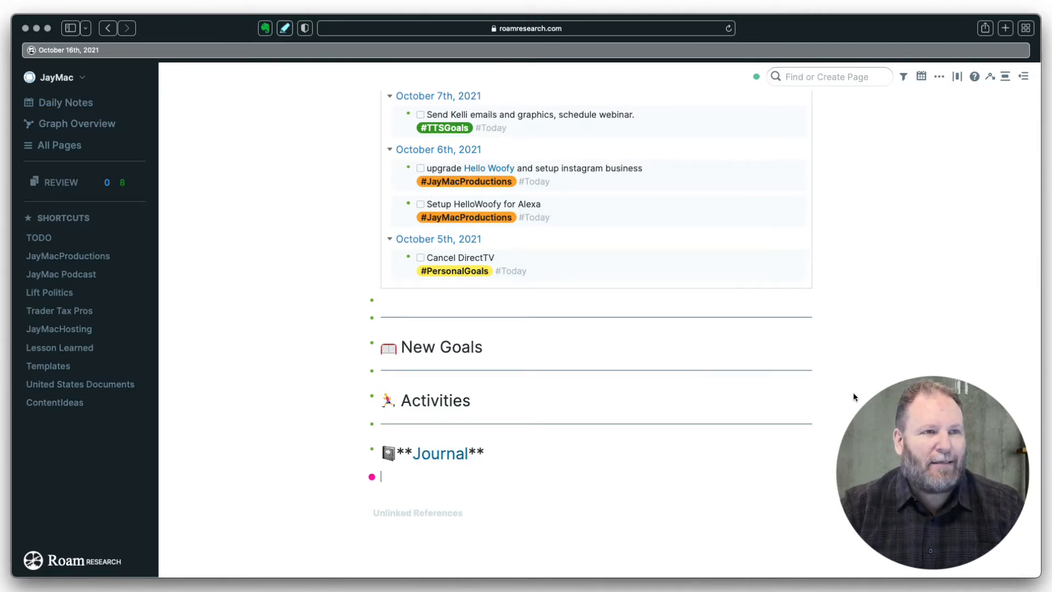
scroll(853, 397, down, 1)
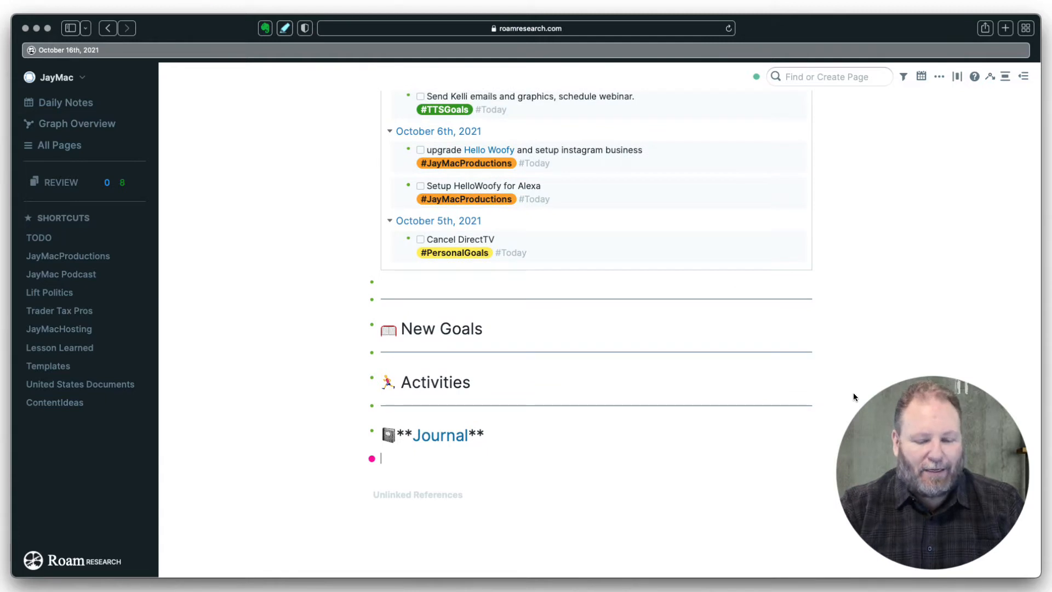
text(;;)
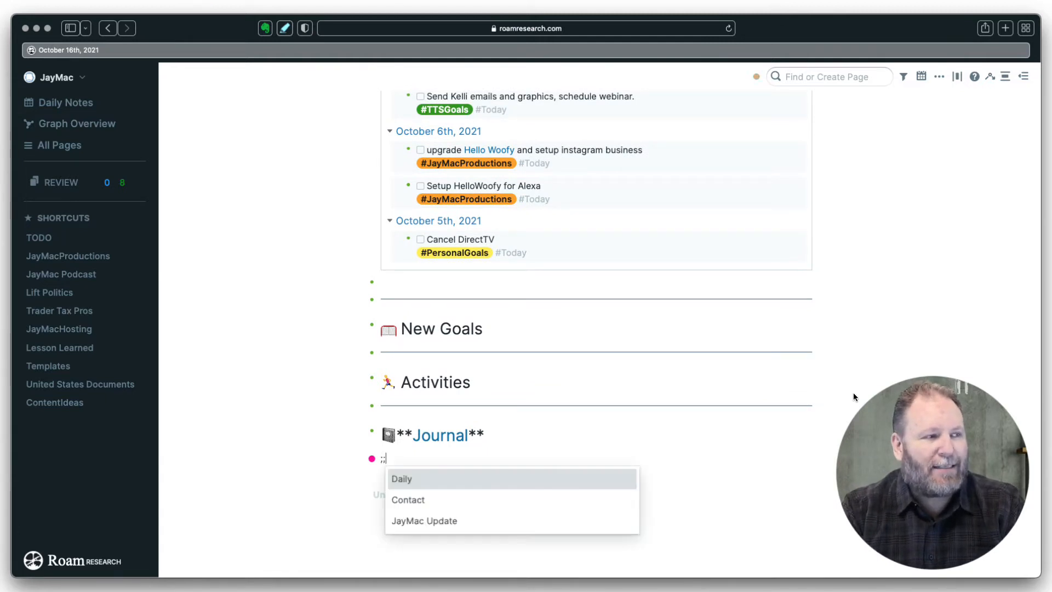
key(Down)
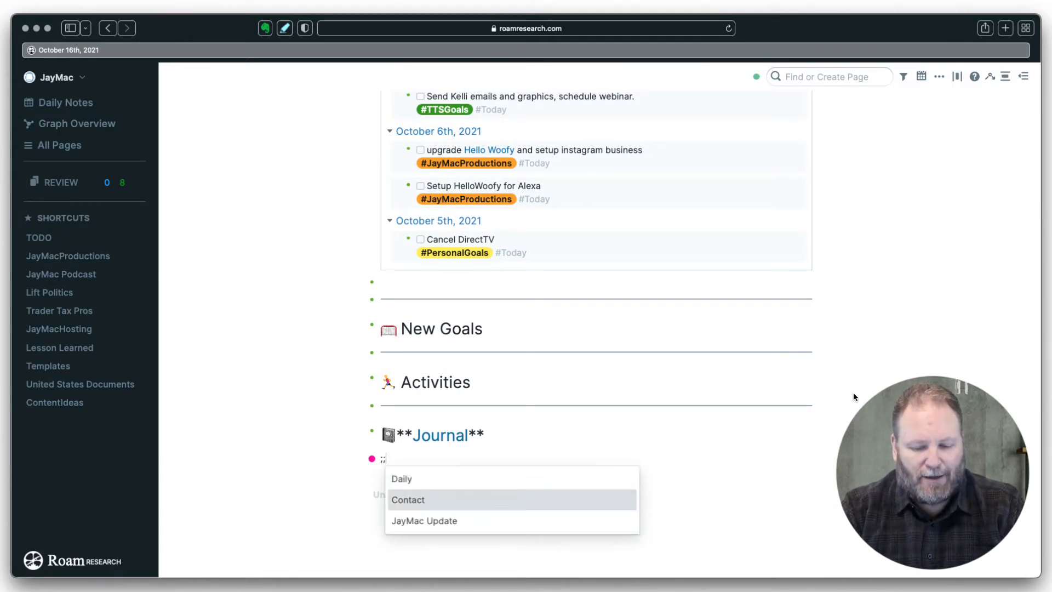
key(Return)
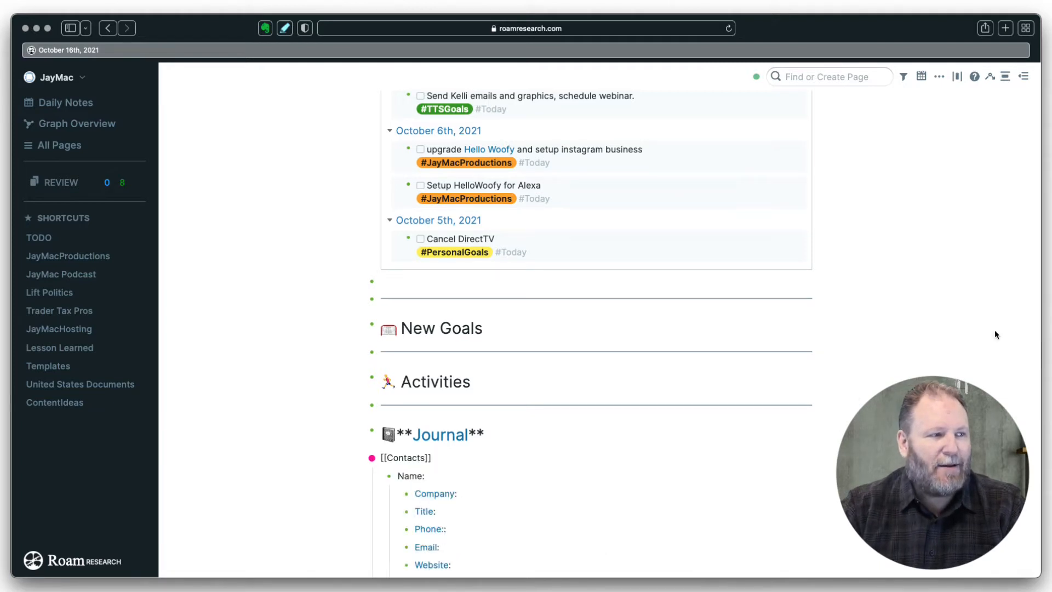
scroll(877, 390, down, 3)
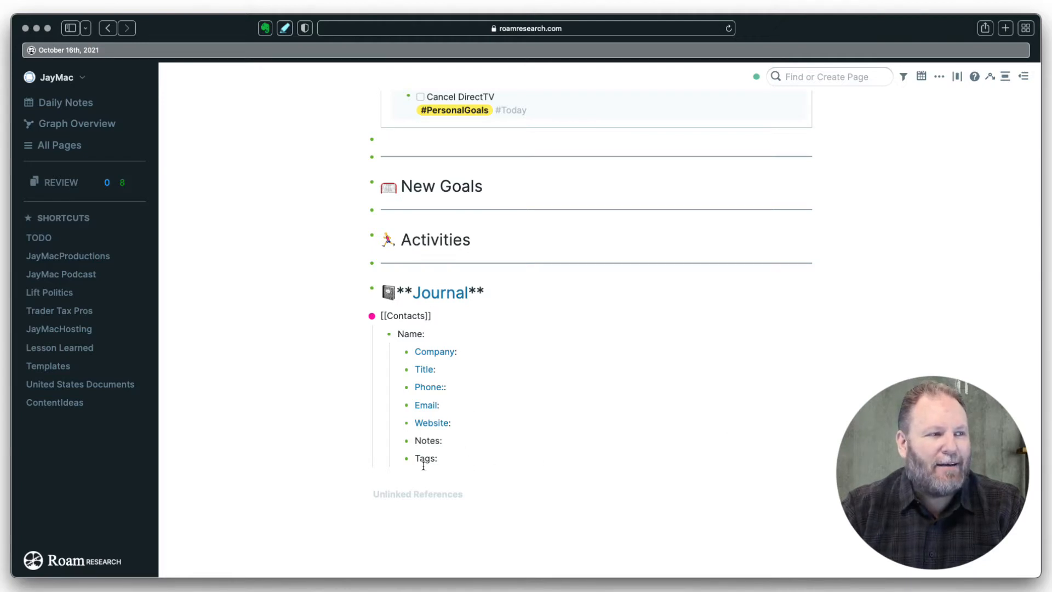
- Below the Contact Tags line, add an outdented block with the JayMac Update template
click(466, 458)
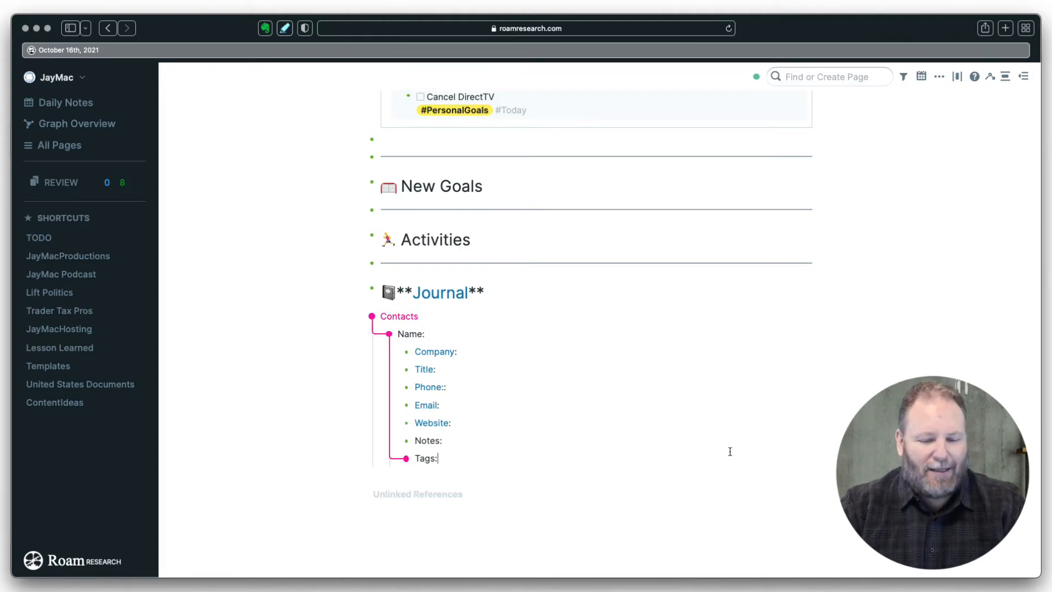
key(Return)
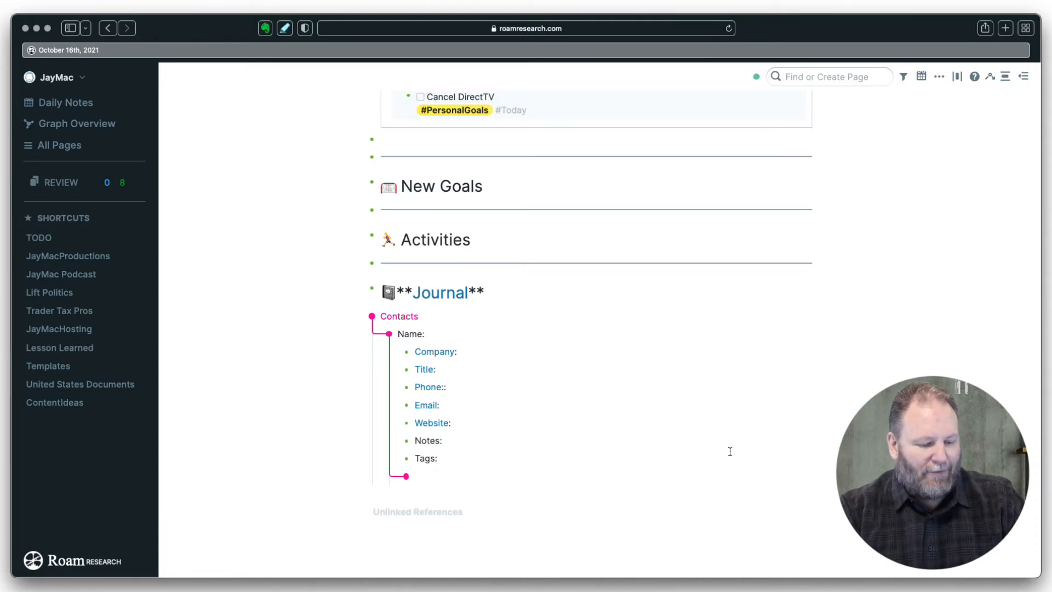
key(shift+Tab)
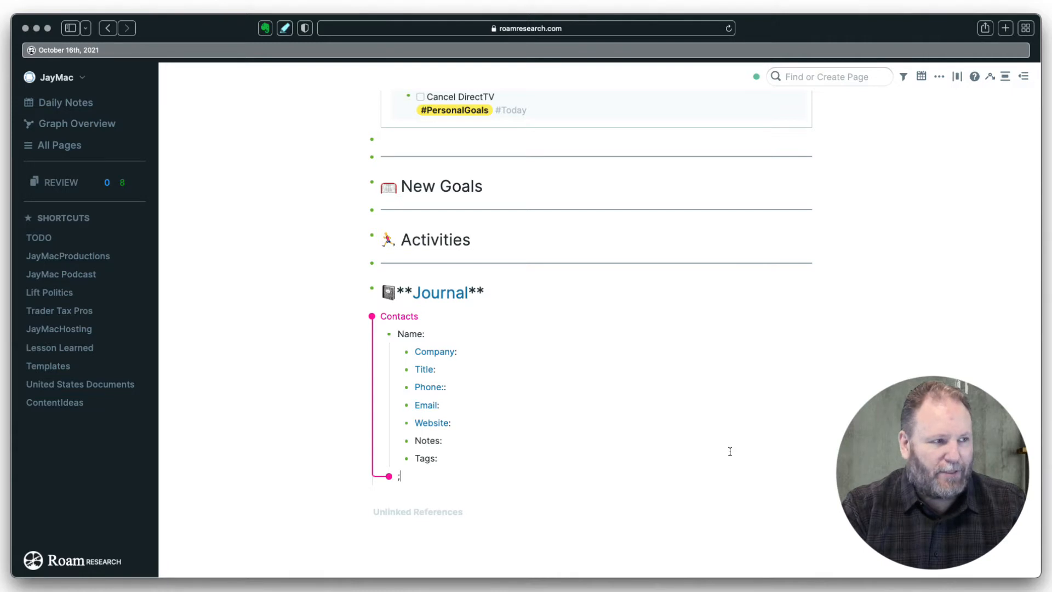
text(;;)
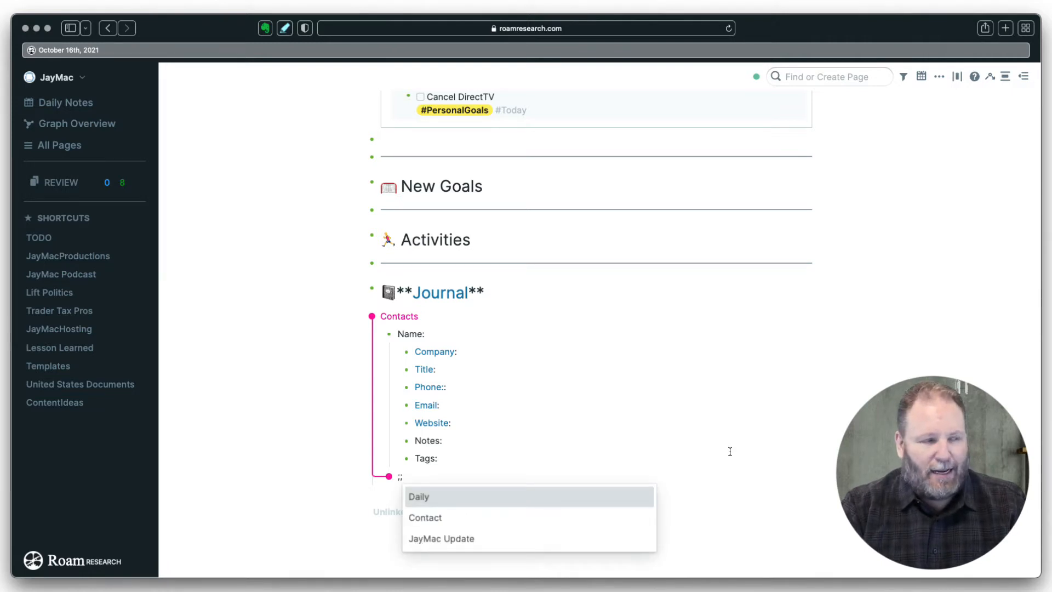
key(Down)
key(Down)
key(Return)
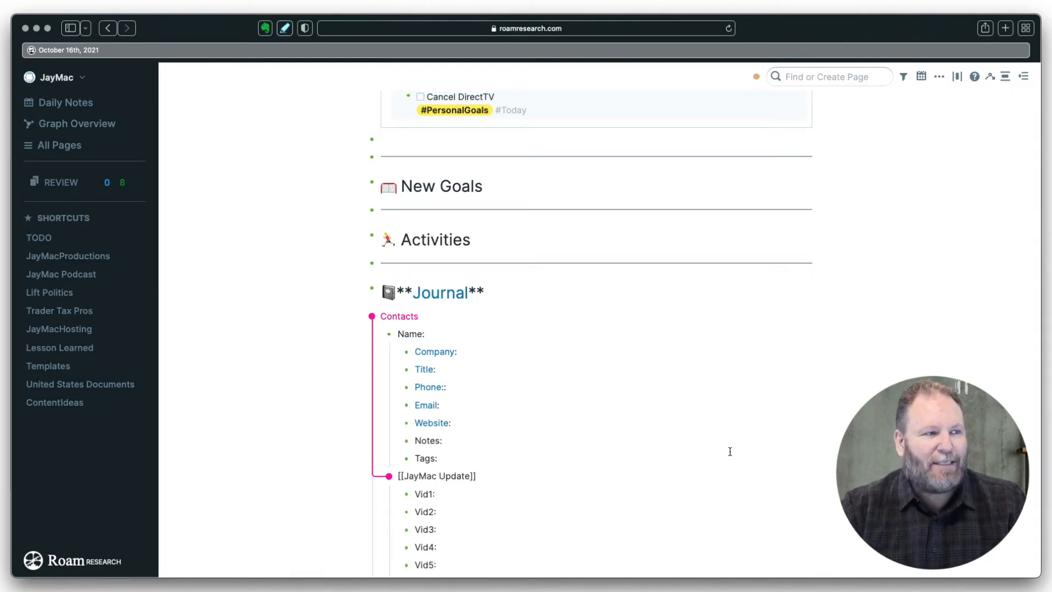
scroll(913, 366, down, 5)
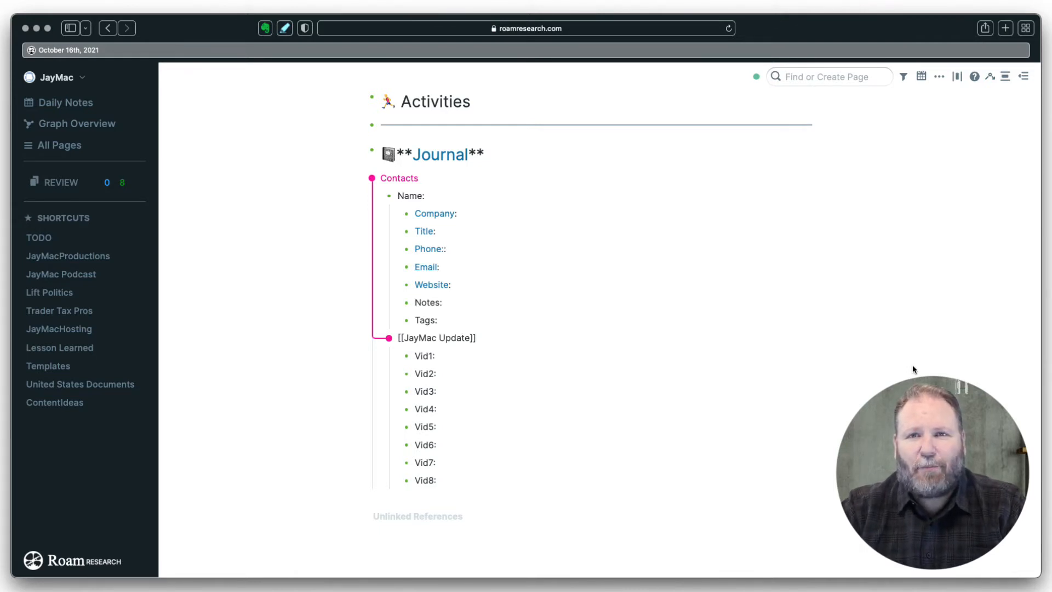
- Switch to the InstructionGraph graph and type ;; in the October 16th note's first block
click(81, 78)
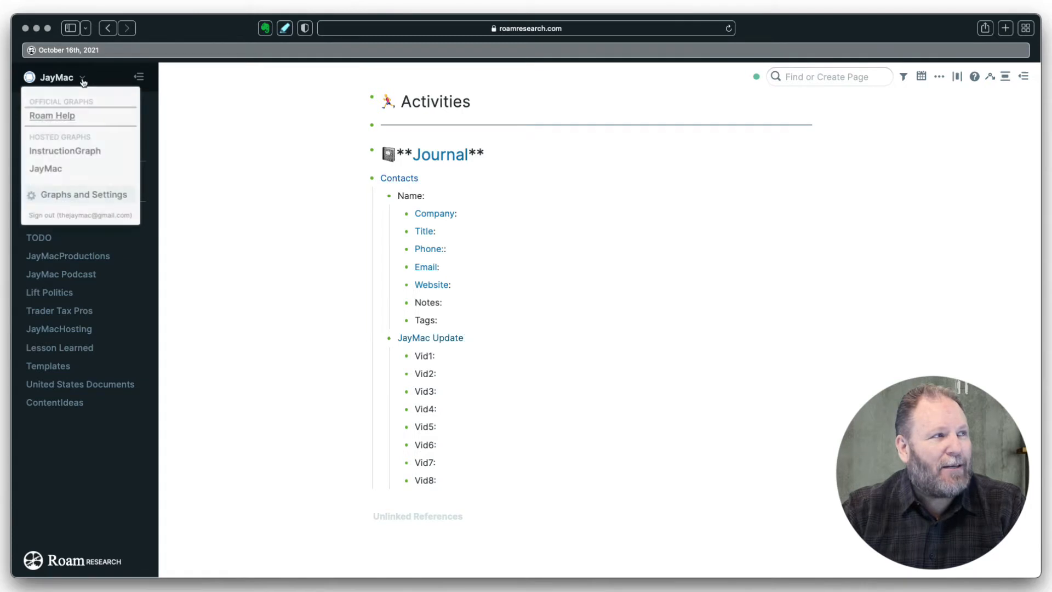
click(65, 149)
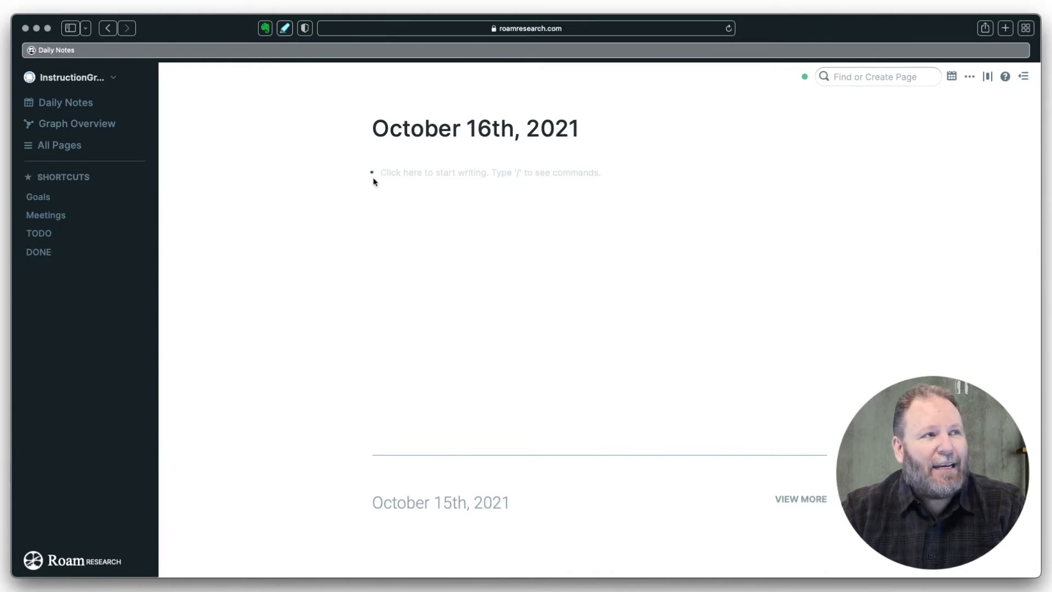
click(387, 173)
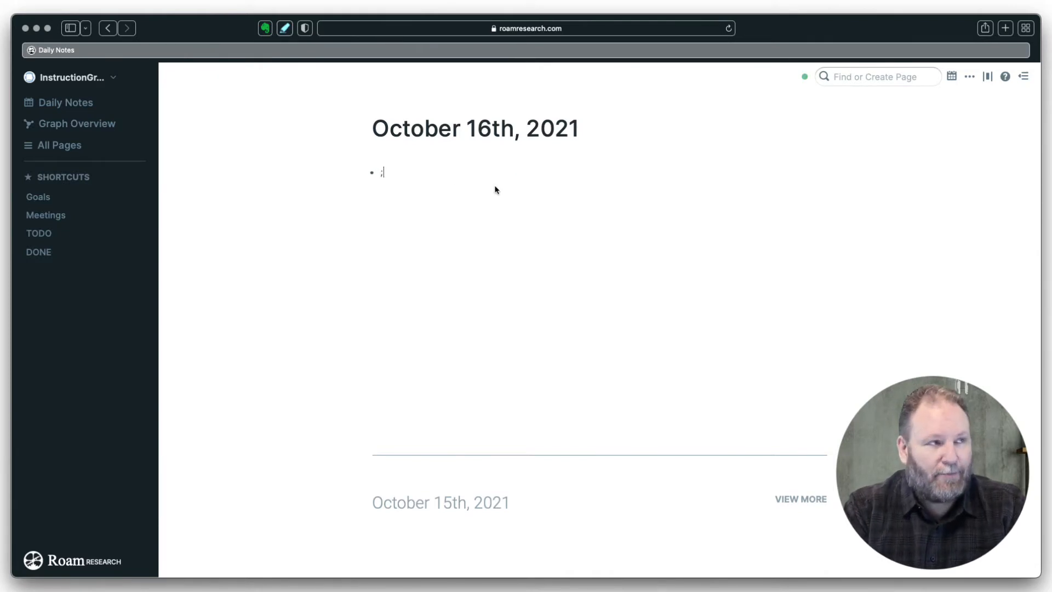
text(;;)
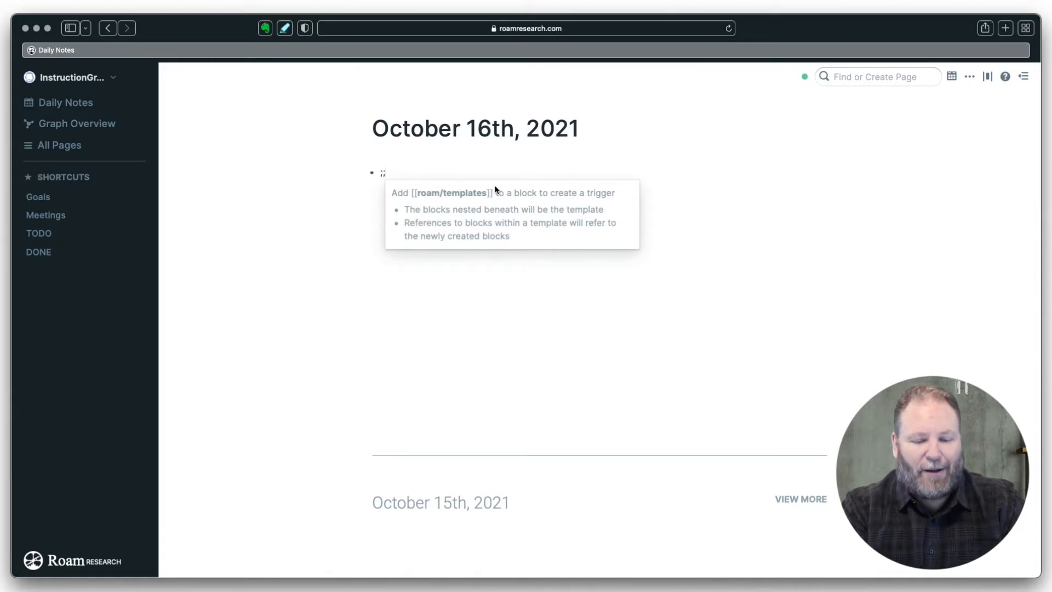
- Replace ;; with a [[Templates]] link, open that page, and add it to Shortcuts
key(BackSpace)
key(BackSpace)
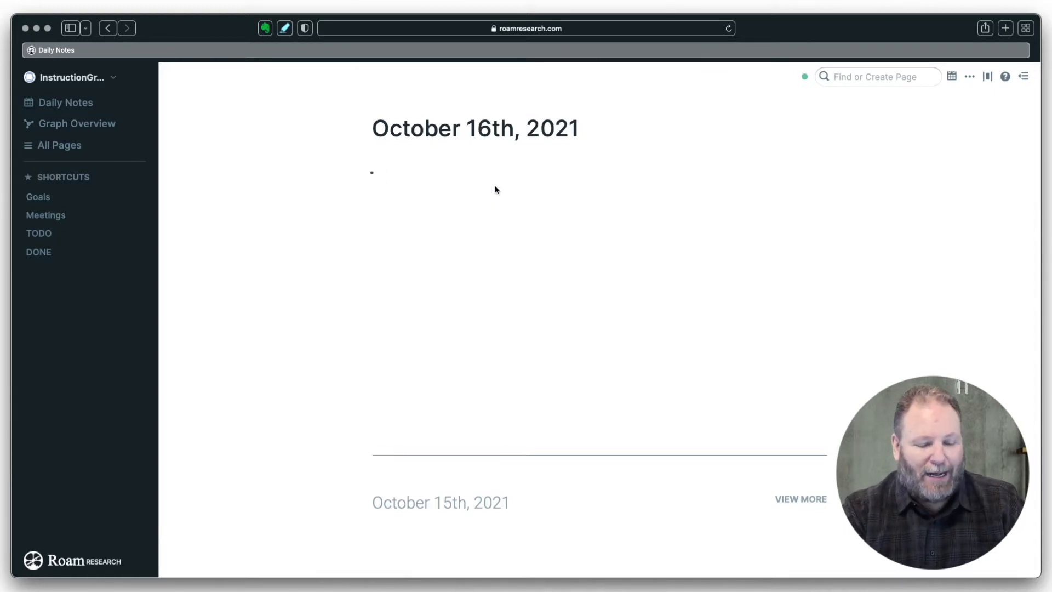
text([[)
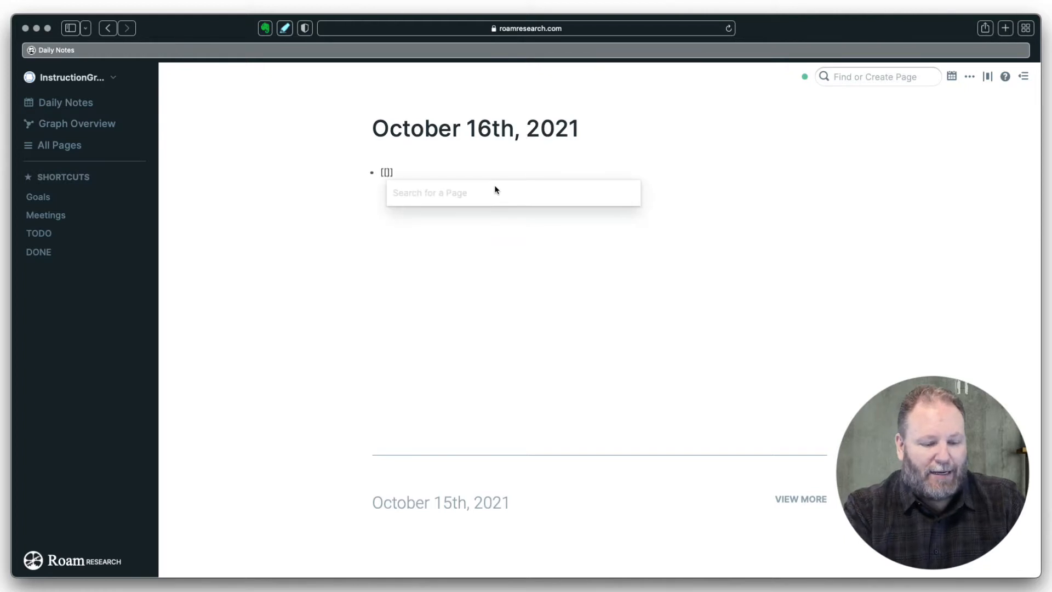
text(Templates)
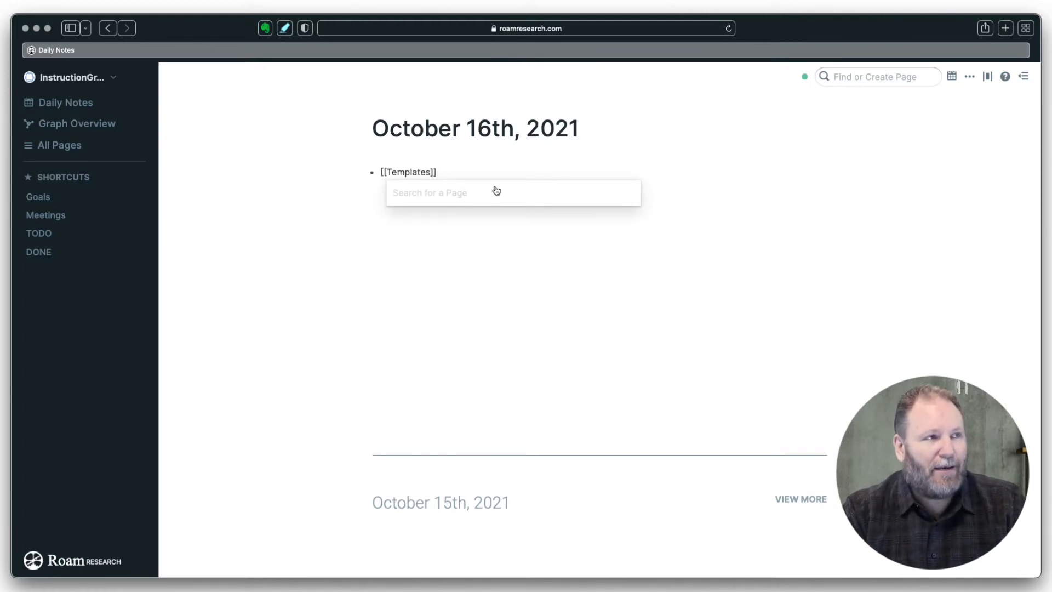
key(Return)
key(Return)
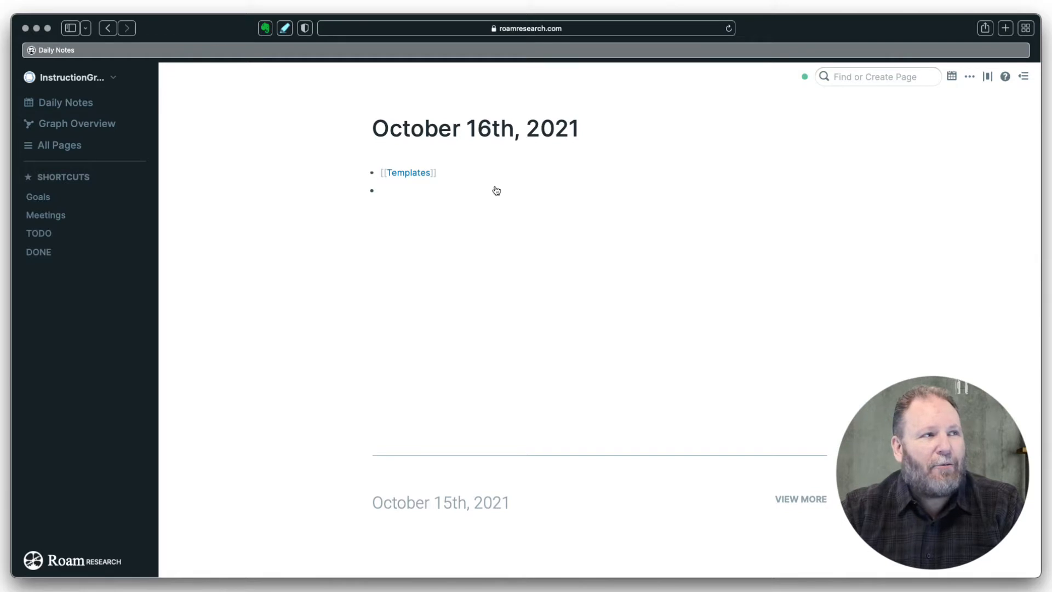
click(410, 174)
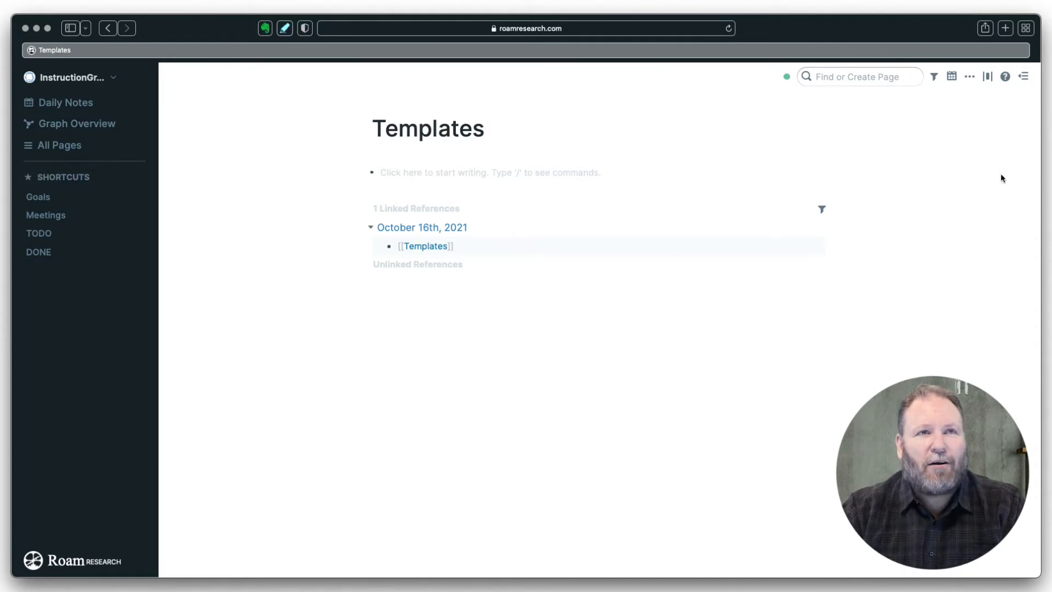
click(969, 77)
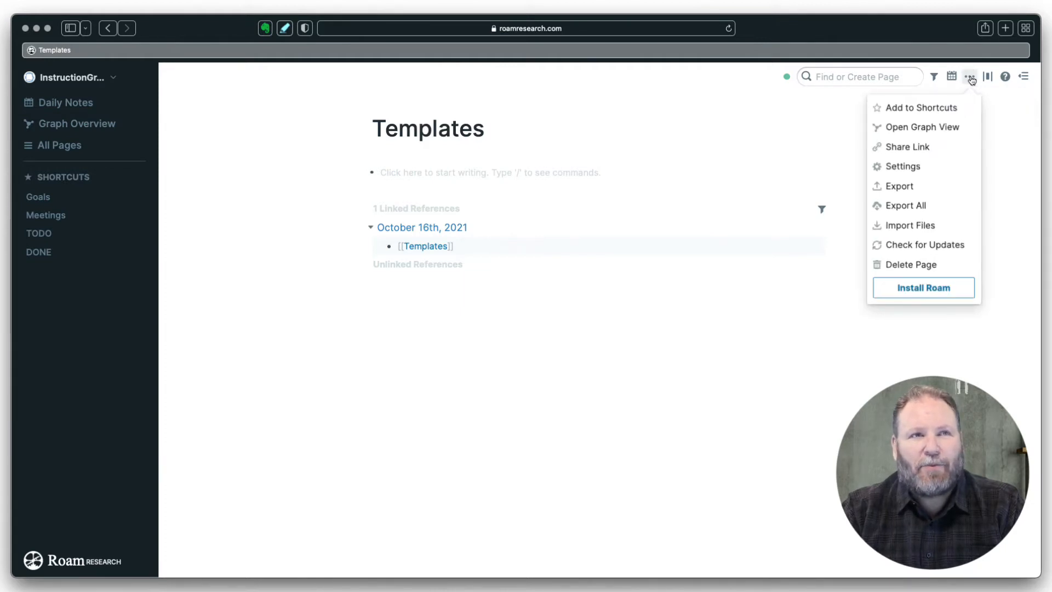
click(942, 108)
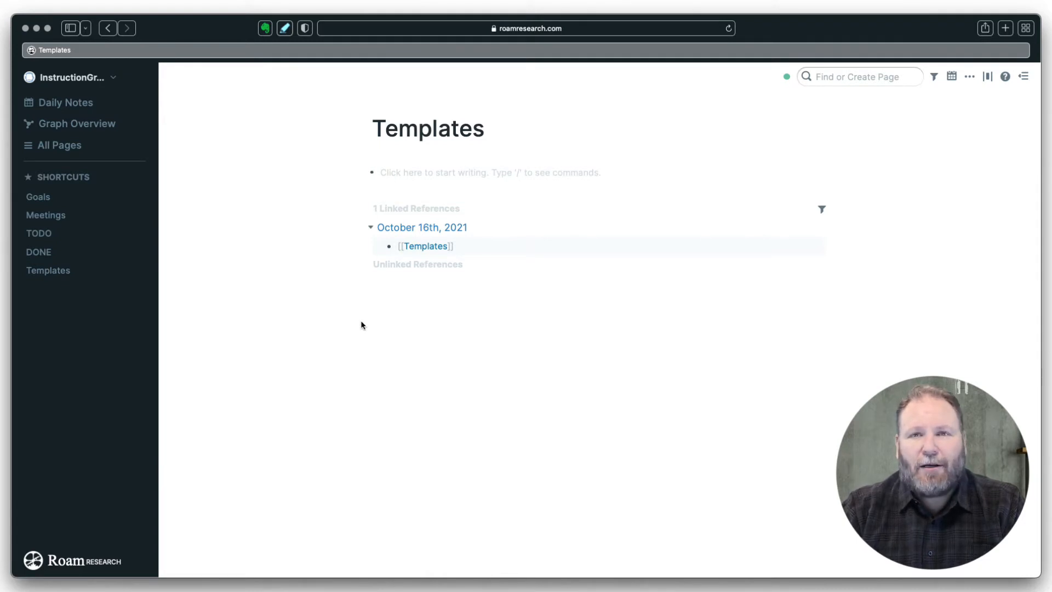
click(384, 175)
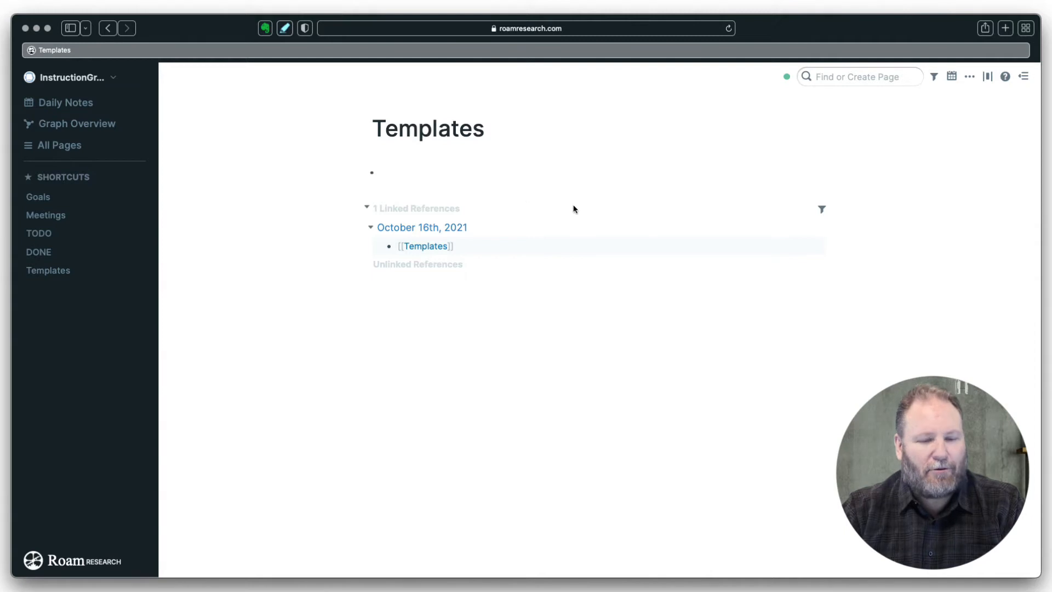
text(;;)
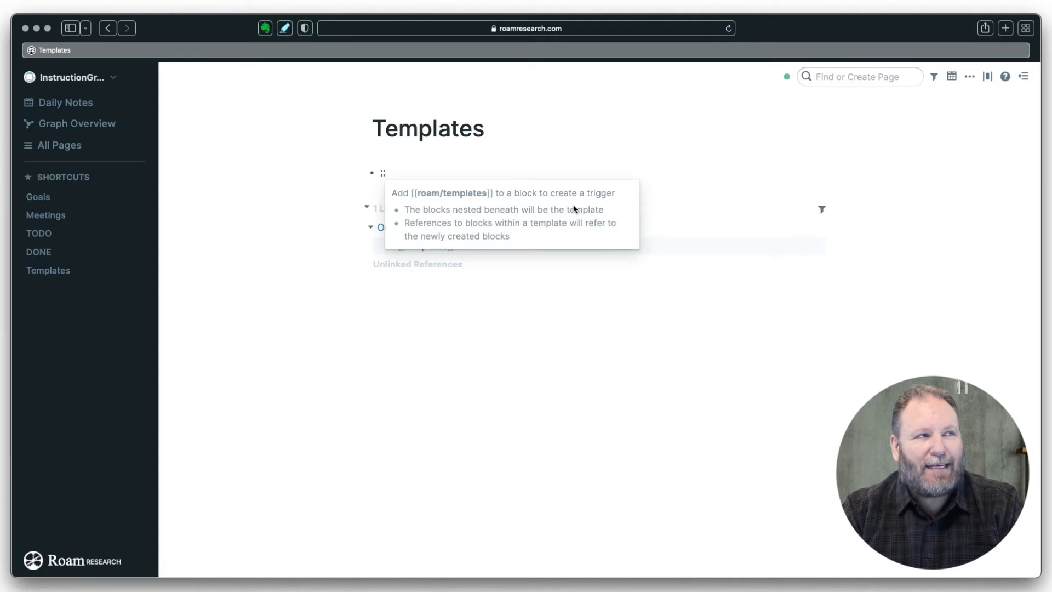
key(BackSpace)
key(BackSpace)
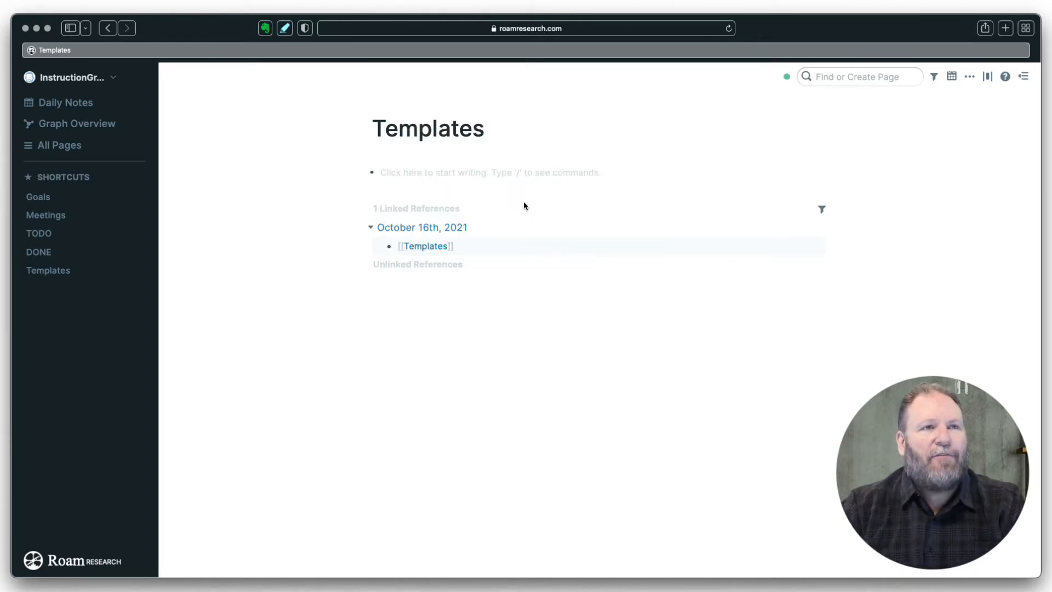
click(388, 168)
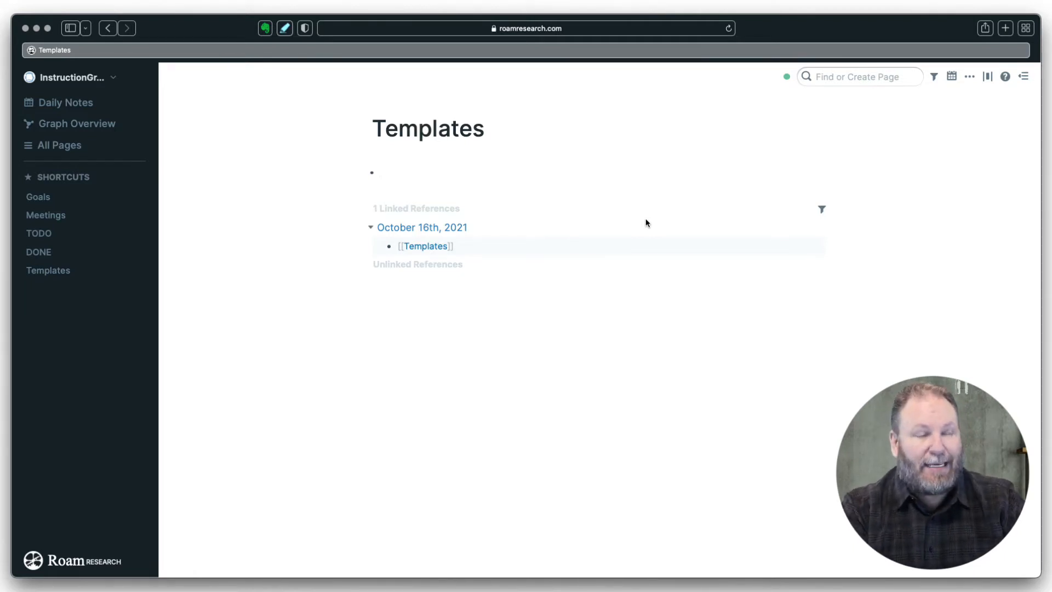
- Create a 'Daily roam/templates' block with a nested 'Daily Goals' block
text(Daily)
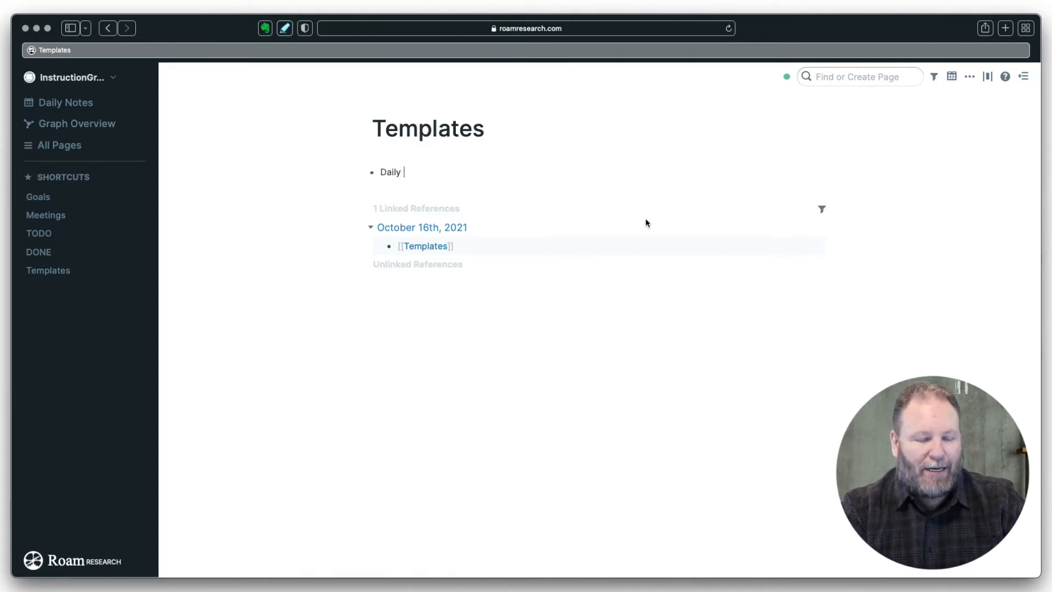
text( roam)
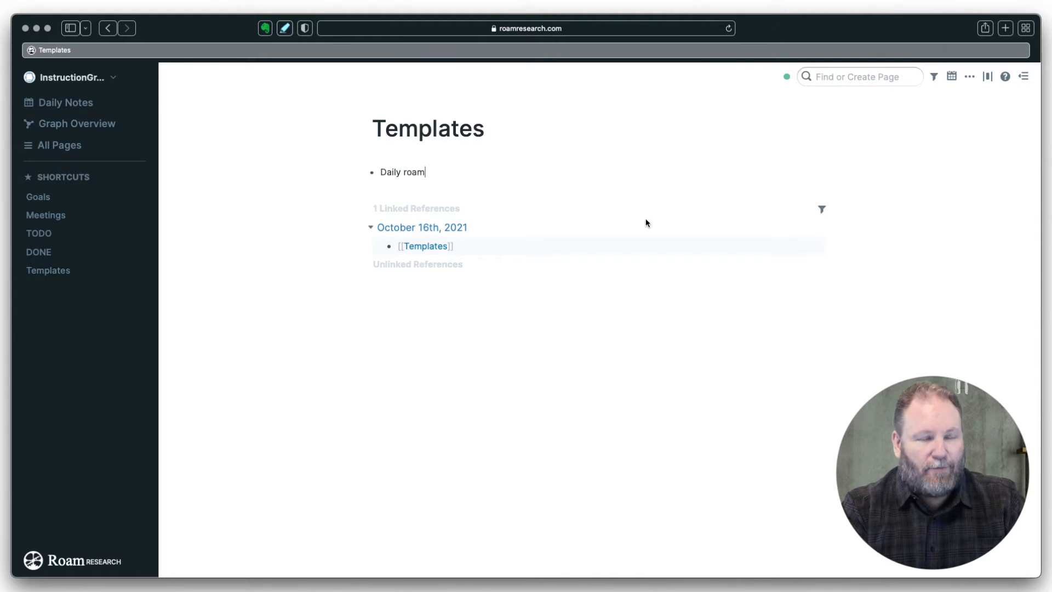
text(/templa)
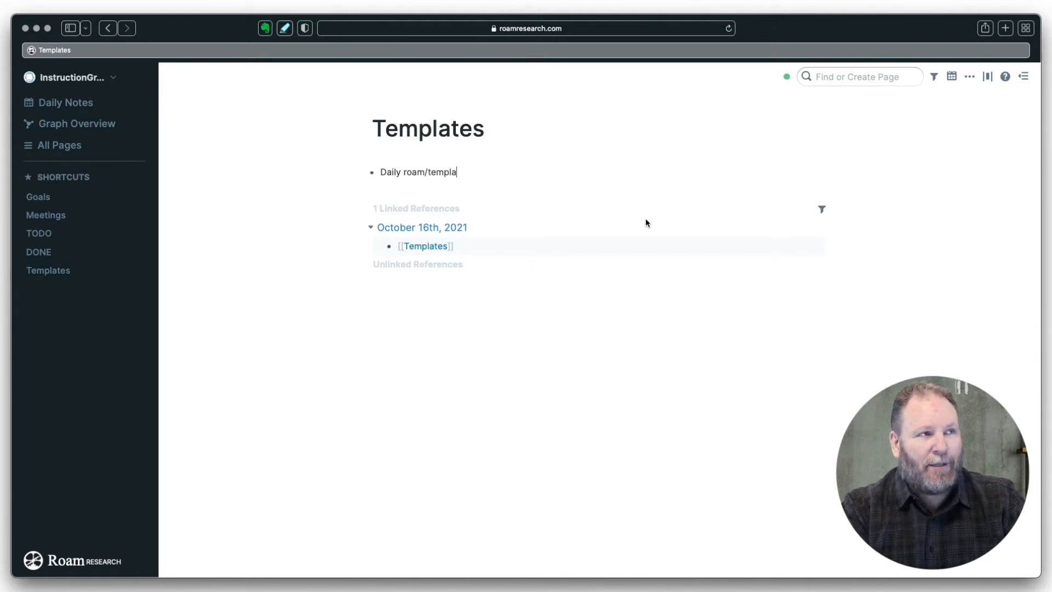
text(tes)
key(Return)
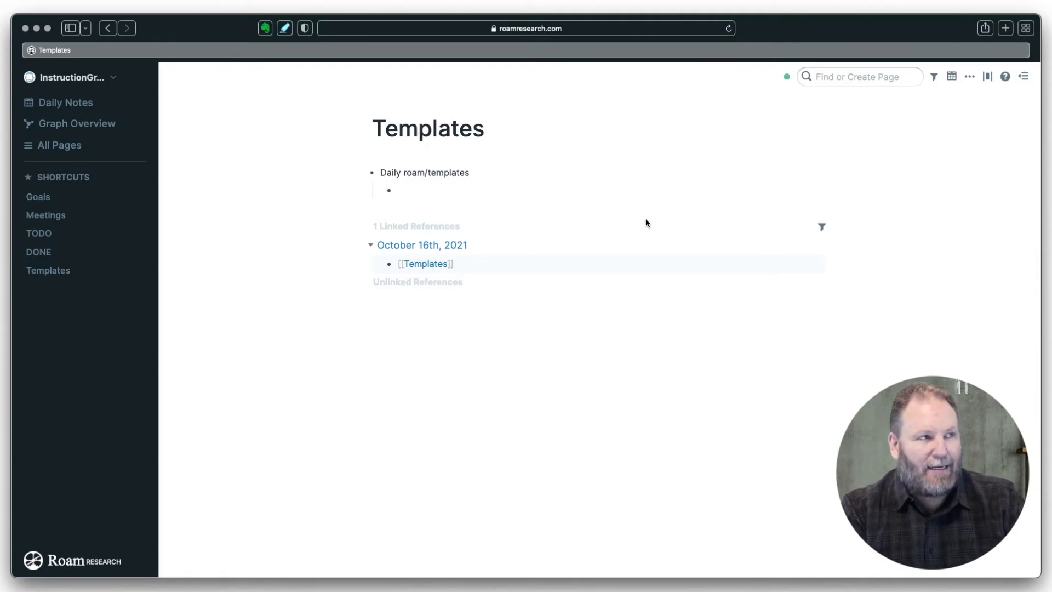
text(Daily)
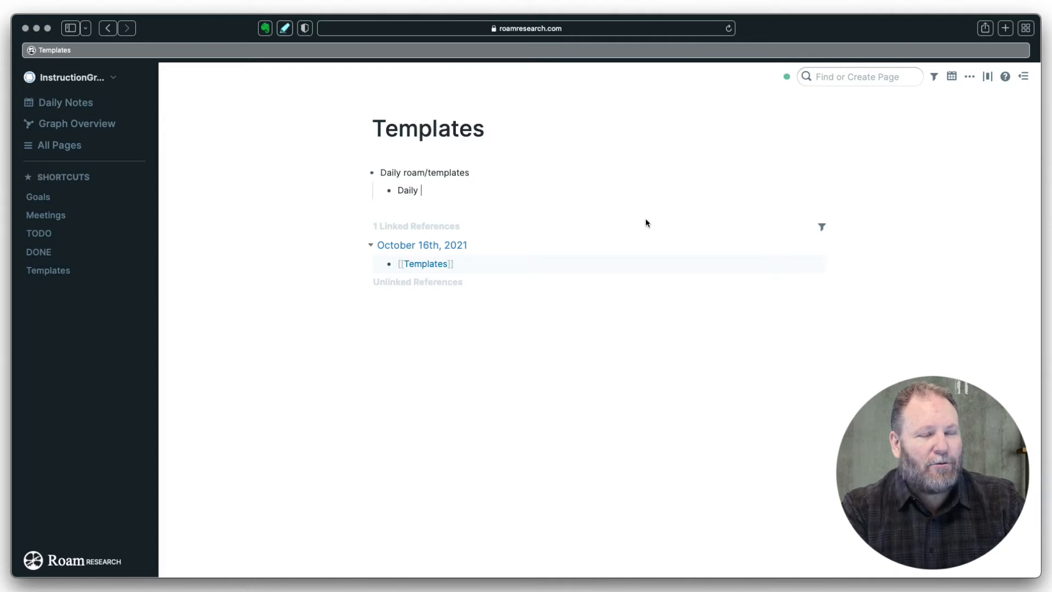
text( Goals)
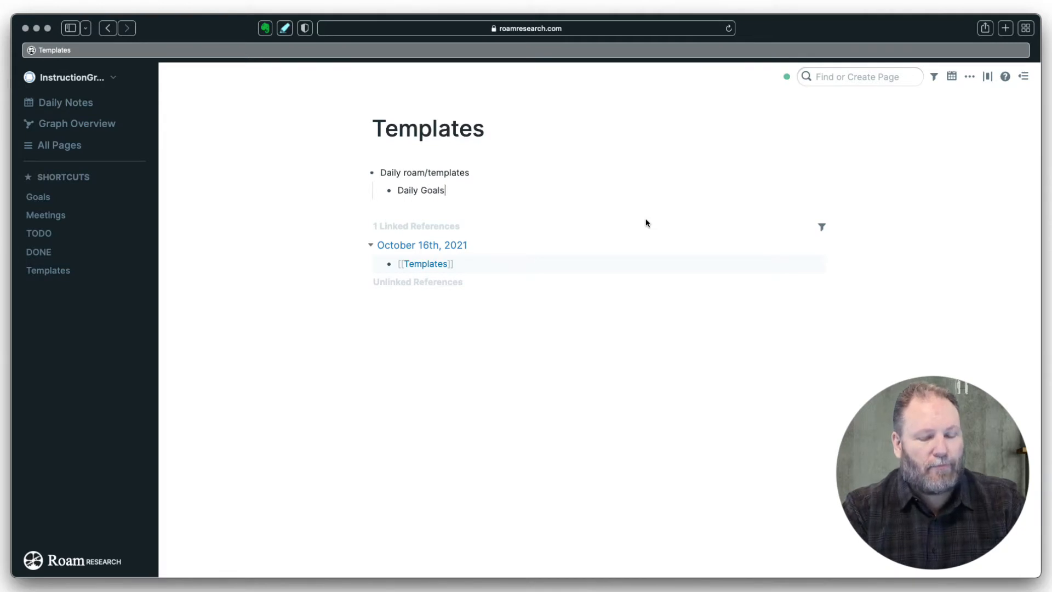
- Add TODO checkboxes Excersice, Reading and Journal Entry nested under Daily Goals
key(Return)
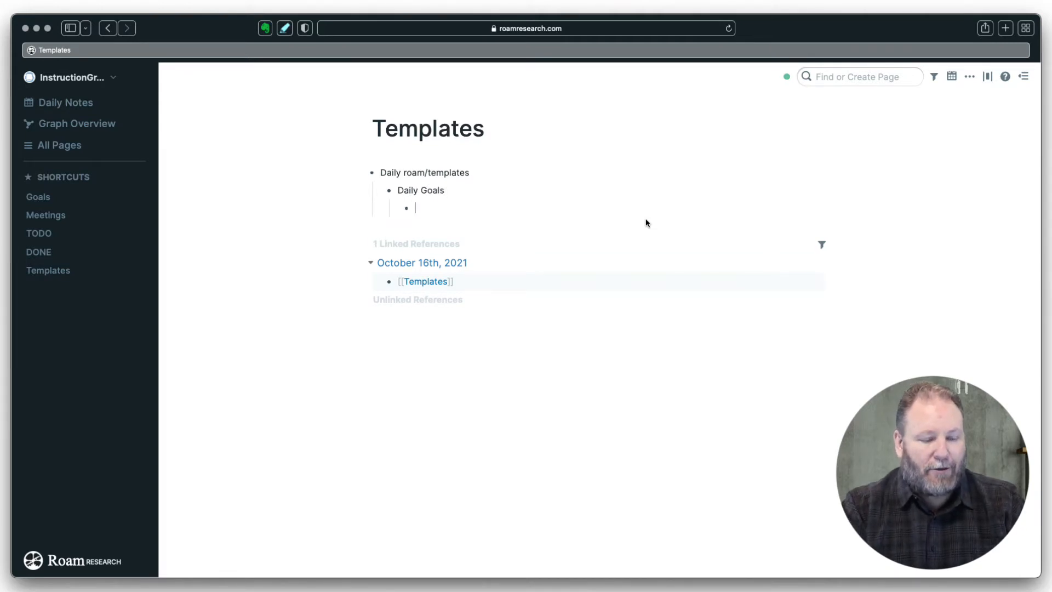
key(super+Return)
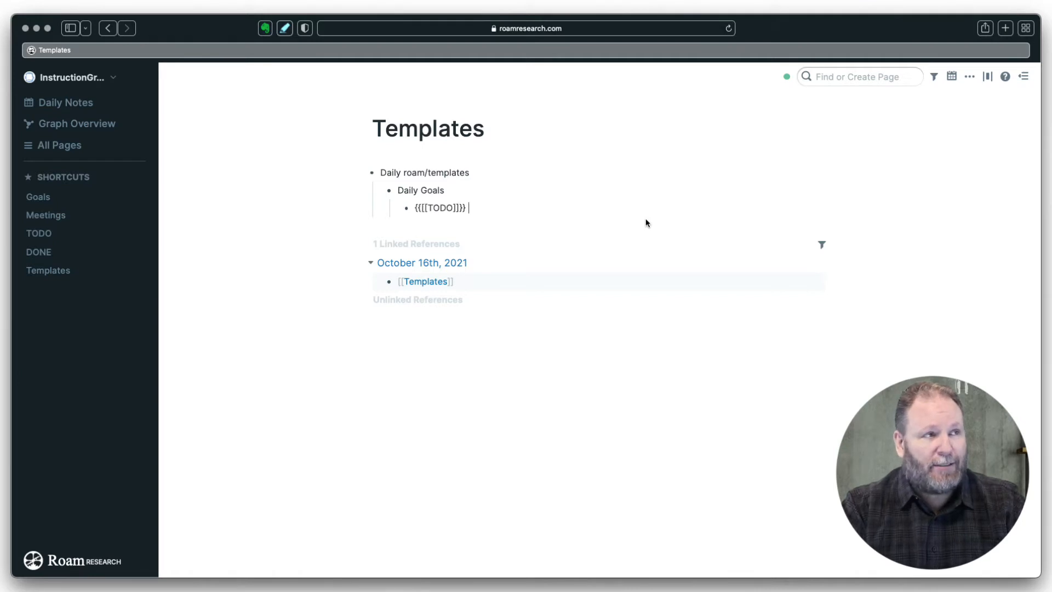
text(Ex)
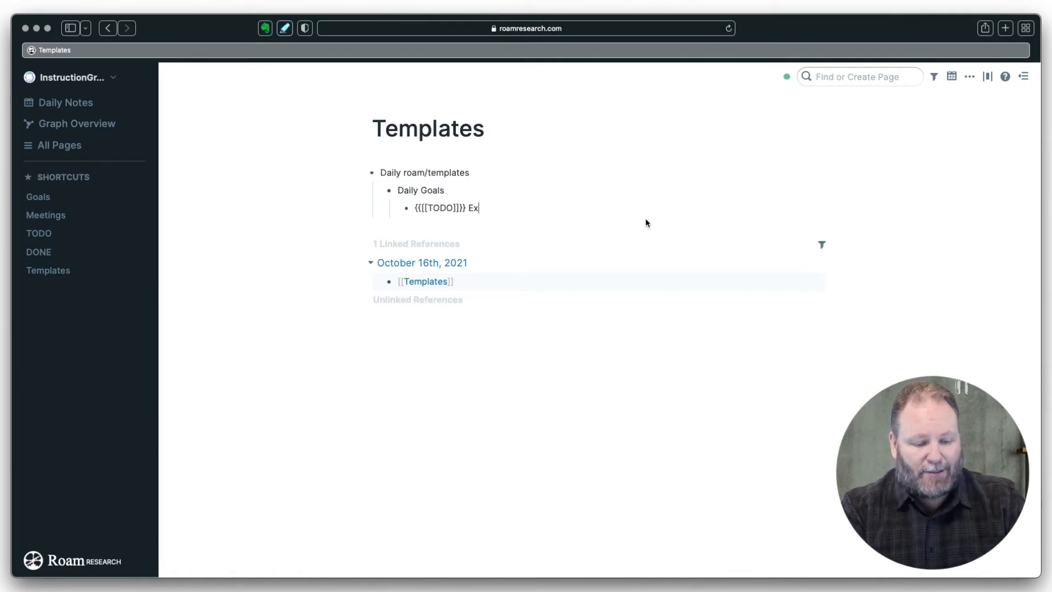
text(cersice)
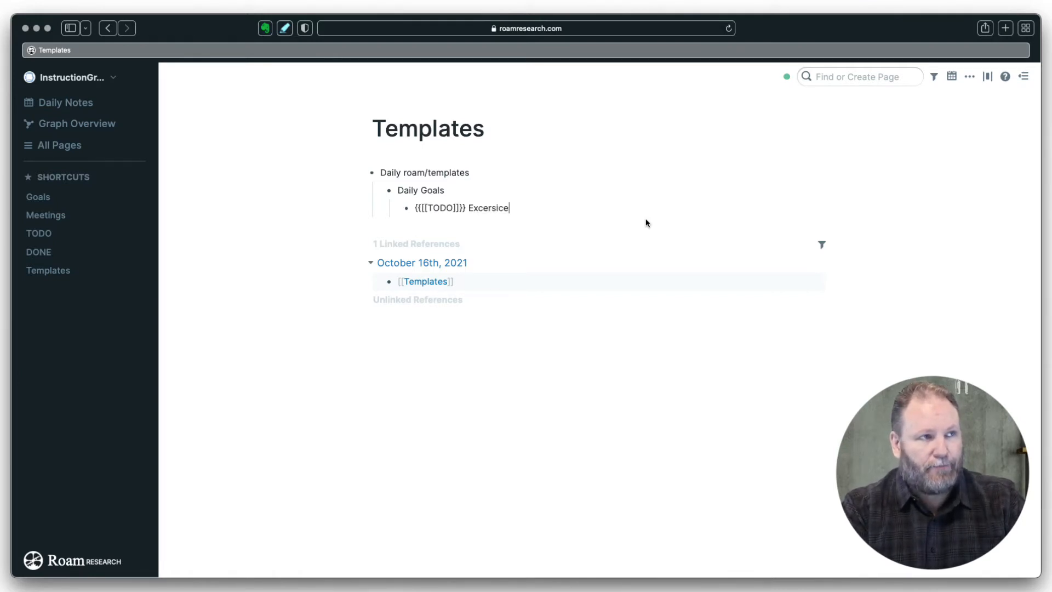
key(Return)
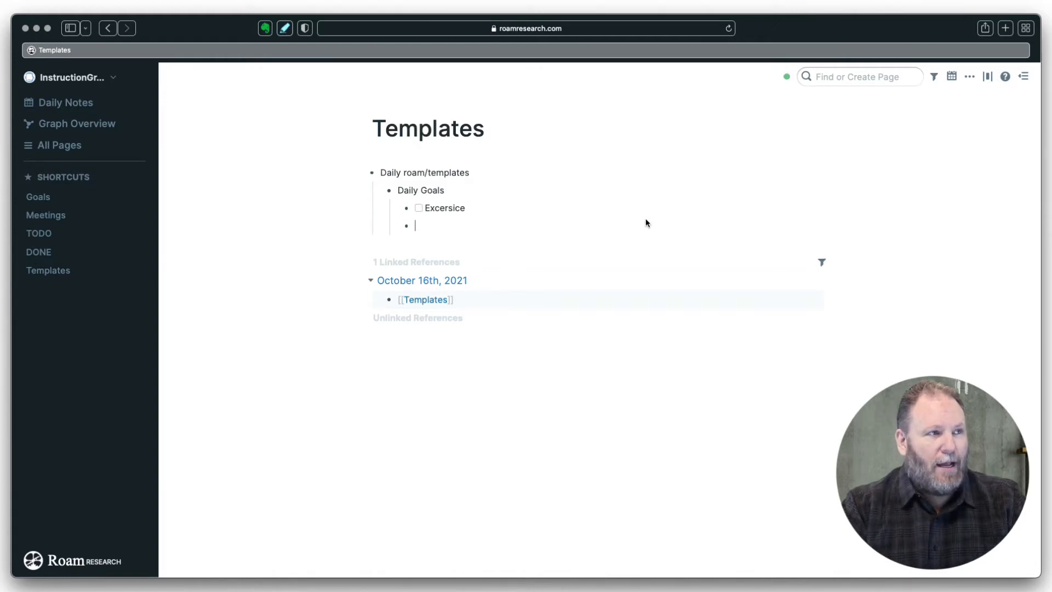
key(super+Return)
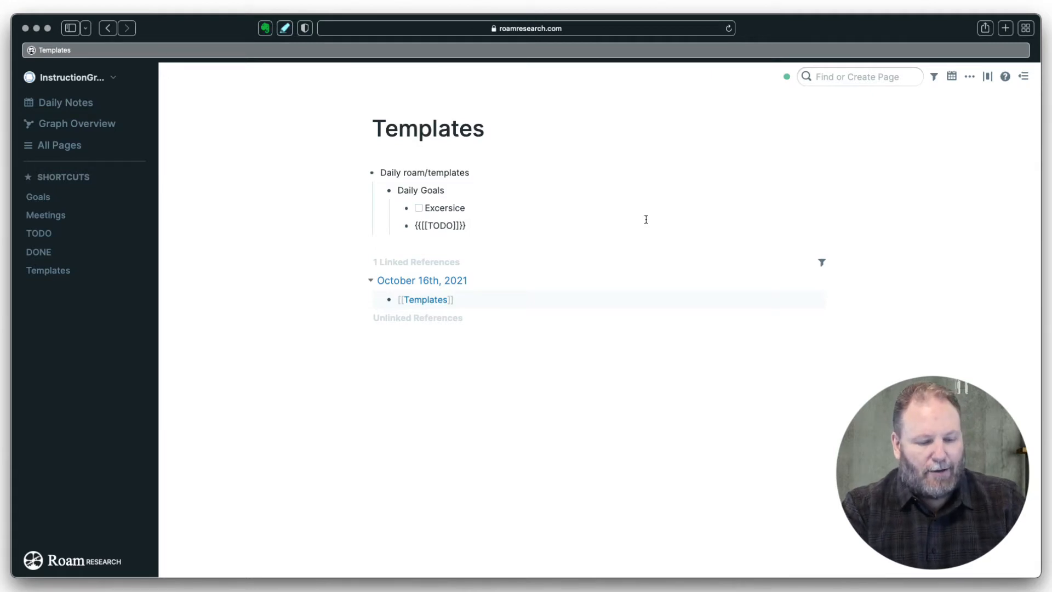
text(Reading)
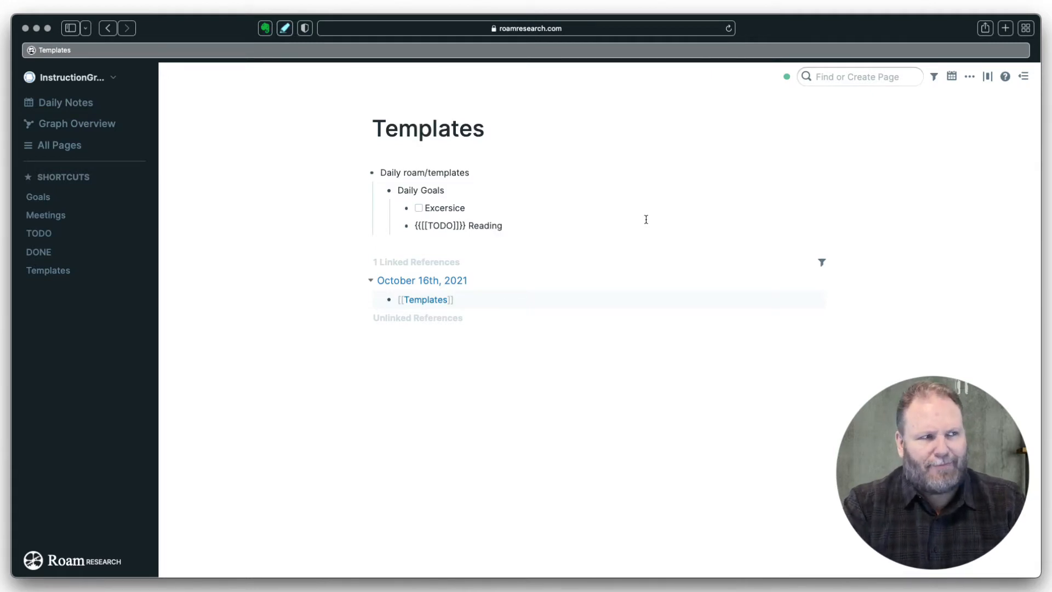
key(Return)
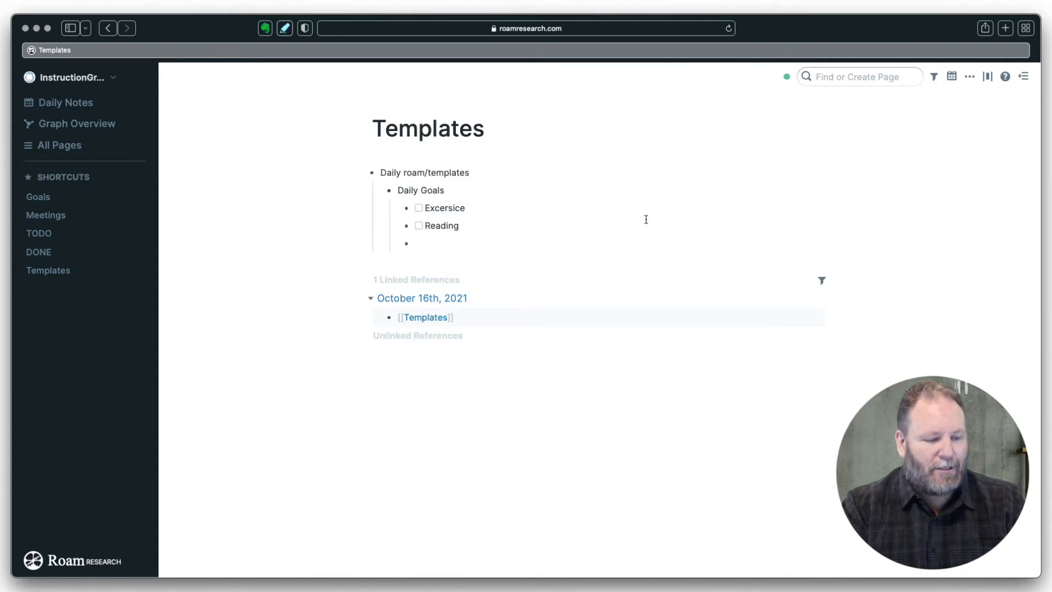
key(super+Return)
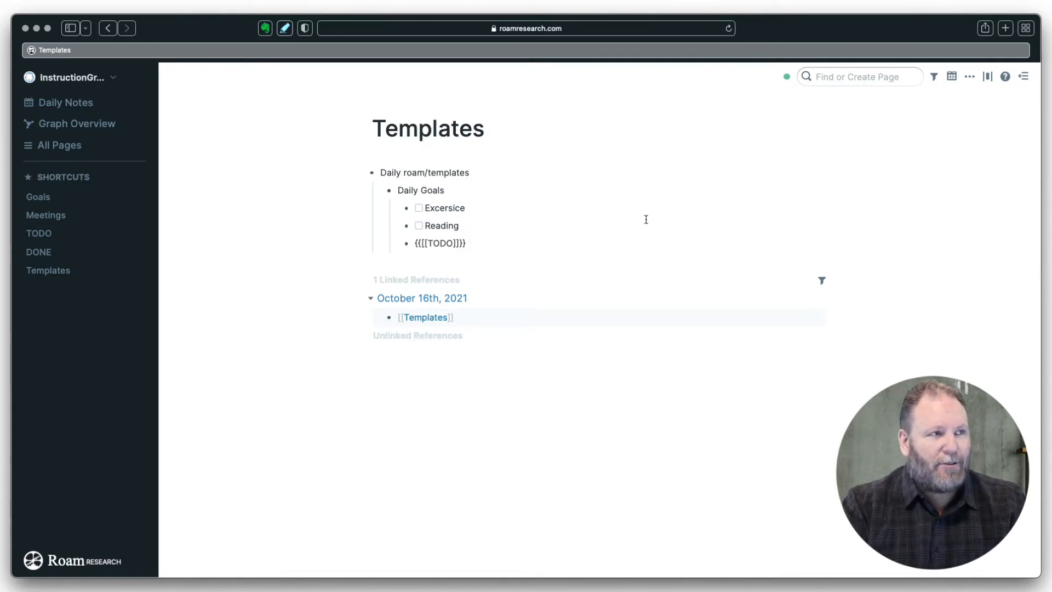
text(Journal )
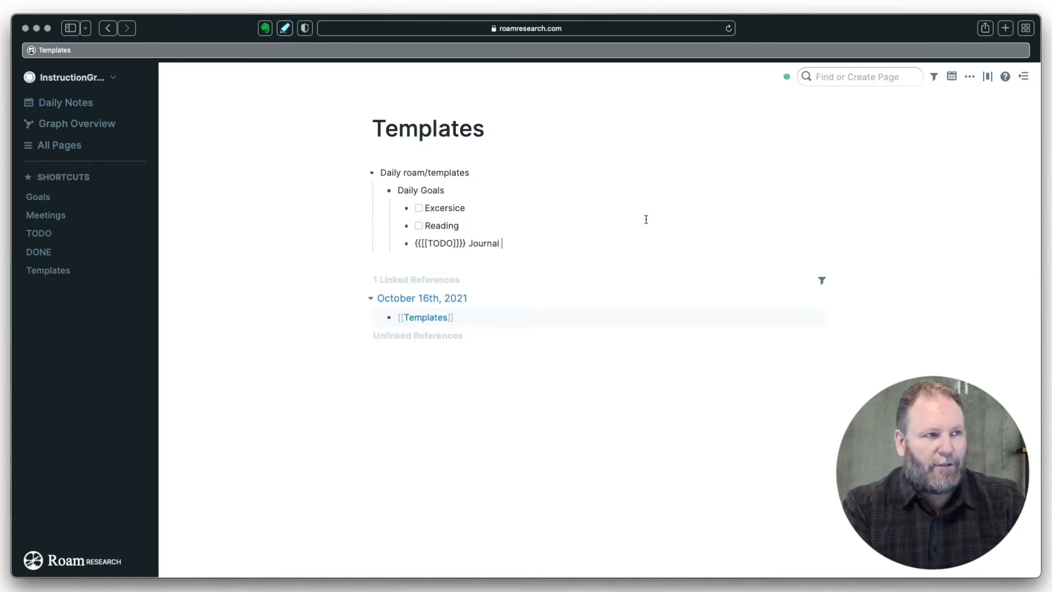
text(Entry)
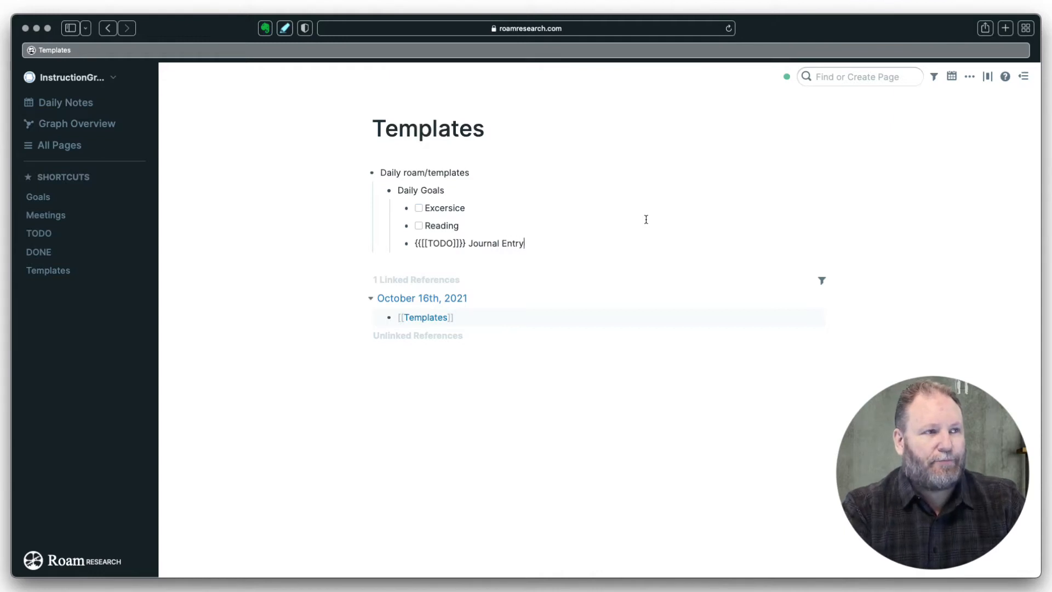
key(Return)
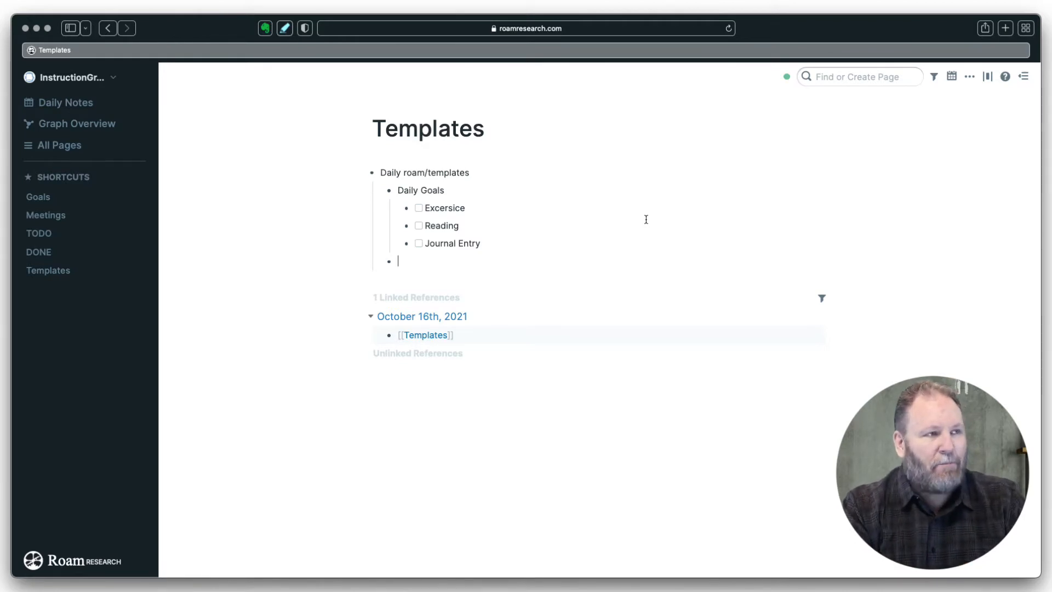
- Add 'Meetings' and 'Journal' bullets to the Daily template, ending with an empty bullet
text(Meetings)
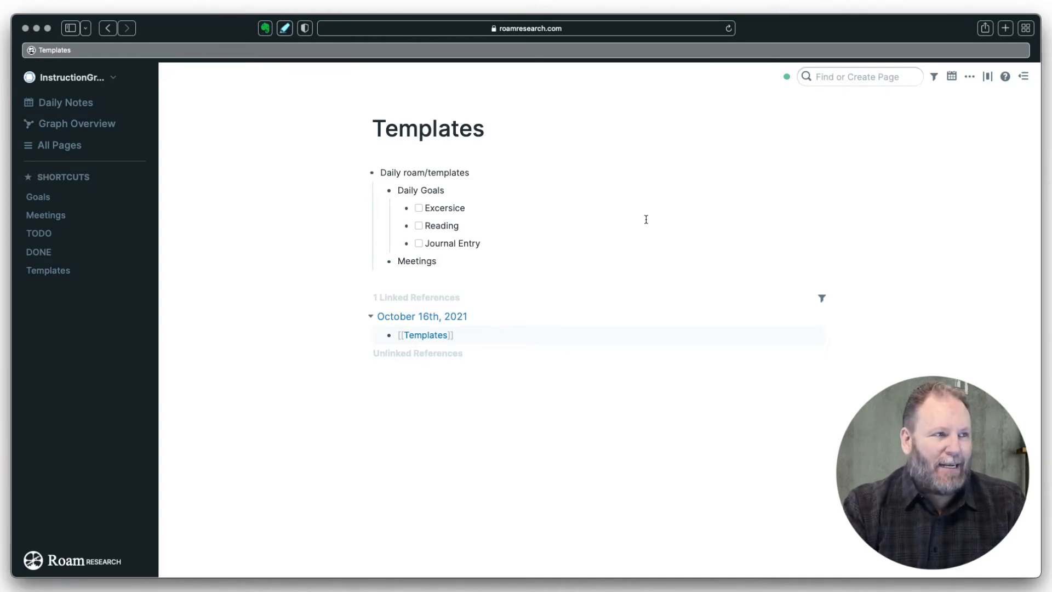
key(Return)
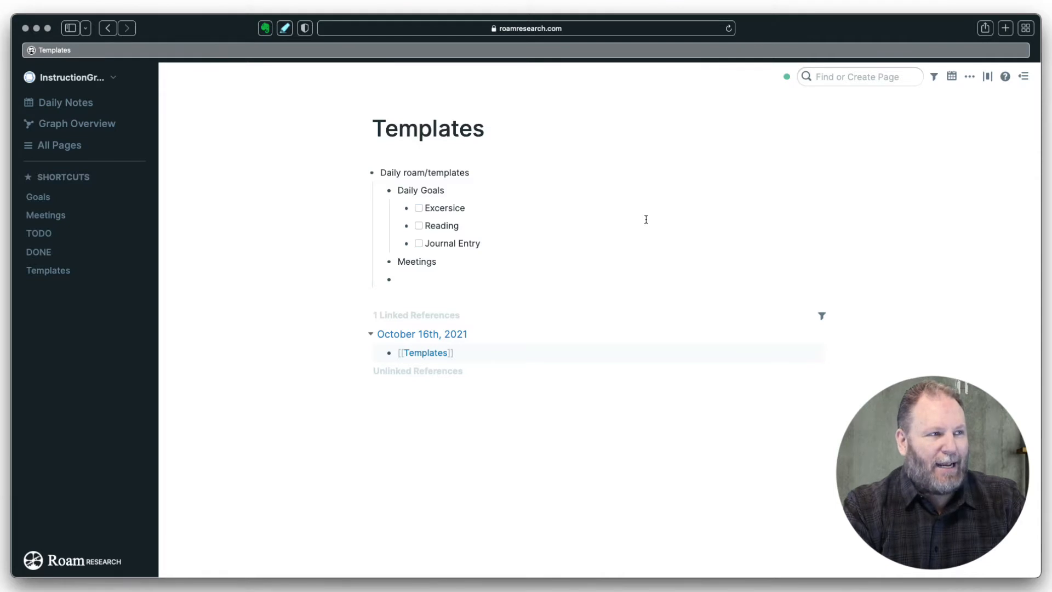
text(Journal)
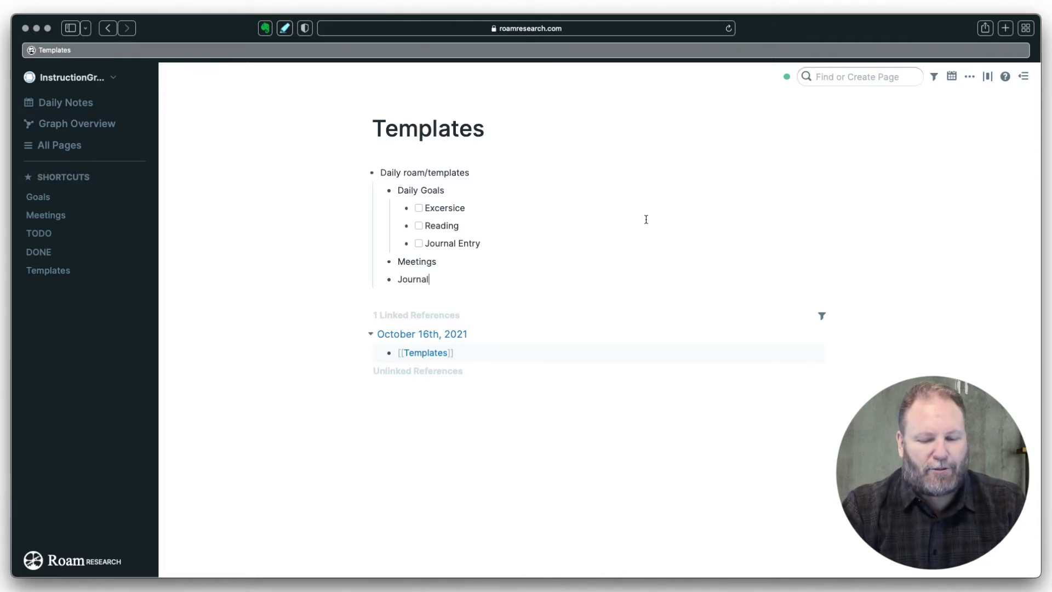
key(Return)
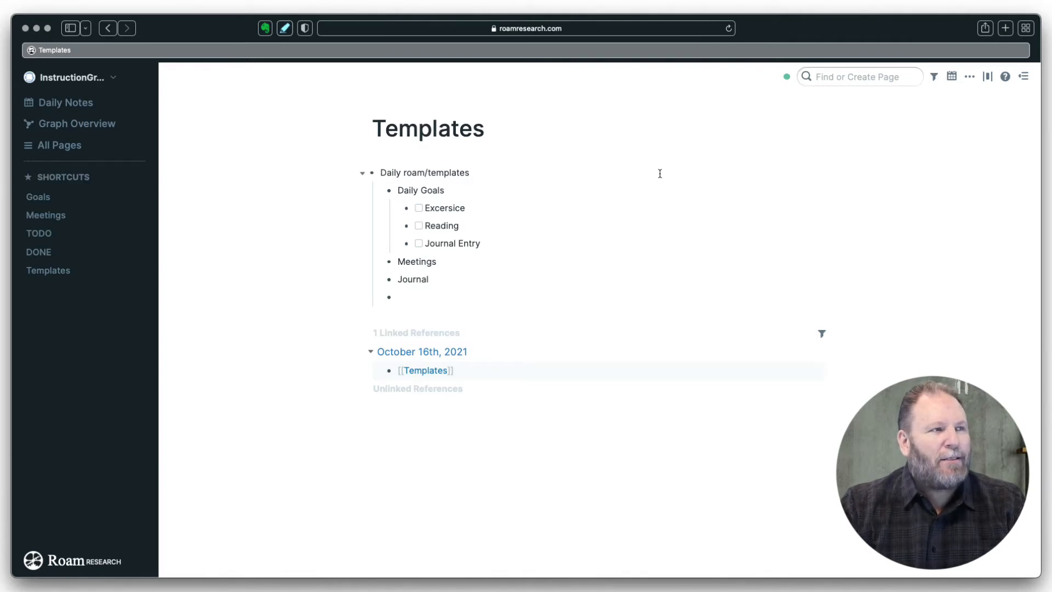
- Set Daily Goals, Meetings and Journal to H2 from each block's context menu
mouse_move(392, 191)
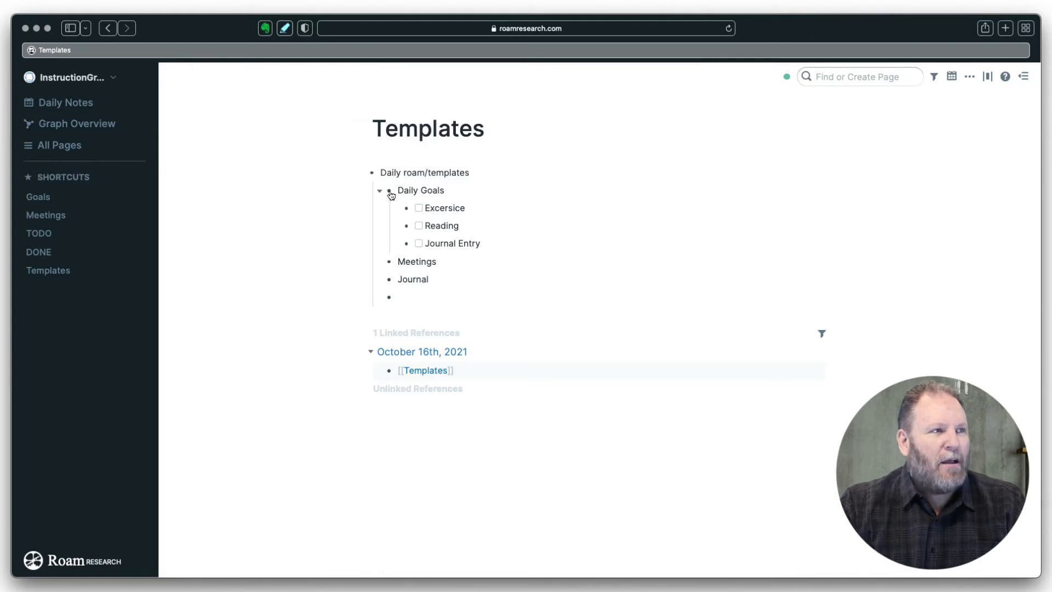
right_click(391, 192)
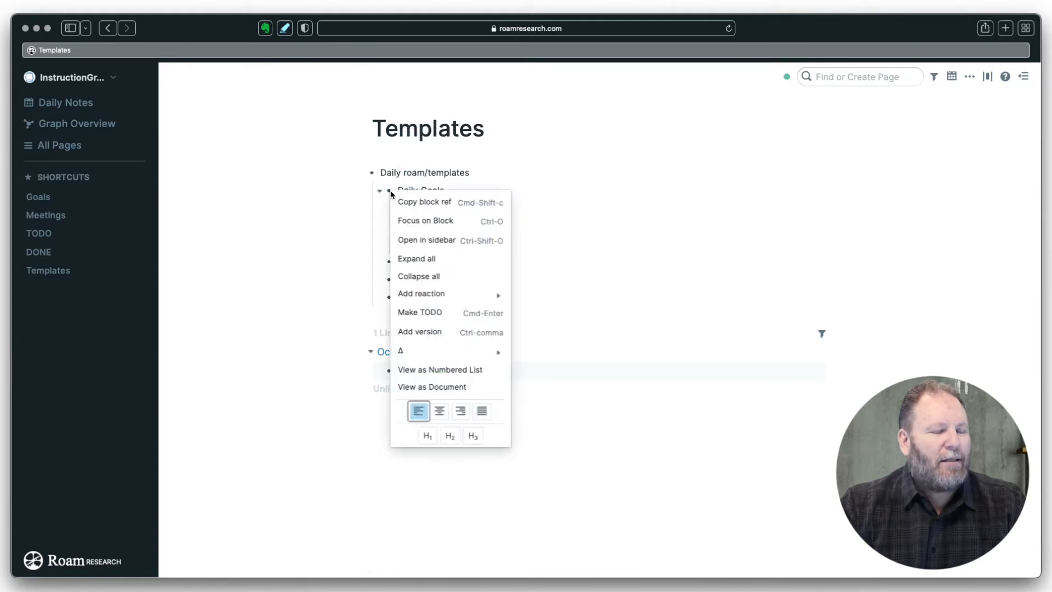
click(450, 436)
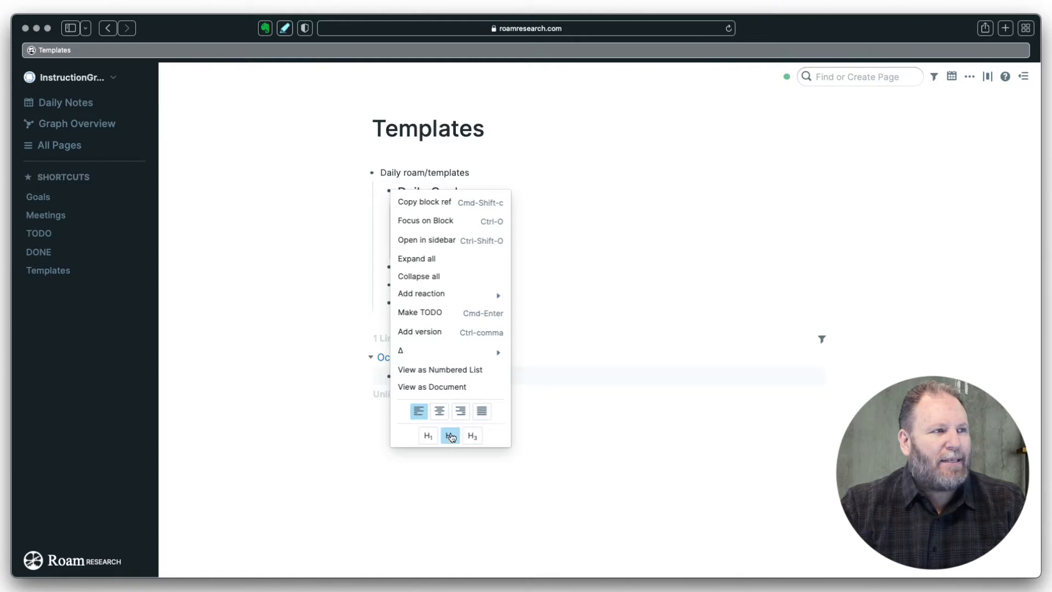
click(590, 250)
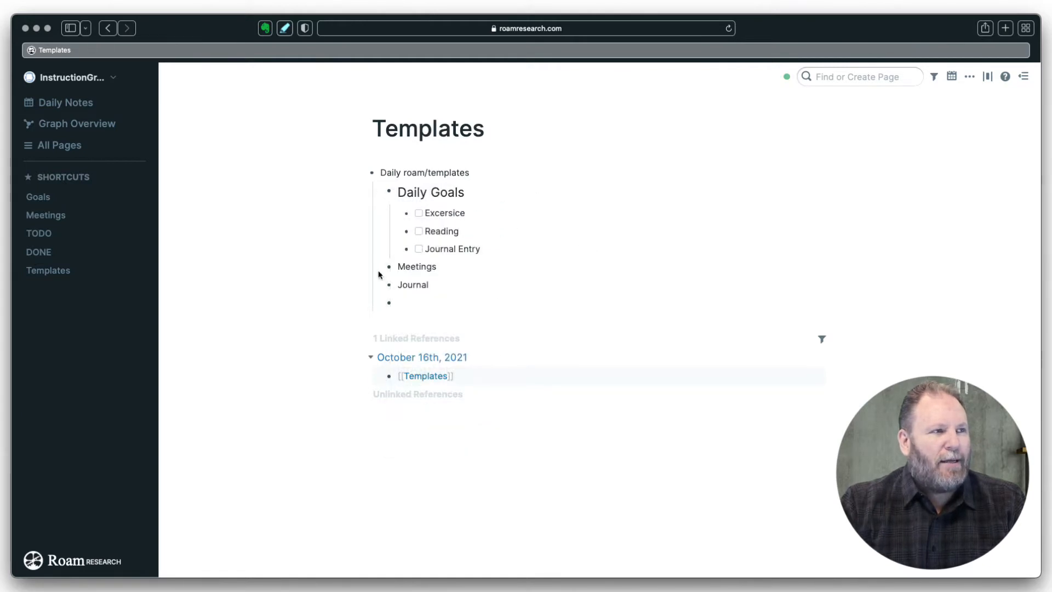
right_click(394, 271)
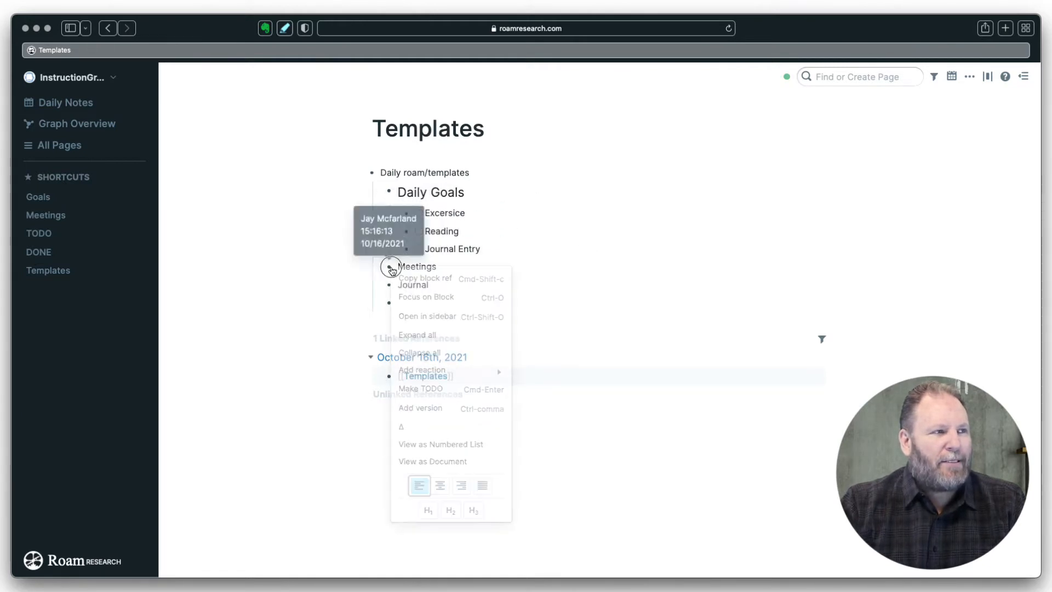
click(450, 513)
click(610, 284)
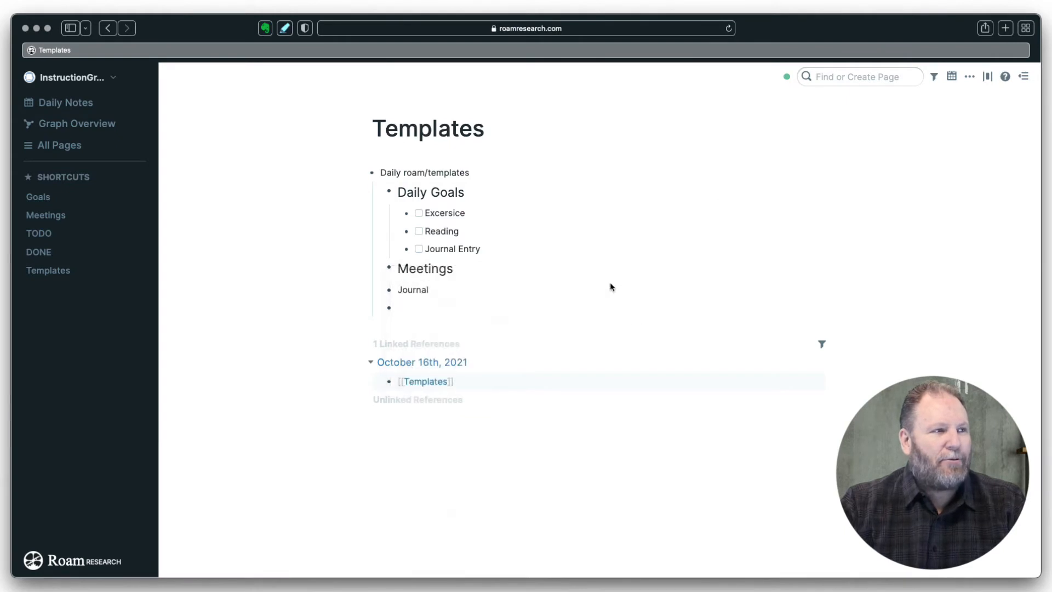
right_click(389, 295)
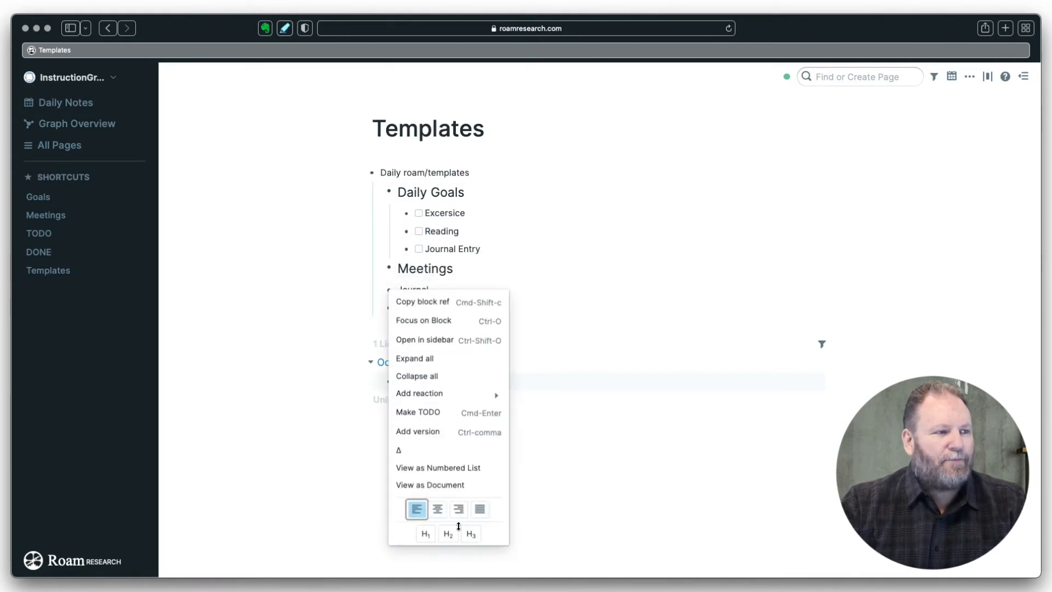
click(584, 269)
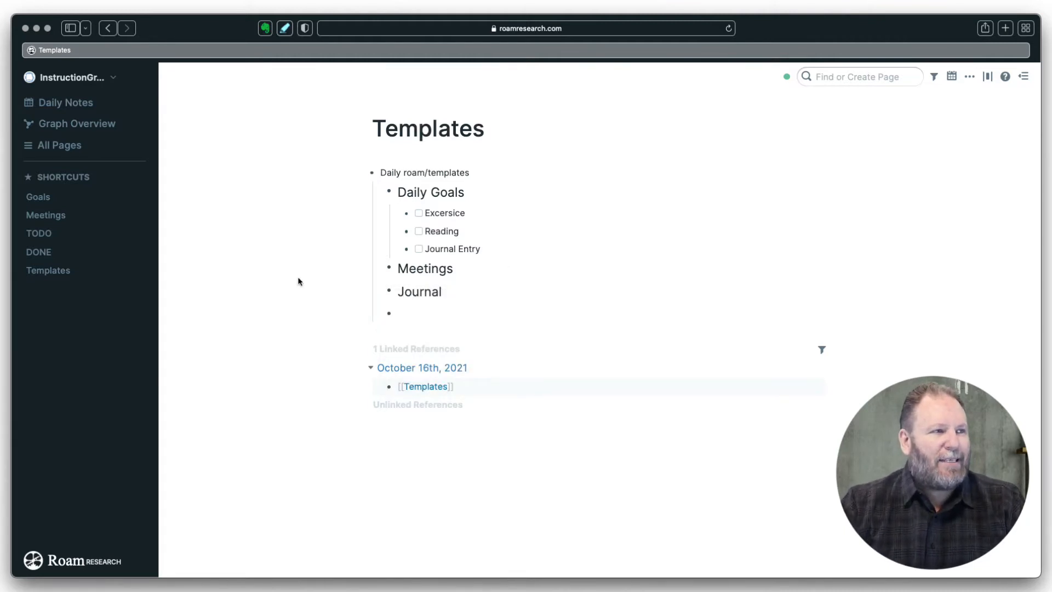
click(466, 268)
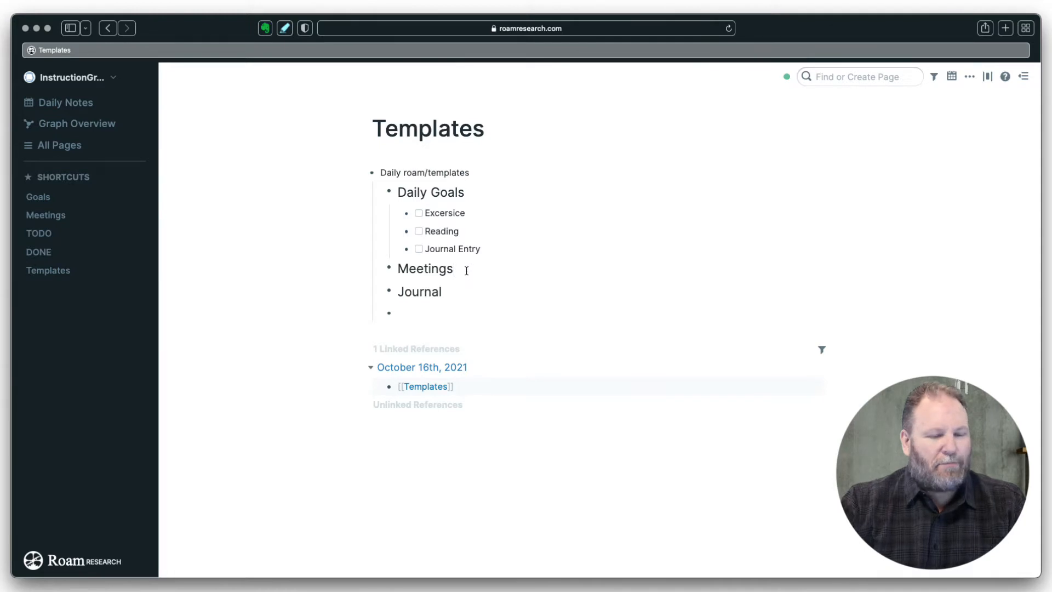
- Give Meetings and Journal each an indented empty child bullet, then select the Daily Goals text
key(Return)
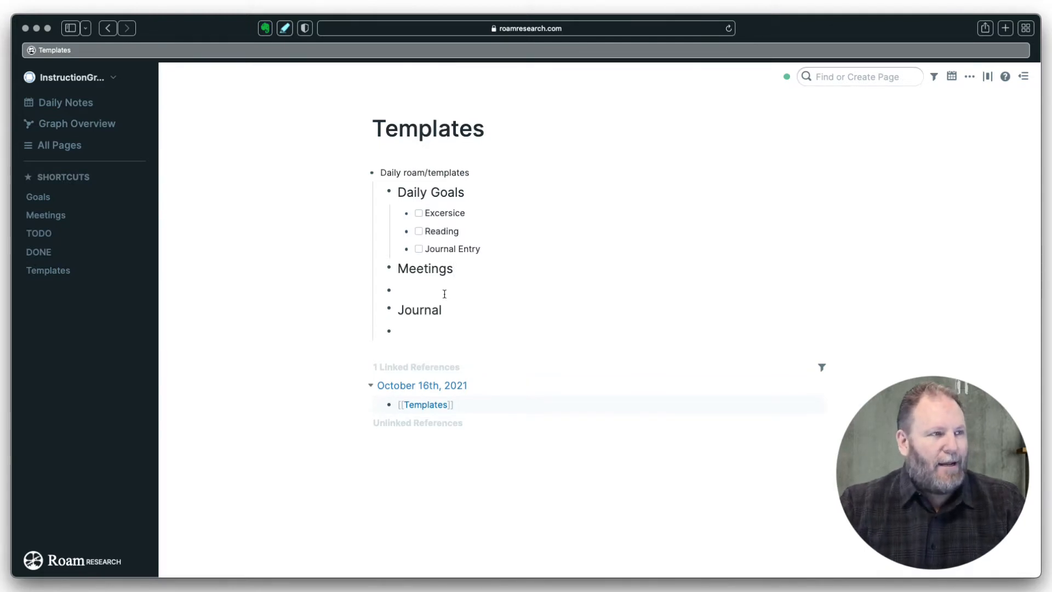
click(447, 311)
click(434, 332)
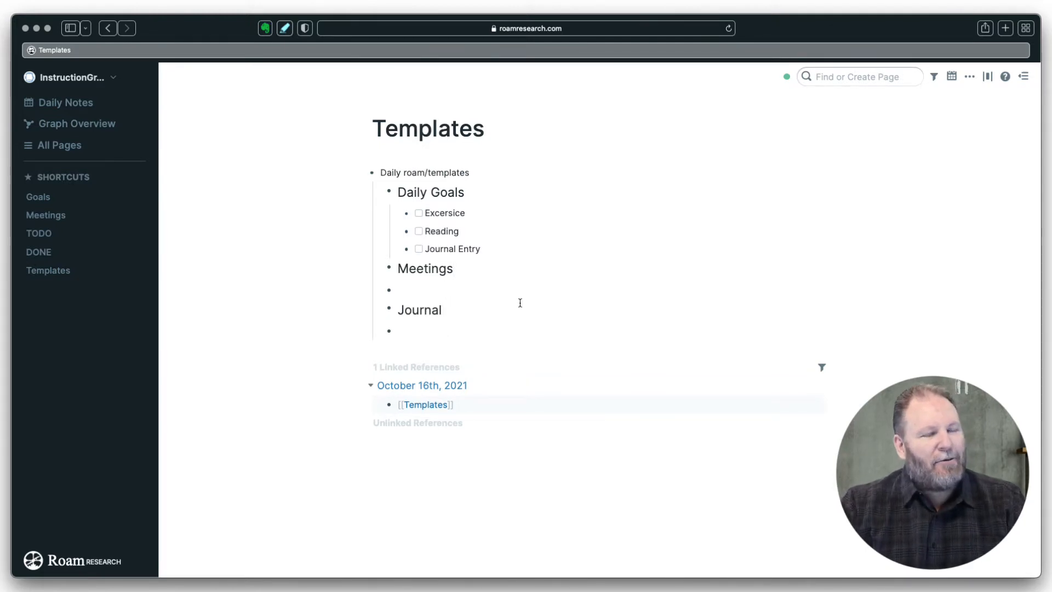
click(411, 289)
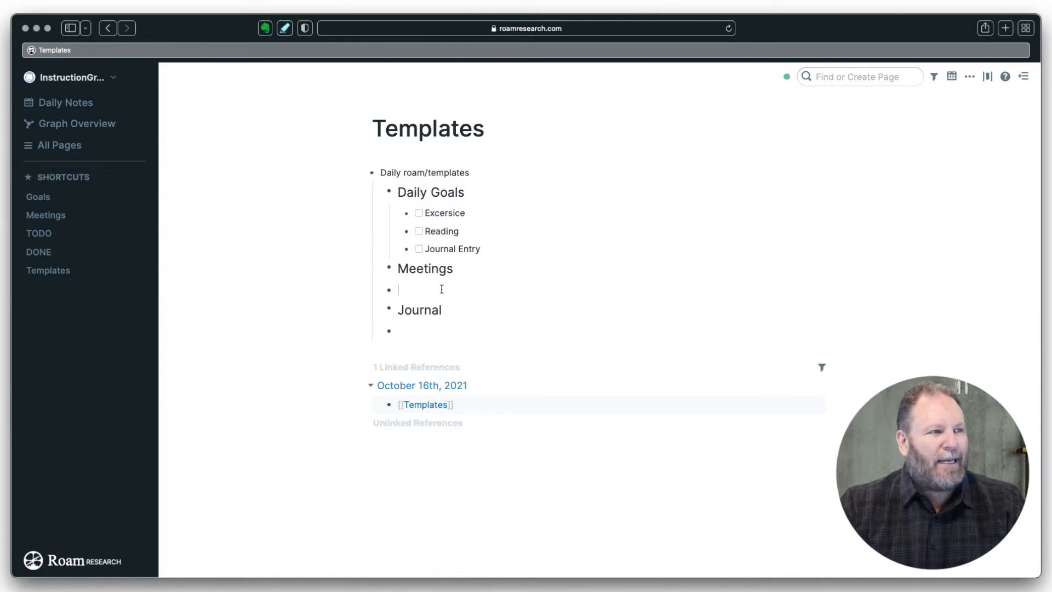
key(Tab)
click(413, 329)
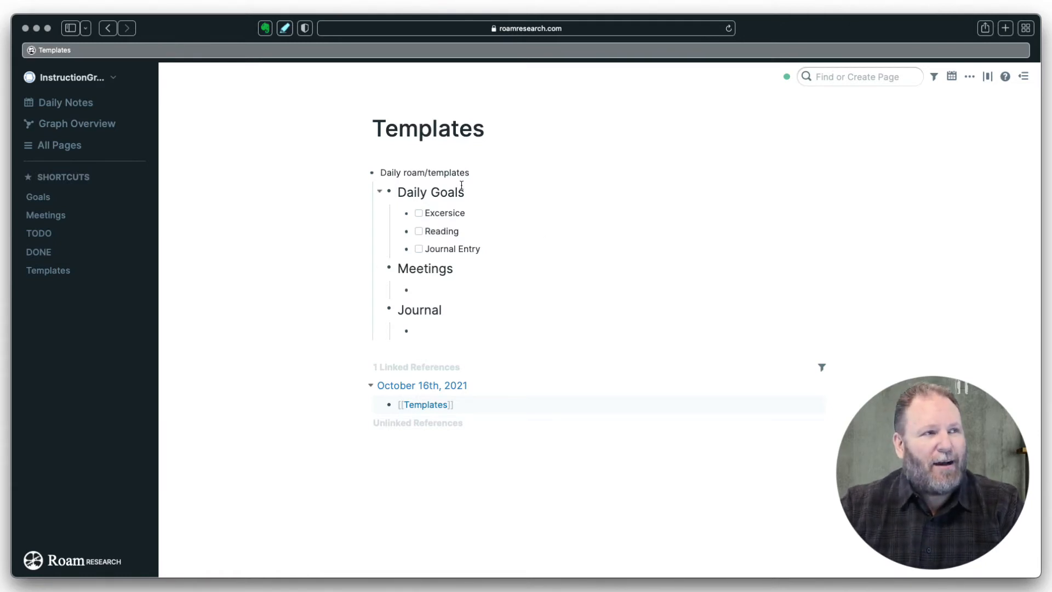
drag(464, 194, 387, 192)
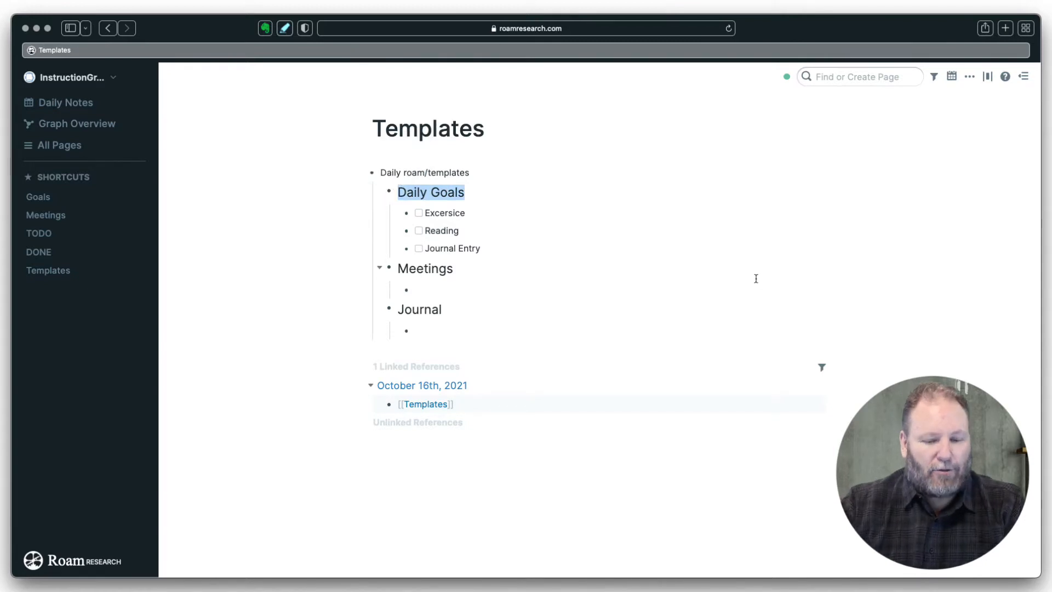
- Turn the Daily Goals, Meetings and Journal headings into [[page links]]
text([[)
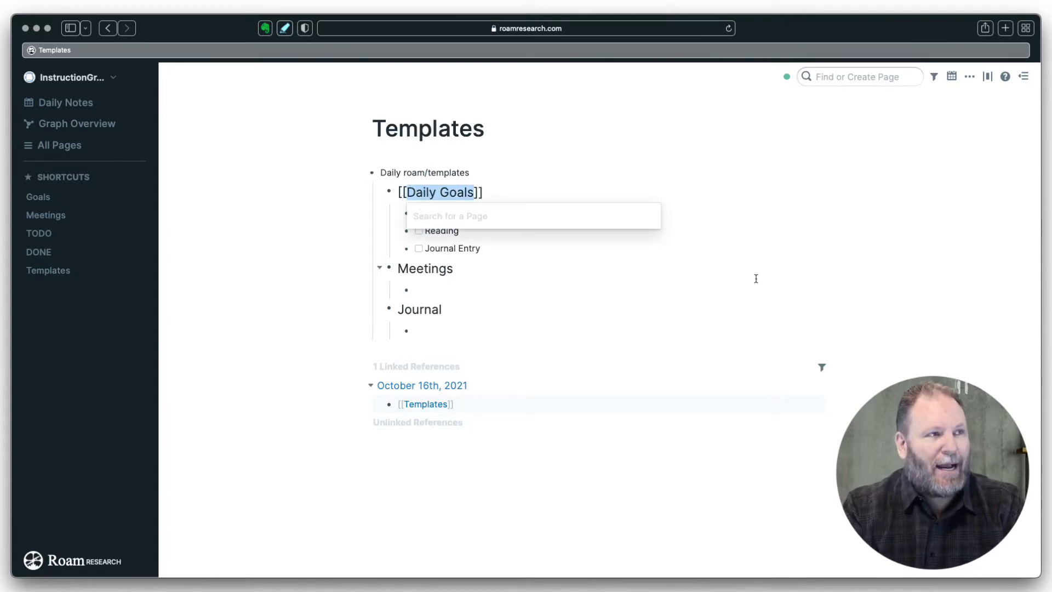
click(462, 275)
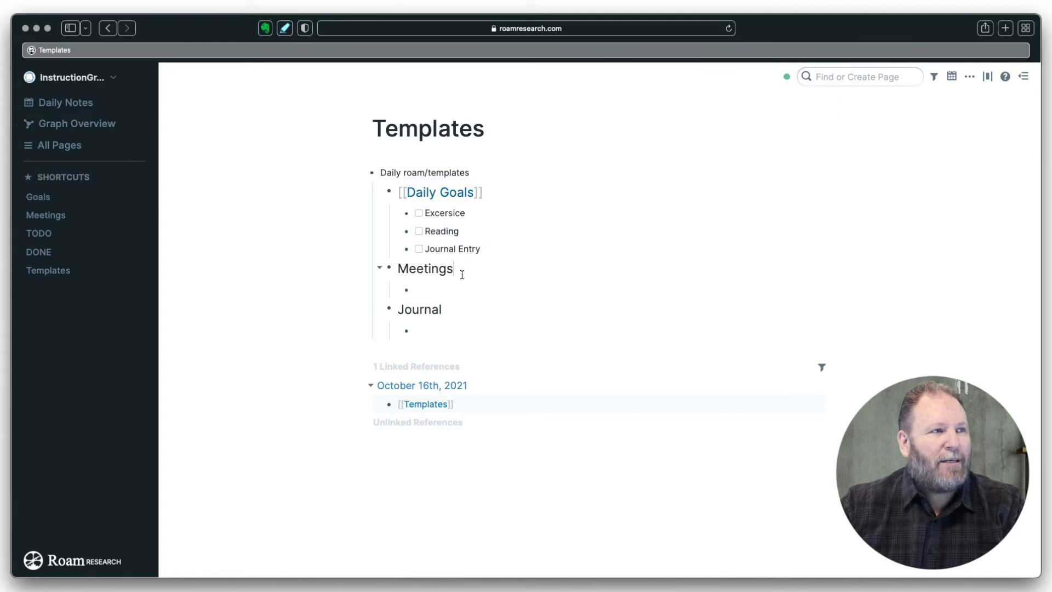
drag(460, 267, 408, 258)
text([[)
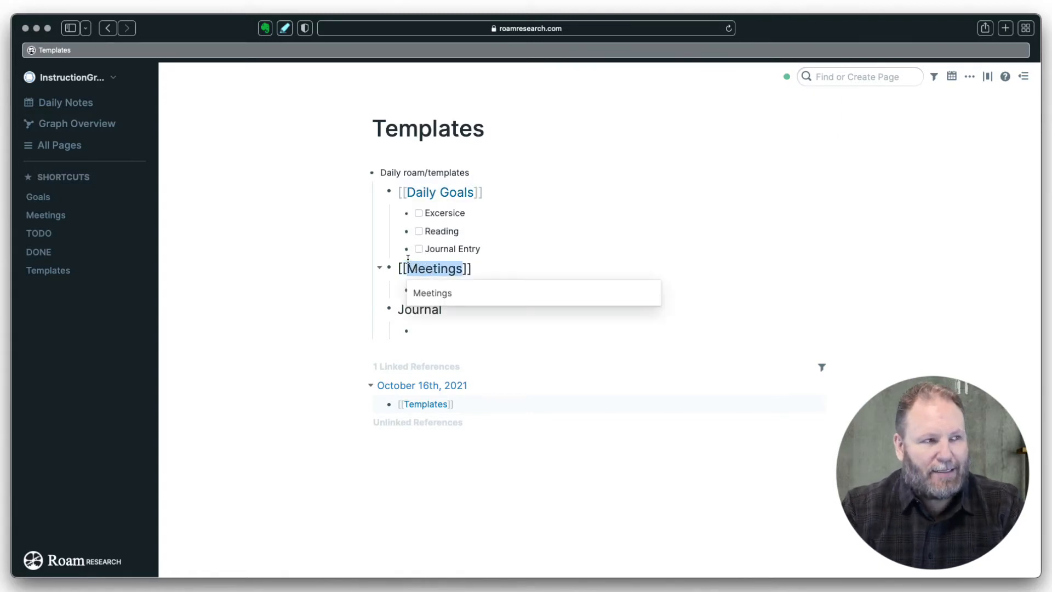
click(439, 295)
drag(446, 312, 383, 307)
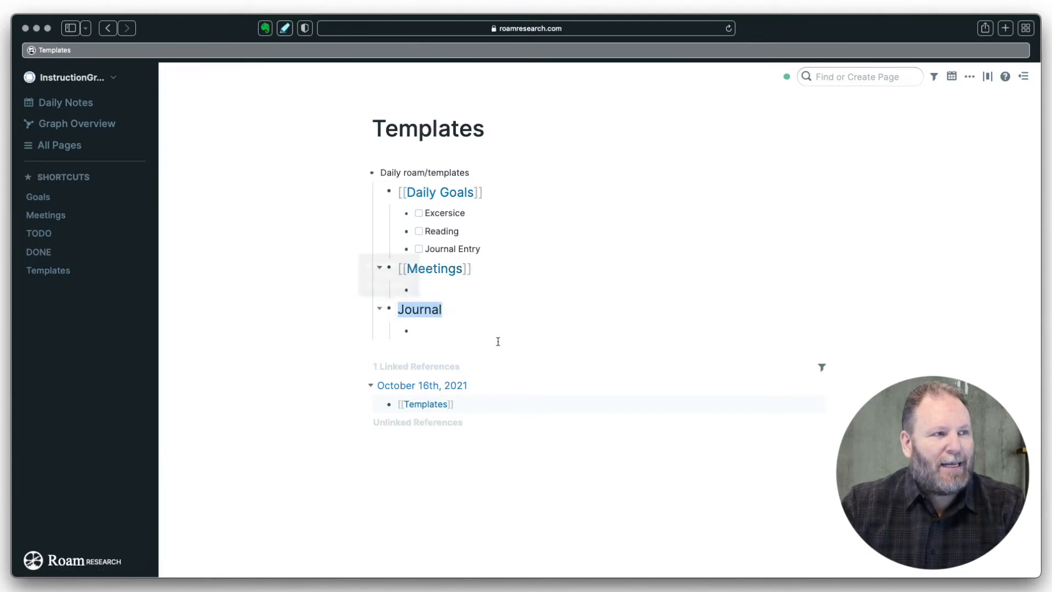
text([[)
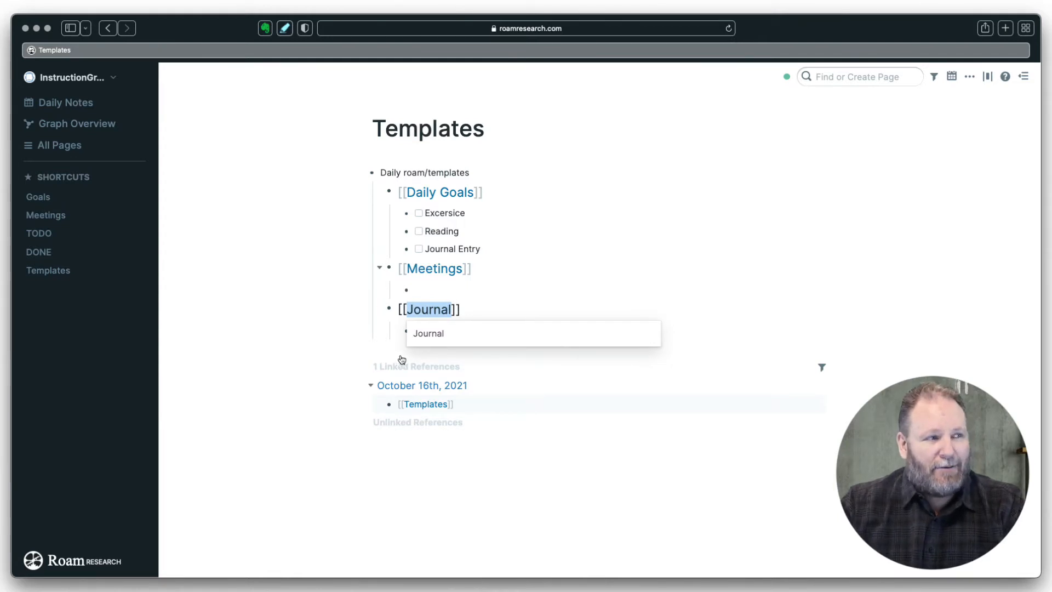
click(440, 333)
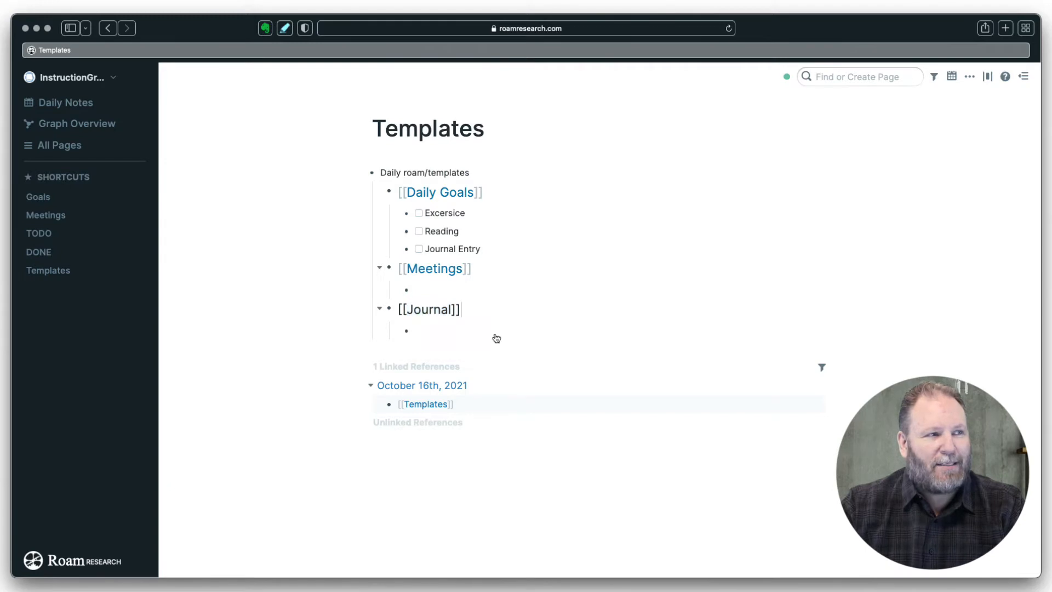
click(456, 334)
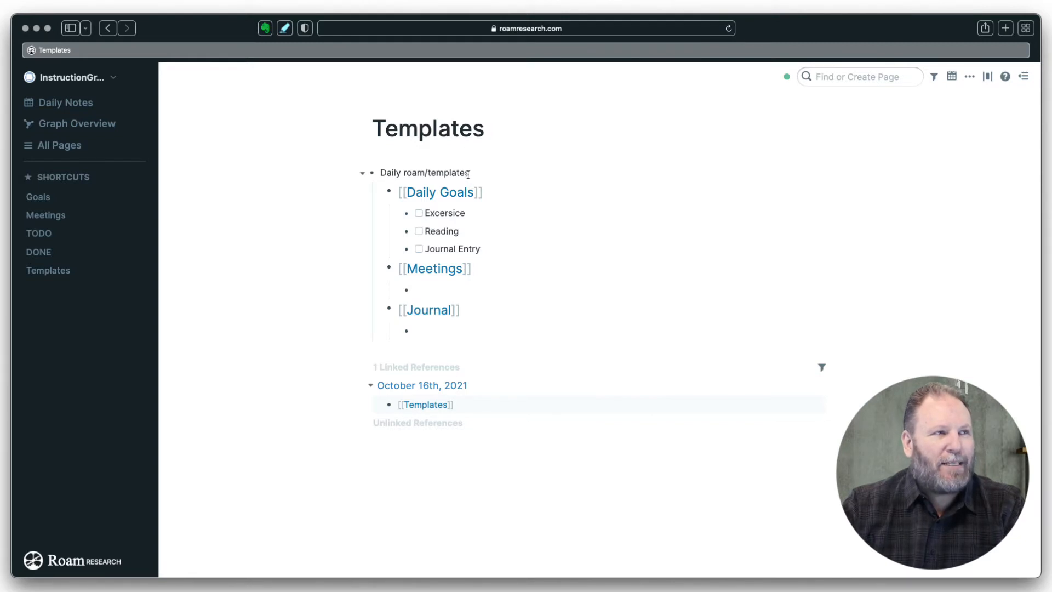
- Link roam/templates in the heading so it reads Daily [[roam/templates]]
drag(468, 174, 403, 174)
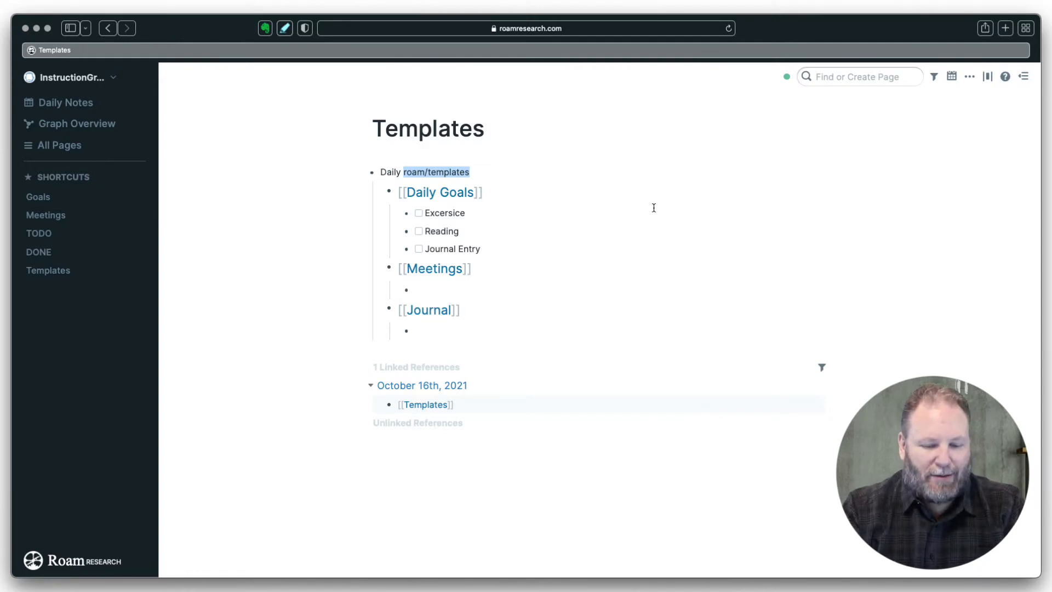
text([[)
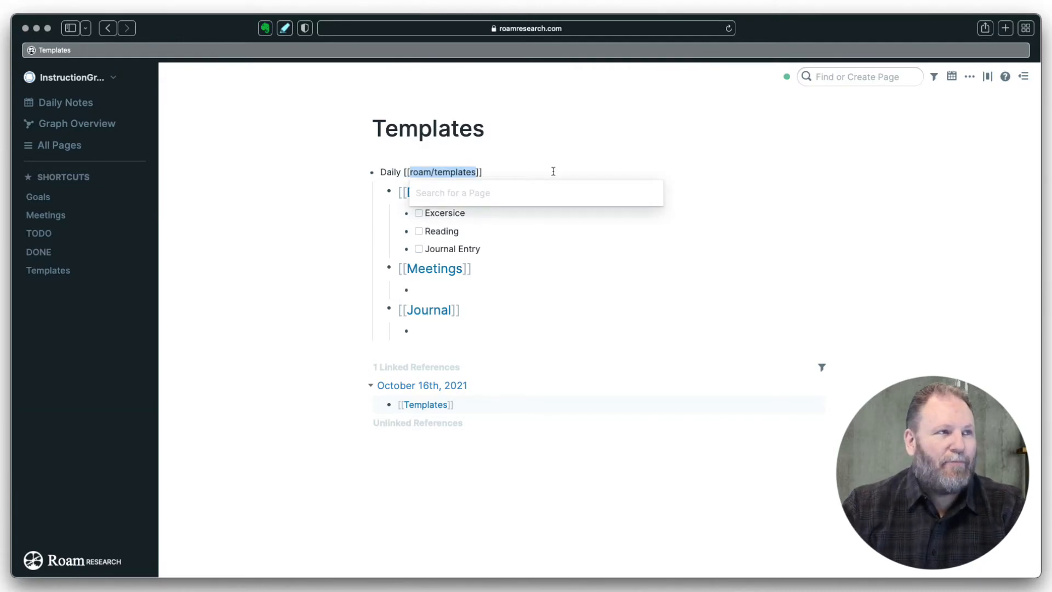
click(515, 230)
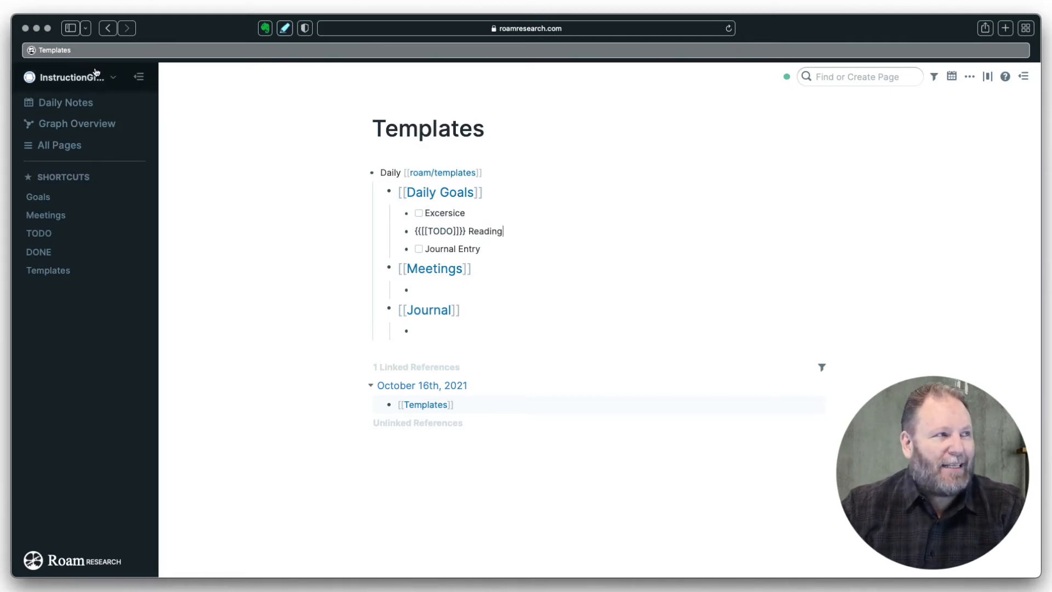
- Insert the Daily template into the October 16th, 2021 daily note via ;;
click(77, 103)
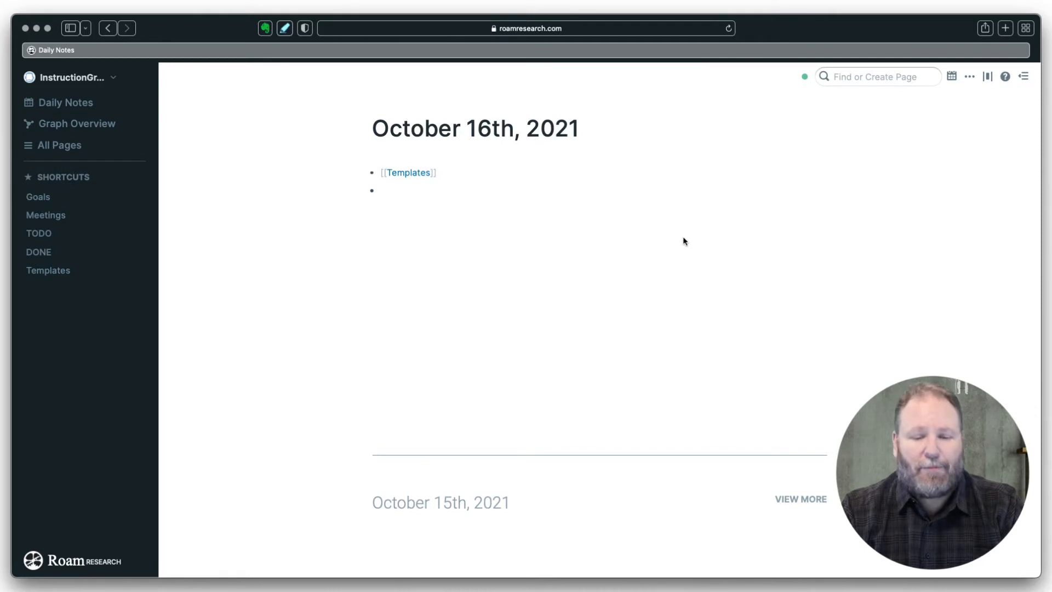
text(;;)
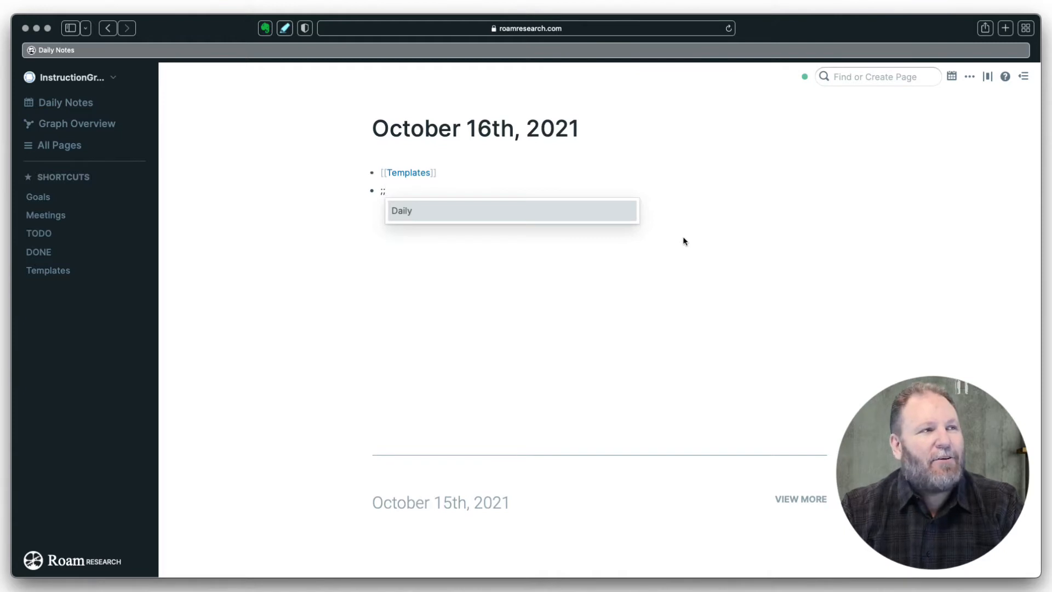
click(405, 212)
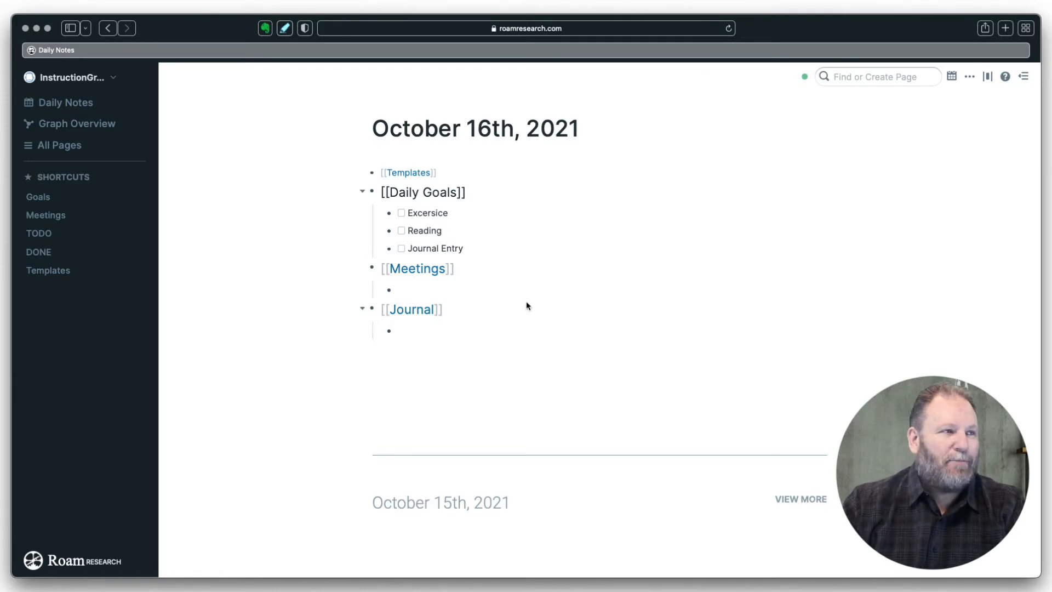
click(439, 289)
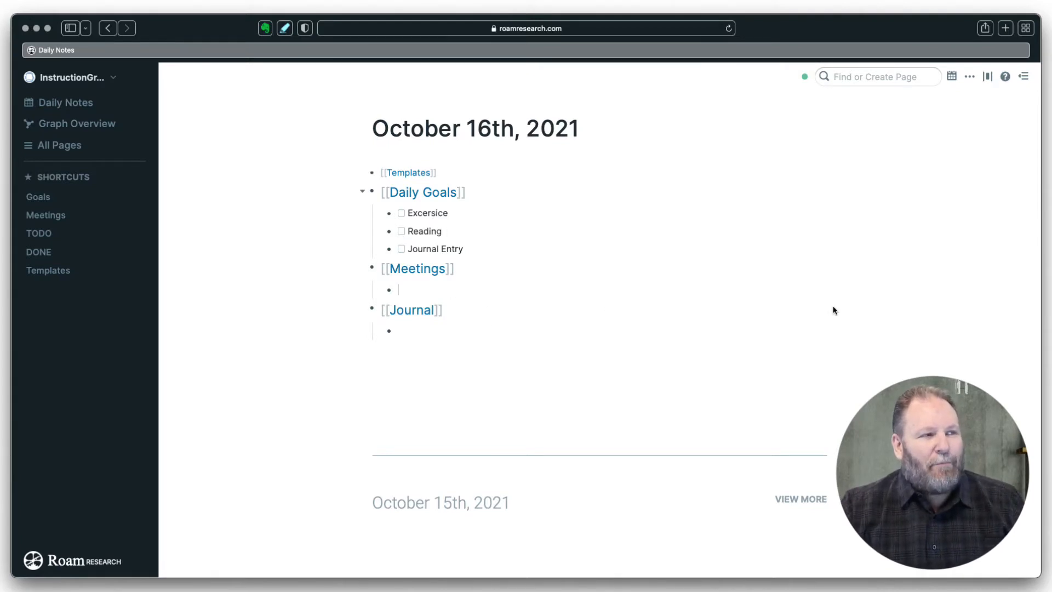
- Add a meeting entry under Meetings and a journal sentence about learning Roam under Journal
text(Meeti)
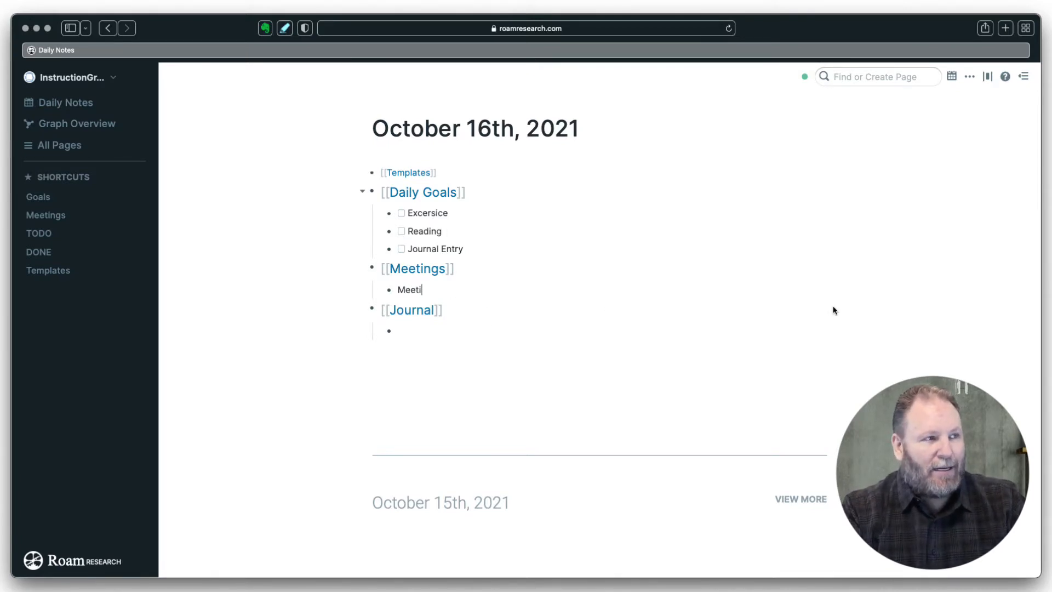
text(ng with John)
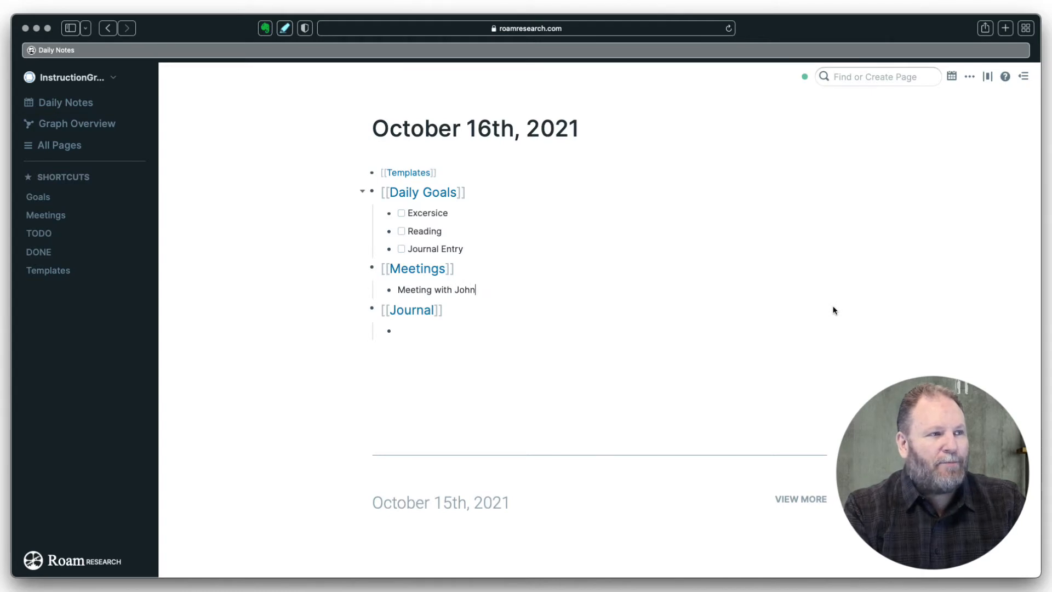
click(399, 330)
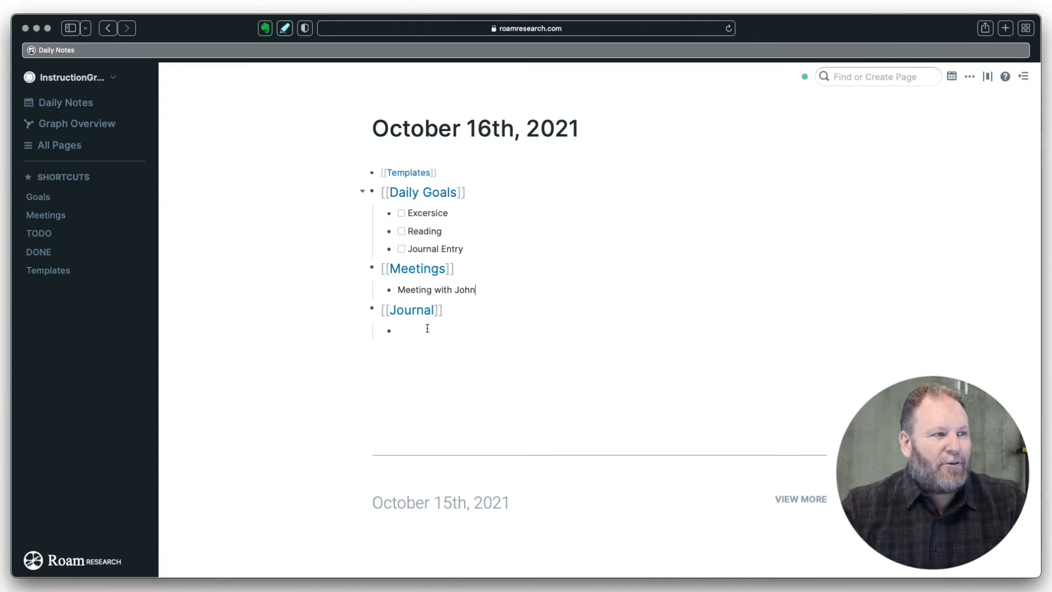
text(today )
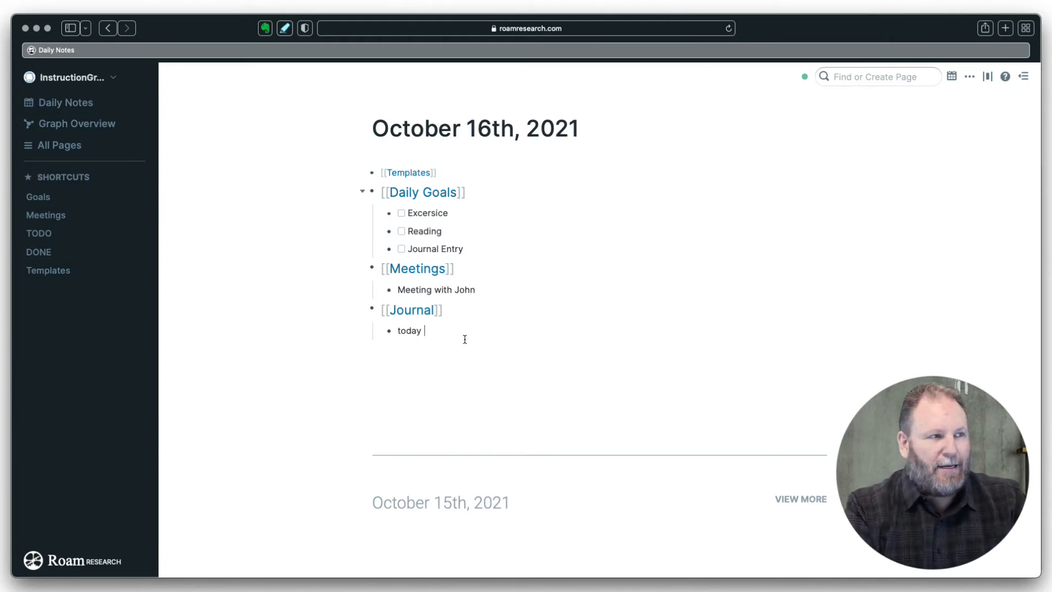
text(was a great d)
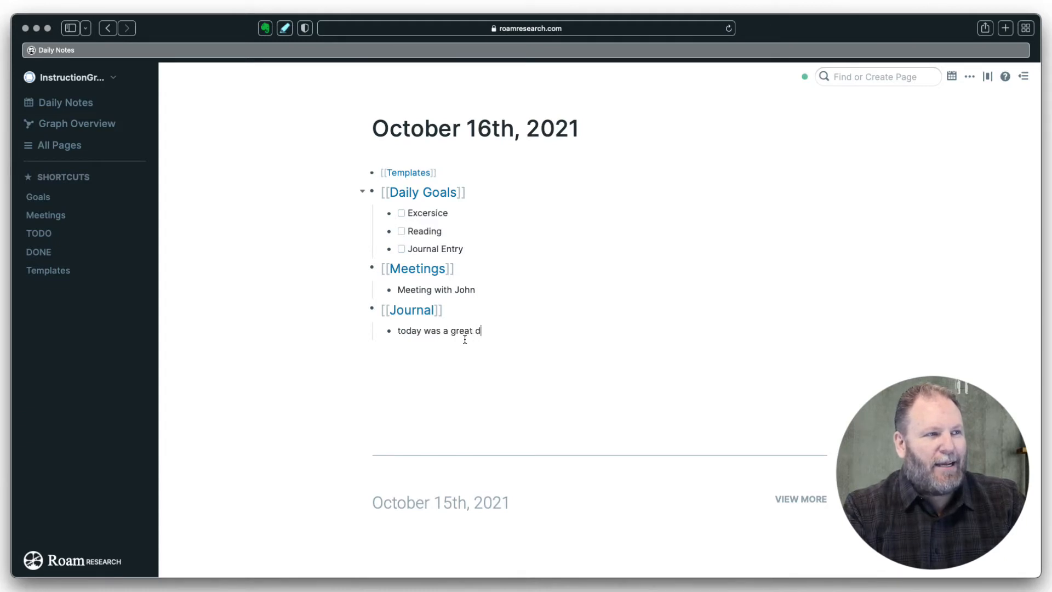
text(ay because el)
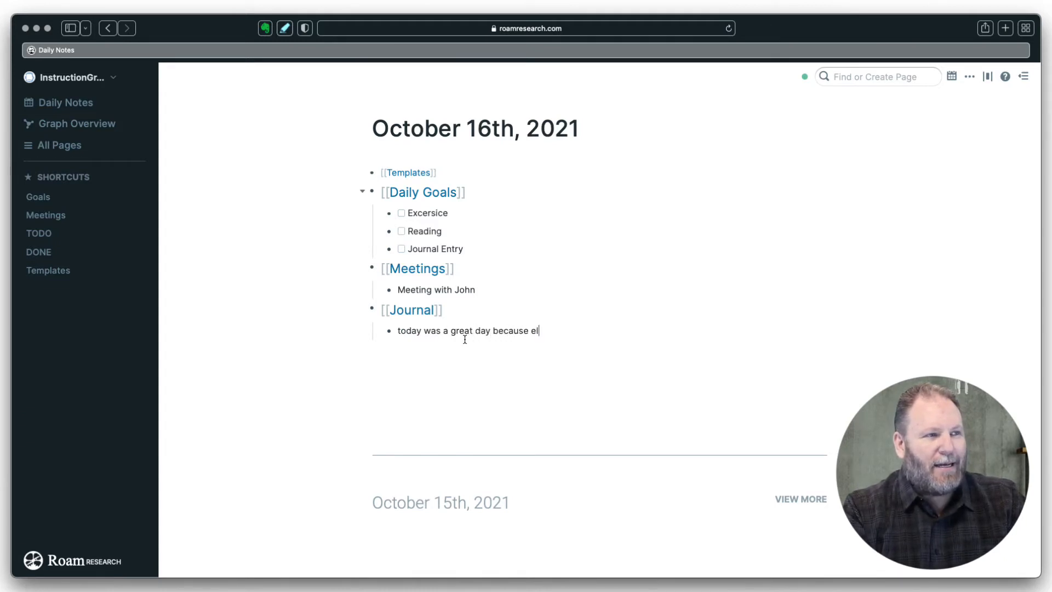
key(BackSpace)
key(BackSpace)
text(I )
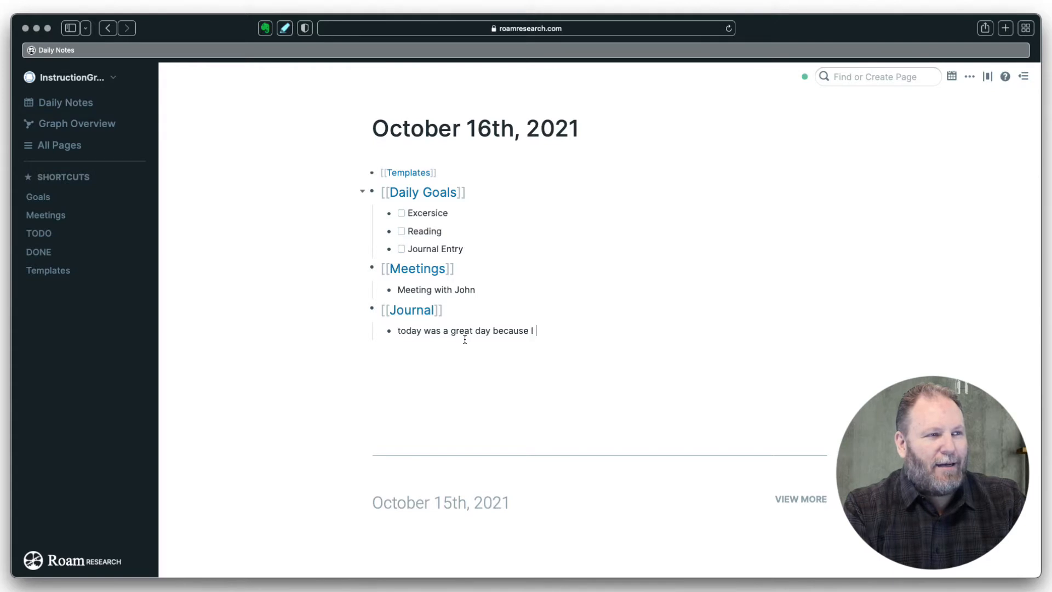
text(learned about )
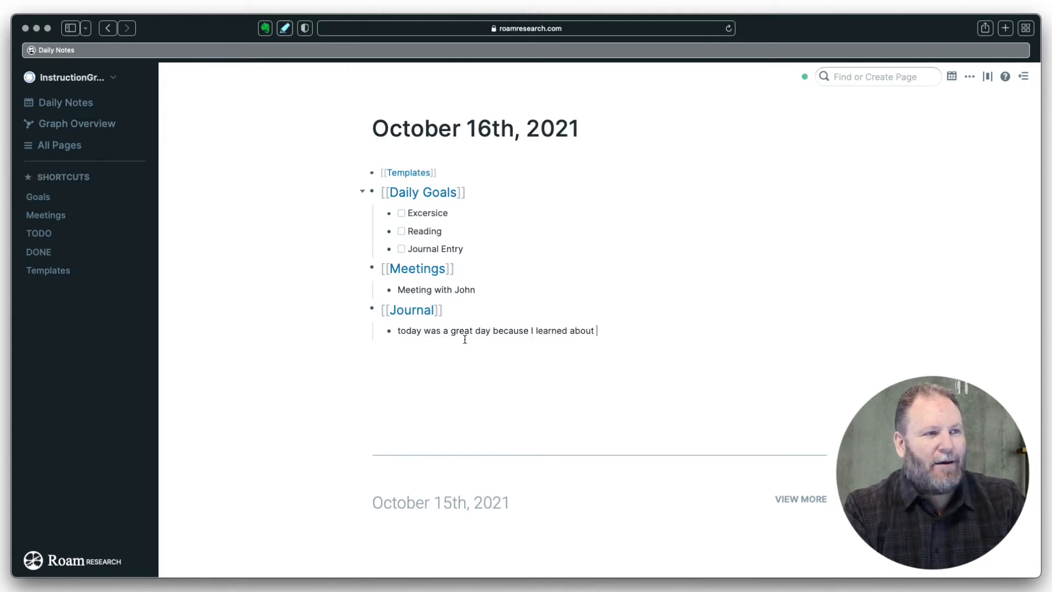
text(Roam fro)
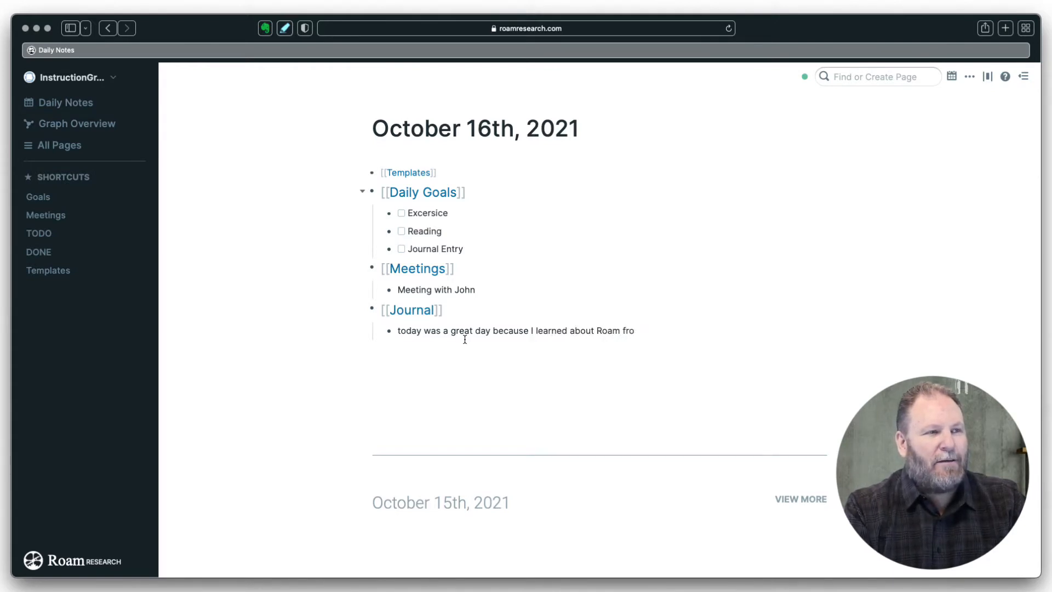
text(m Jay Mcfa)
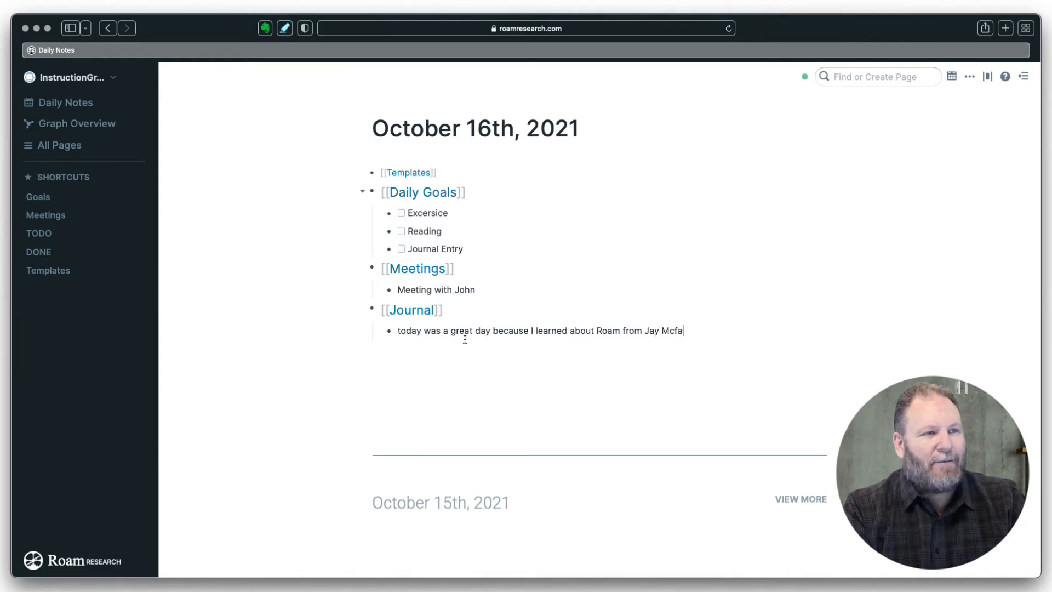
text(rland)
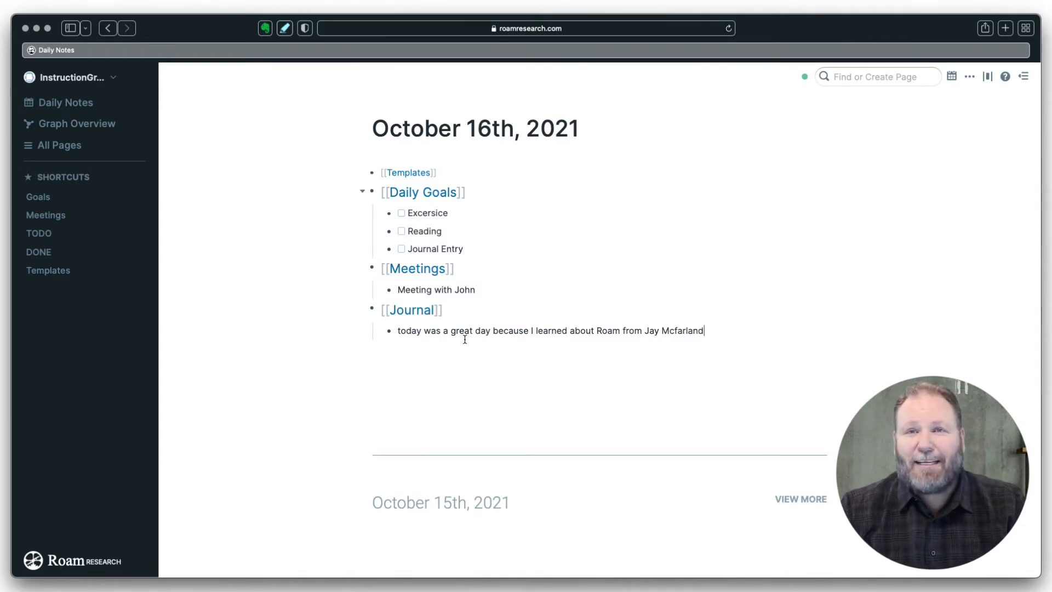
click(554, 284)
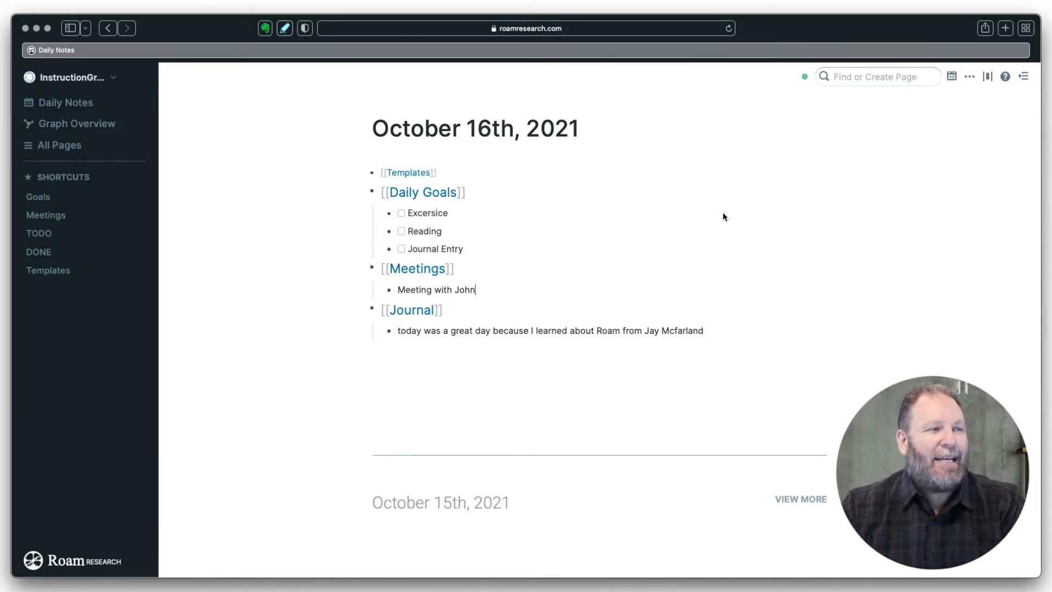
- Review today's references on the Journal, Meetings and Daily Goals pages, then open Templates
click(419, 310)
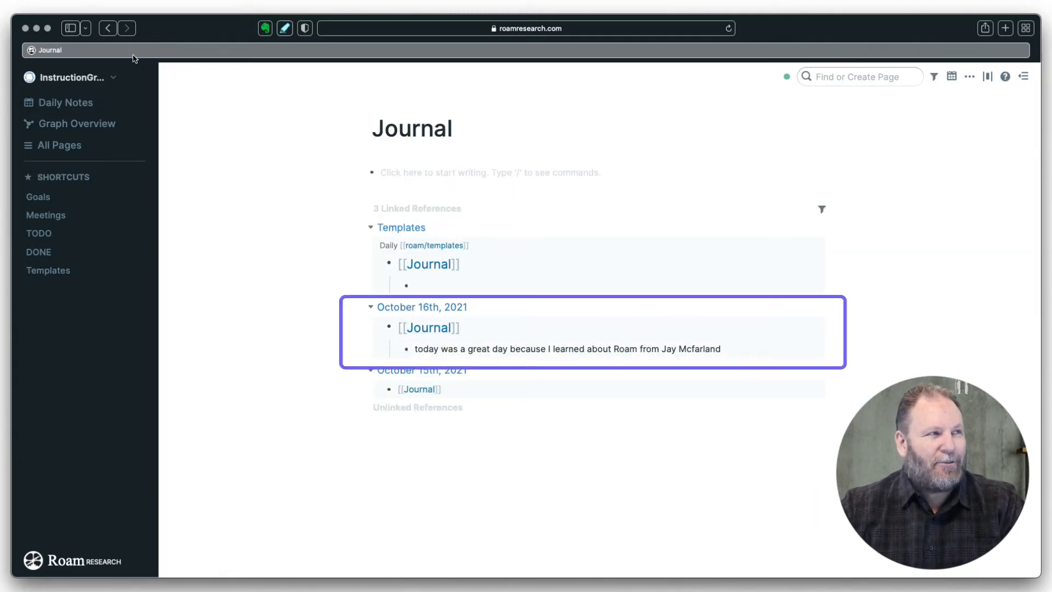
click(108, 28)
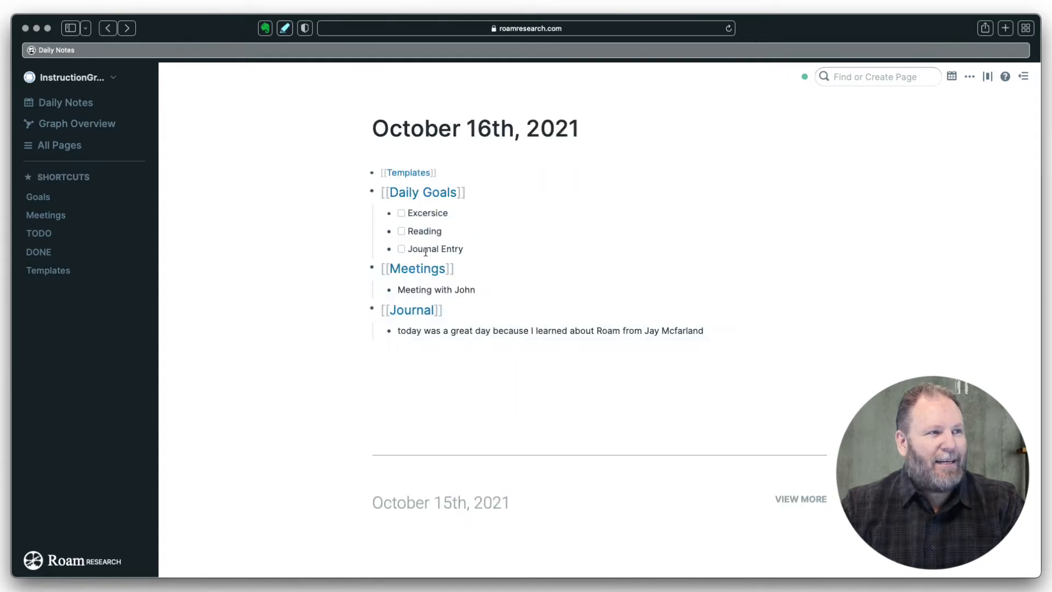
click(417, 269)
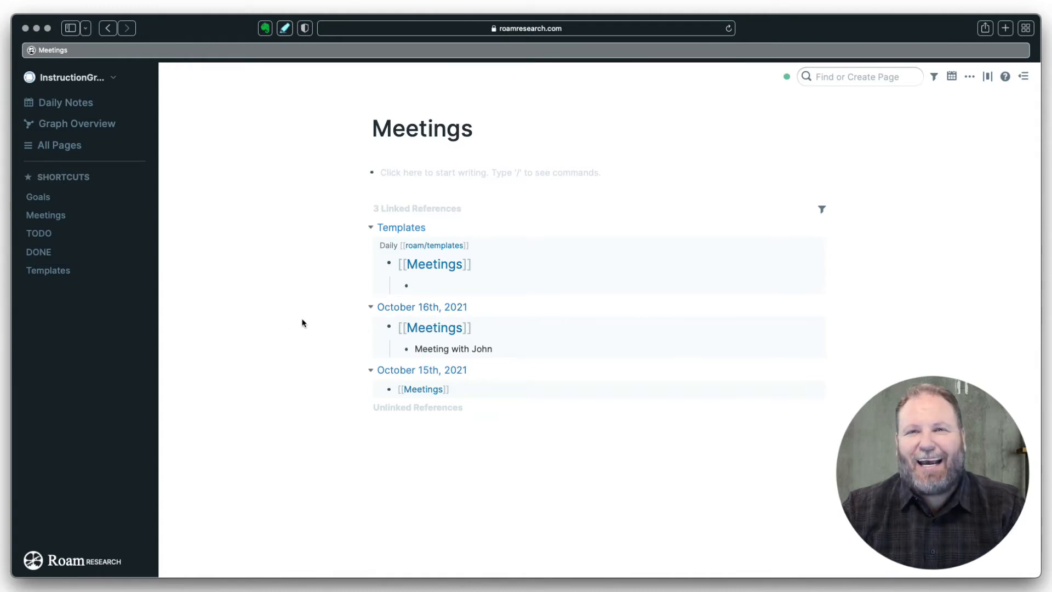
click(109, 28)
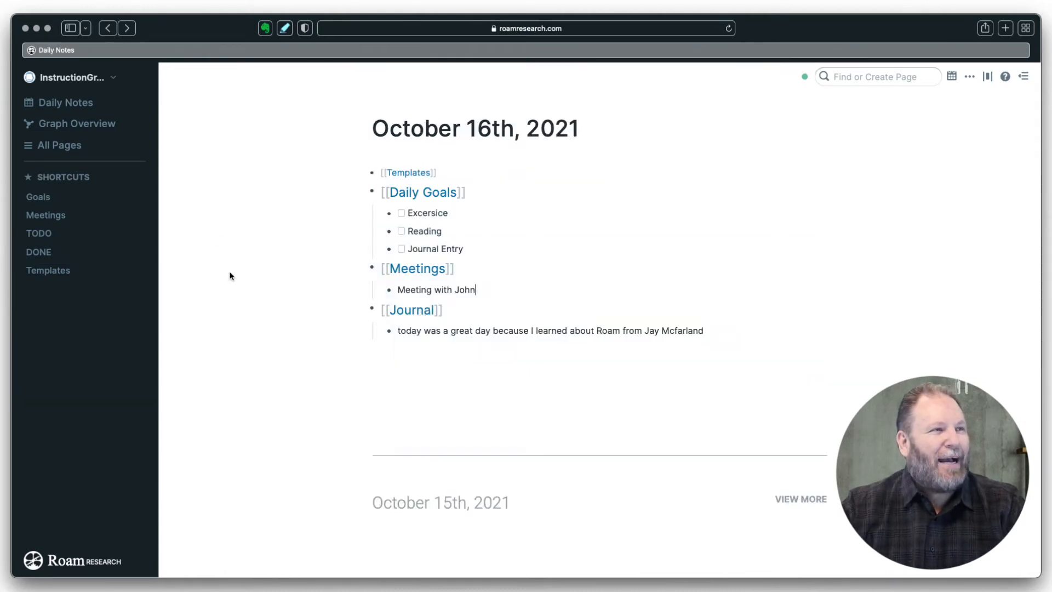
click(425, 193)
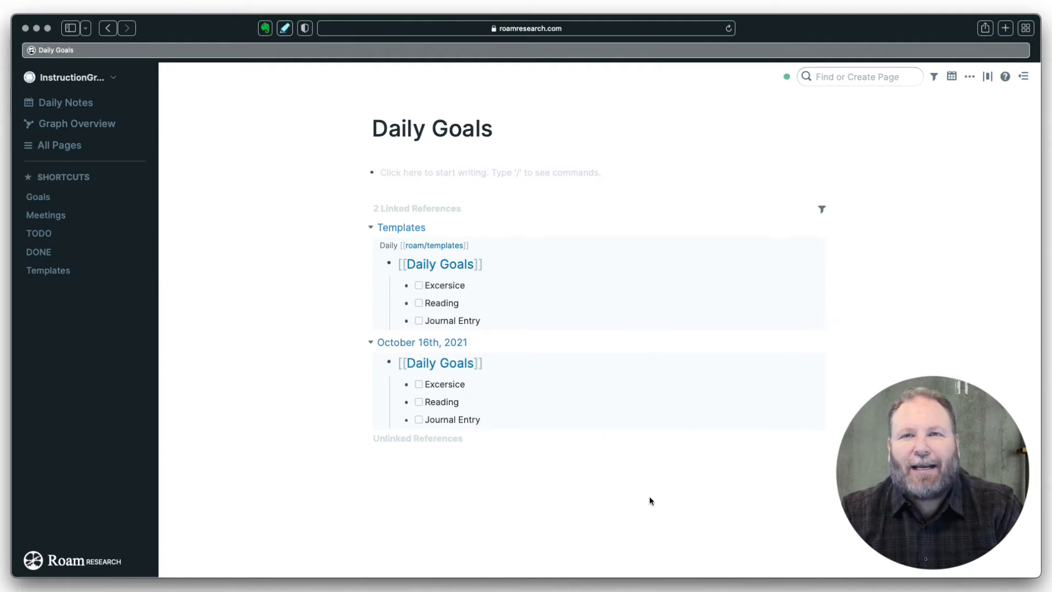
click(70, 269)
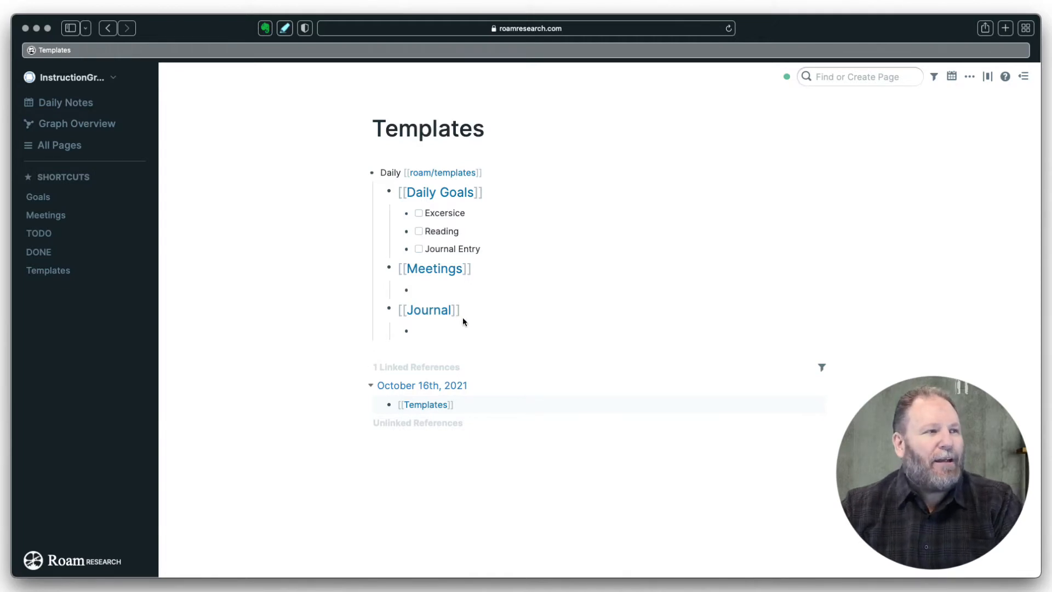
- Outdent the empty bullet under Journal to the top level with Shift+Tab
click(416, 333)
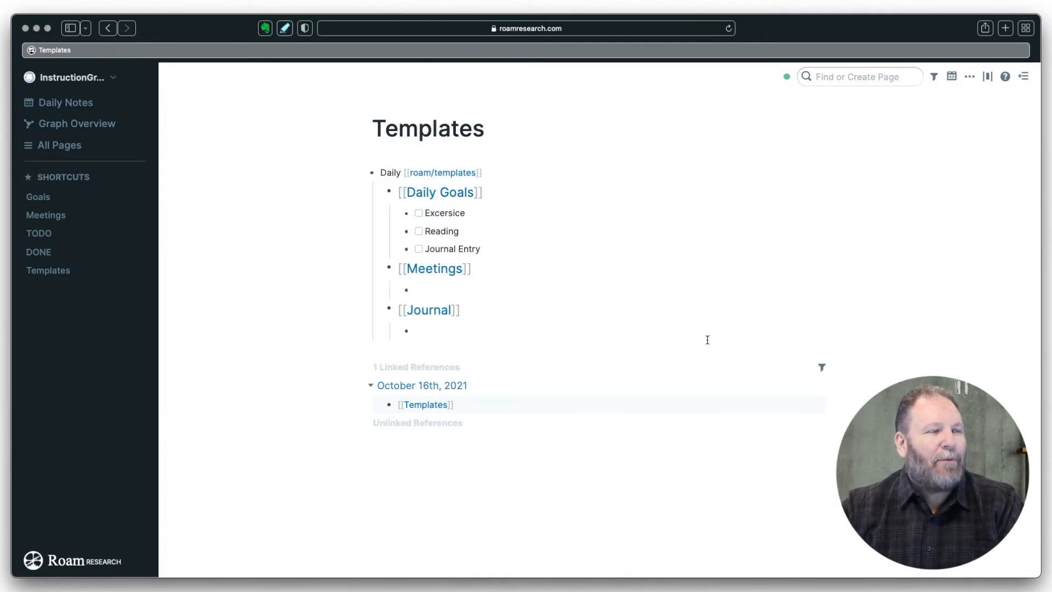
key(shift+Tab)
key(shift+Tab)
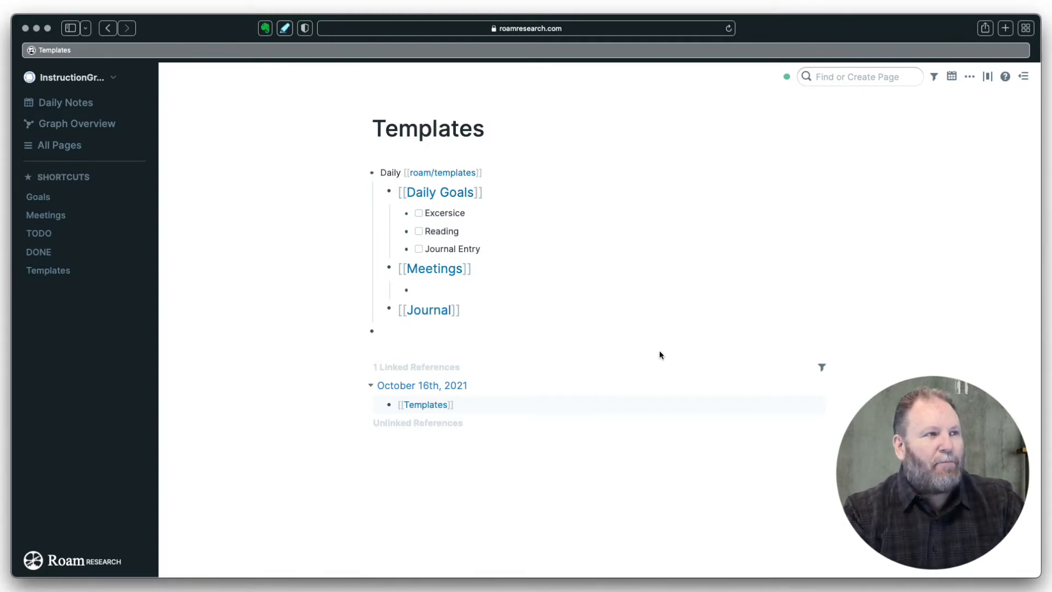
- Create a new template block titled Contact [[roam/templates]]
text(Conta)
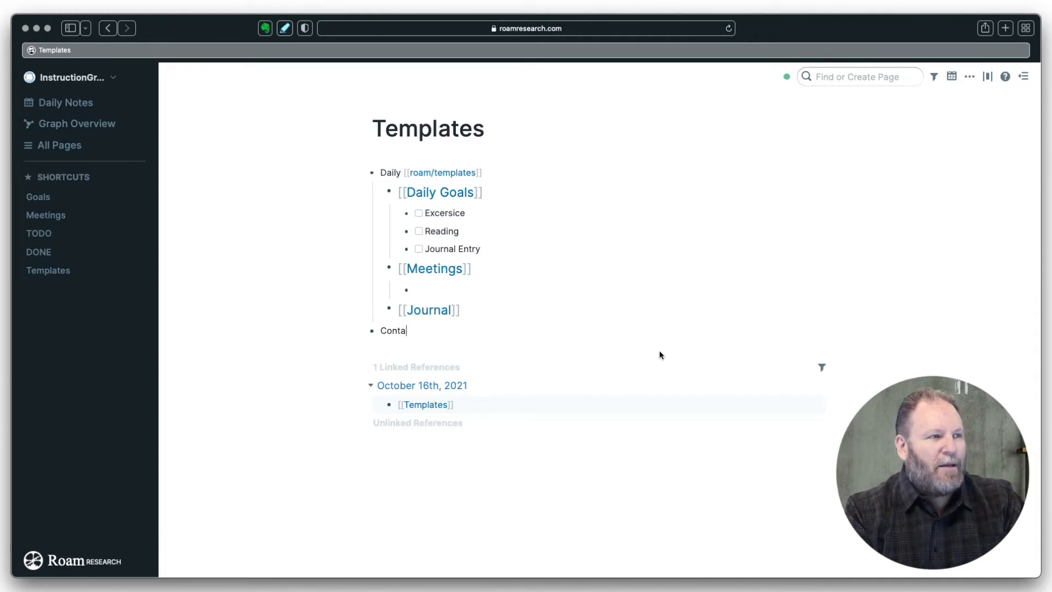
text(ct )
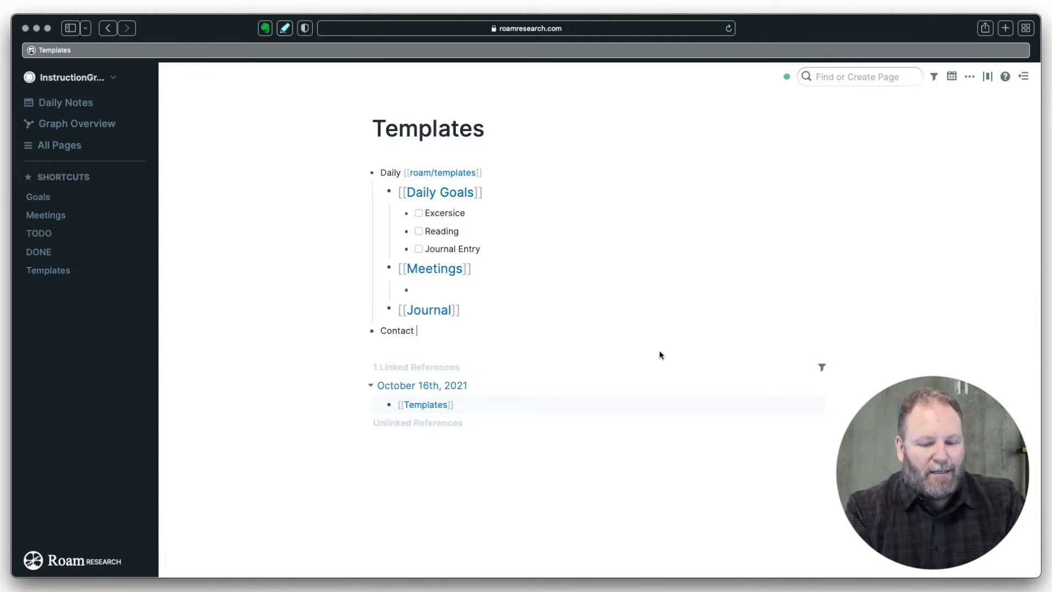
text([[)
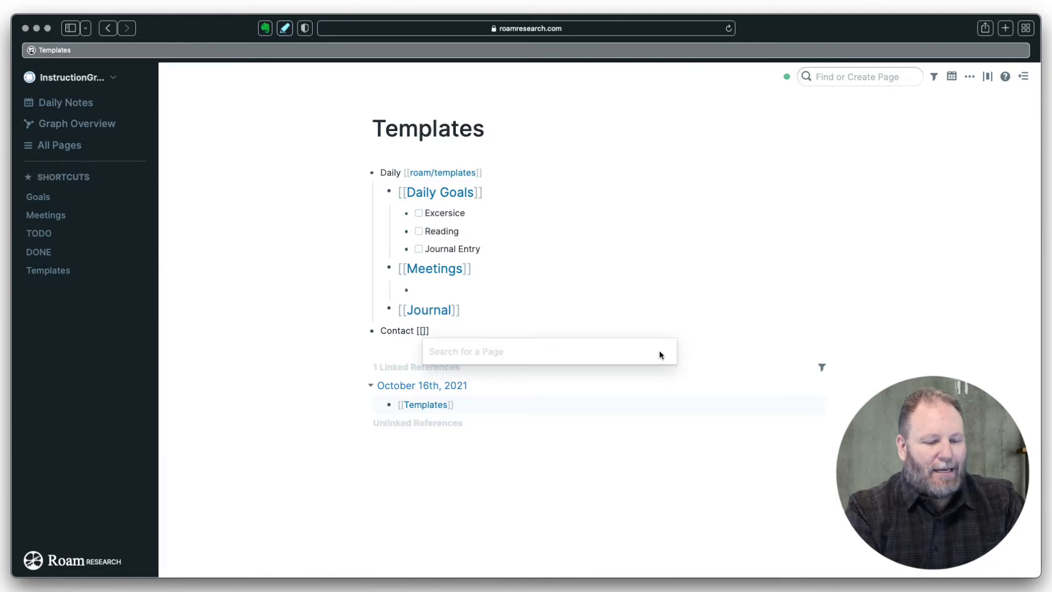
text(ro)
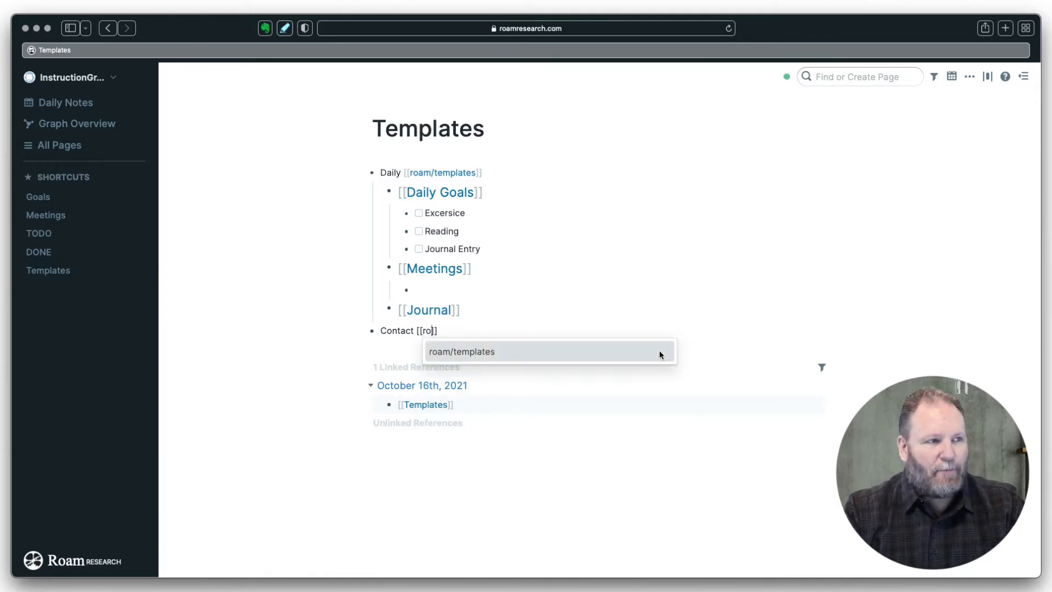
key(Return)
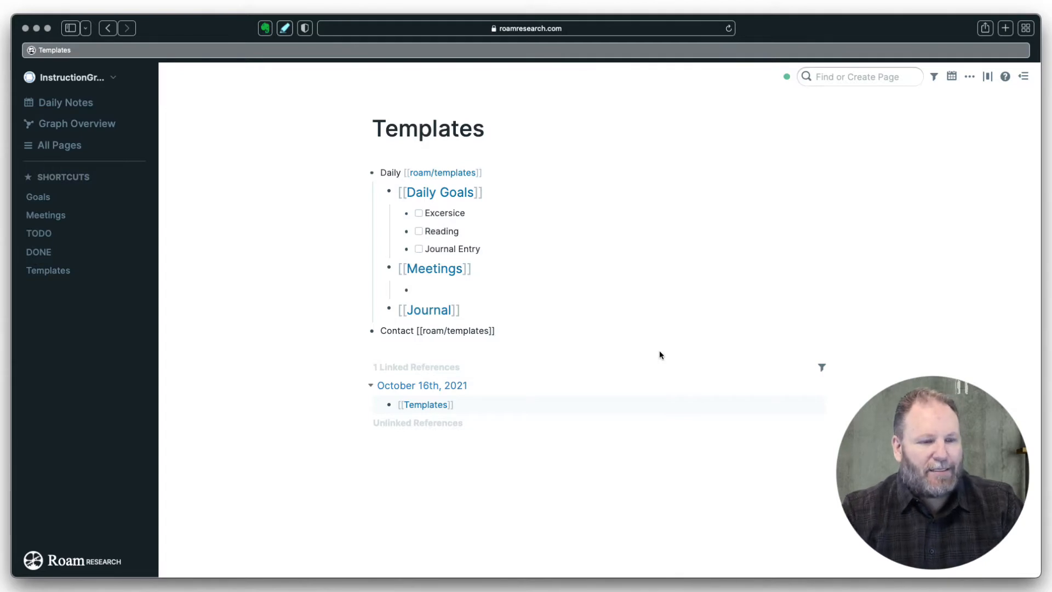
key(Return)
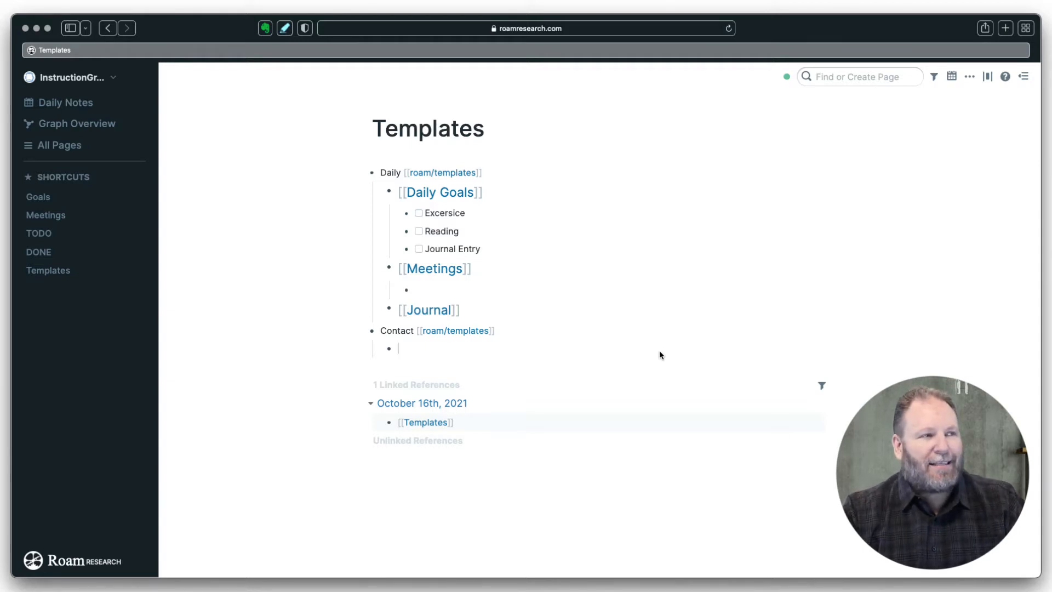
- Add a Contact line with nested Name:, Phone: and Email fields, and make it an H2 heading
text(Cont)
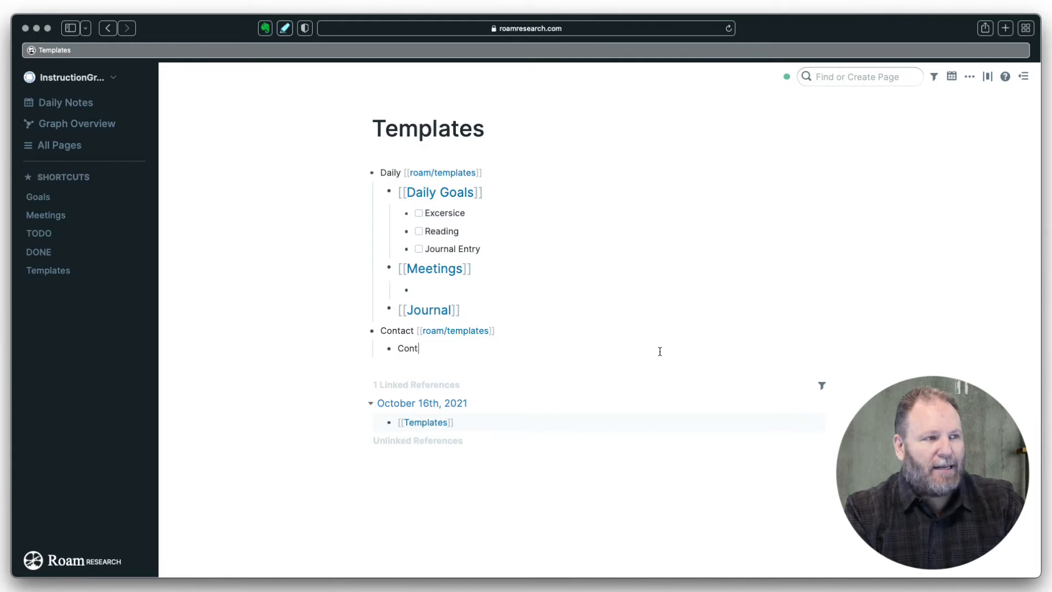
text(act)
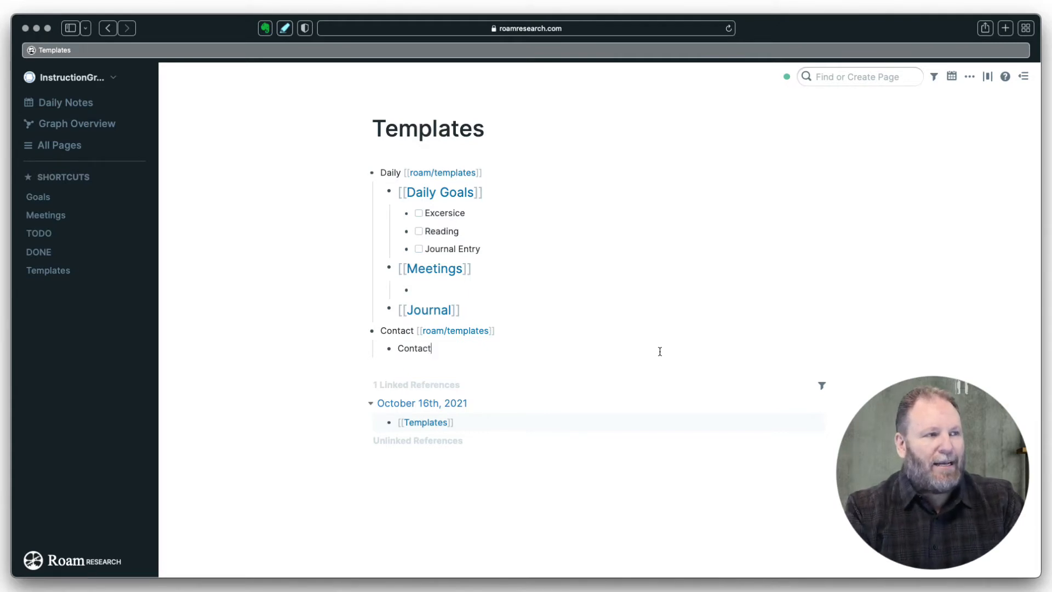
key(Return)
key(Tab)
text(N)
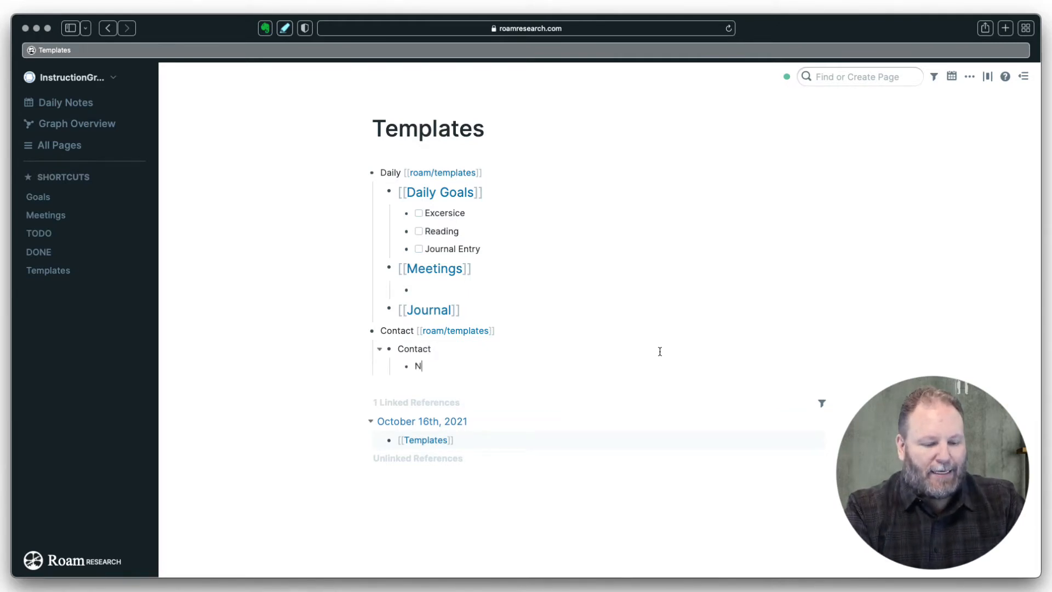
text(ame:)
key(Return)
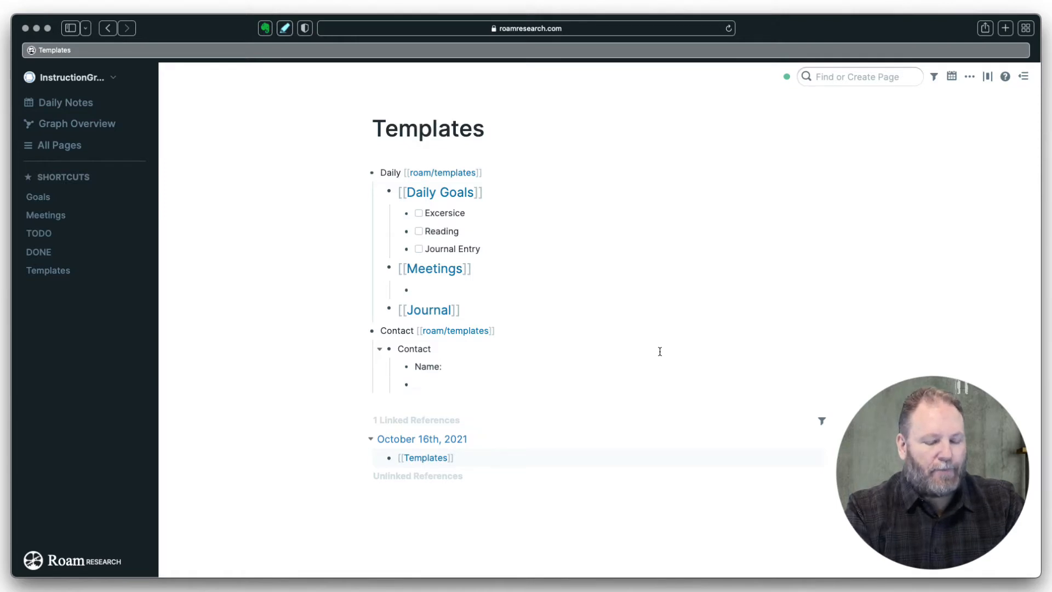
text(Ph)
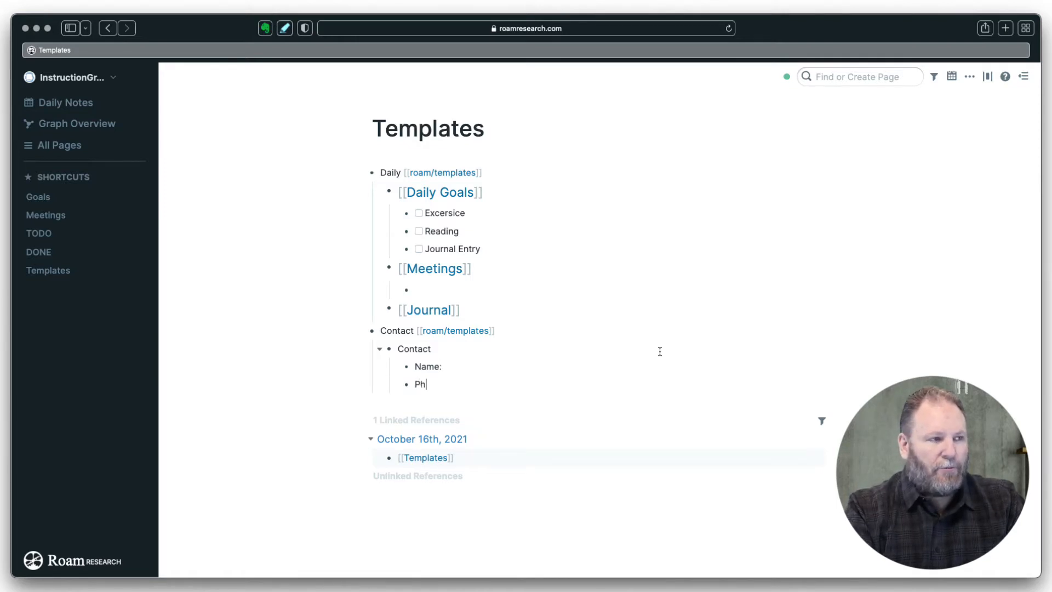
text(one:)
key(Return)
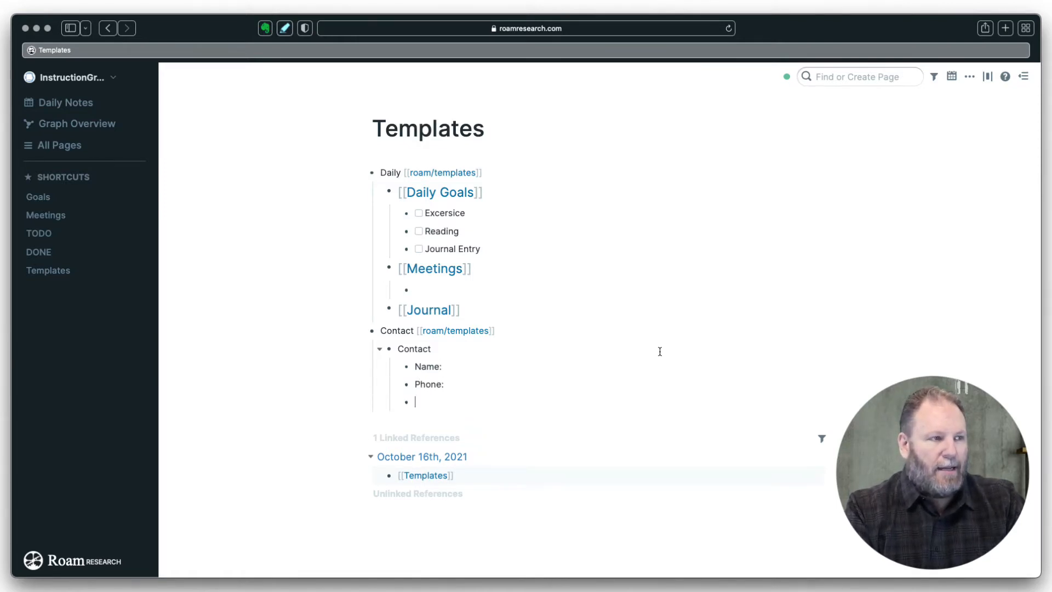
text(Email:)
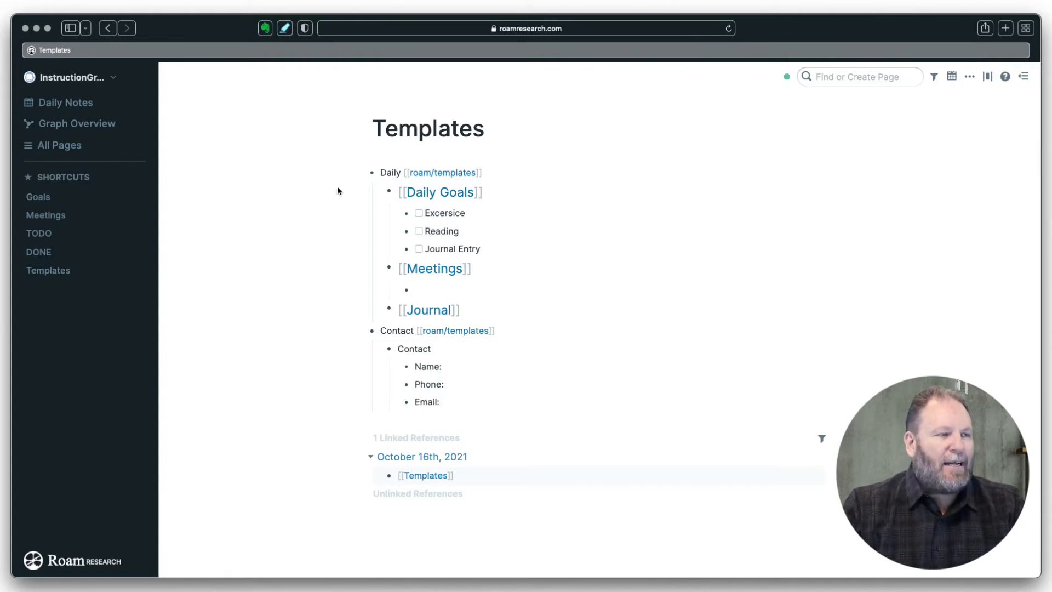
right_click(391, 351)
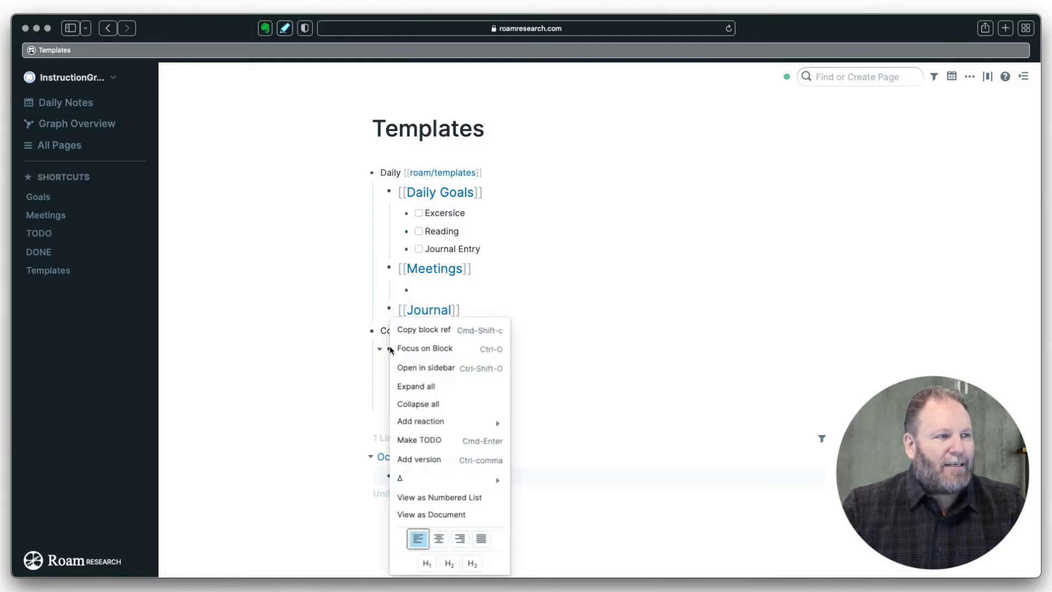
click(449, 563)
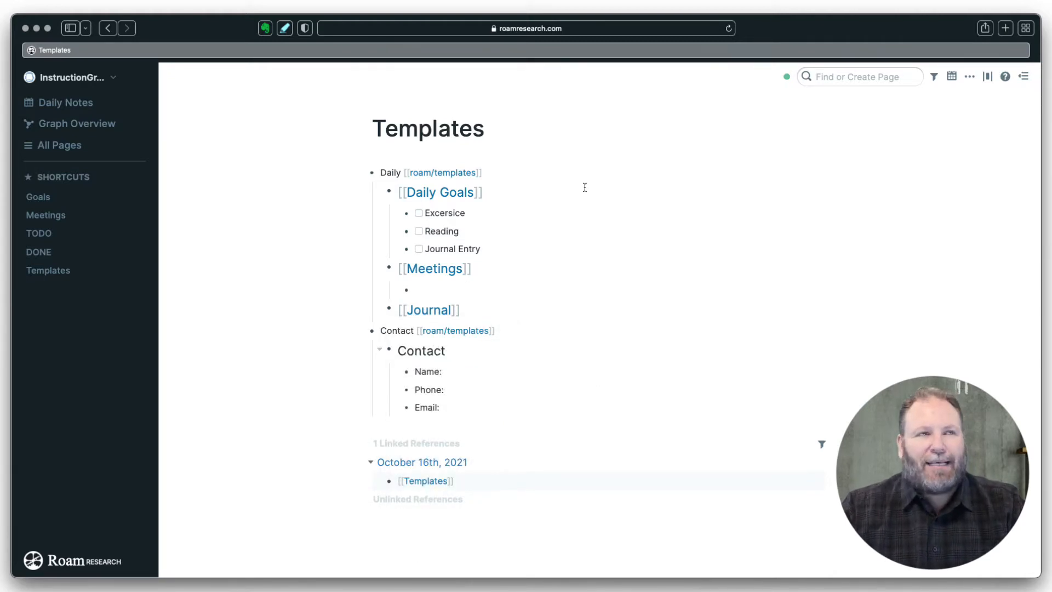
- Insert the Contact template in a new bullet below the meeting entry on today's note
click(90, 103)
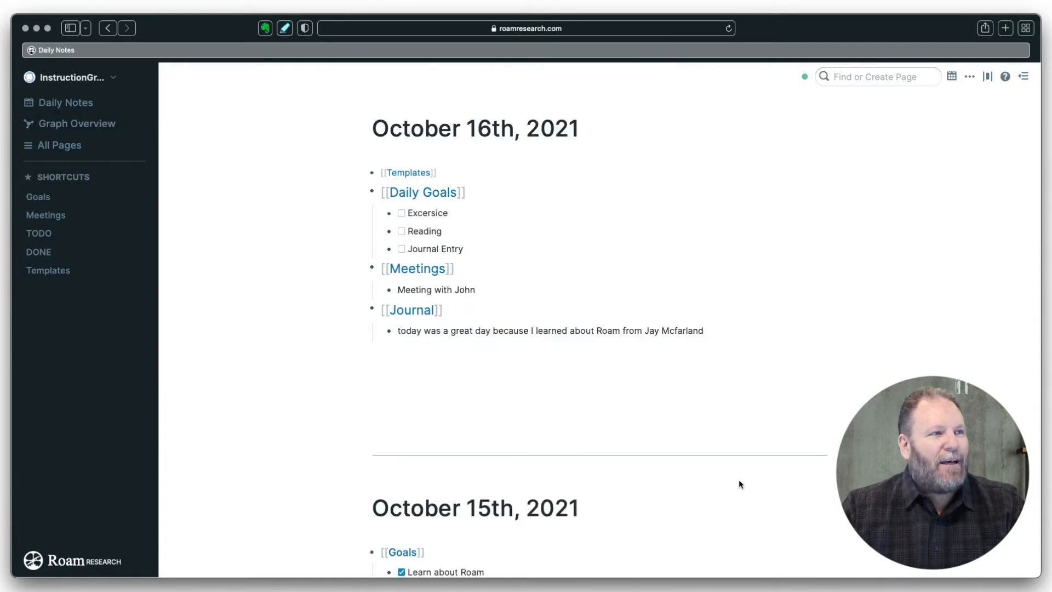
click(751, 333)
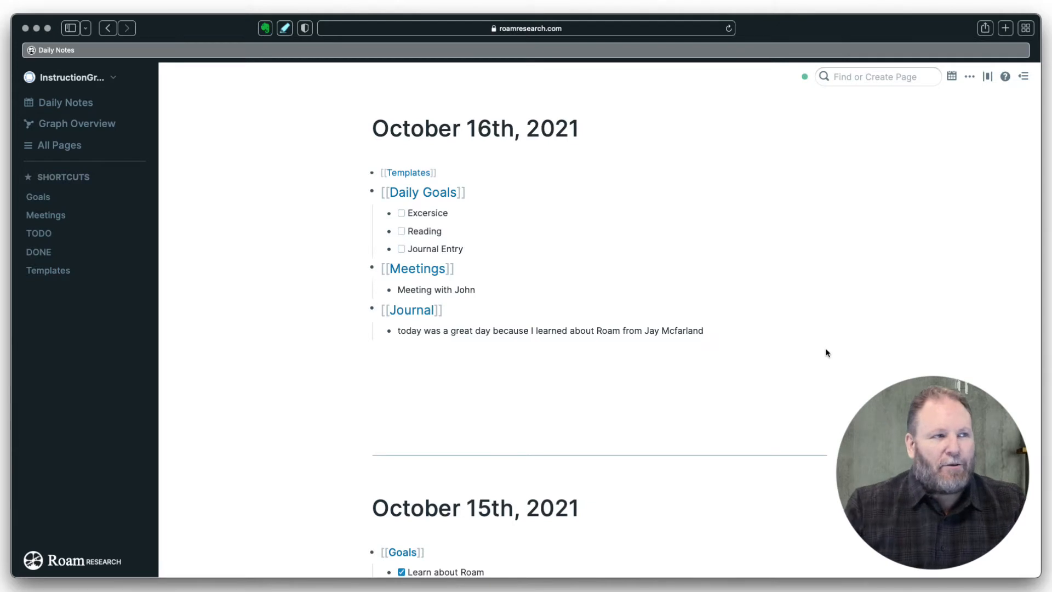
click(477, 290)
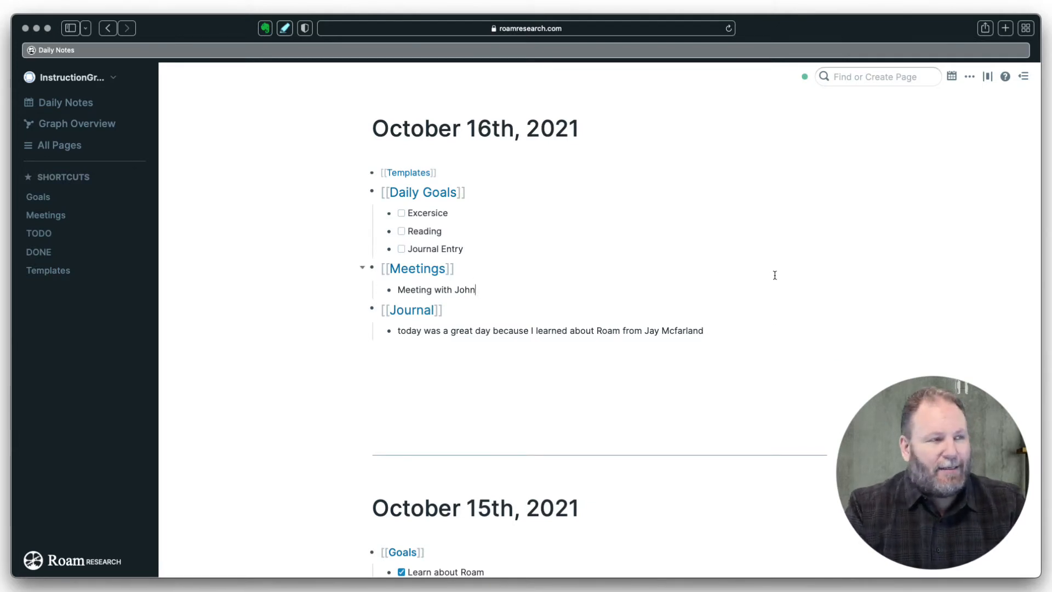
key(Return)
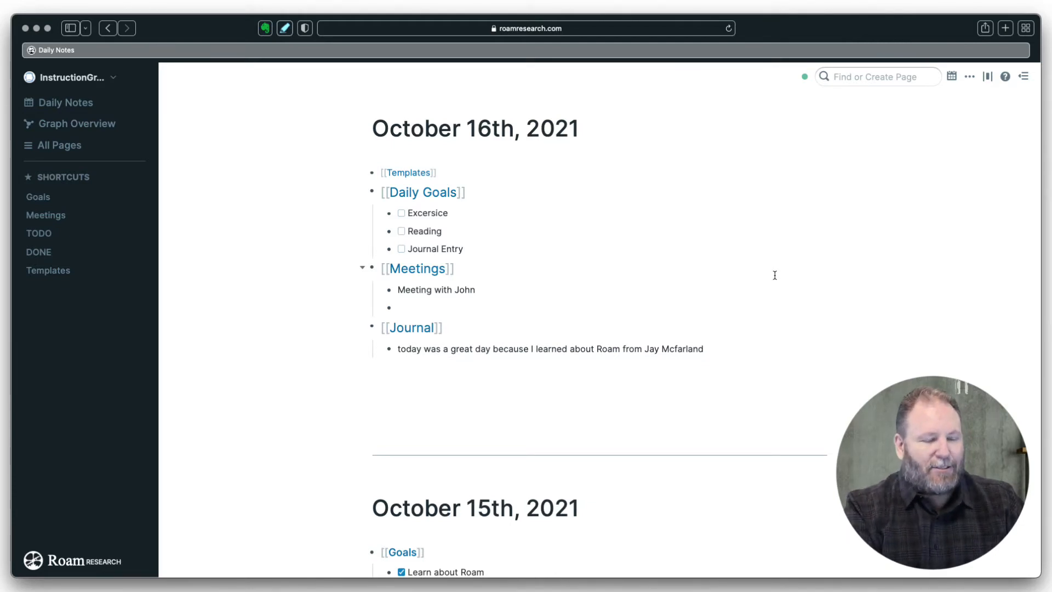
text(;)
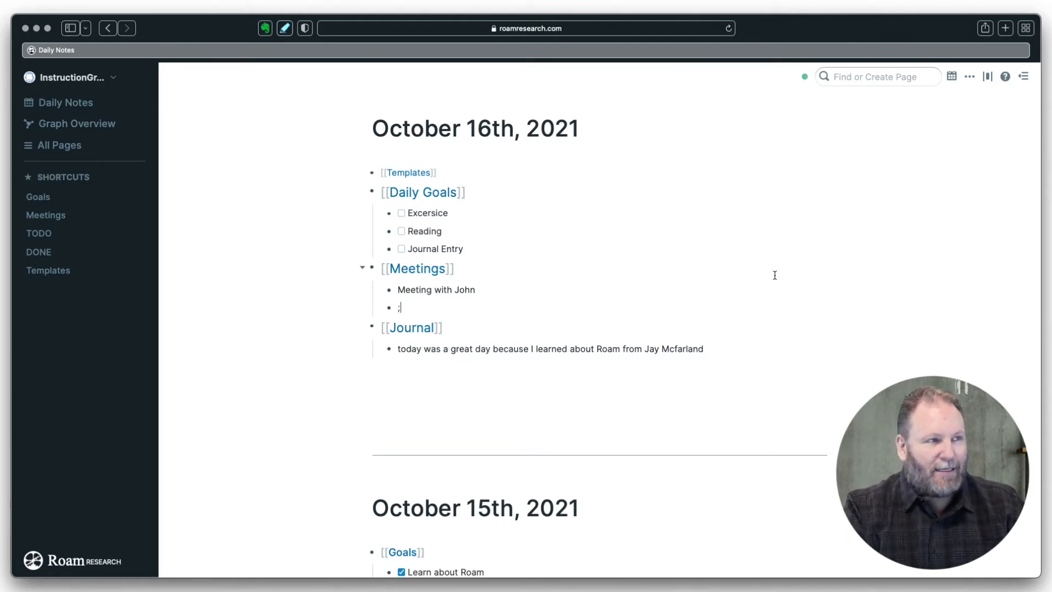
text(;)
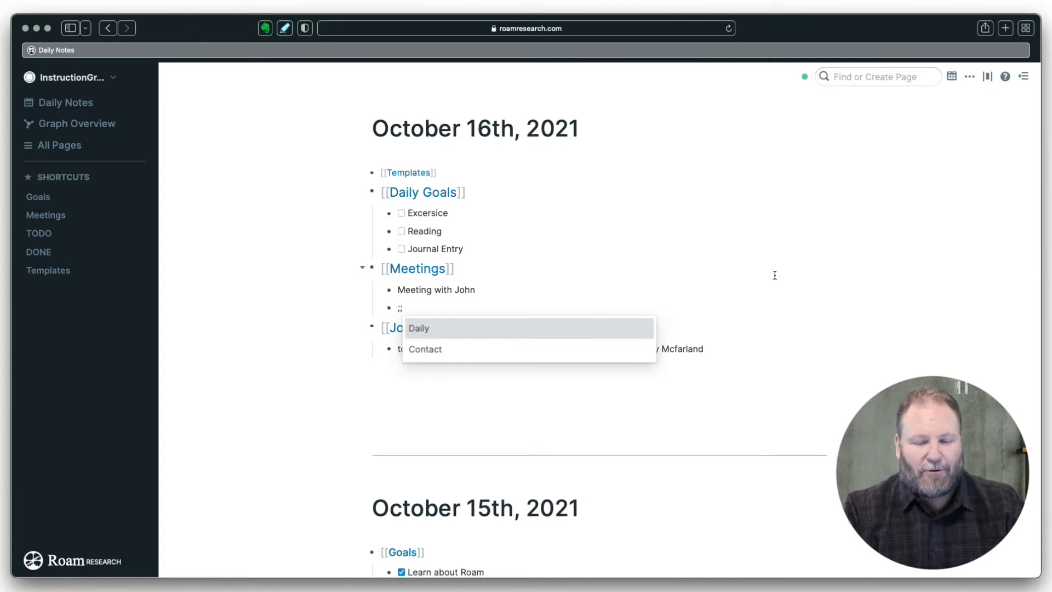
key(Down)
key(Return)
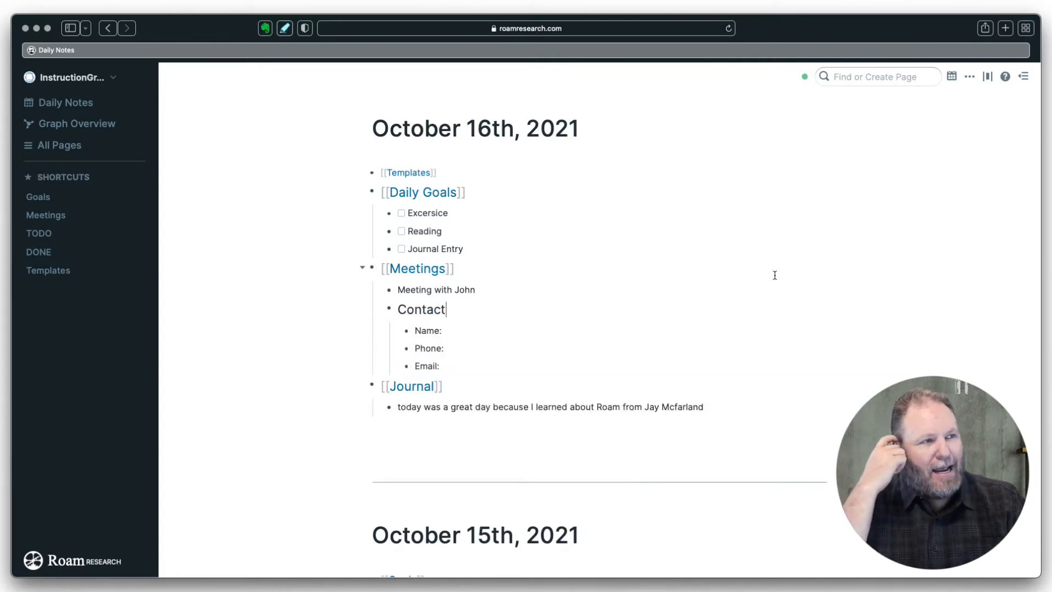
click(459, 330)
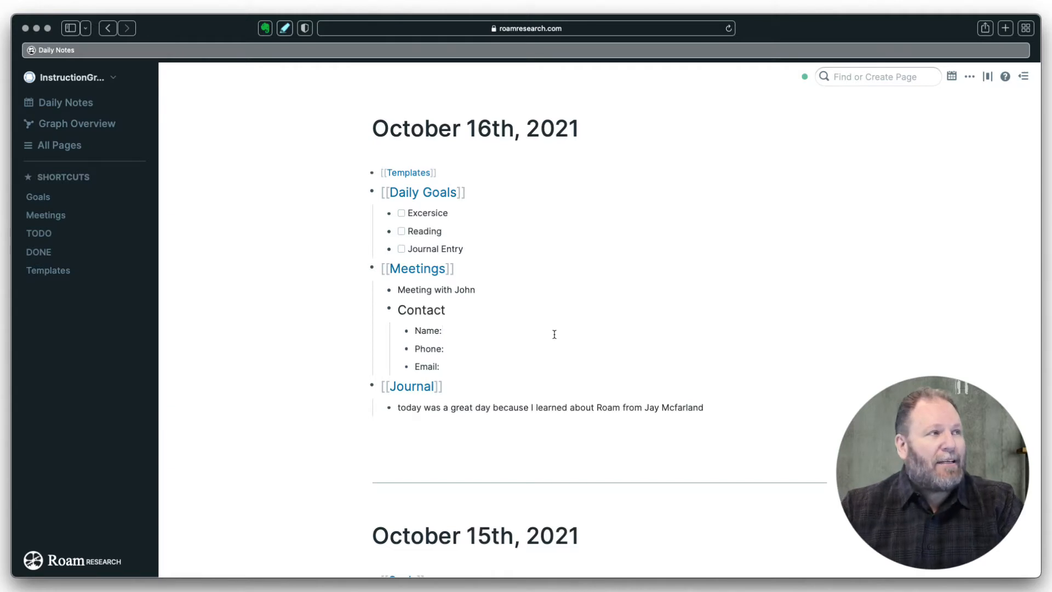
- Wrap the Contact template's heading as a [[Contact]] page link on the Templates page
click(53, 271)
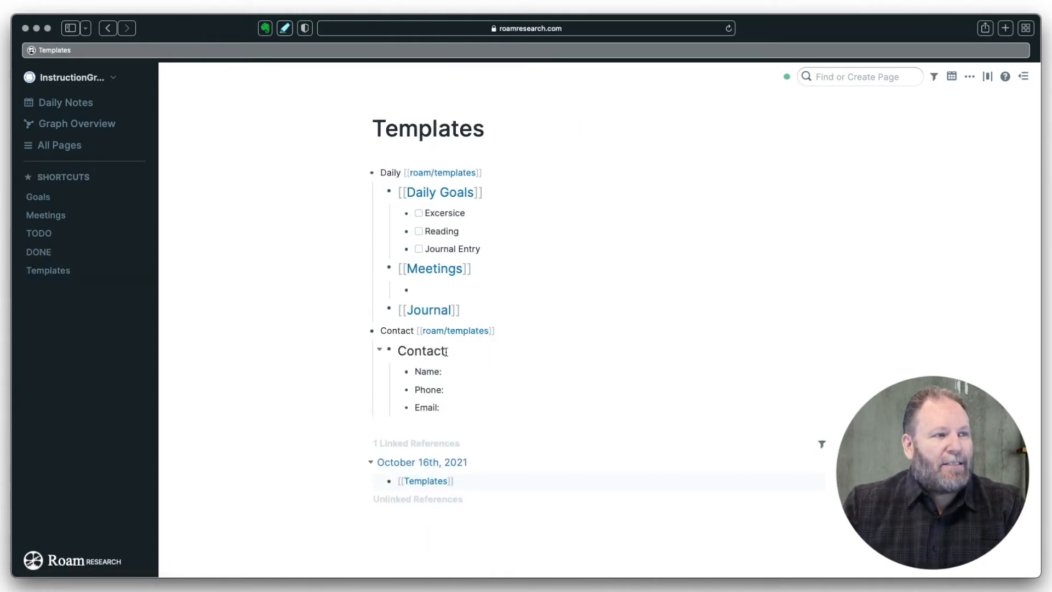
drag(445, 352, 395, 351)
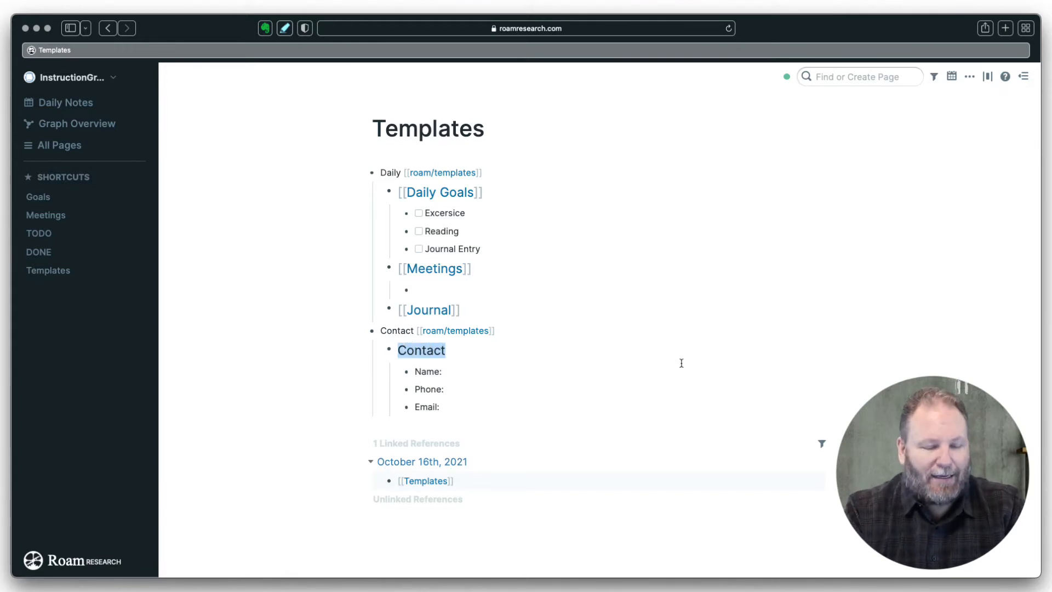
text([[)
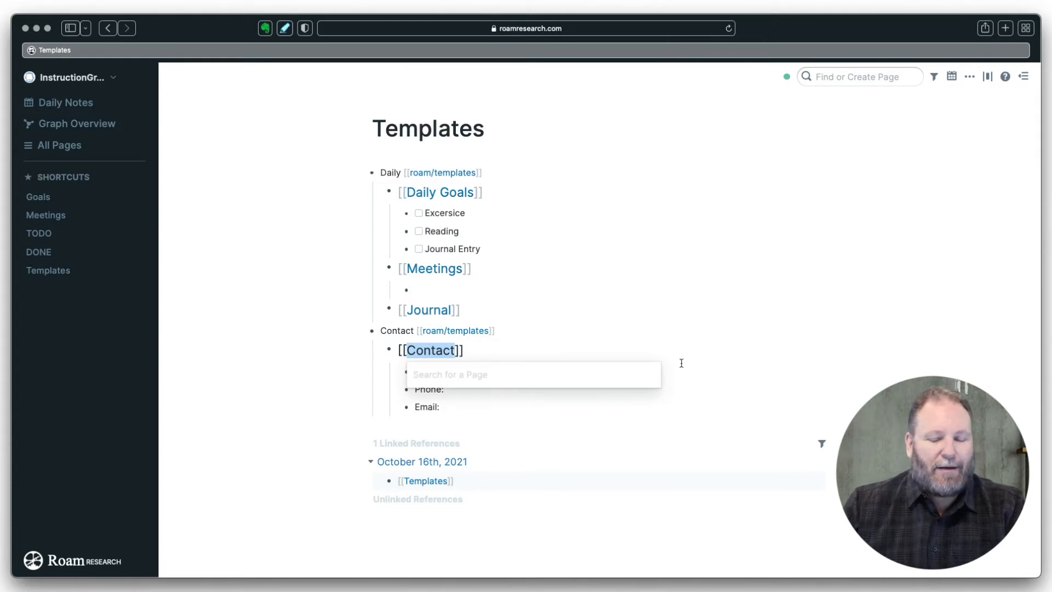
key(Escape)
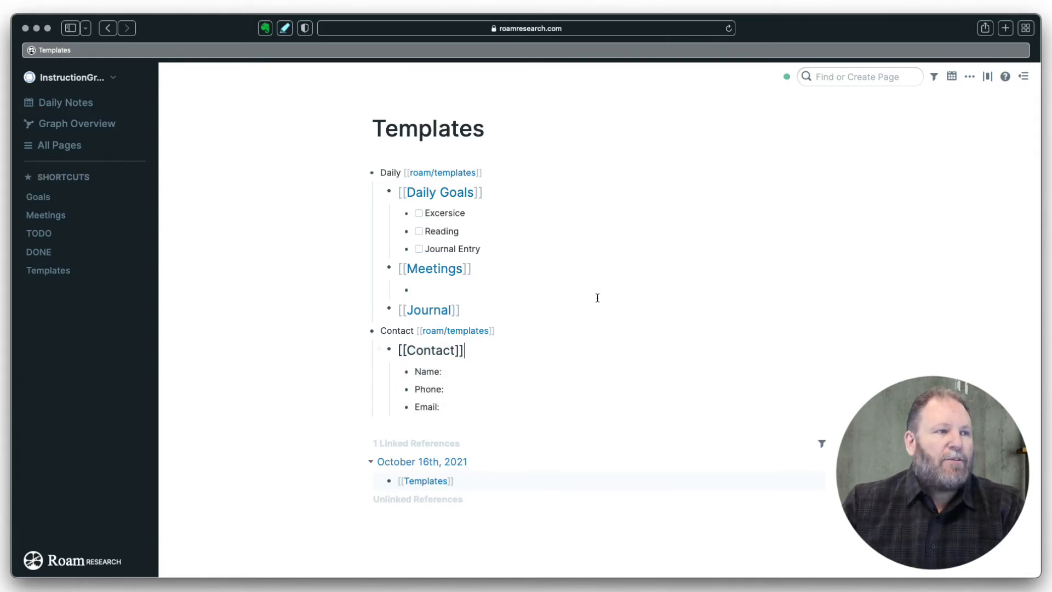
click(477, 371)
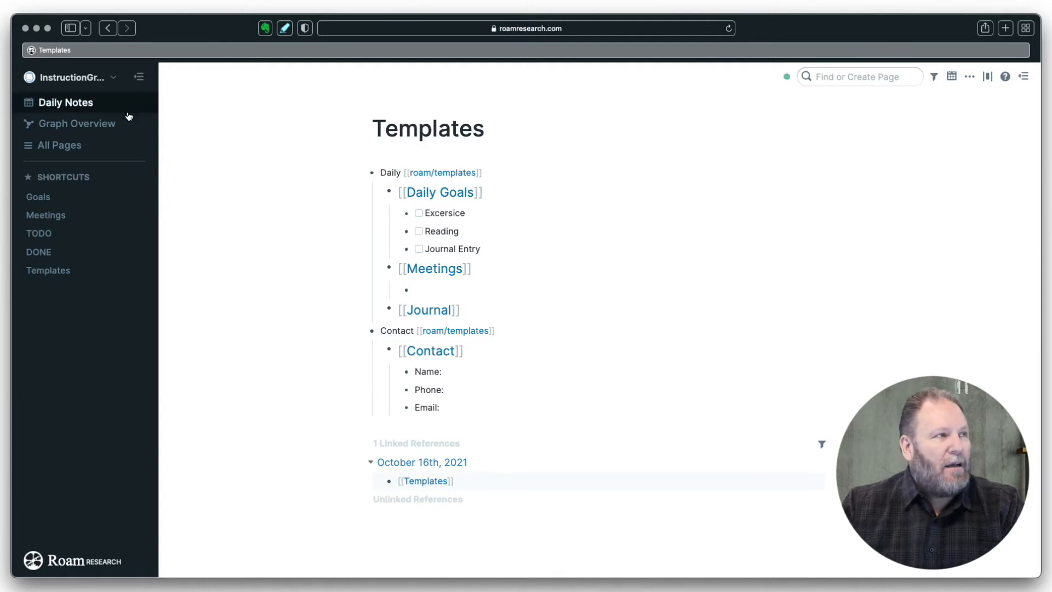
- Fill in the contact's full name after Name: on the October 16th note
click(78, 104)
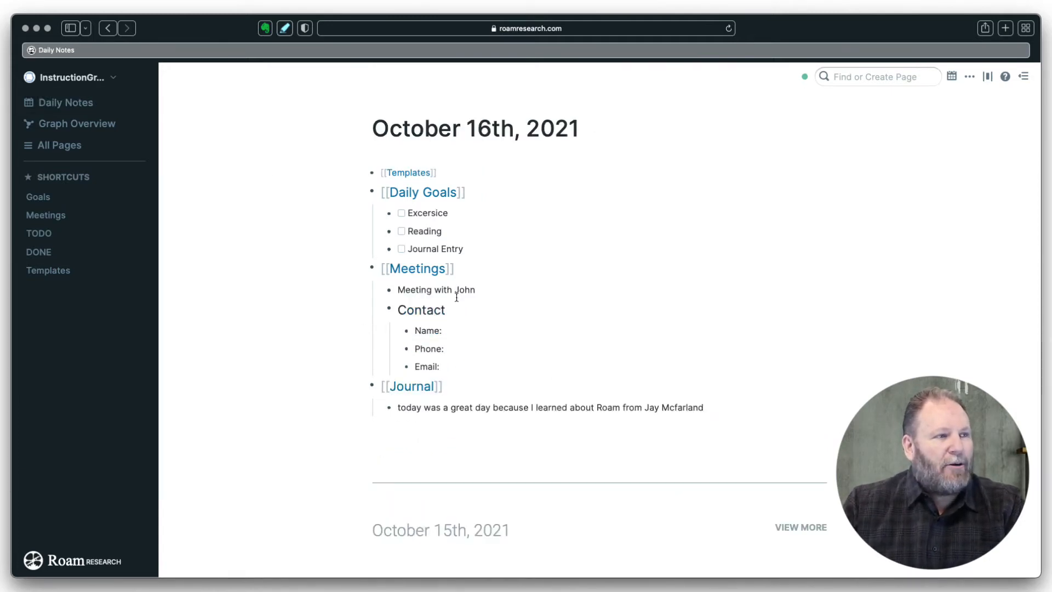
click(455, 332)
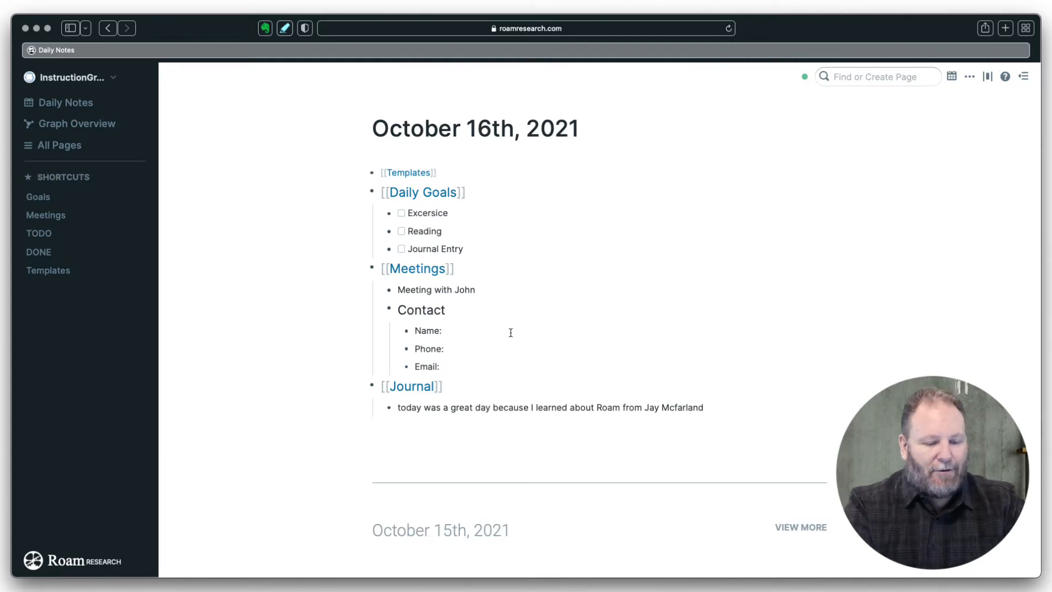
text(Jo)
key(BackSpace)
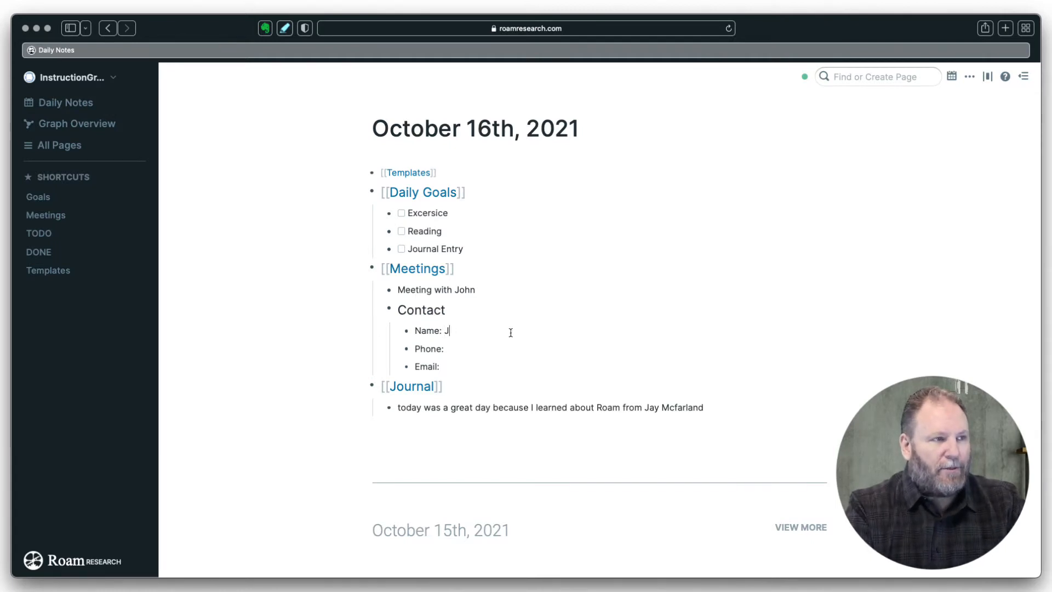
text(ay)
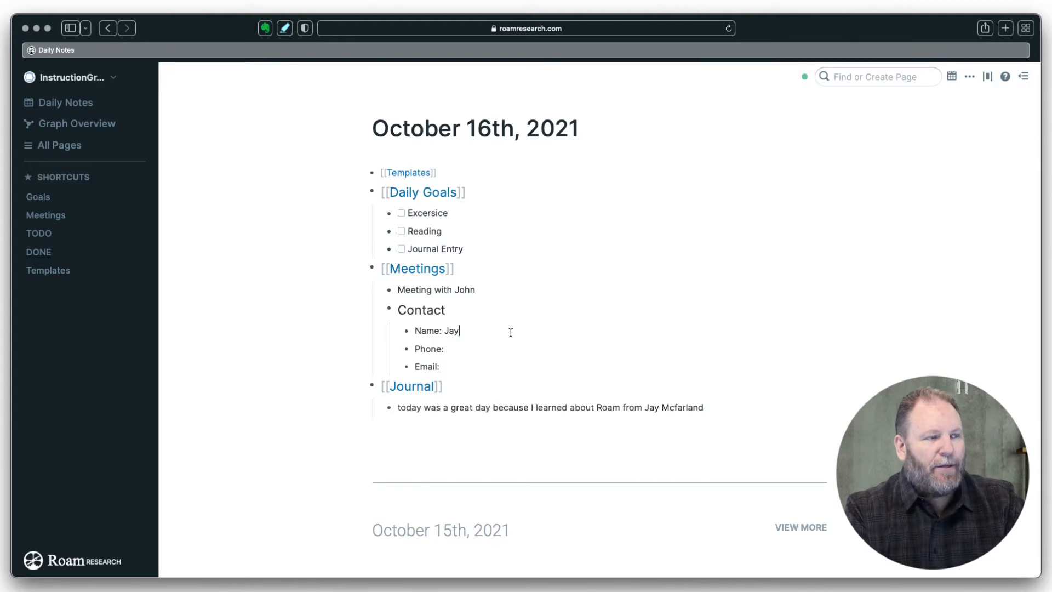
text( Mcfar)
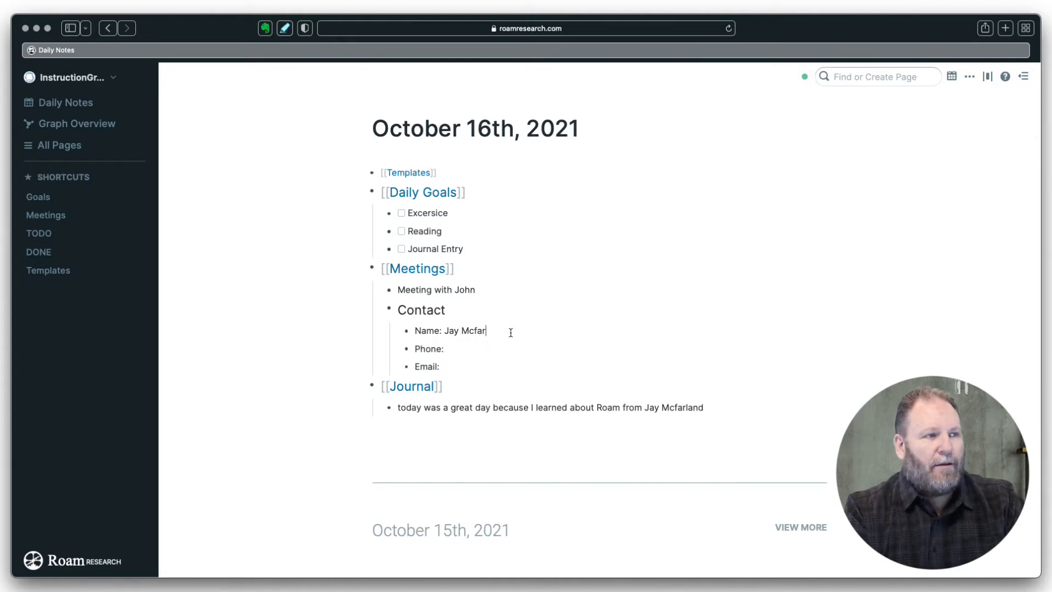
text(land)
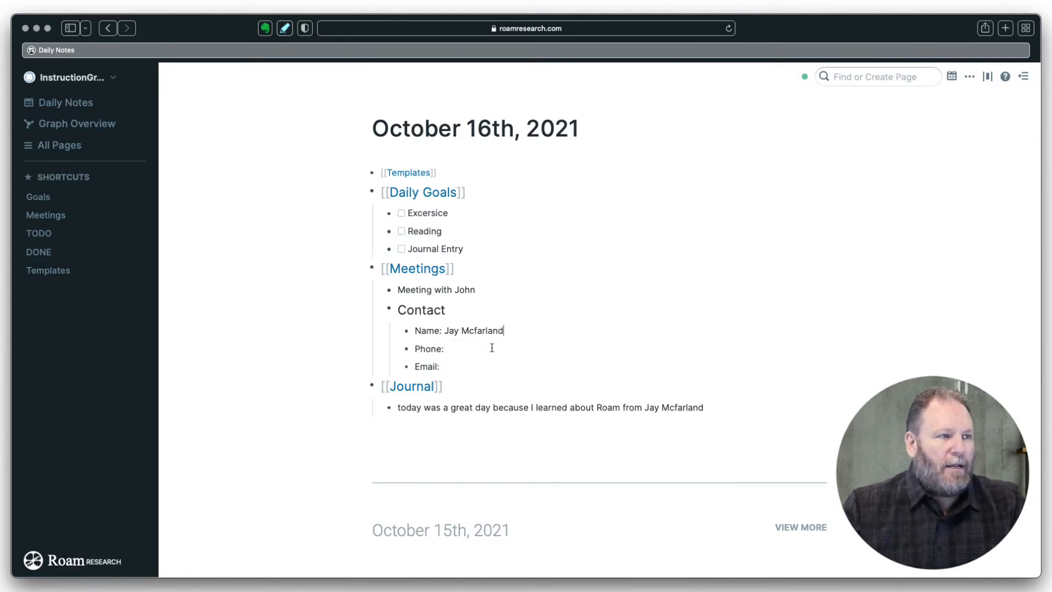
- Enter the contact's phone number and e-mail address in the Phone: and Email: fields
click(474, 355)
text(801)
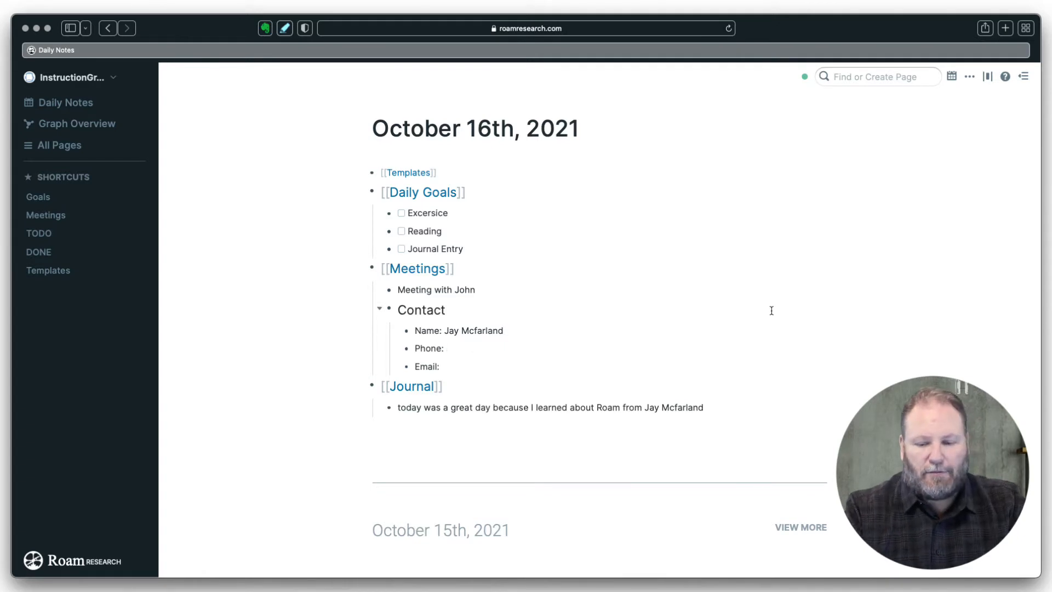
text(-2)
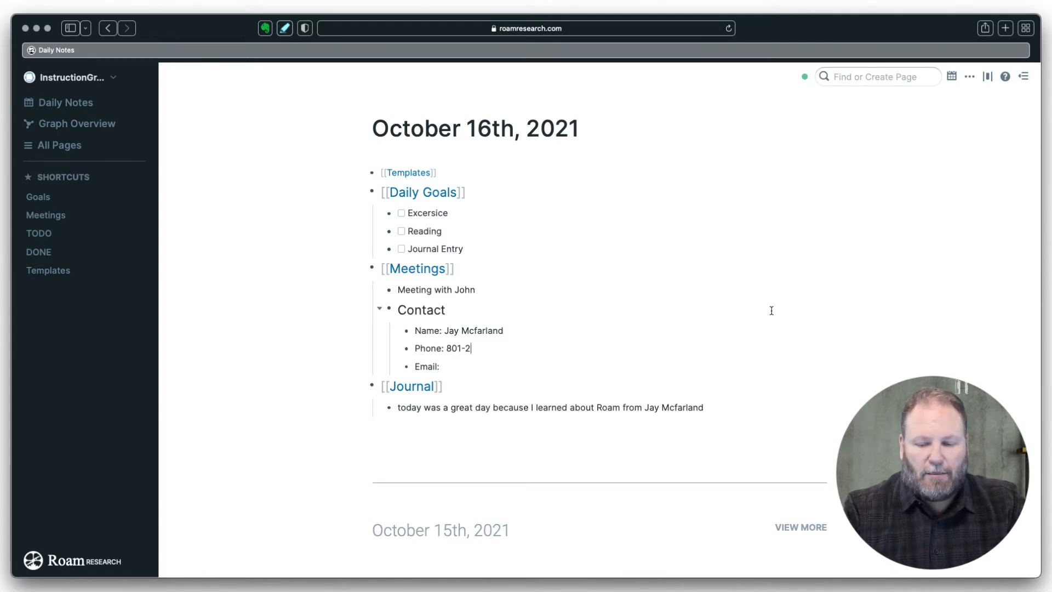
text(22-2222)
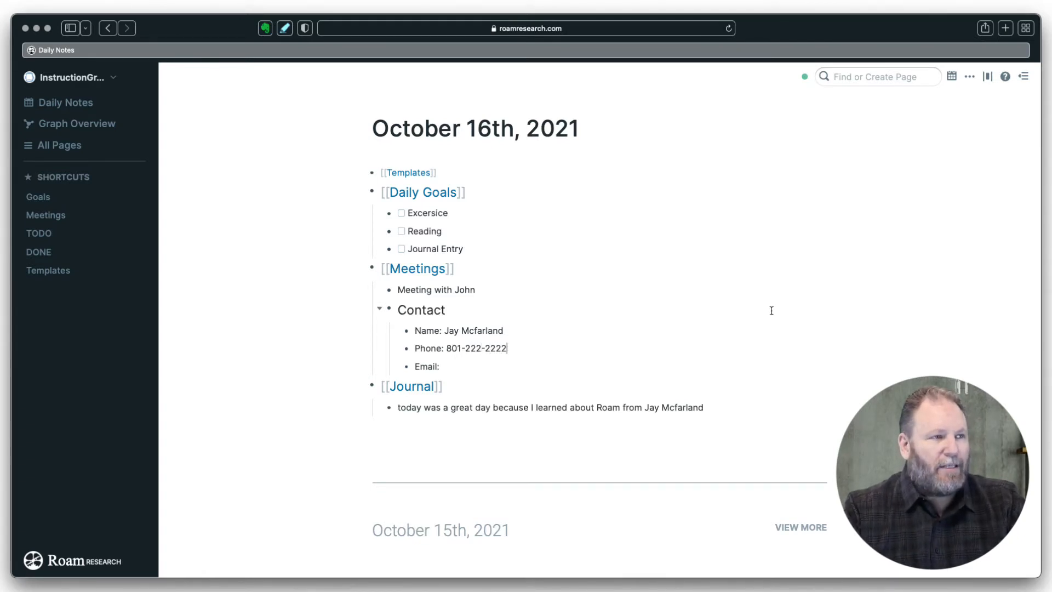
key(Tab)
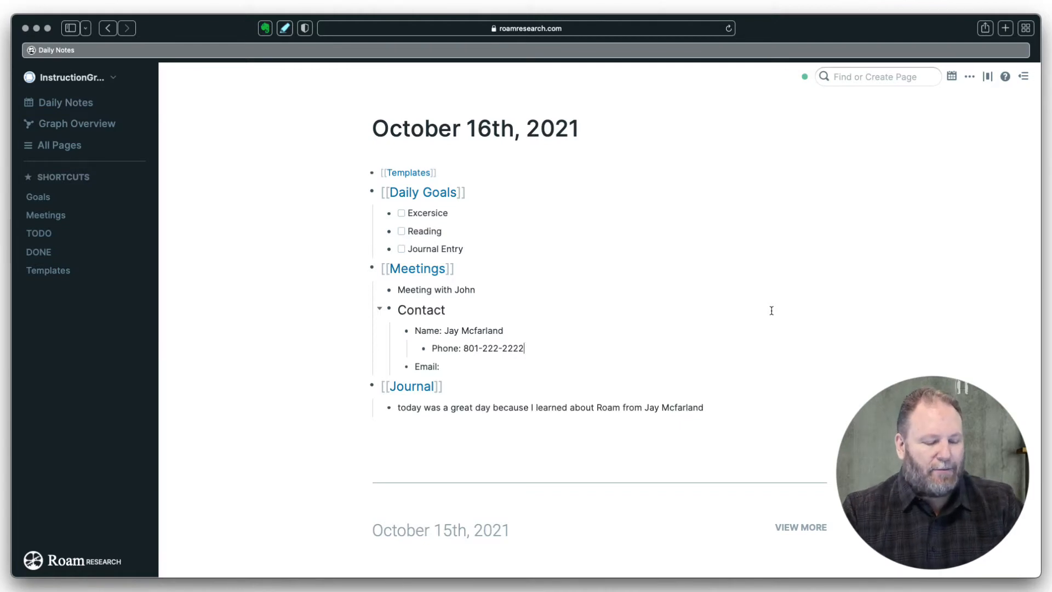
key(shift+Tab)
click(462, 367)
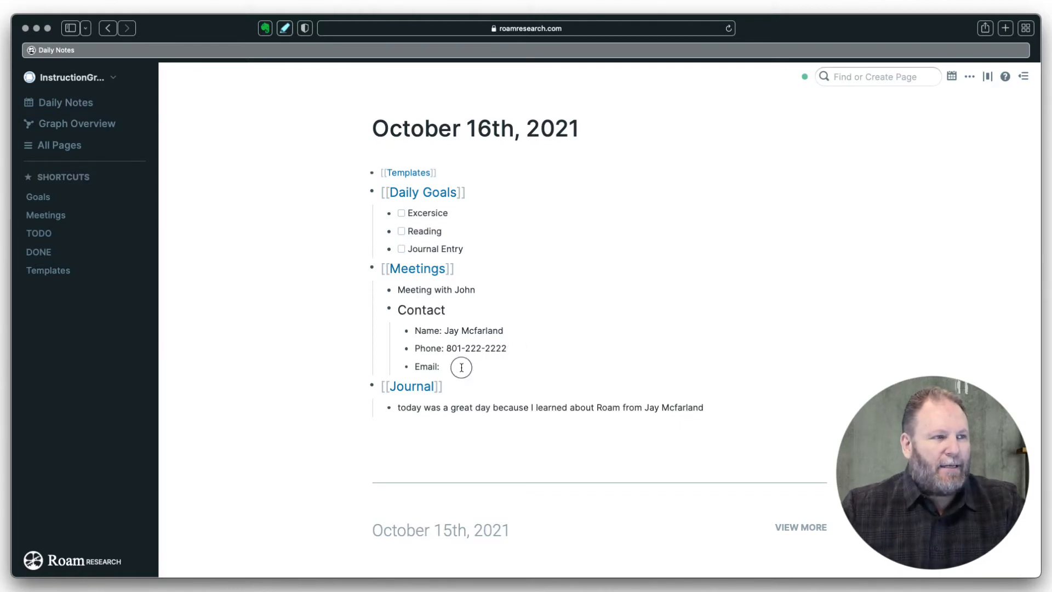
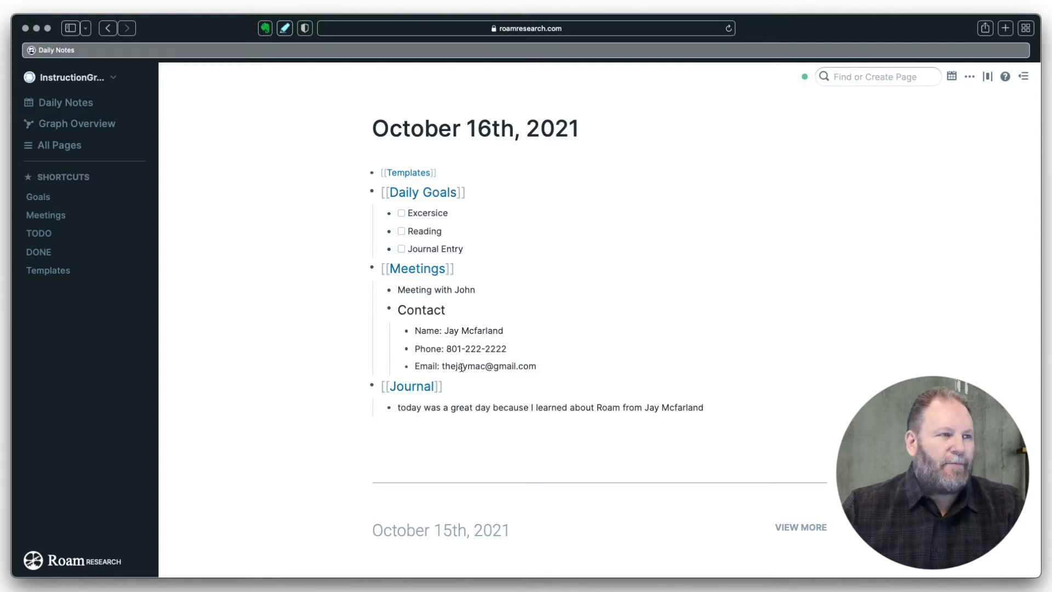
click(489, 385)
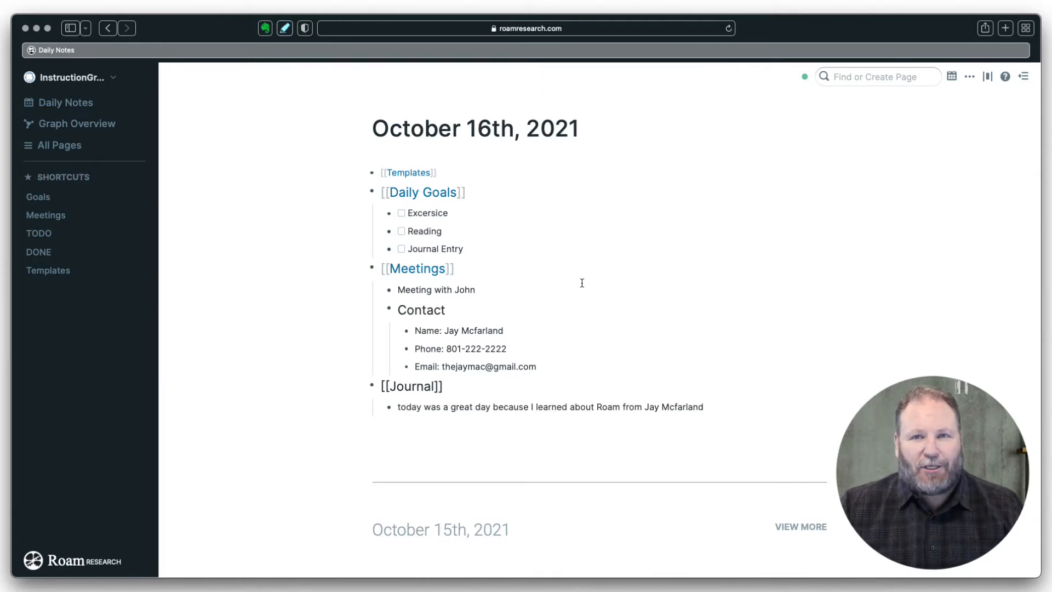
click(447, 312)
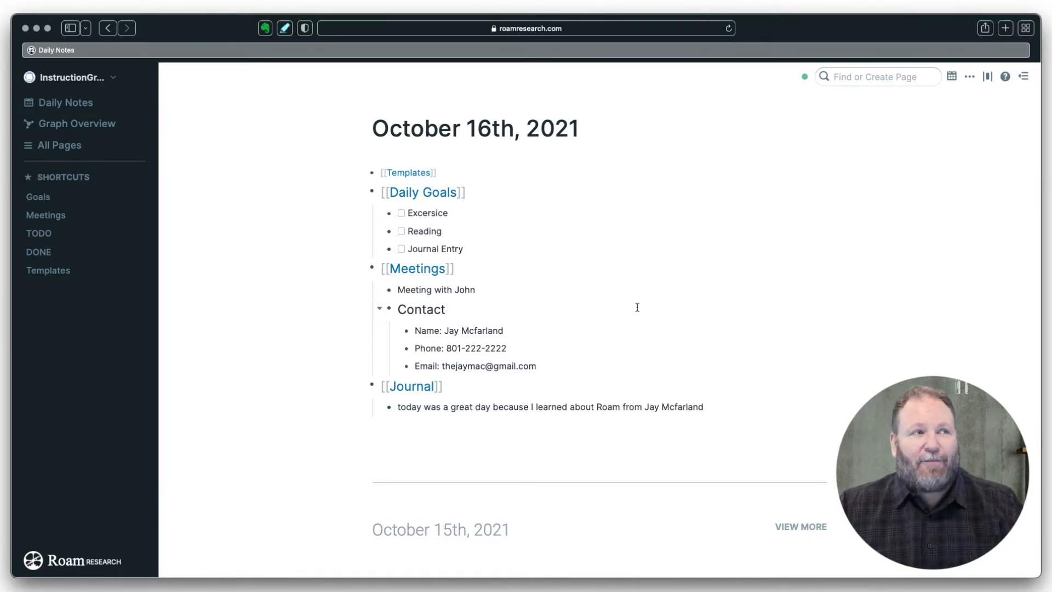
- Open the Contact page and link its October 16th, 2021 unlinked reference
click(837, 76)
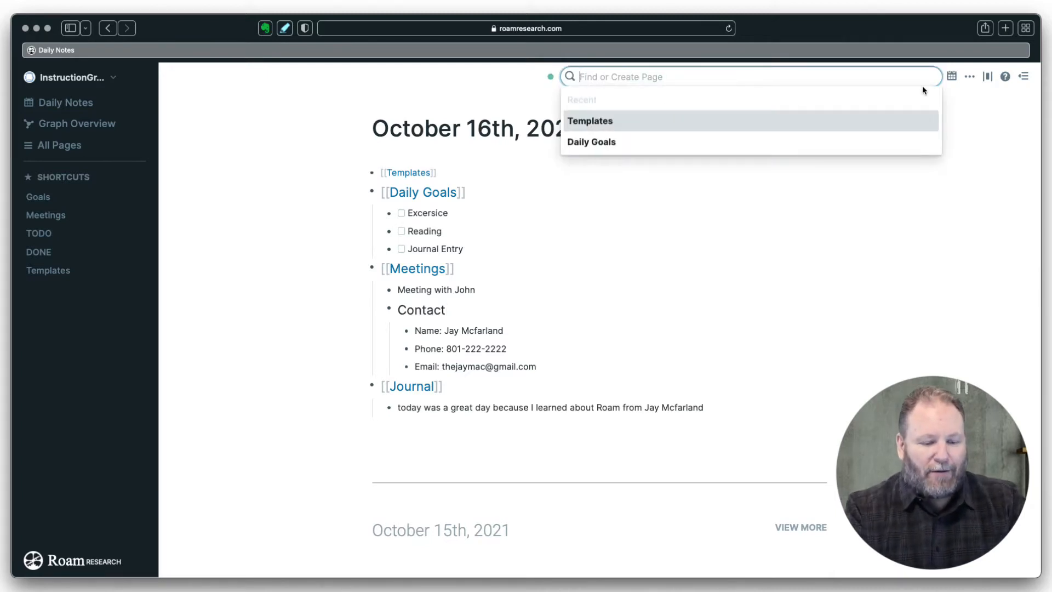
text(Contact)
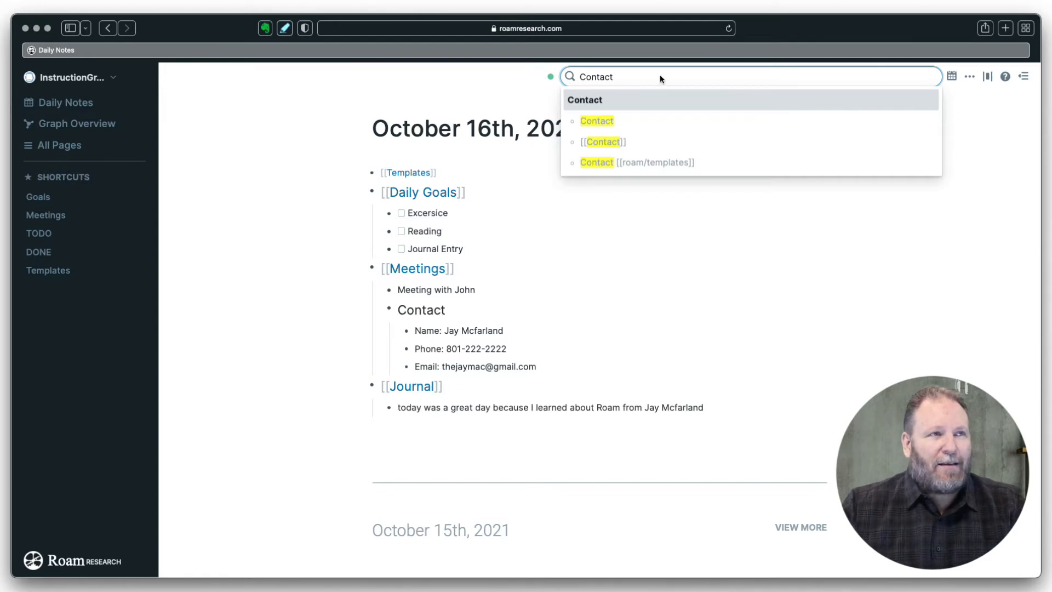
click(592, 100)
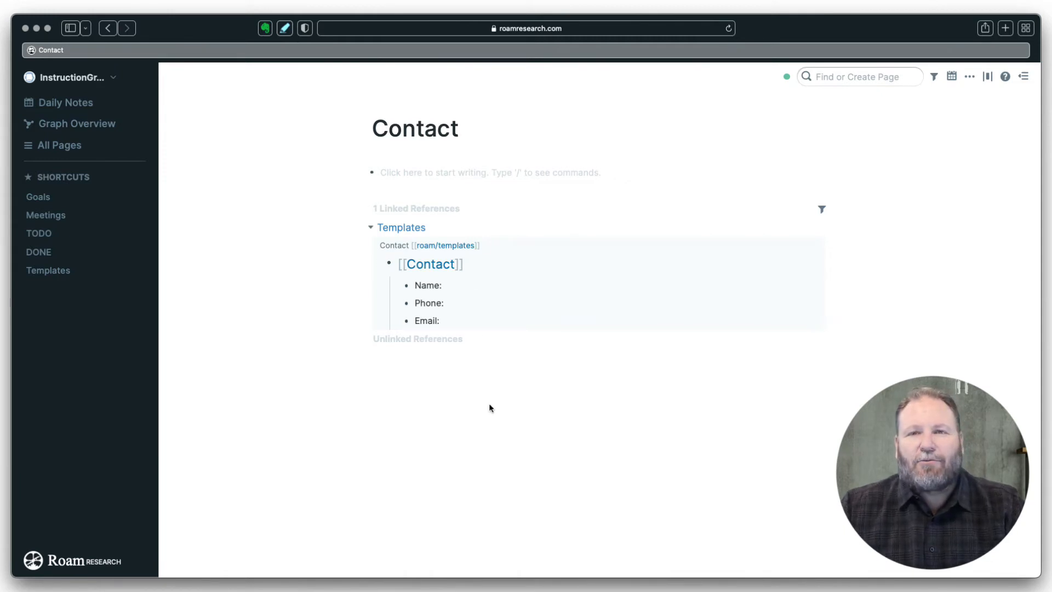
click(367, 340)
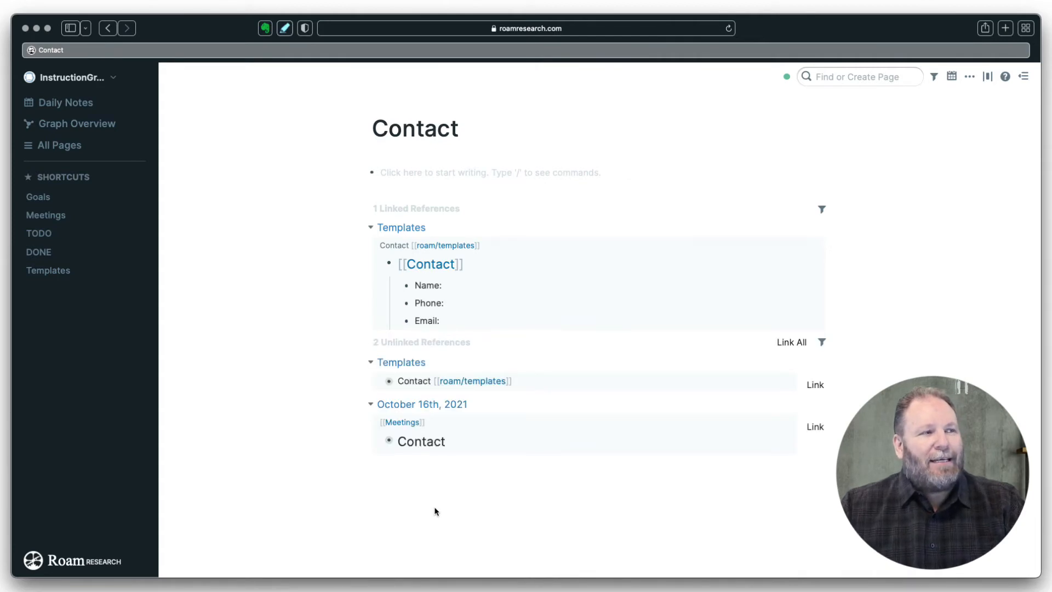
click(380, 441)
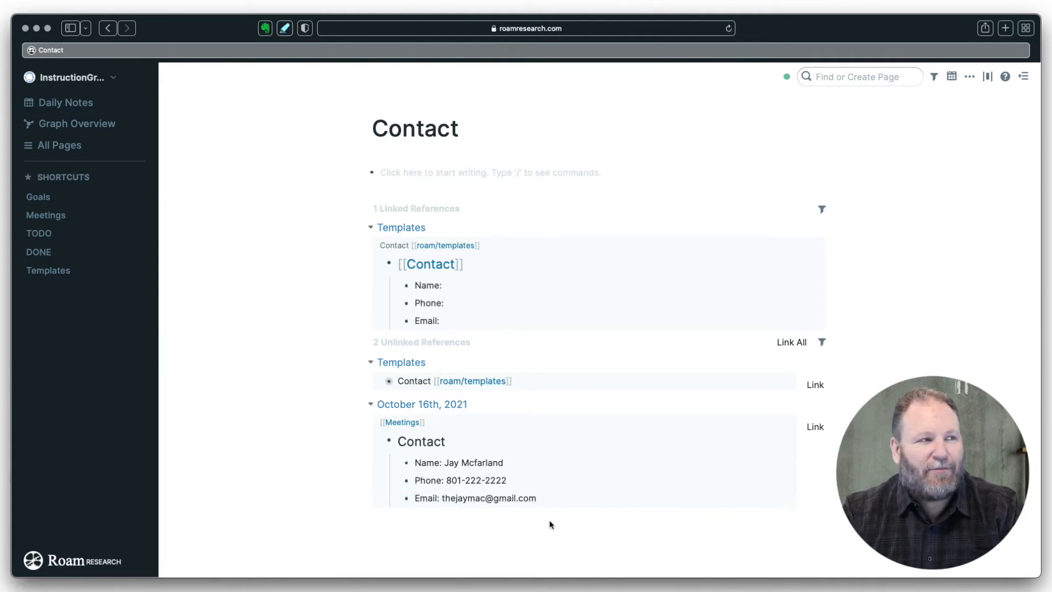
click(815, 426)
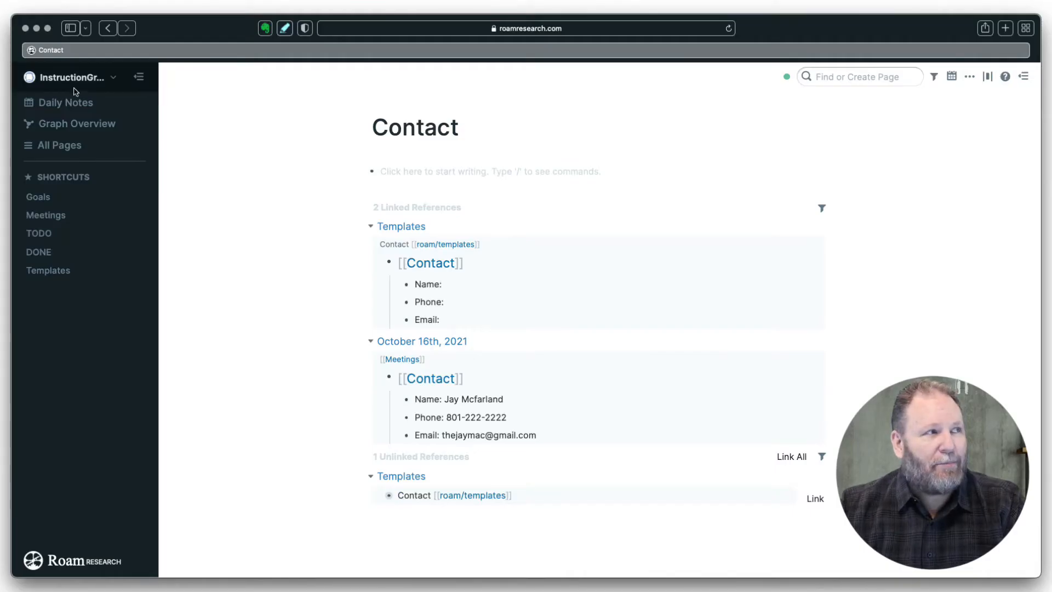
- Switch to the JayMac graph and open its TODO page in the right sidebar beside October 16th, 2021
click(74, 78)
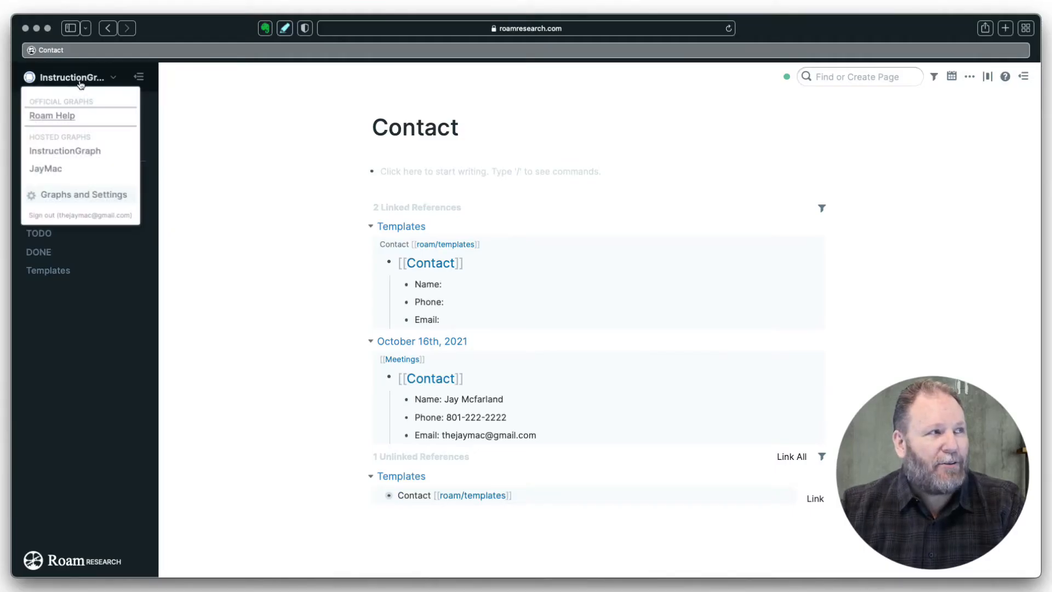
click(61, 183)
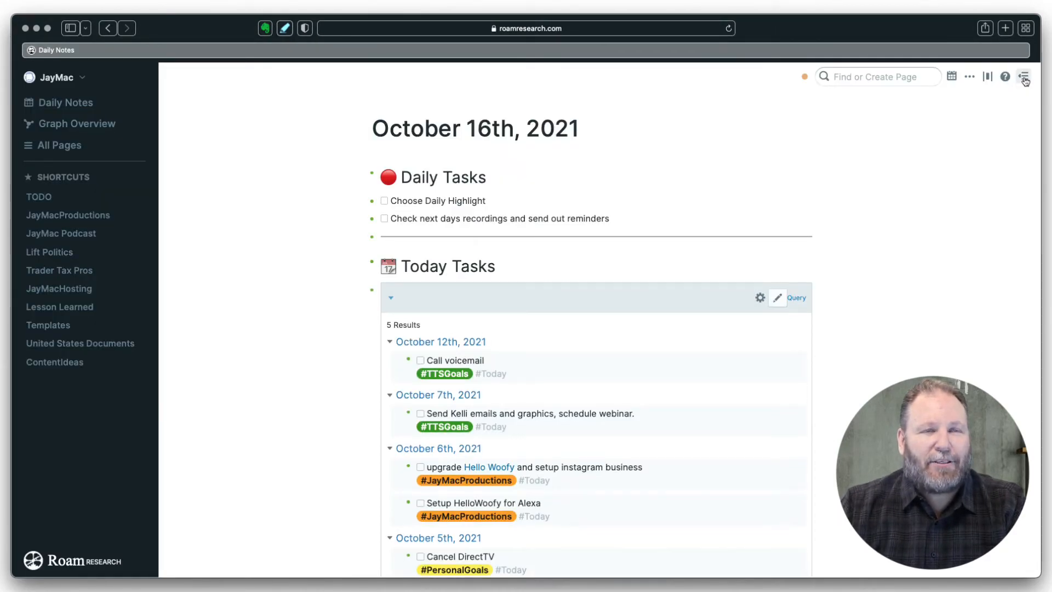
click(1024, 79)
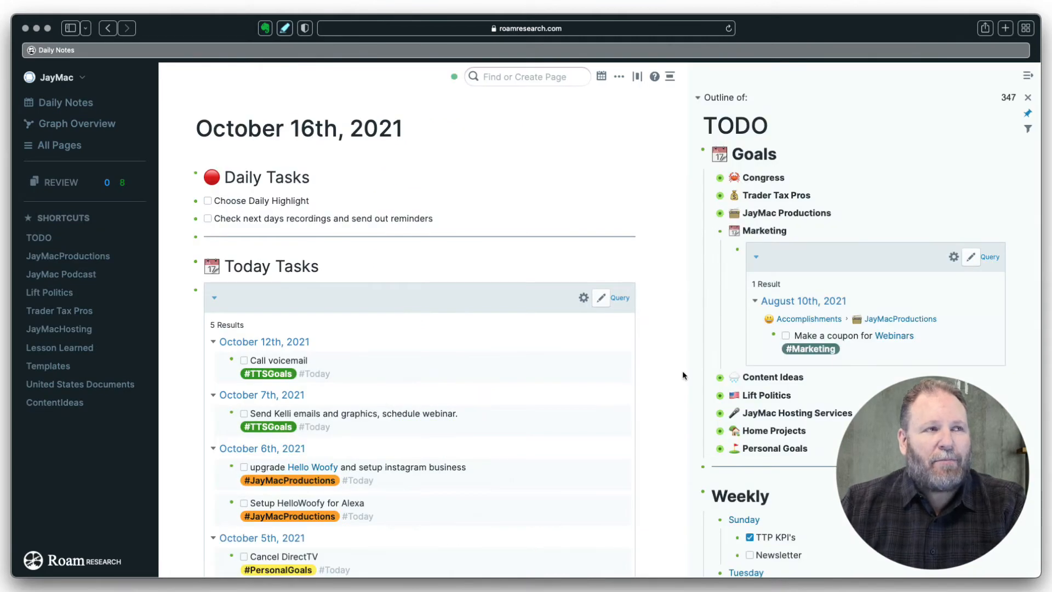
scroll(674, 360, down, 3)
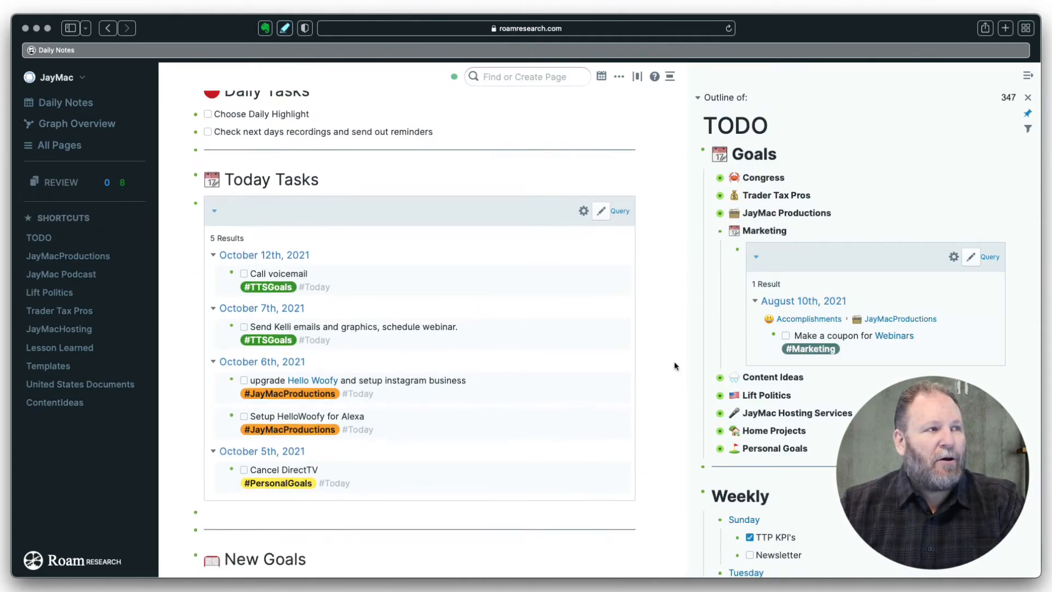
scroll(674, 365, down, 2)
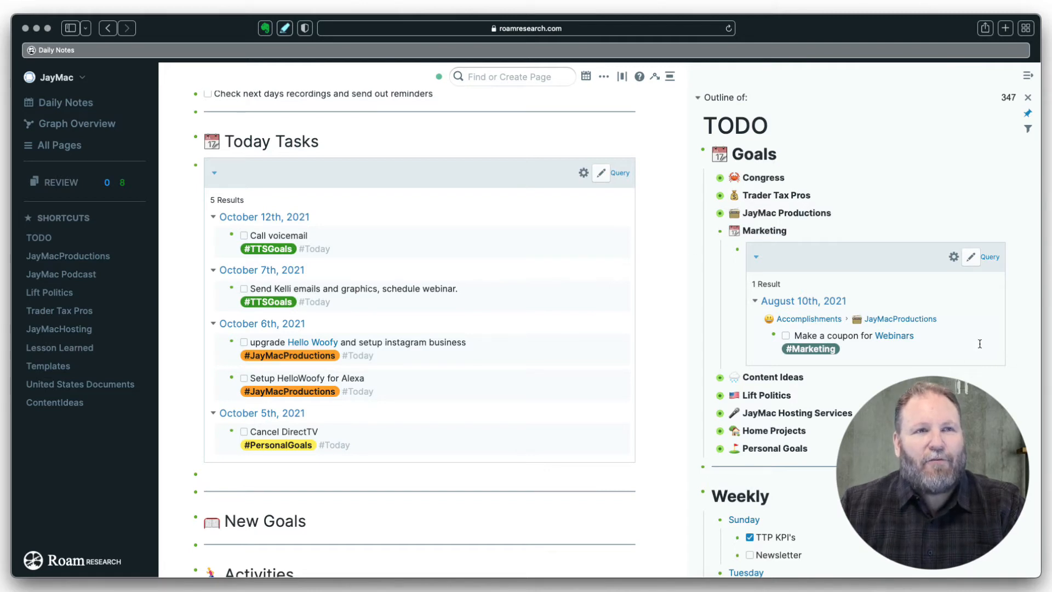
- Collapse the Marketing query, then expand and re-collapse Content Ideas to reveal the Weekly checklist
click(711, 233)
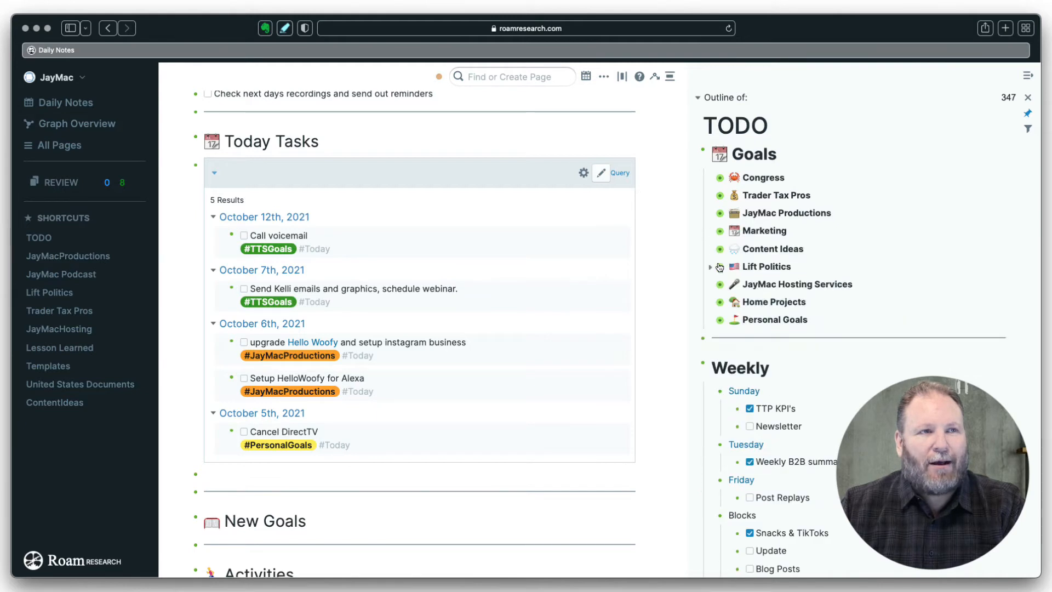
click(712, 251)
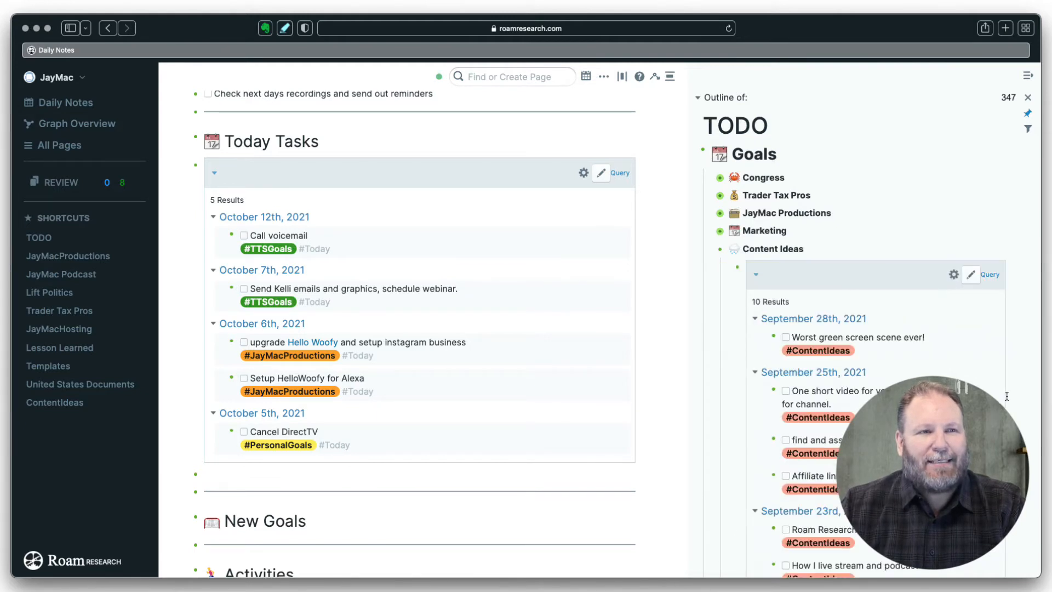
scroll(1010, 397, down, 1)
scroll(1011, 397, down, 4)
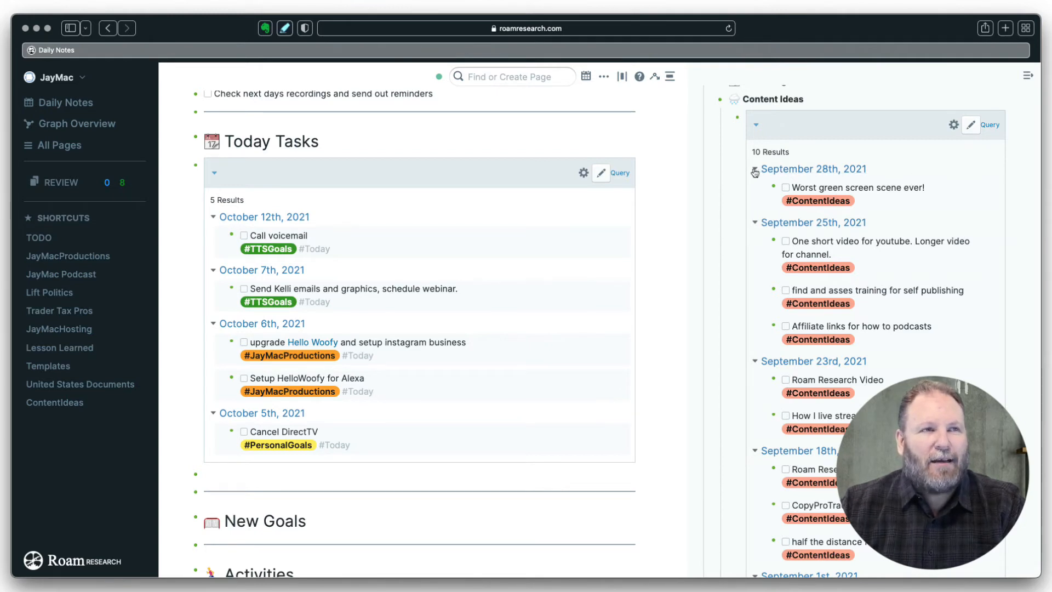
click(756, 125)
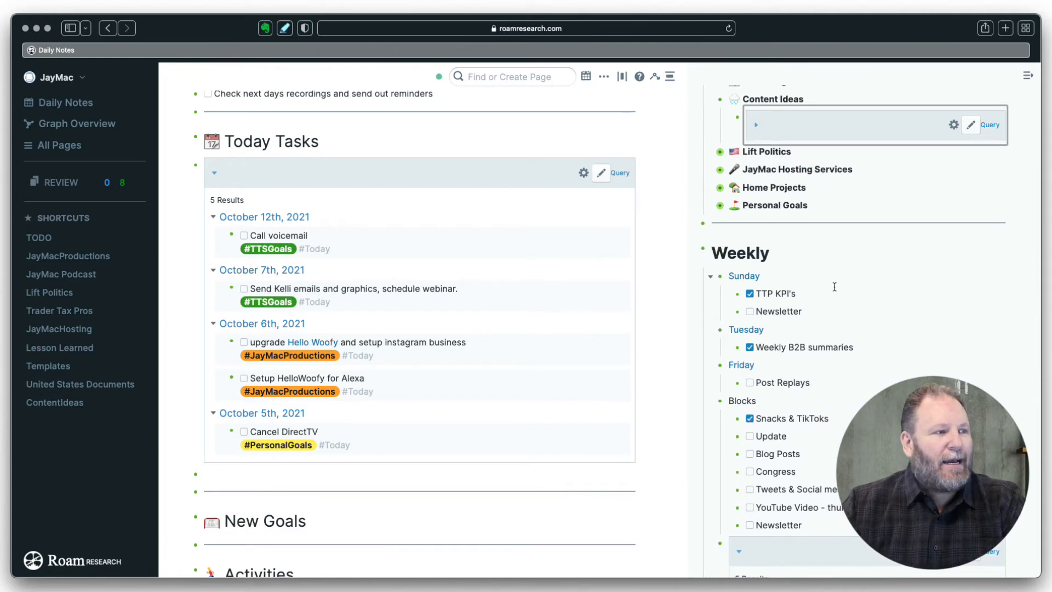
scroll(504, 464, down, 3)
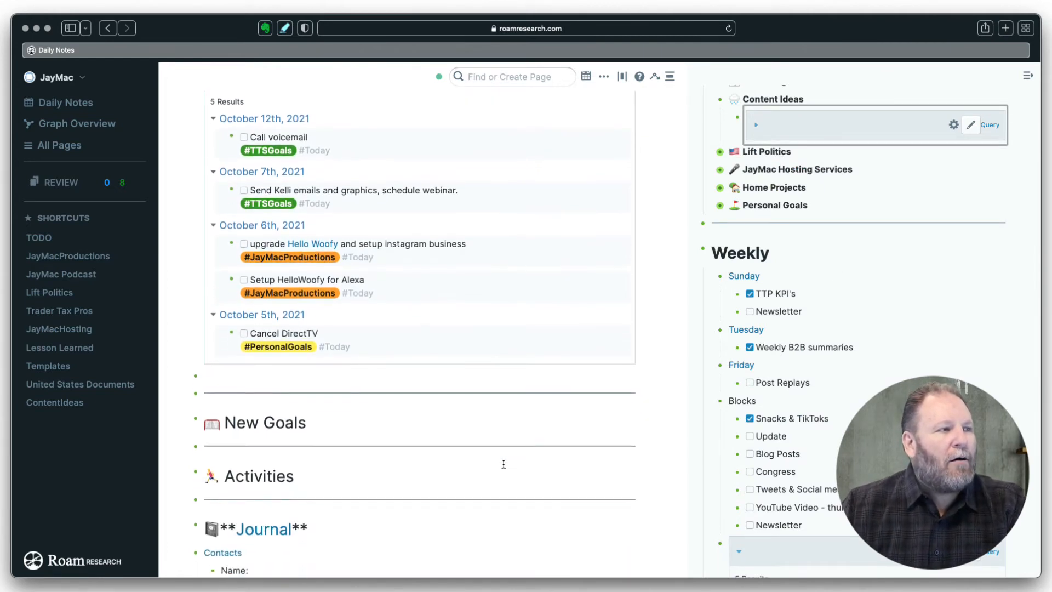
scroll(504, 464, up, 2)
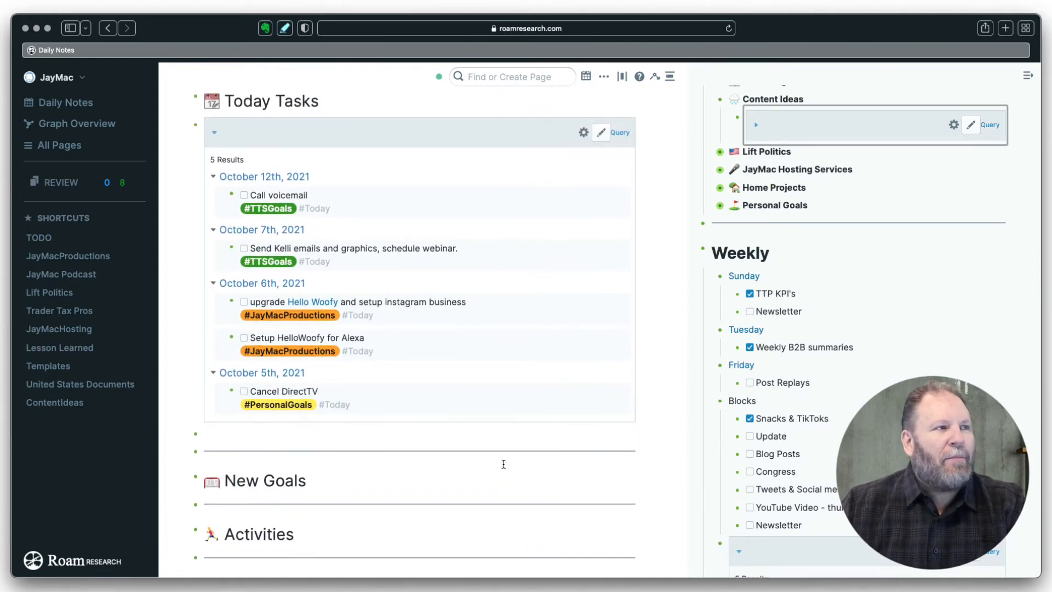
- Add a TODO 'Create video for Roam experience customization' below New Goals, leaving a new line inside it
click(318, 482)
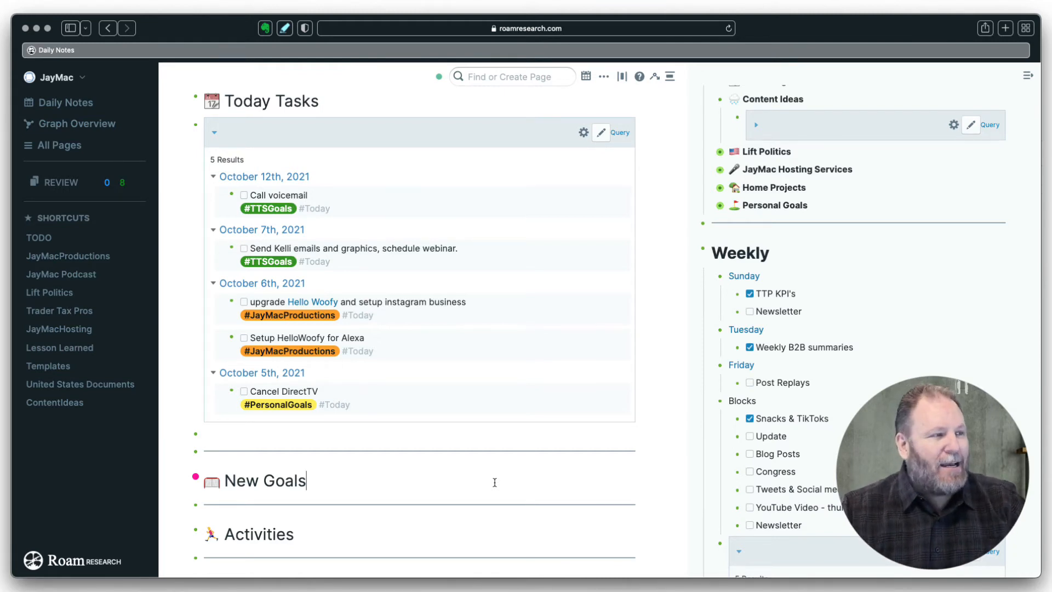
scroll(494, 482, down, 5)
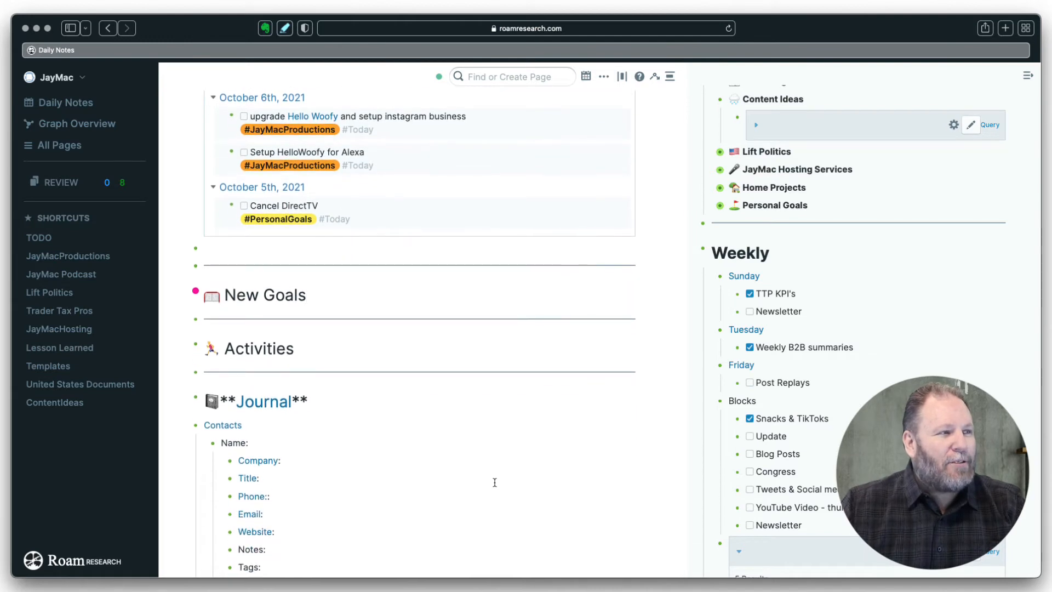
key(Return)
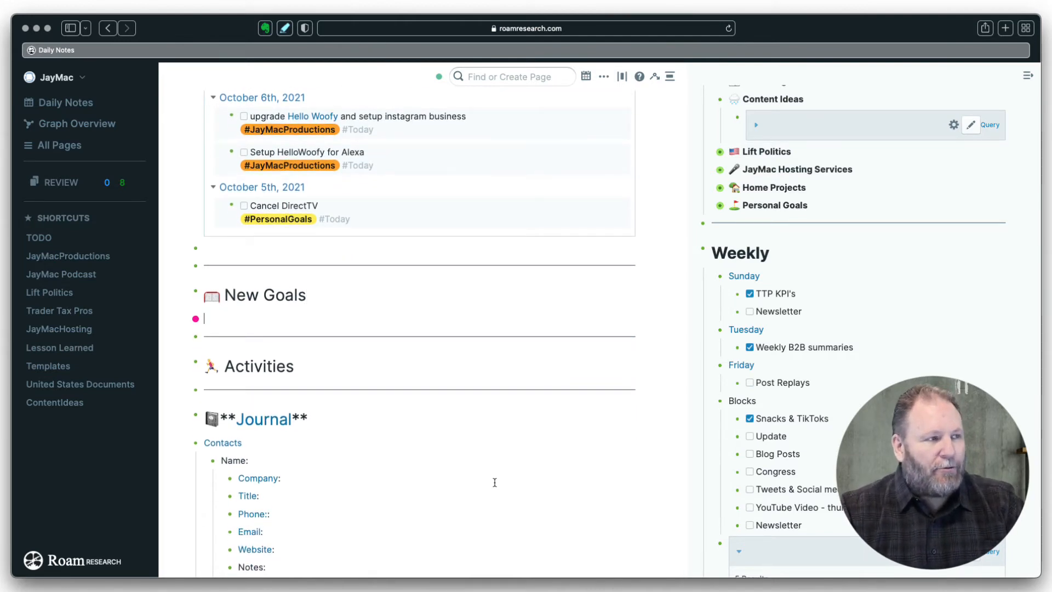
key(super+Return)
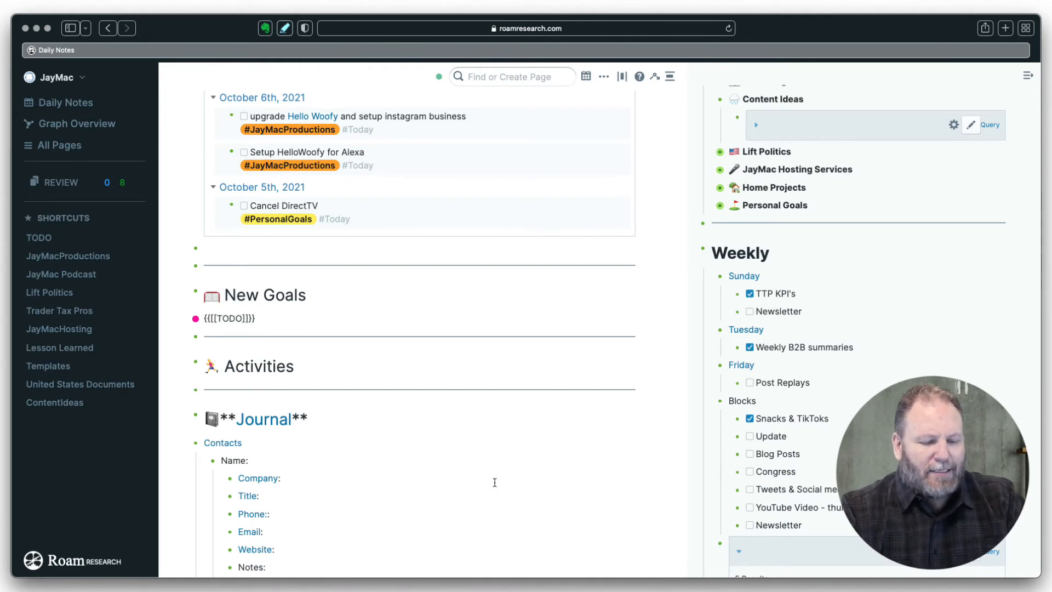
text(Create vi)
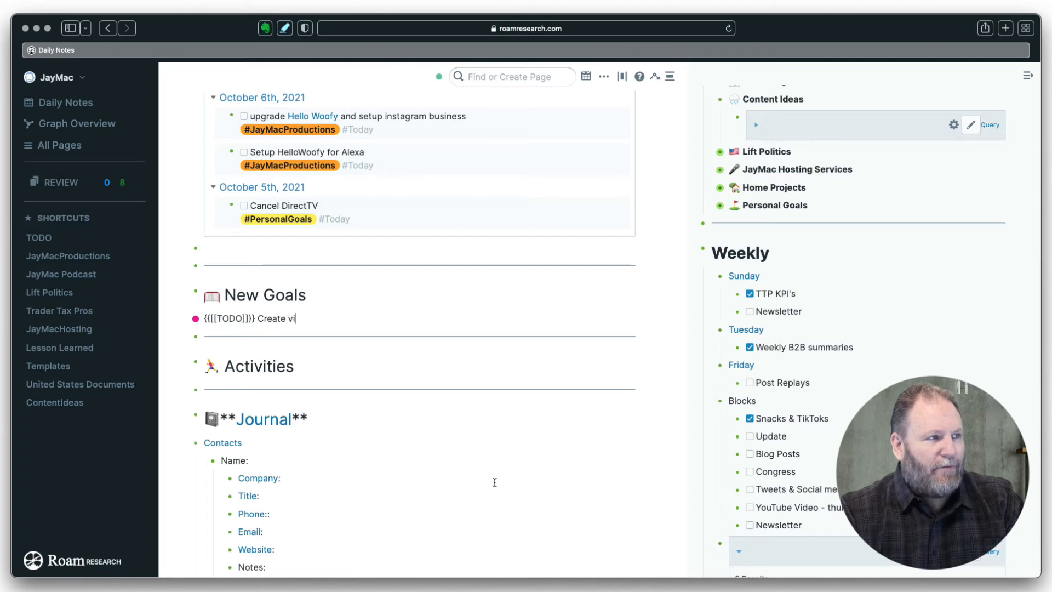
text(deo )
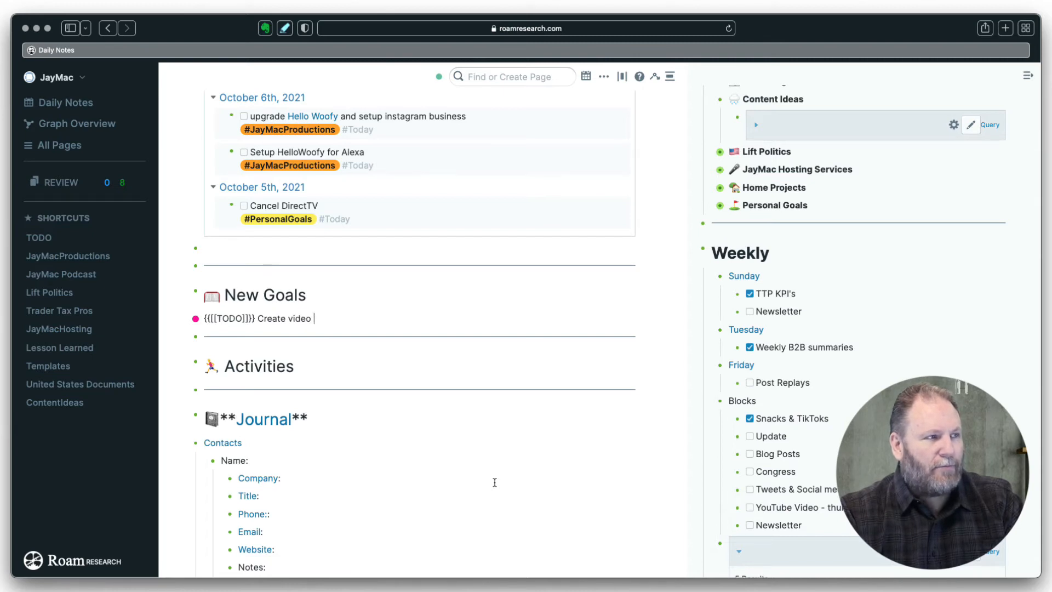
text(for )
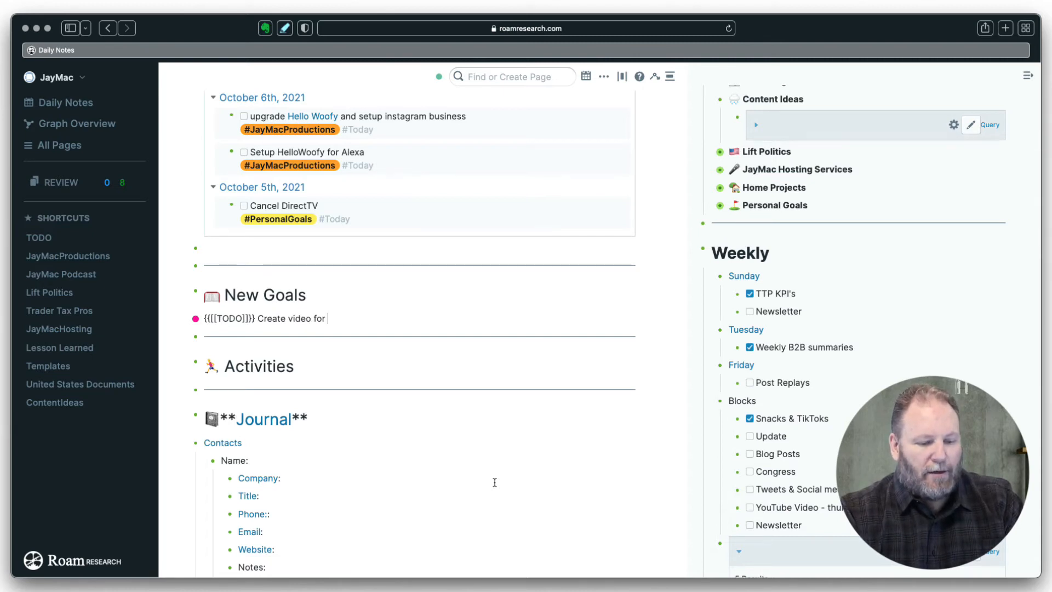
text(Roam)
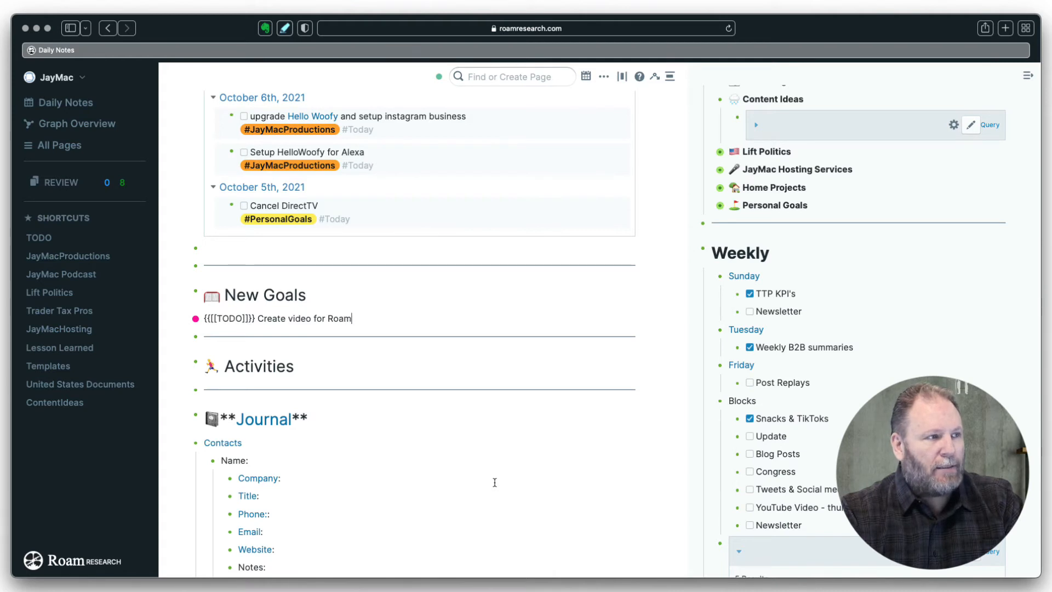
text( experienc)
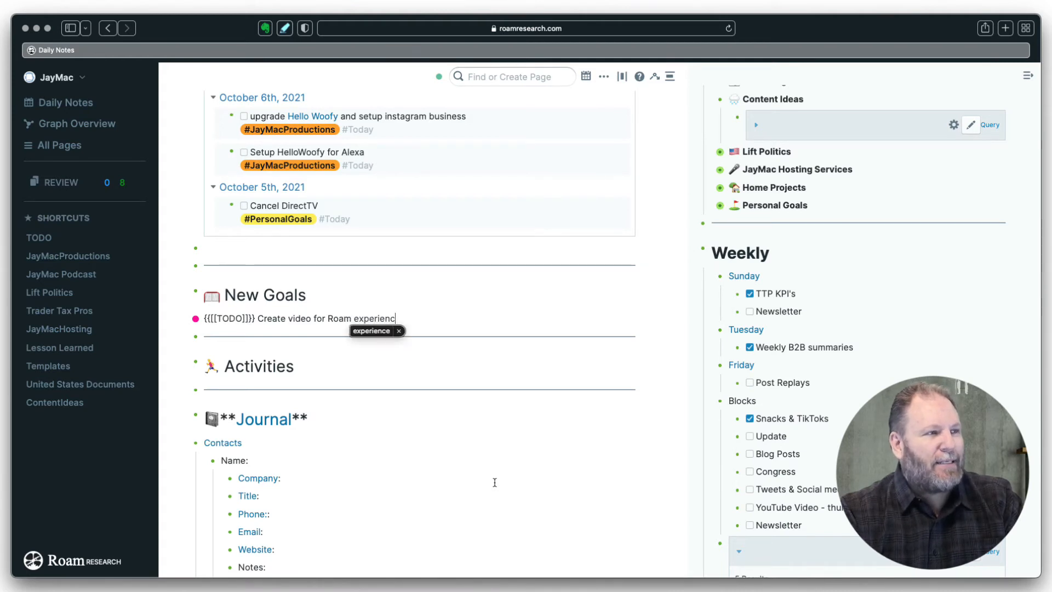
text(e customiz)
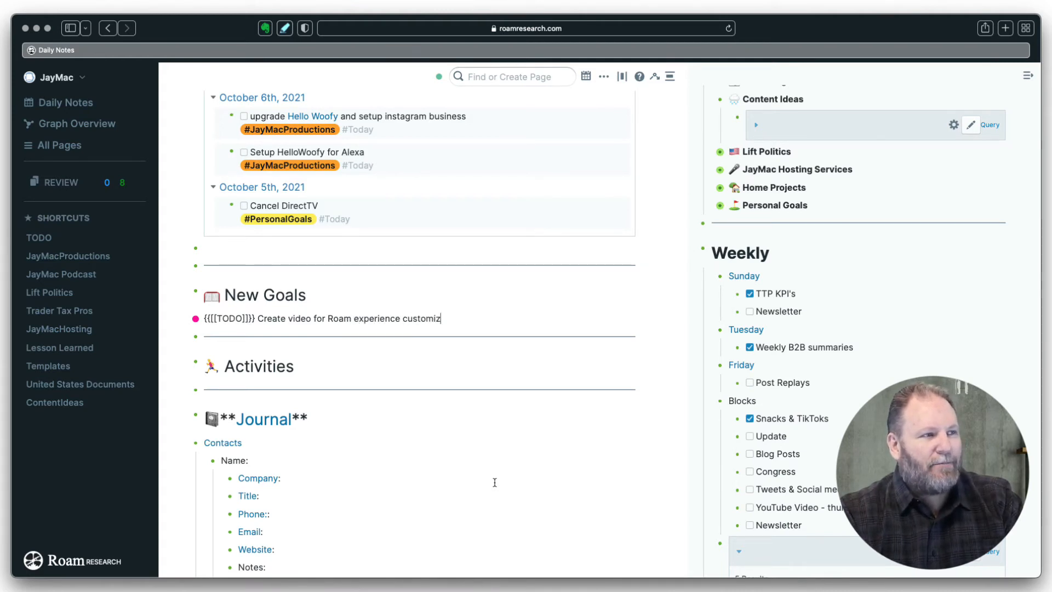
text(ation)
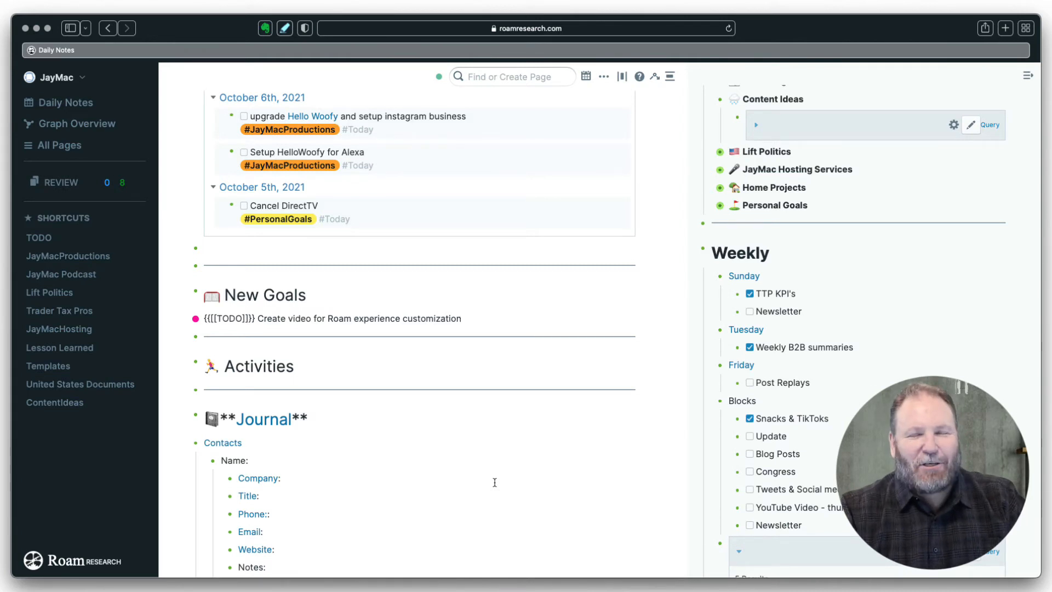
key(shift+Return)
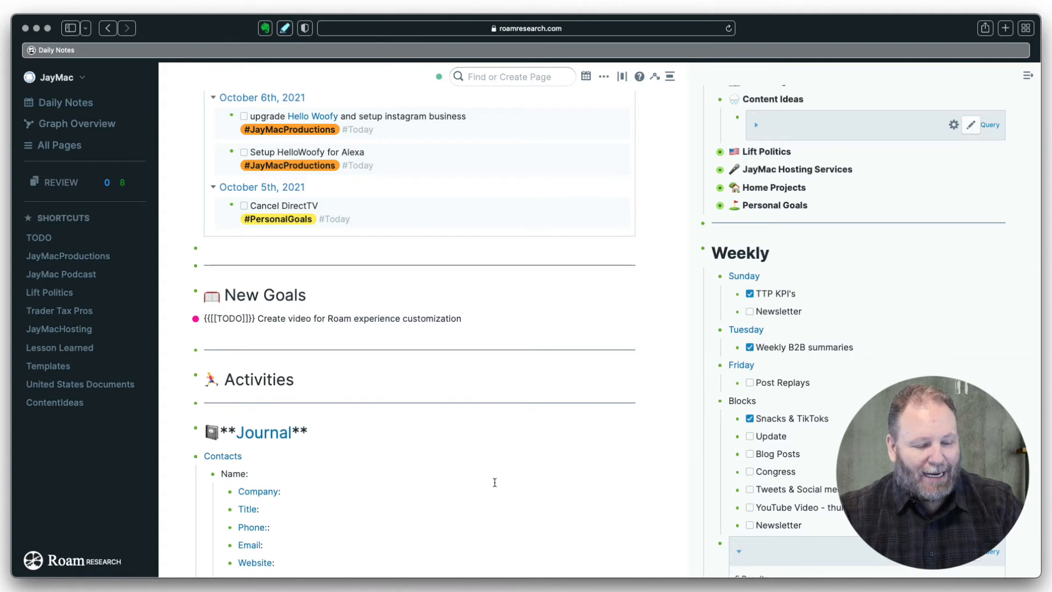
- Tag the new video task with #ContentIdeas and #Today
text(#)
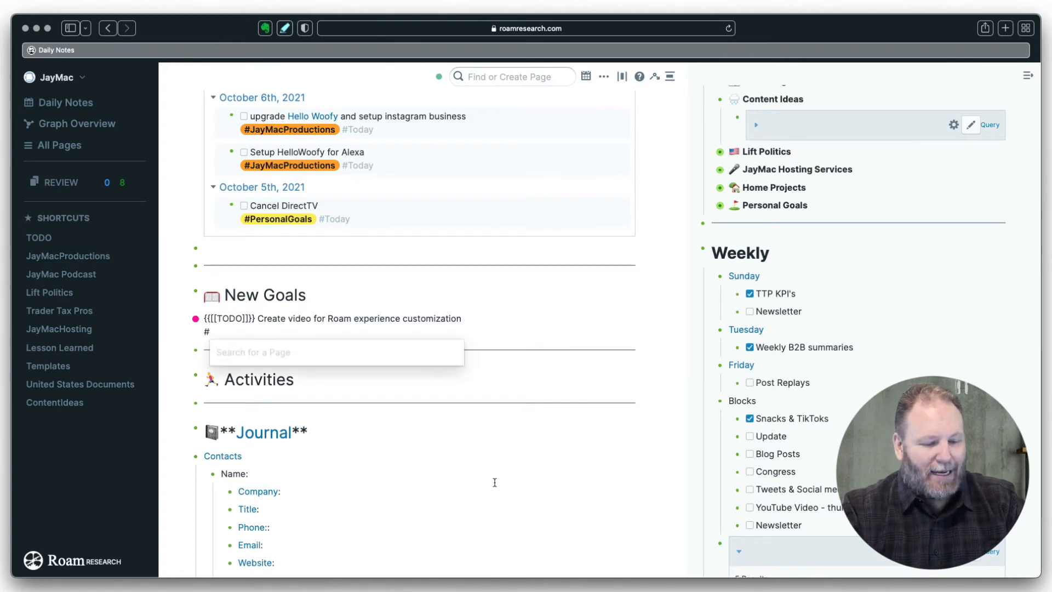
text(cont)
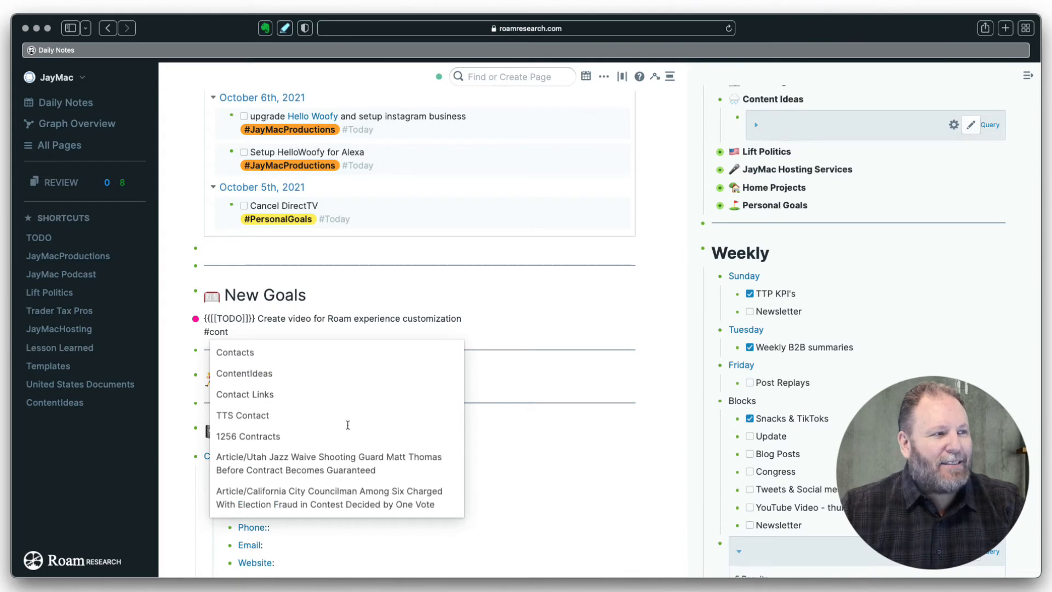
click(246, 374)
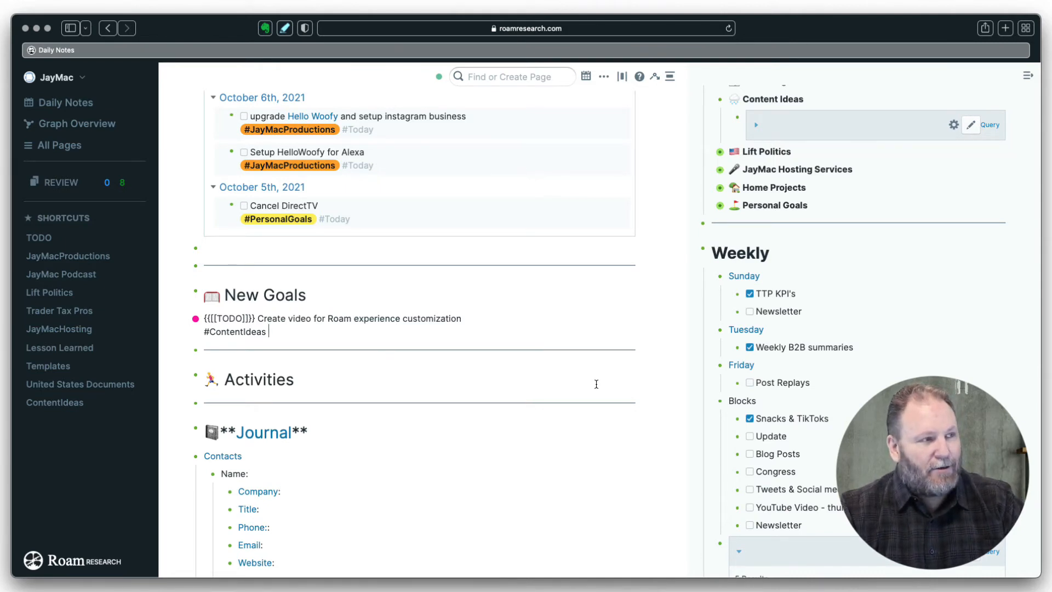
text(#to)
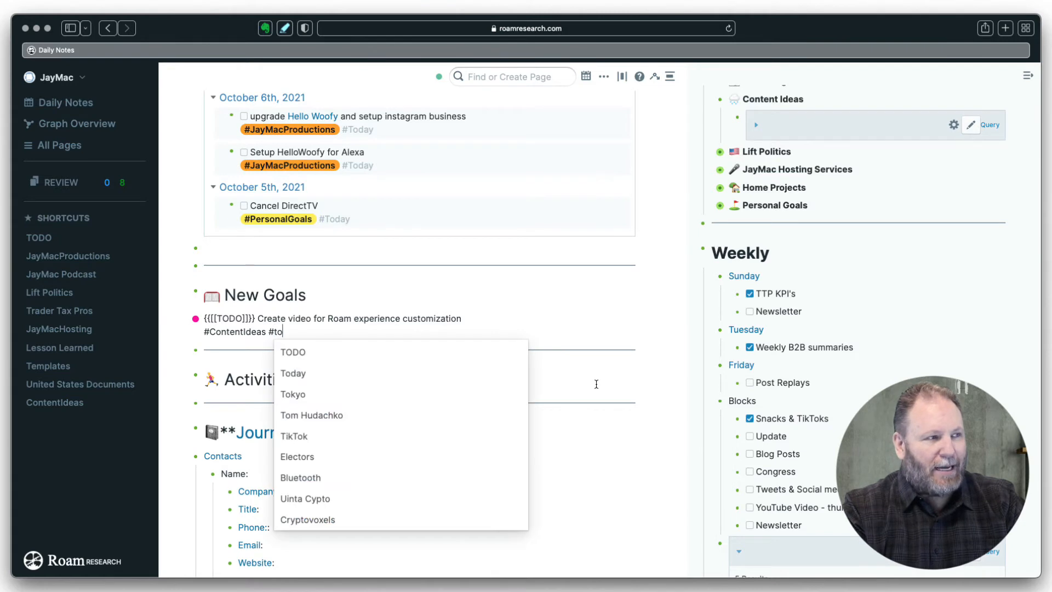
text(d)
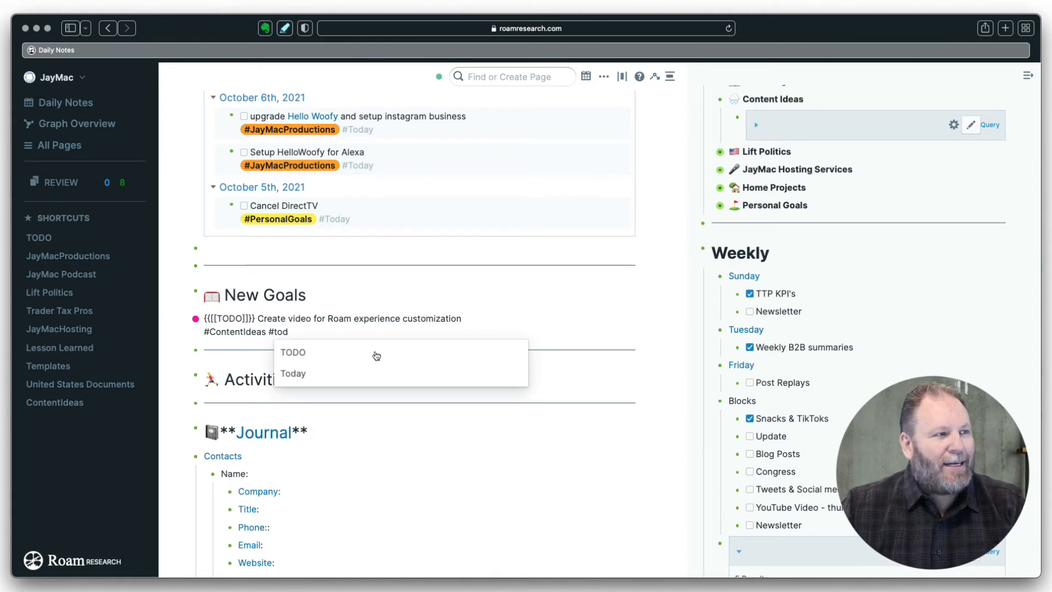
click(298, 372)
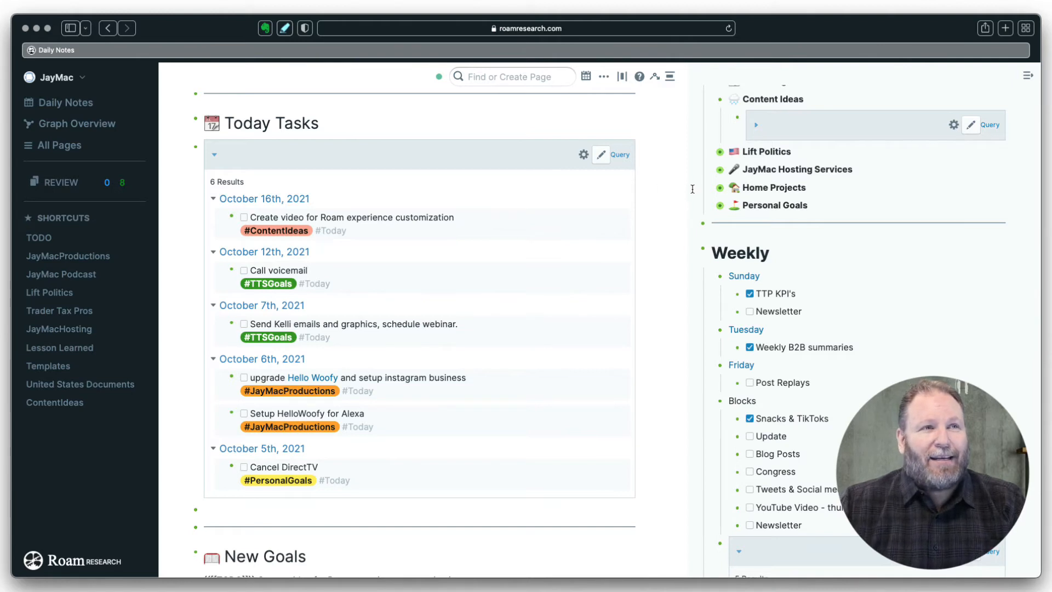
- Expand the TODO page's Content Ideas query to show 11 results, with the video task first
scroll(827, 164, up, 3)
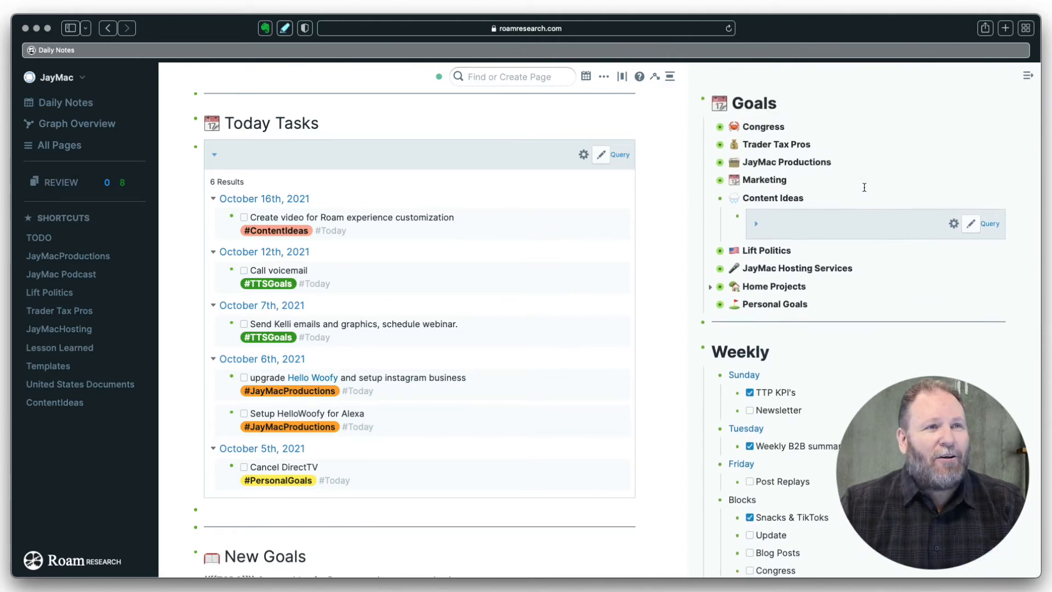
scroll(864, 188, up, 1)
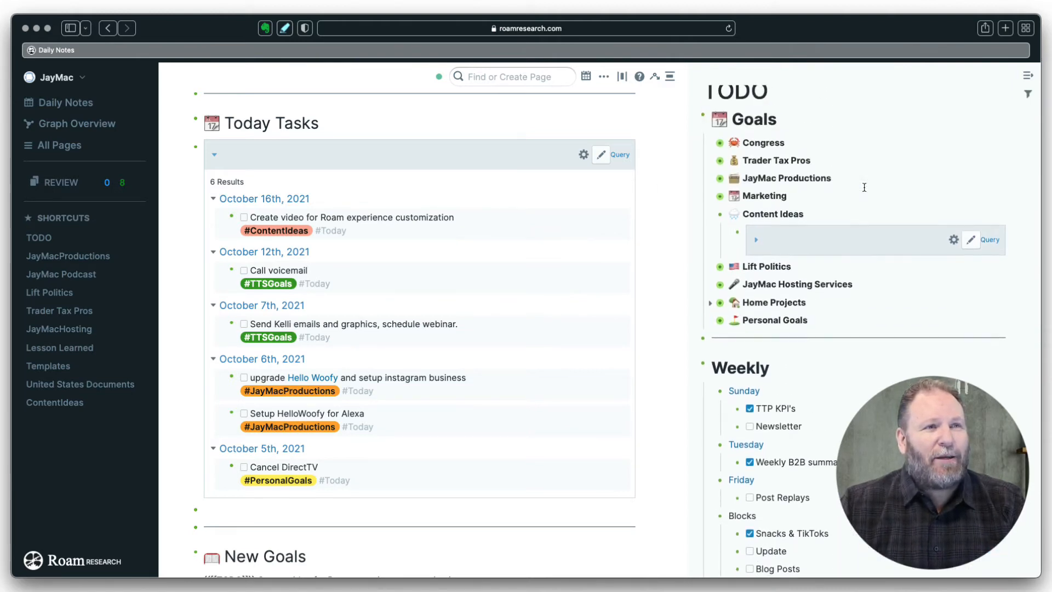
click(756, 240)
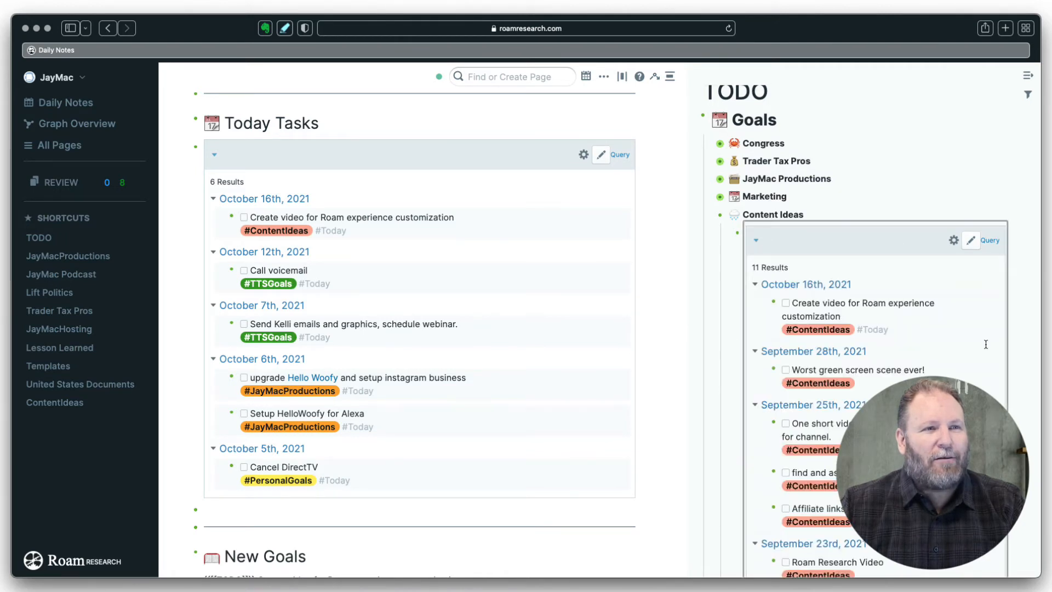
scroll(985, 344, down, 1)
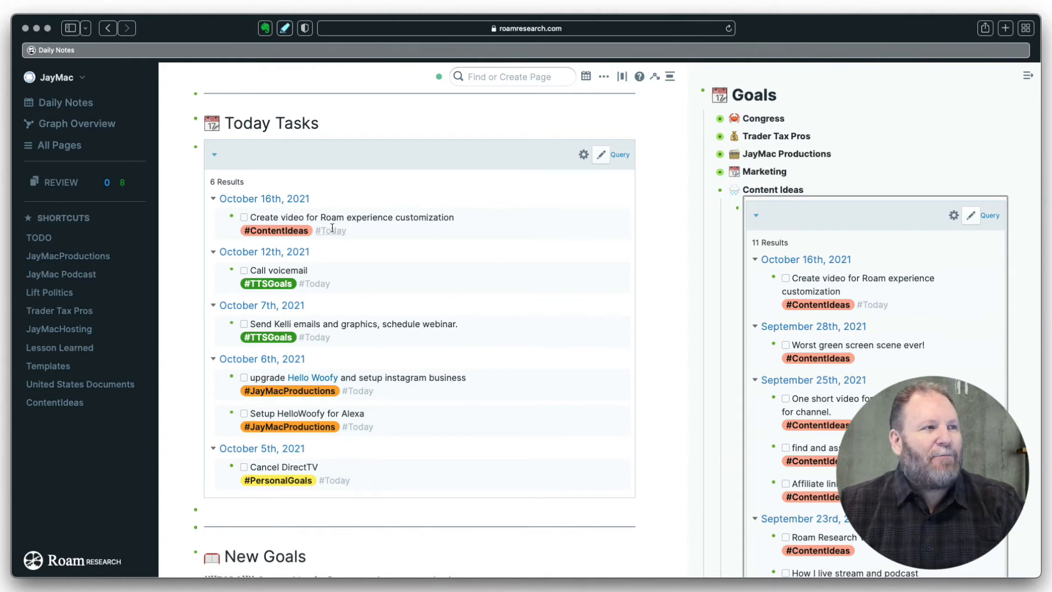
click(357, 231)
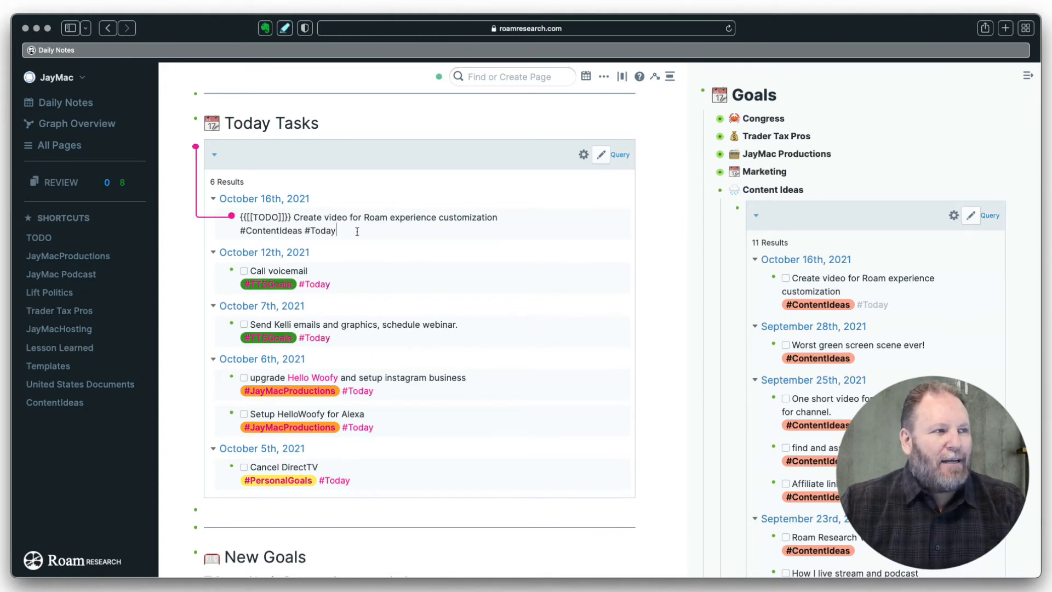
- Replace the video task's #Today tag with #ThisWeek, dropping Today Tasks to 5 results
key(BackSpace)
key(BackSpace)
key(BackSpace)
key(BackSpace)
key(BackSpace)
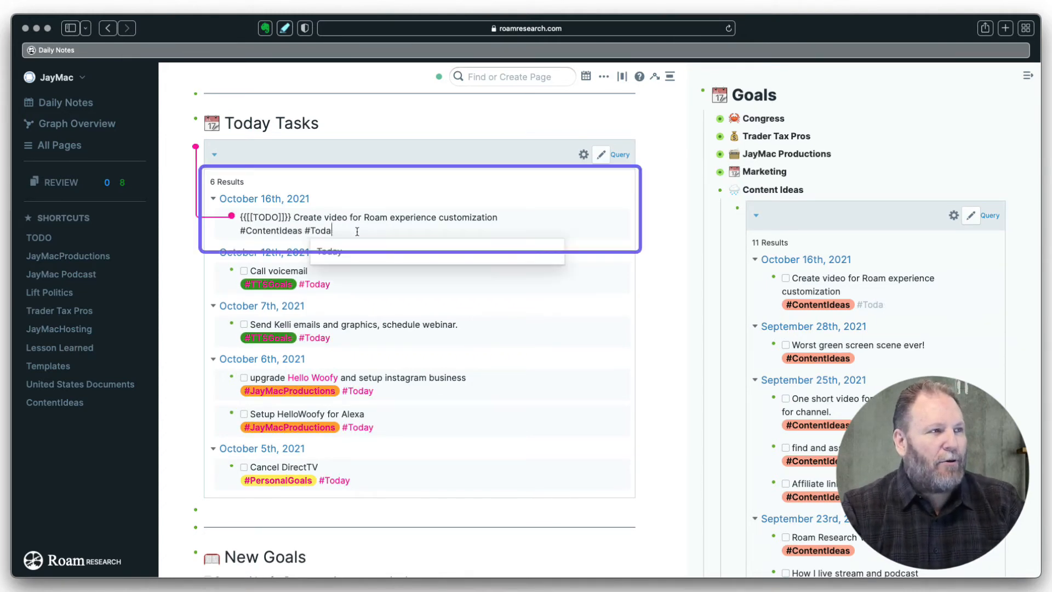
text(this)
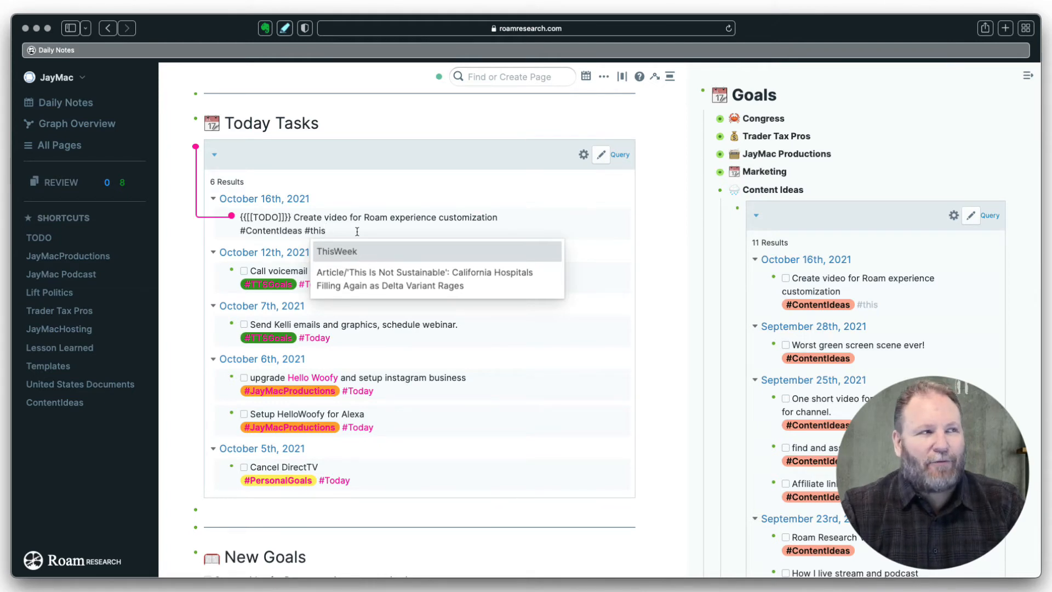
key(Return)
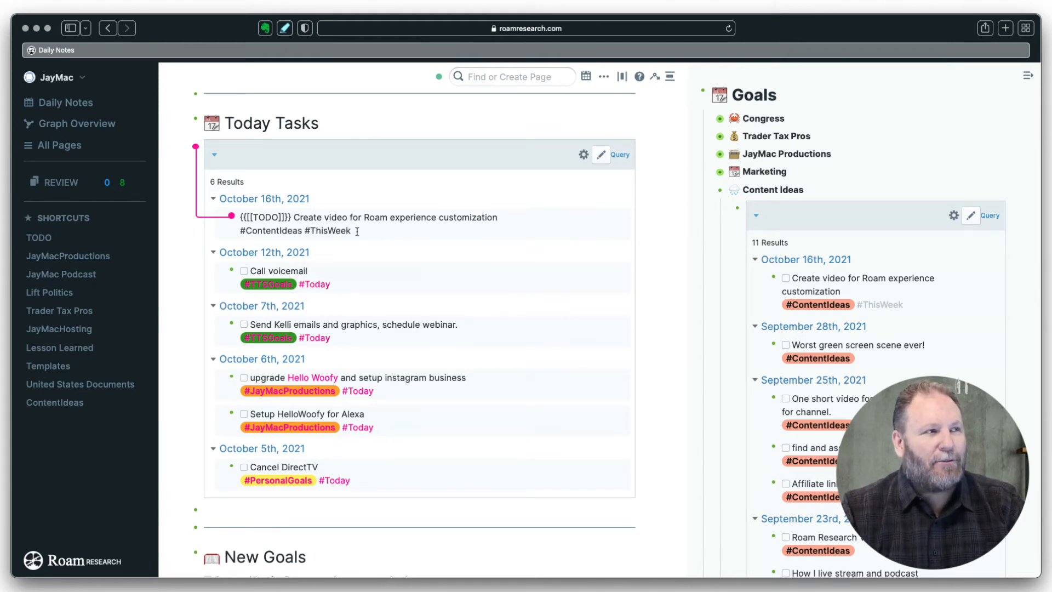
key(Escape)
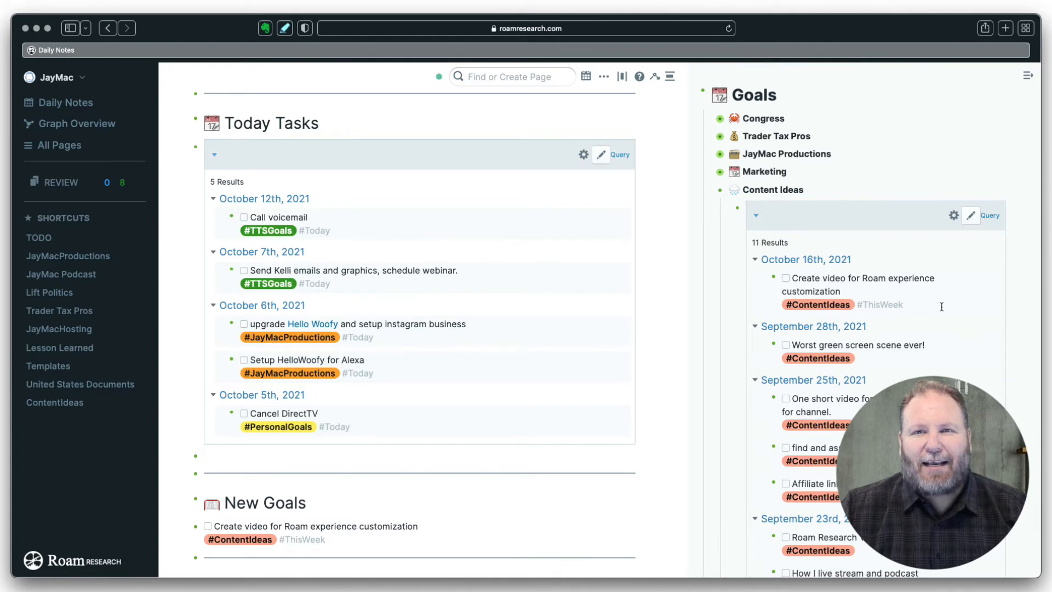
scroll(941, 307, down, 10)
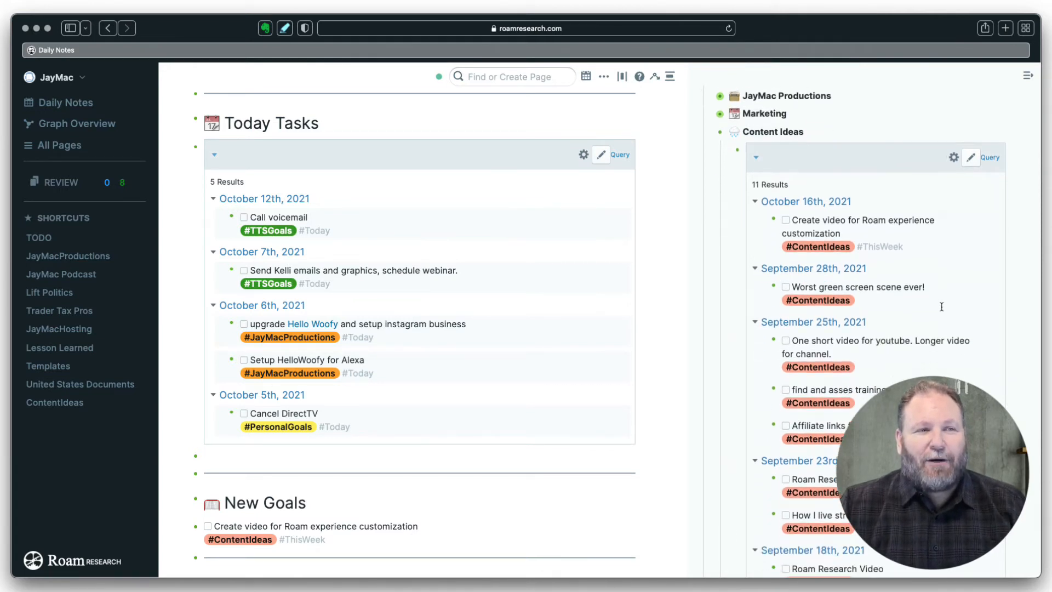
- In the sidebar's Weekly query results, overwrite the video task's ThisWeek tag with Today
scroll(941, 307, down, 10)
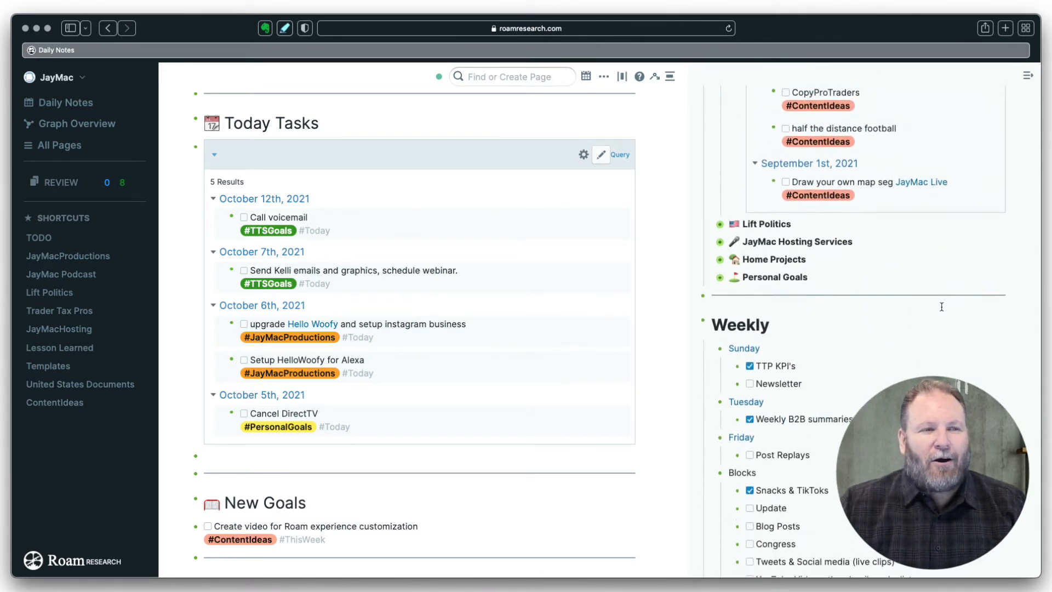
scroll(941, 306, down, 5)
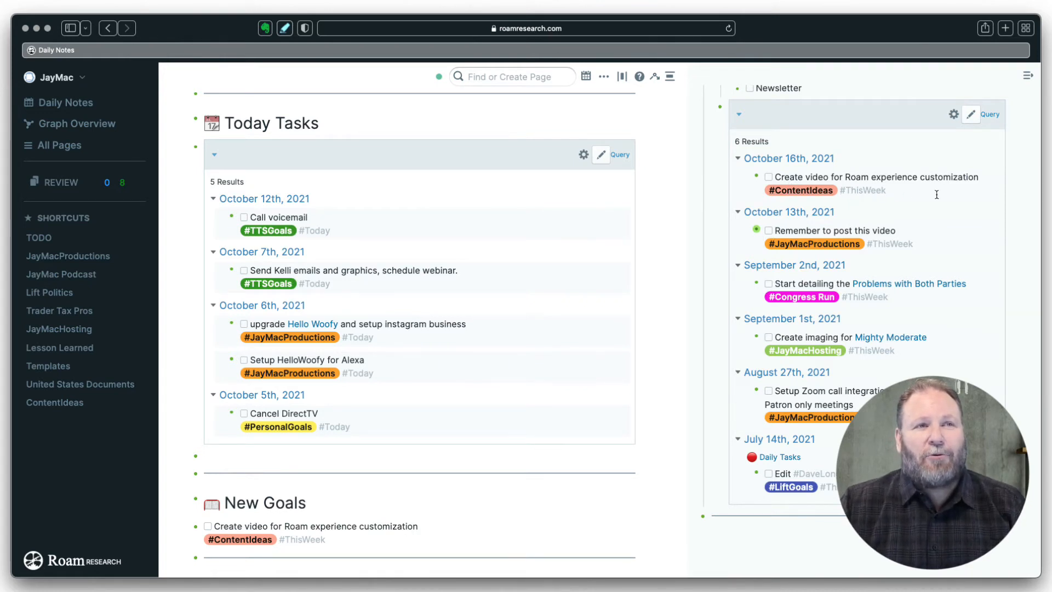
click(899, 189)
drag(876, 202, 834, 202)
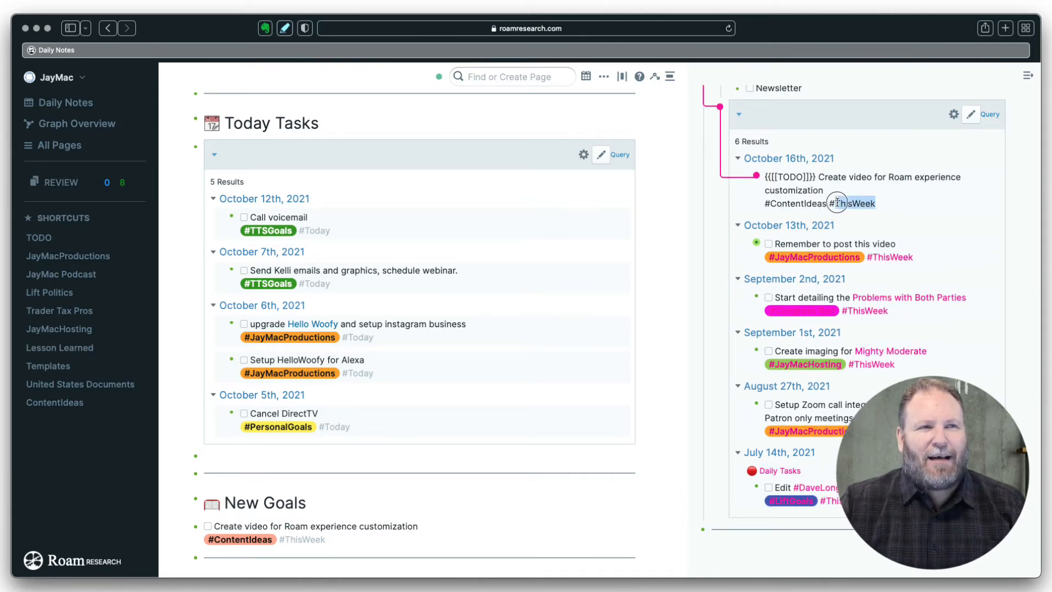
text(Today)
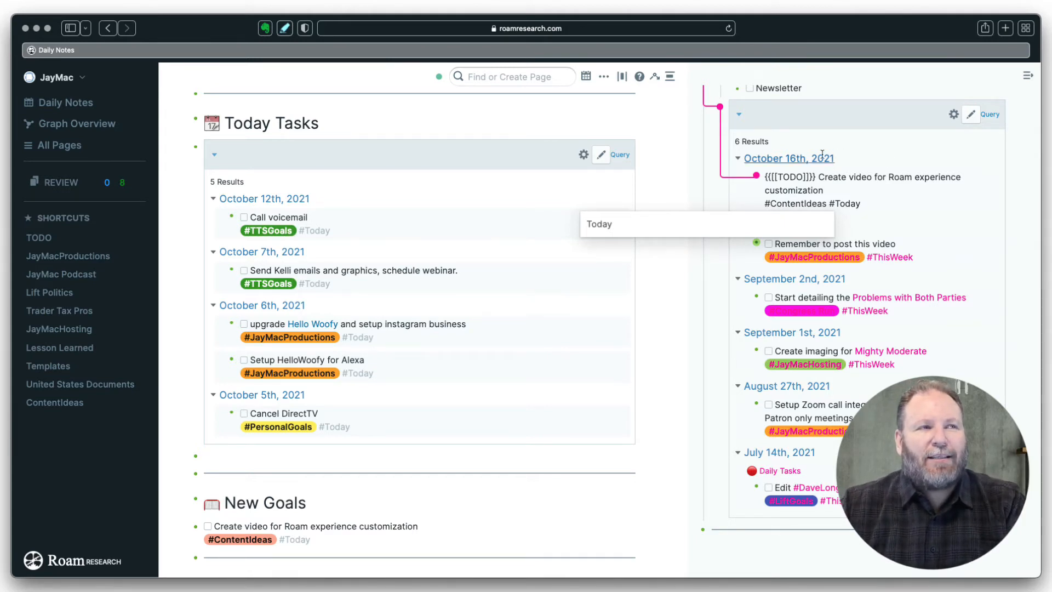
- Commit the #Today tag so Today Tasks shows 6 results and the weekly query 5
click(596, 223)
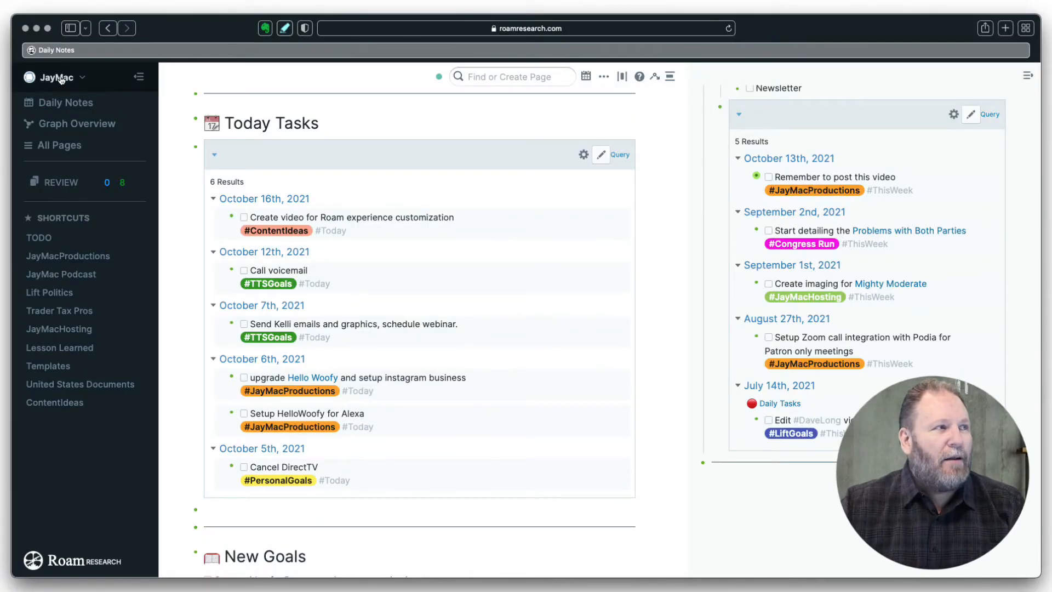
- Pick InstructionGraph from the graph list to return to its October 16th, 2021 note
click(59, 78)
click(65, 156)
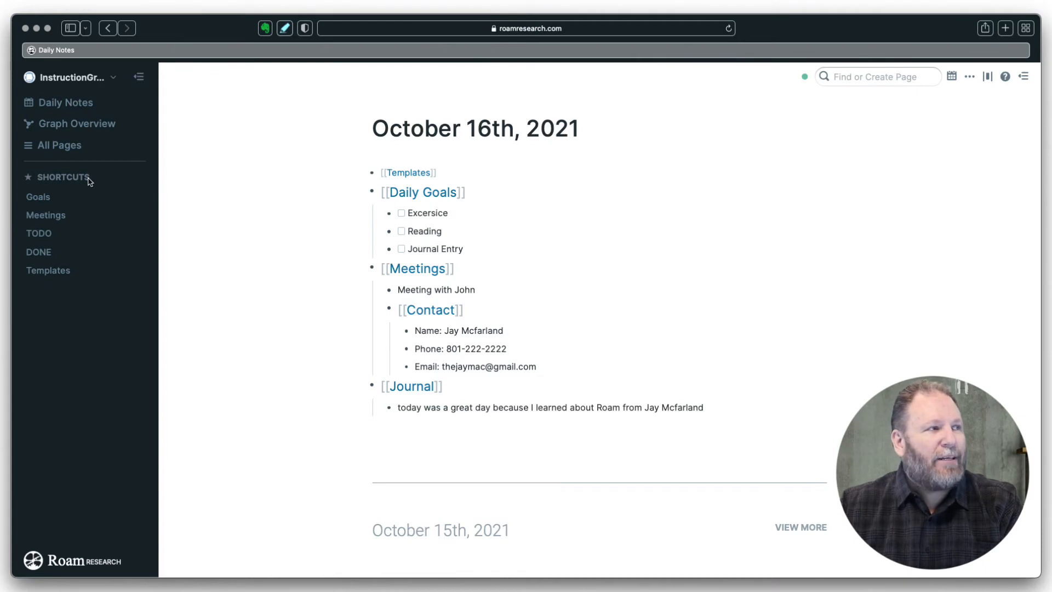
- On the Templates page, insert a /query AND block after [[Journal]] in the Daily template
click(58, 270)
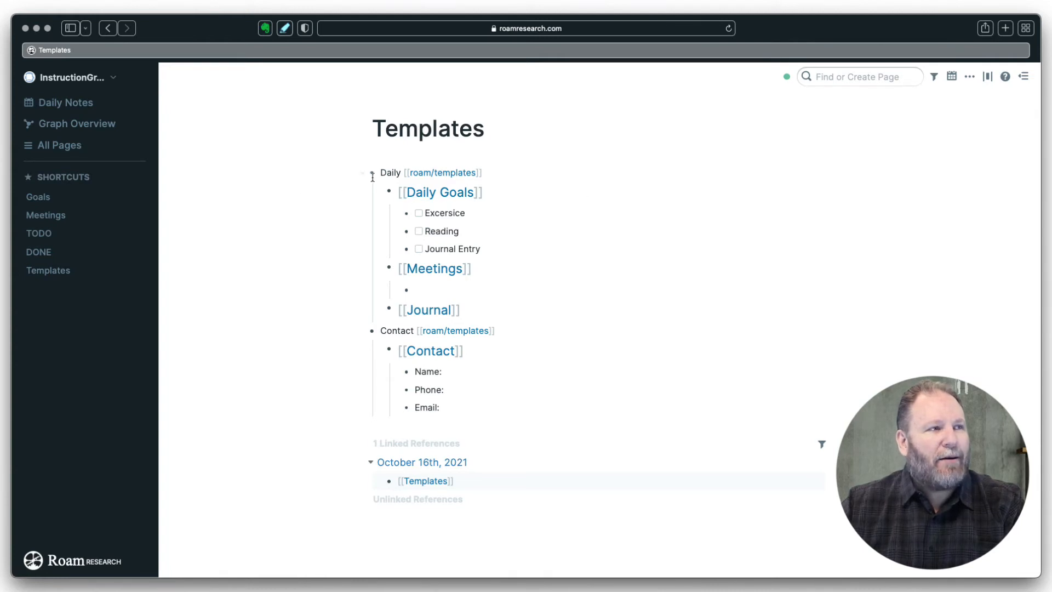
click(467, 310)
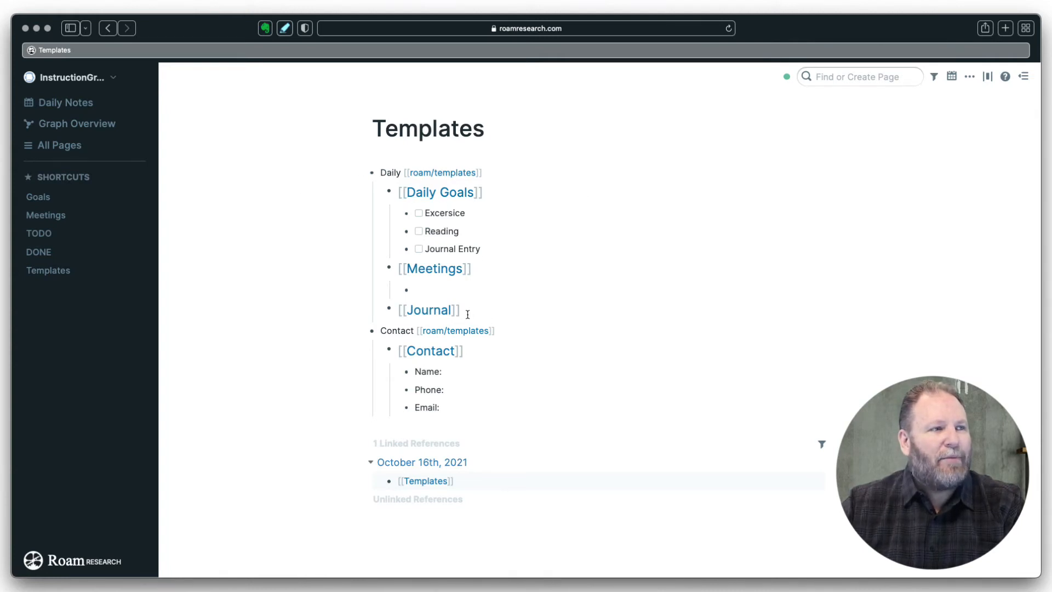
key(Return)
text(/)
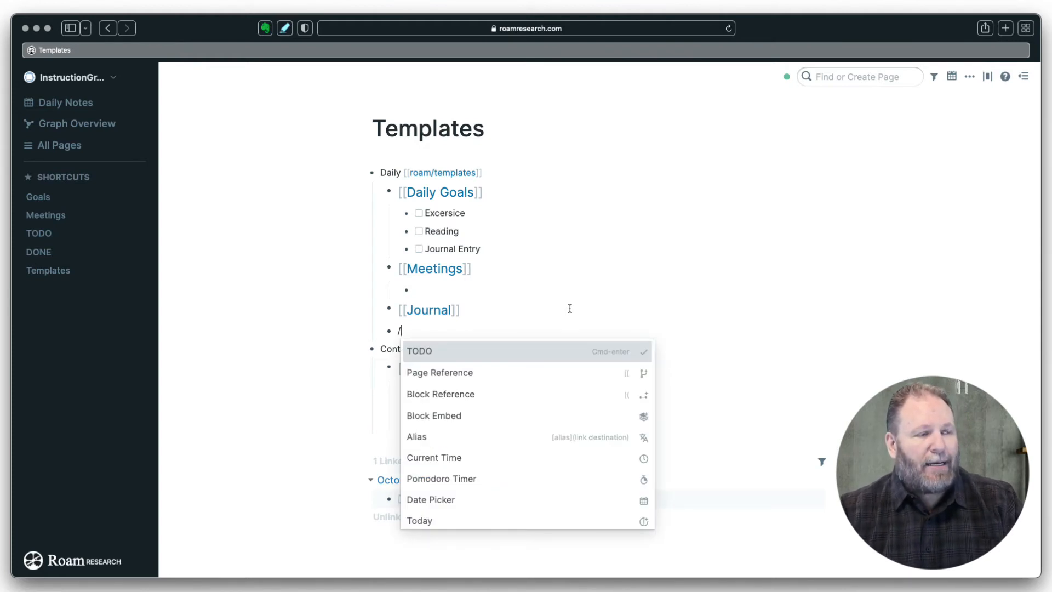
text(q)
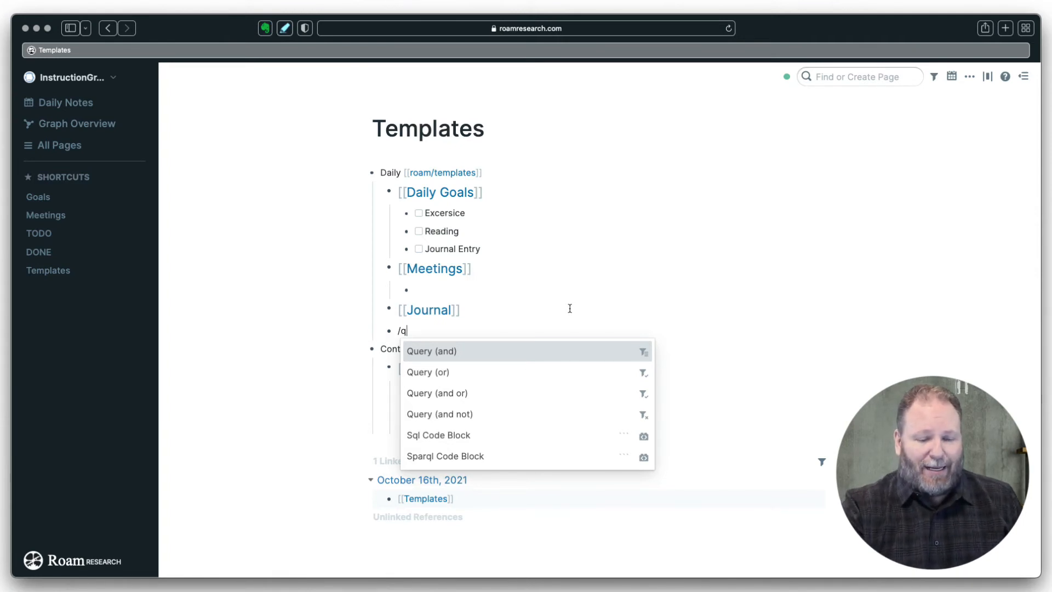
key(Return)
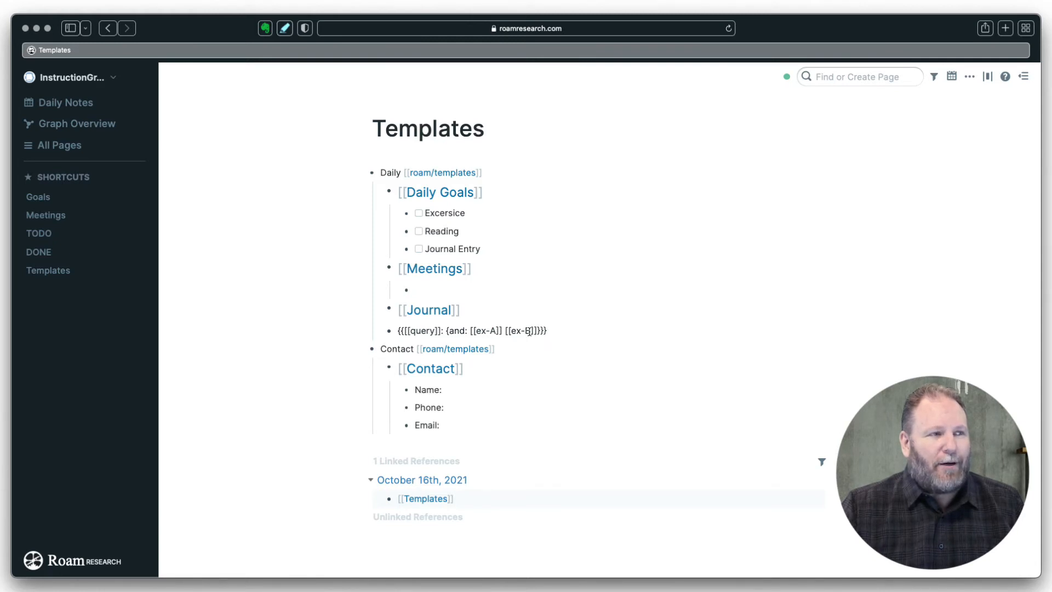
- Change the Daily template query to {and: [[TODO]] [[Today]]} and render it, showing 0 Results
drag(495, 331, 478, 330)
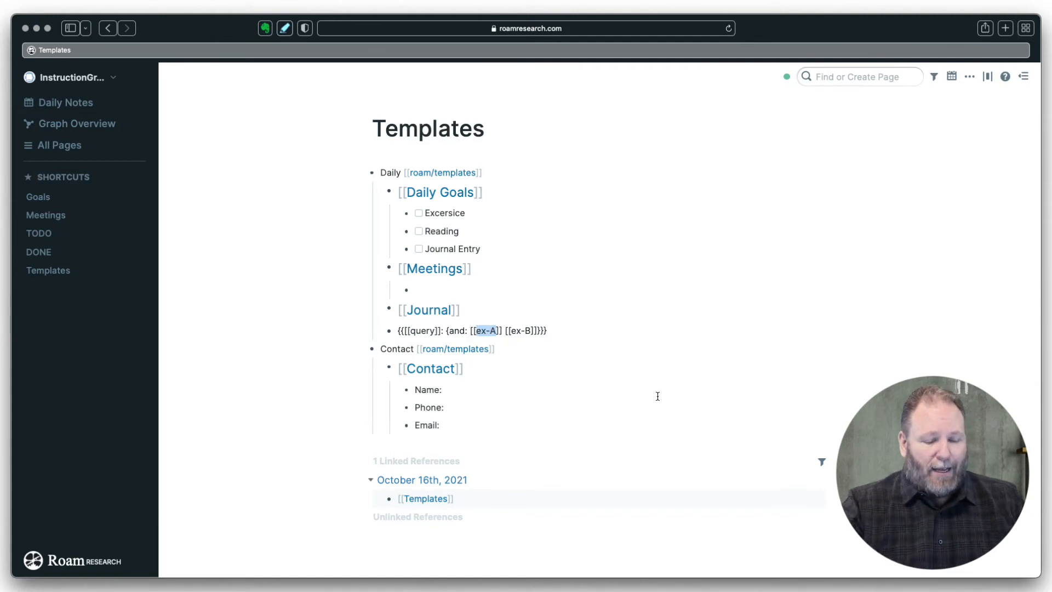
text(to)
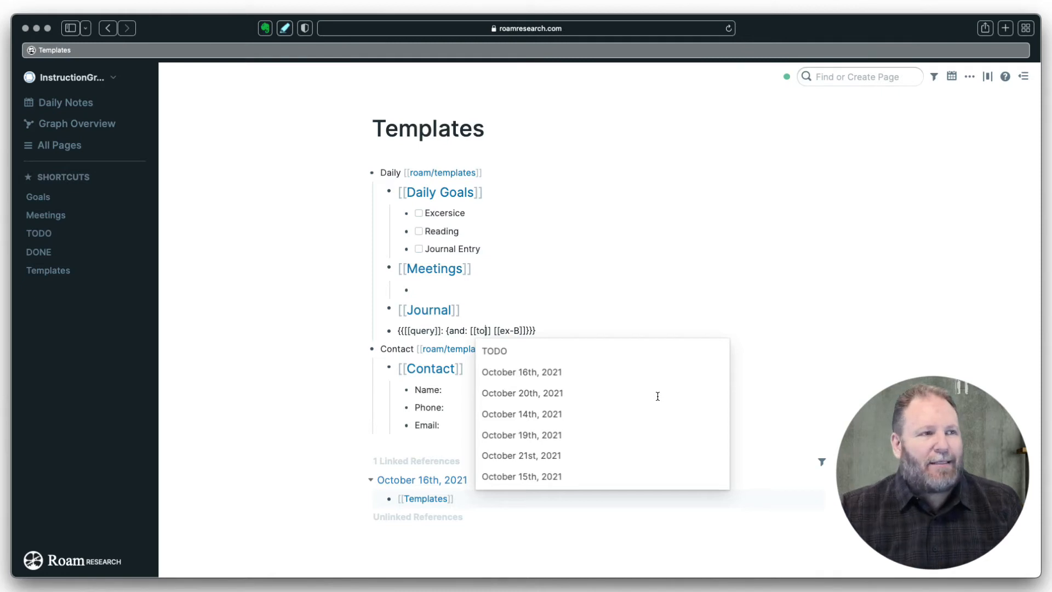
click(497, 351)
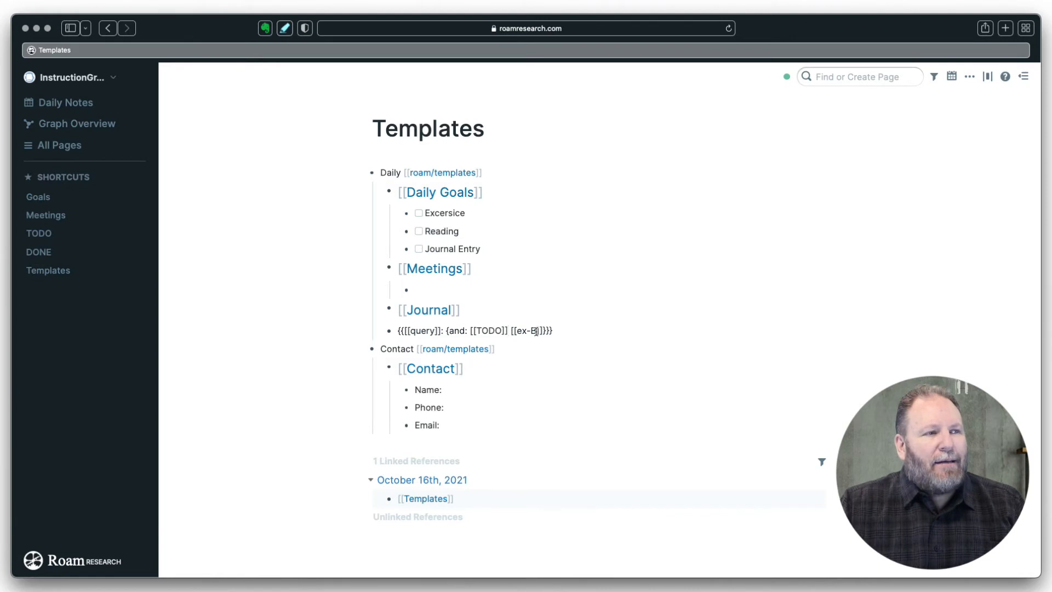
drag(537, 331, 517, 330)
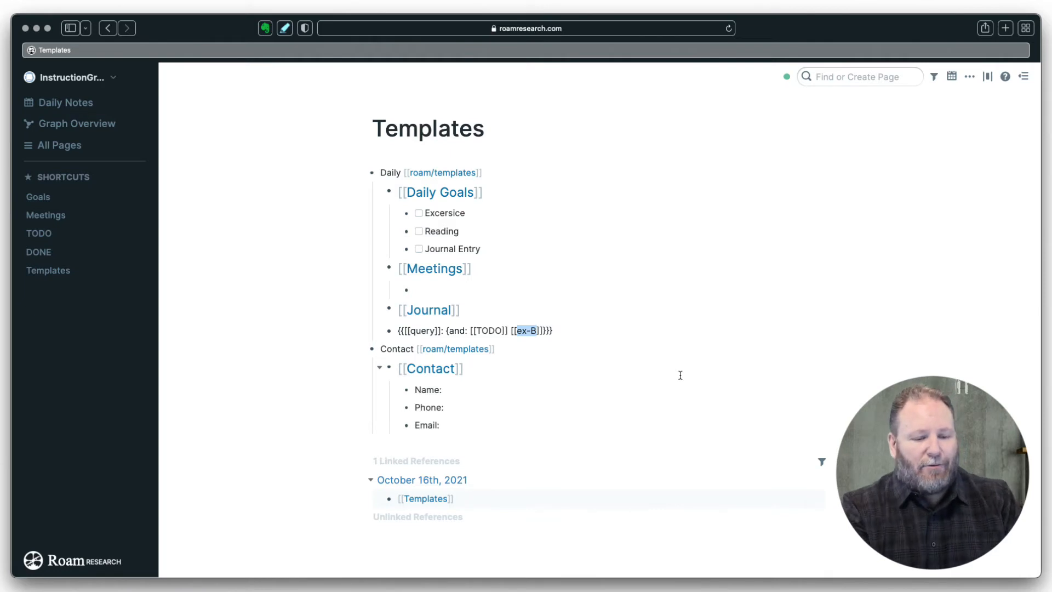
text(Today)
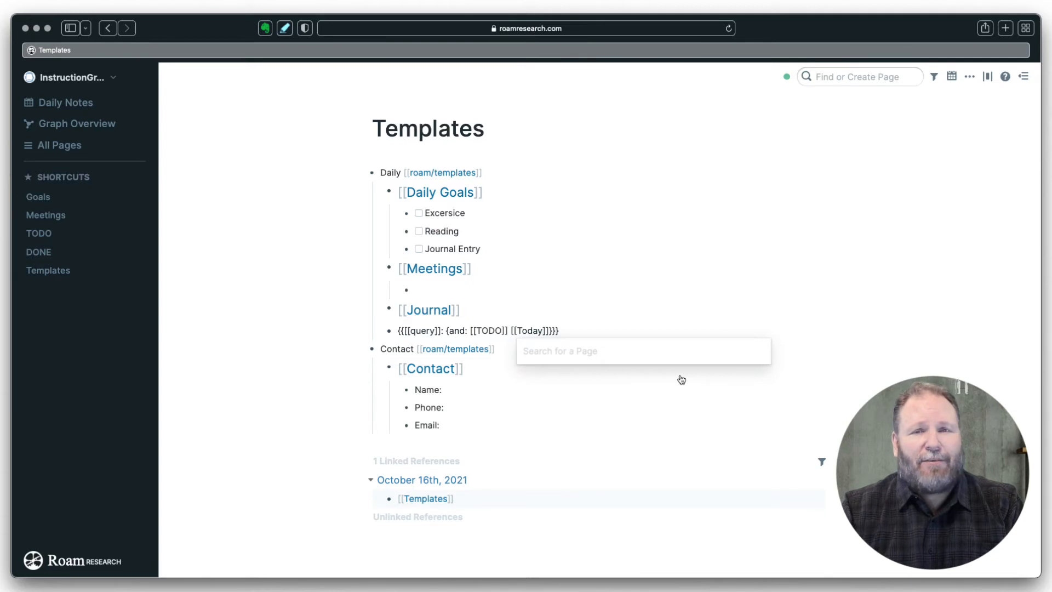
click(570, 329)
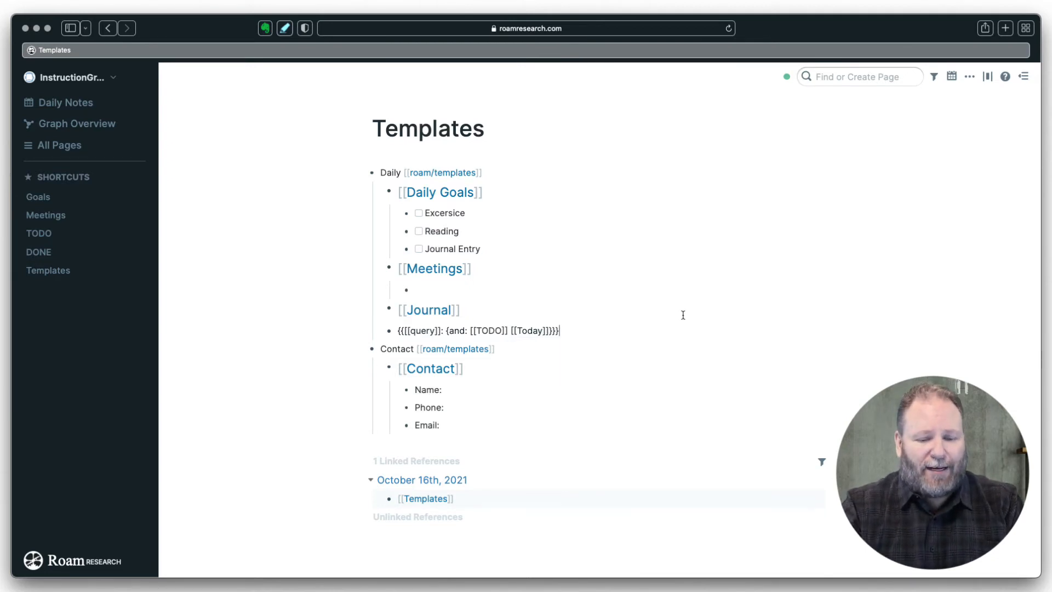
key(Return)
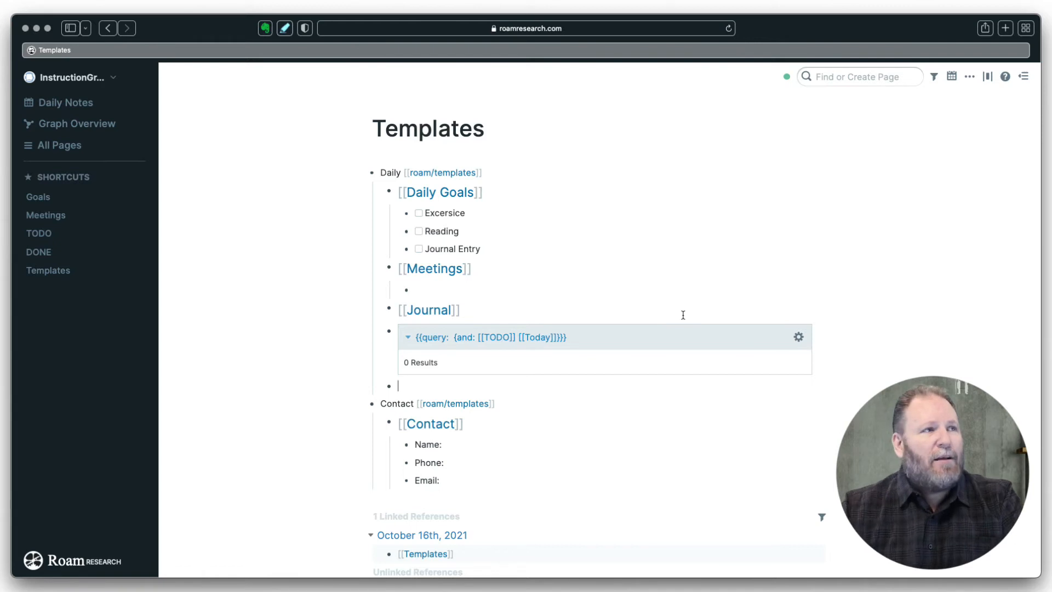
- Delete all existing blocks from the October 16th daily note
click(83, 103)
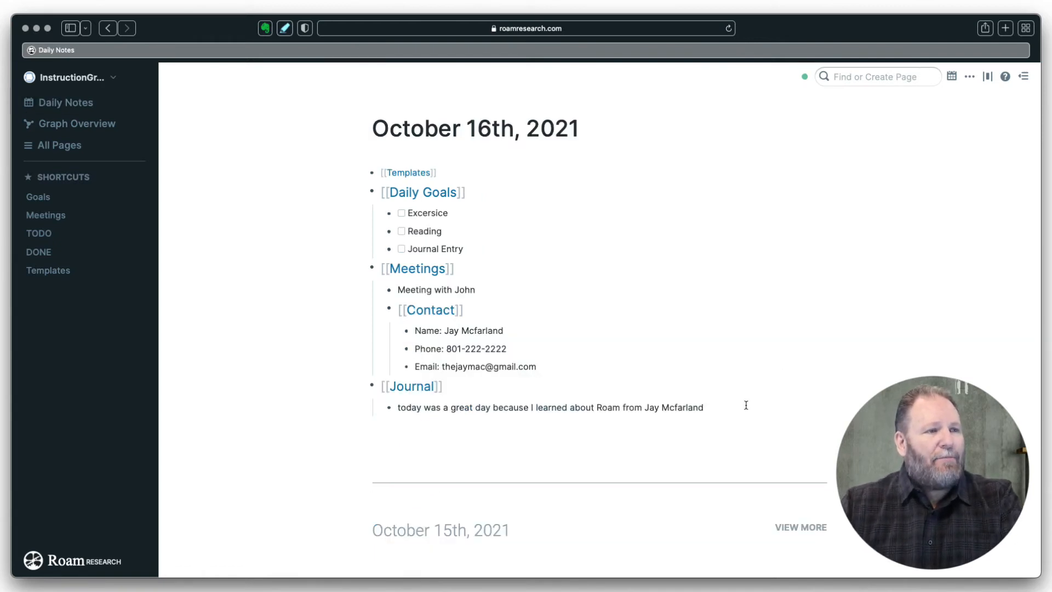
drag(715, 406, 383, 174)
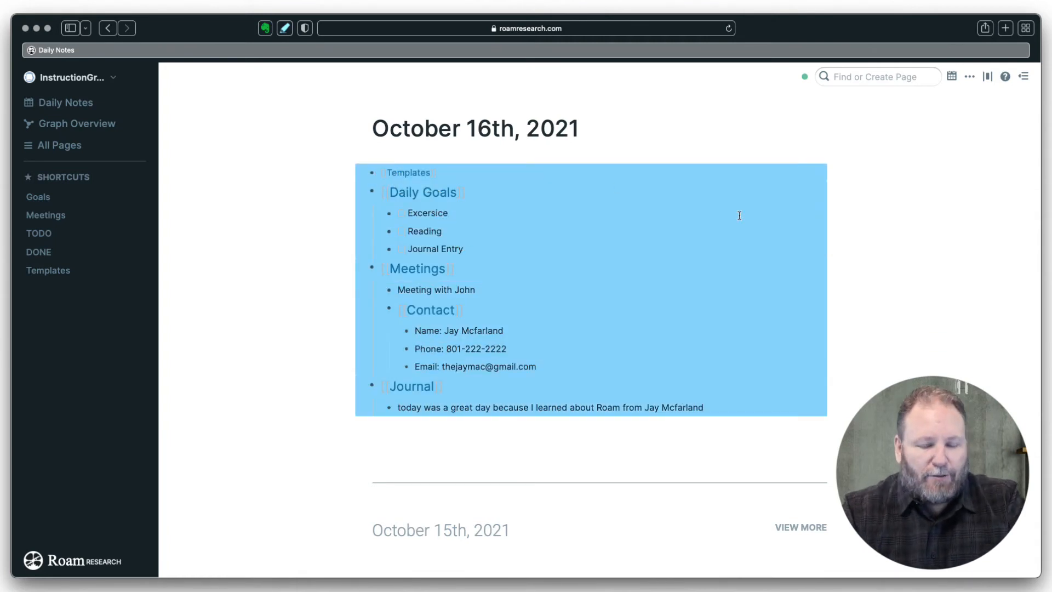
key(BackSpace)
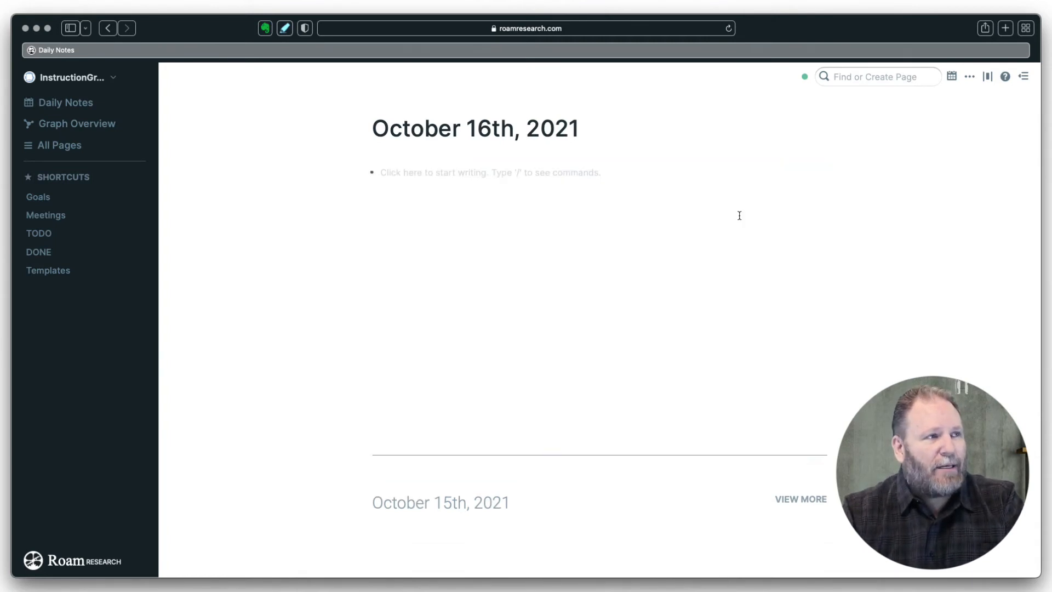
- Insert the Daily template into the empty note with ;;
click(412, 173)
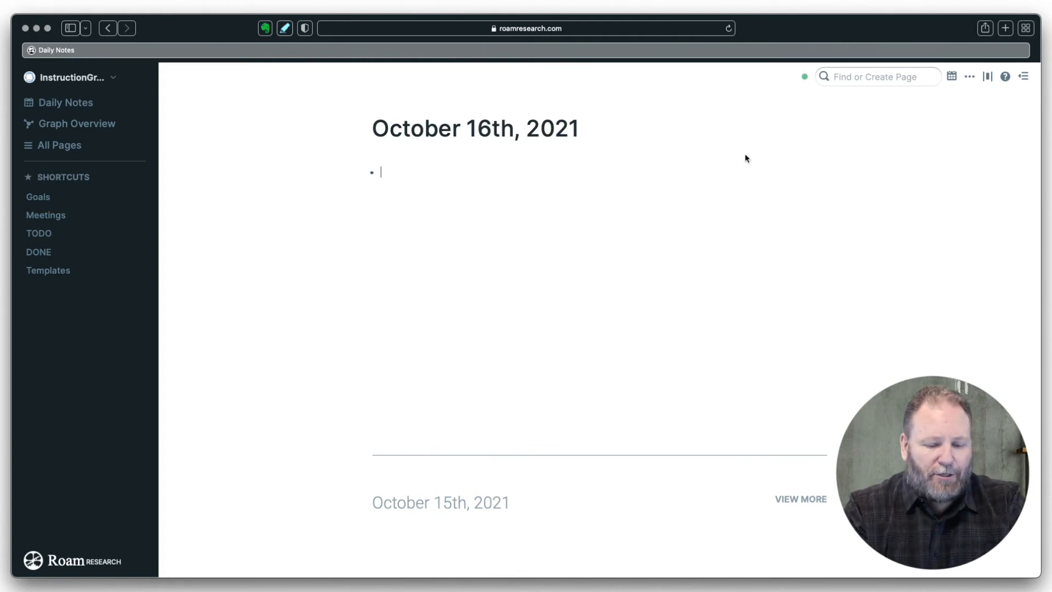
text(;;)
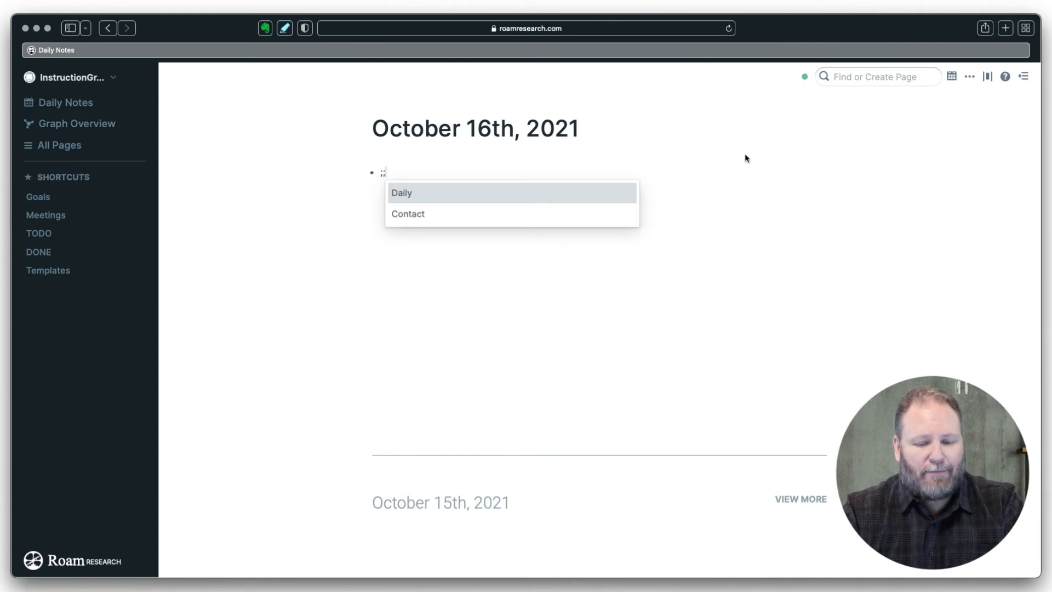
key(Return)
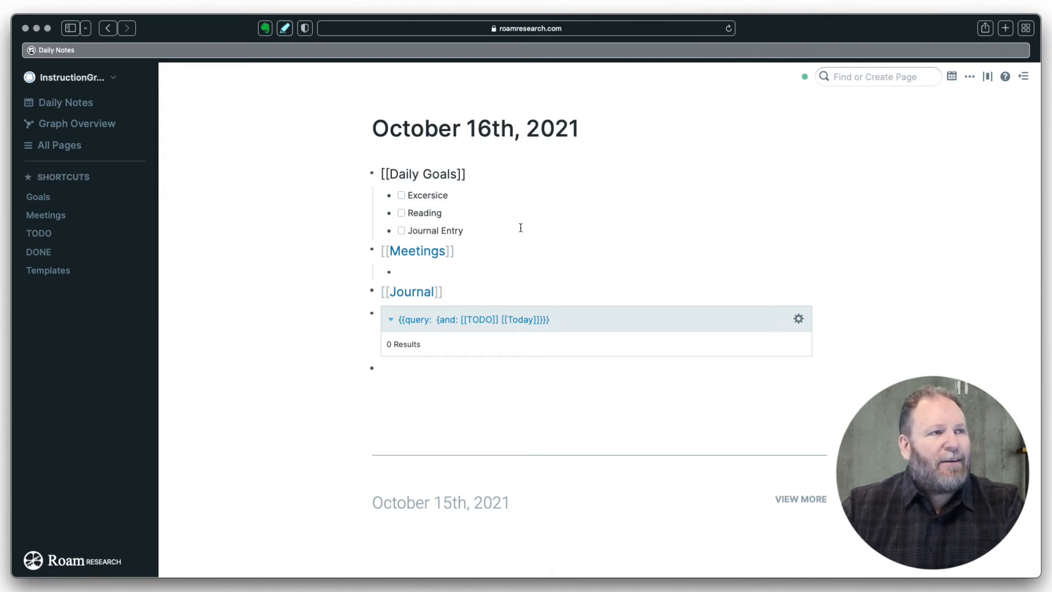
- Tag the Excersice and Reading todos with #Today
click(463, 196)
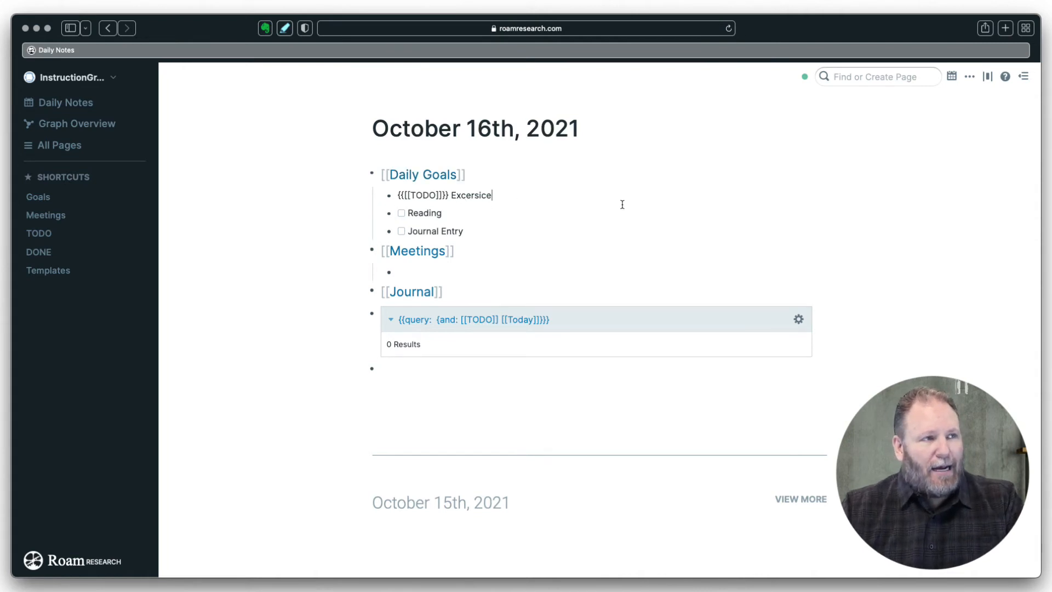
text(#)
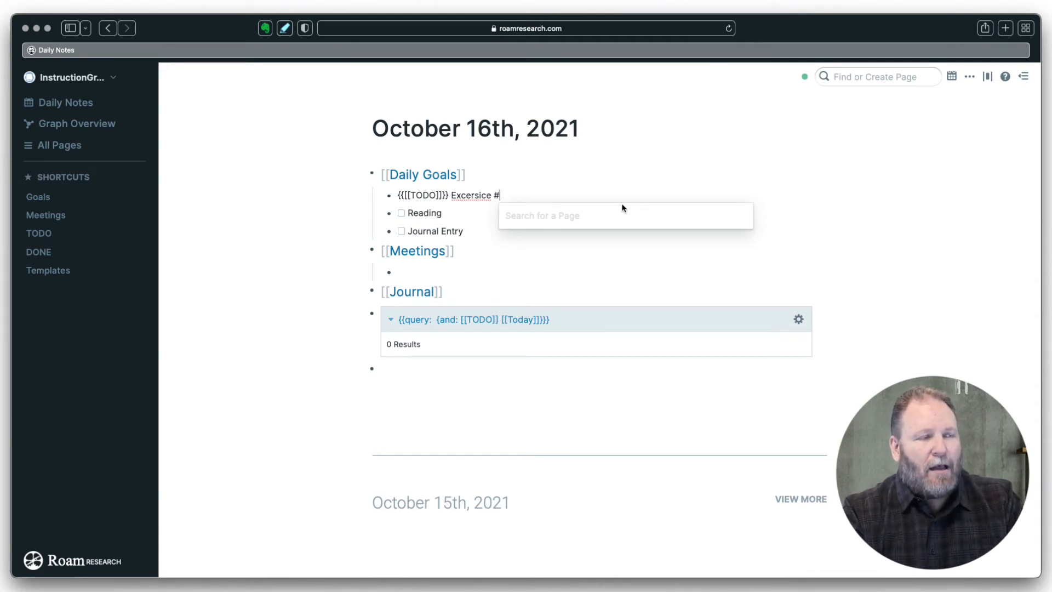
text(t)
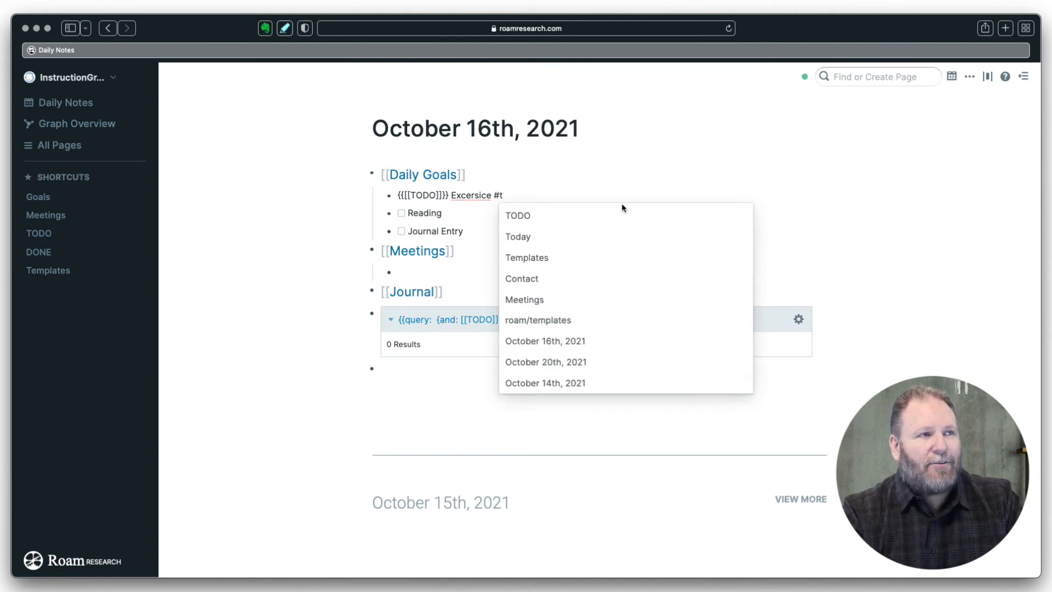
click(516, 239)
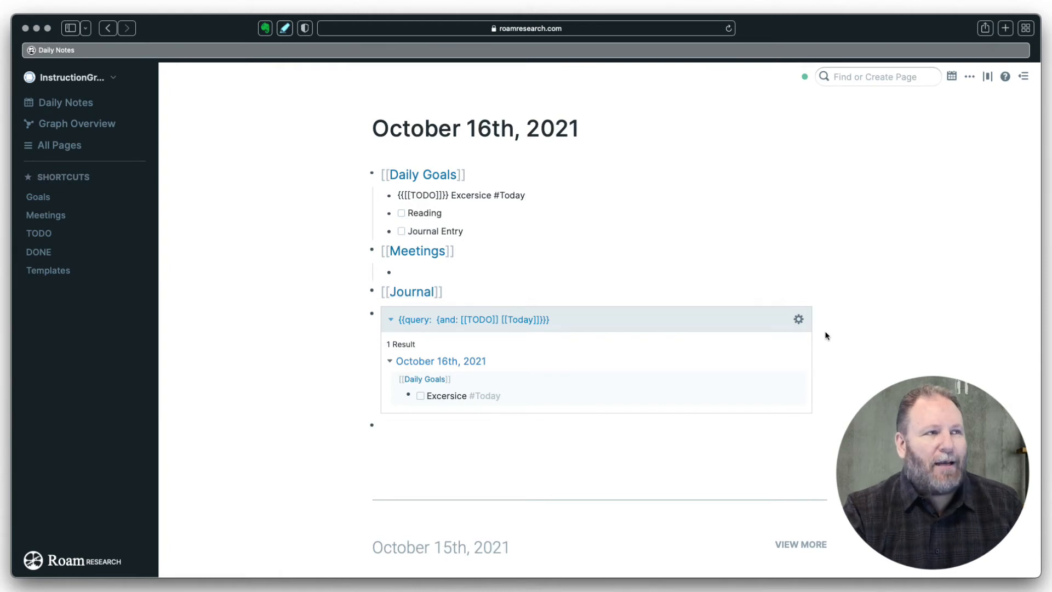
click(461, 215)
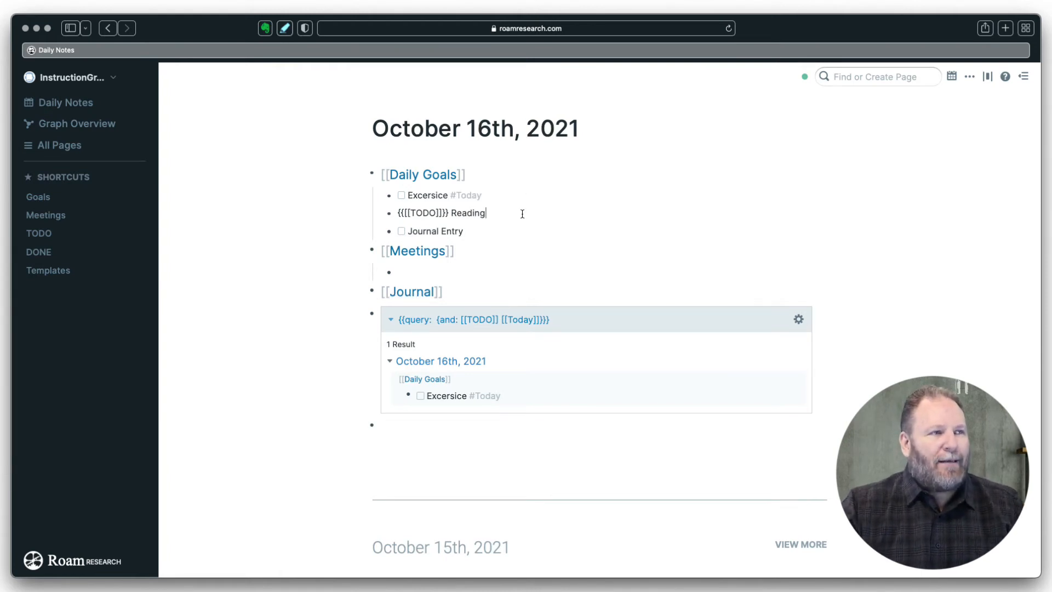
text(#)
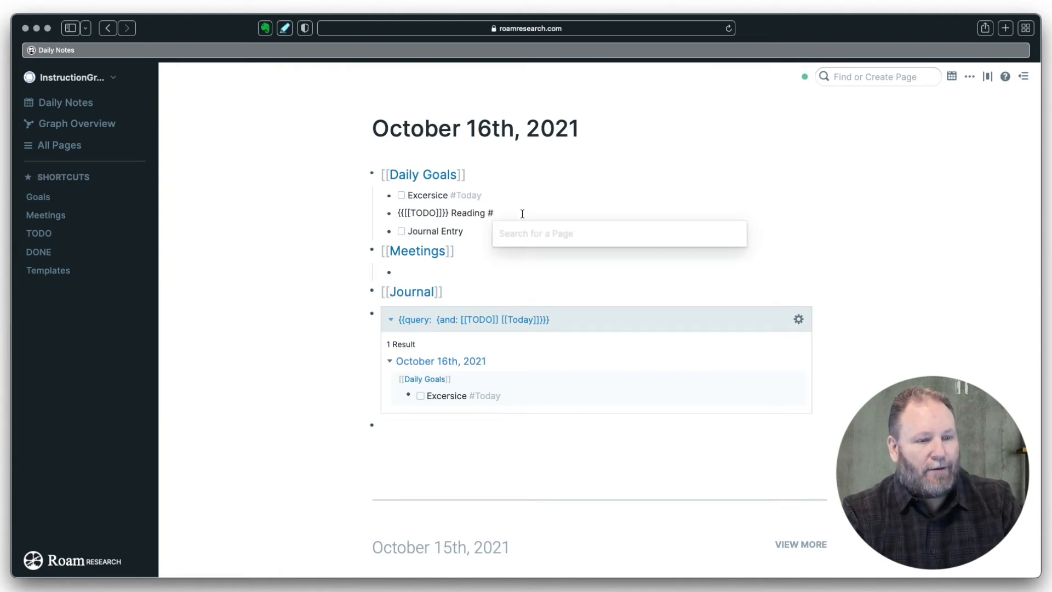
text(today)
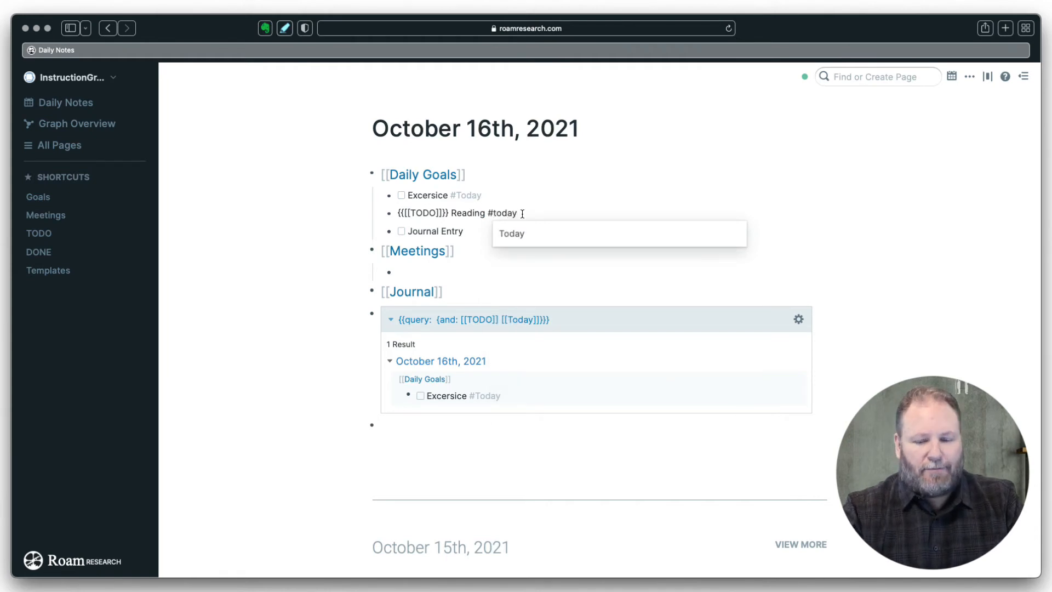
key(Return)
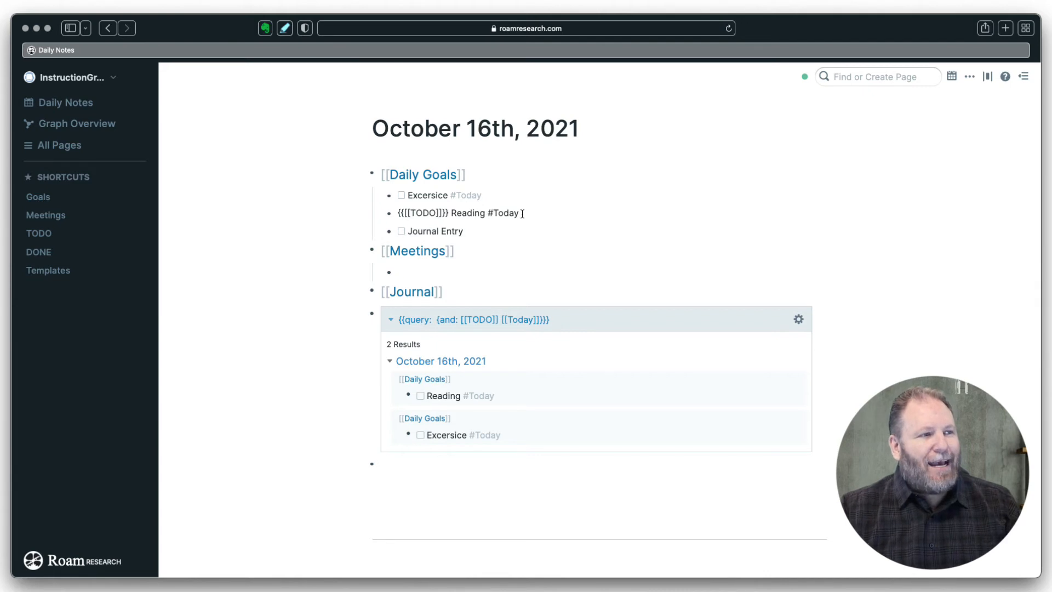
- Add a 'Marketing Report #Today' item under Meetings
click(430, 272)
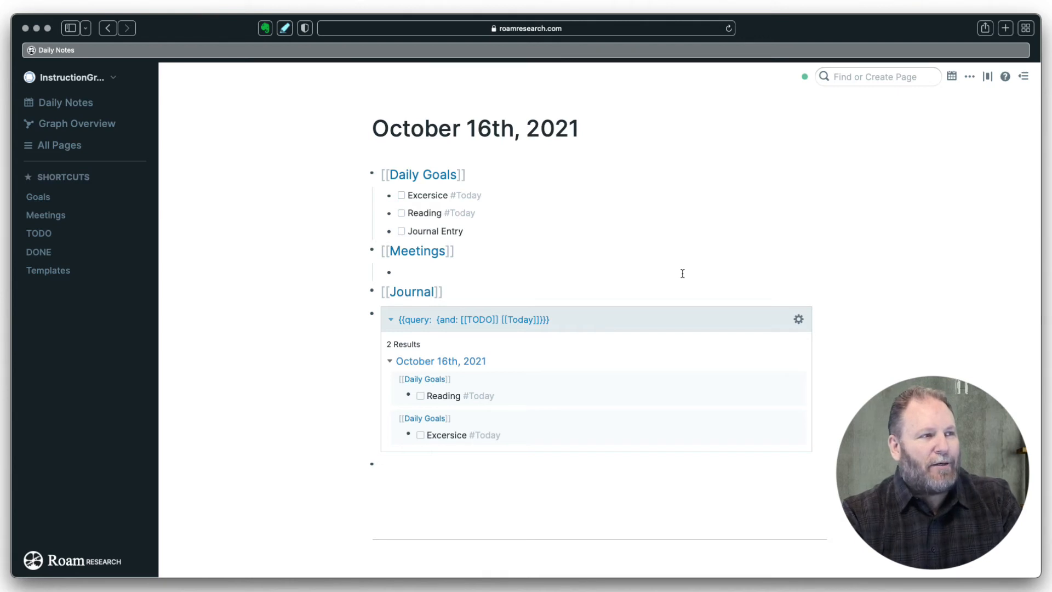
text(Ma)
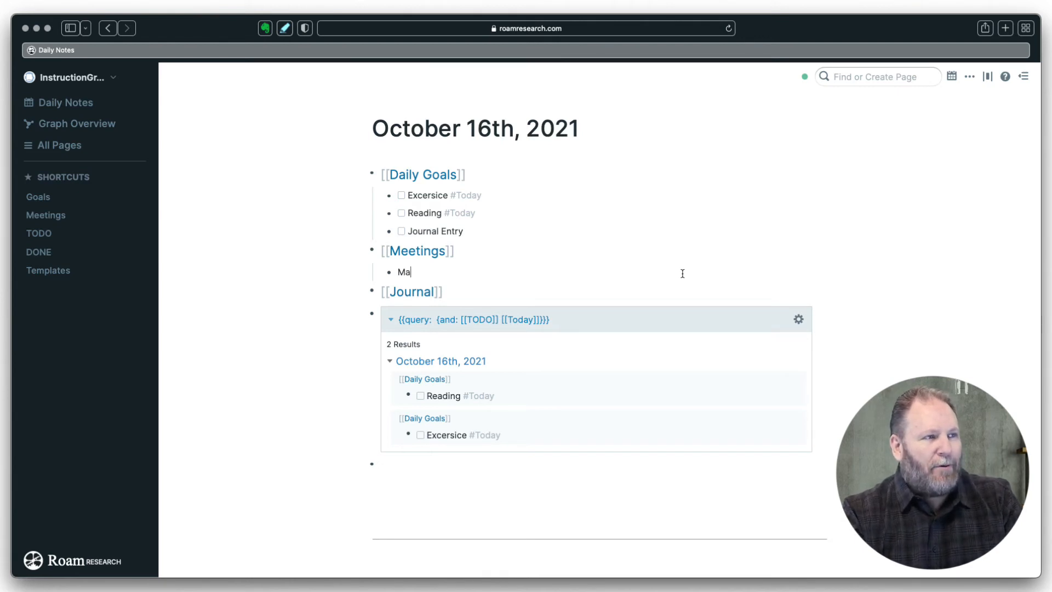
text(rketing )
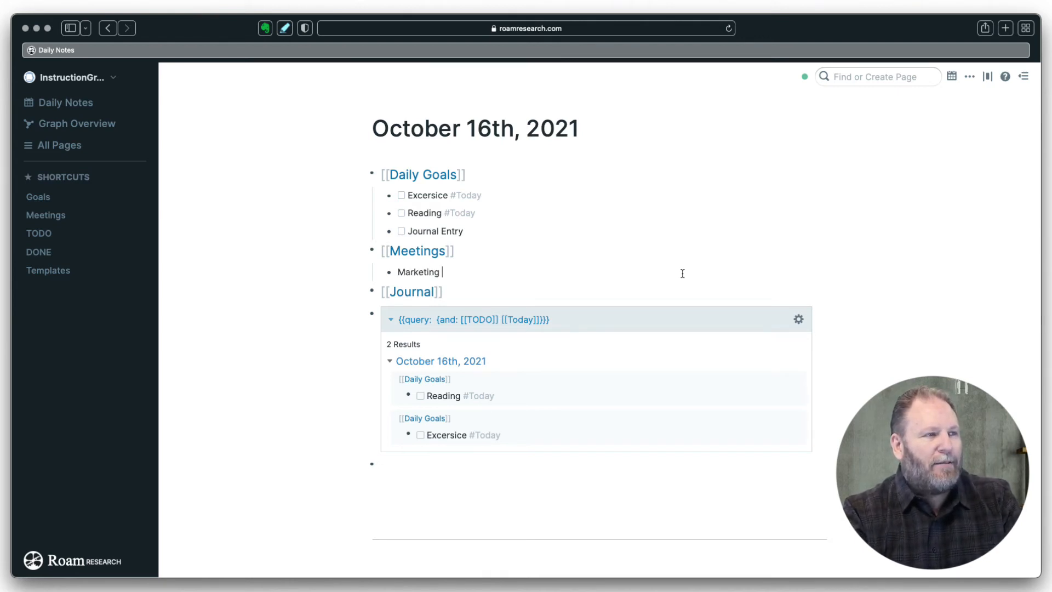
text(Report)
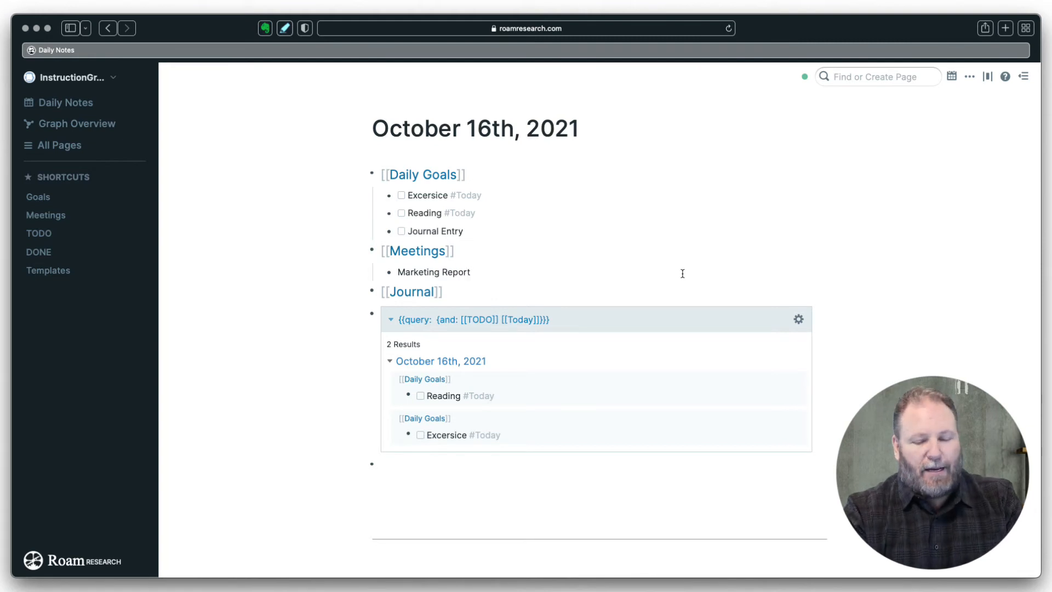
text( #)
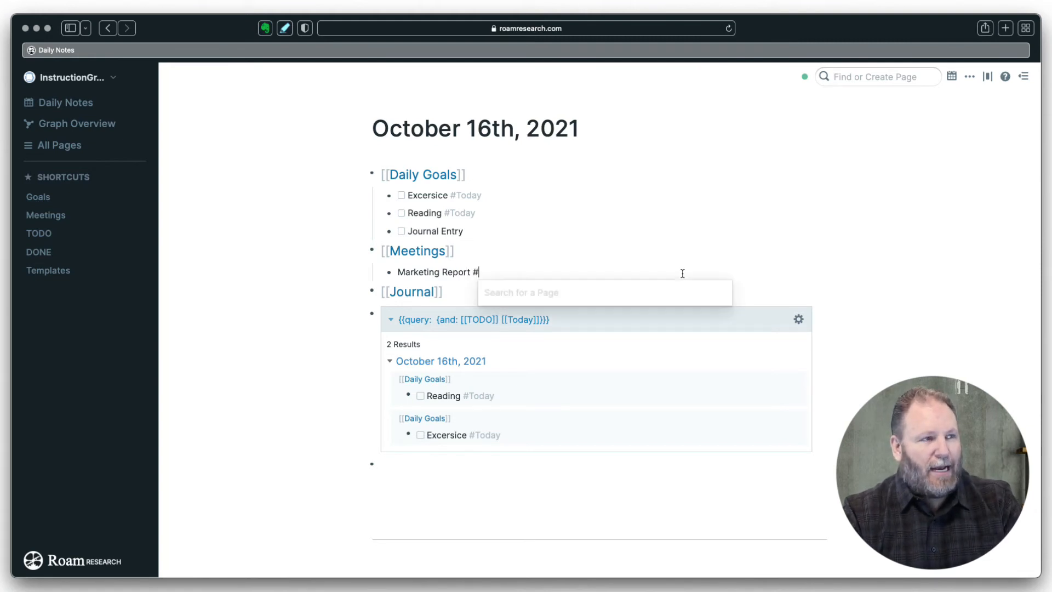
text(tod)
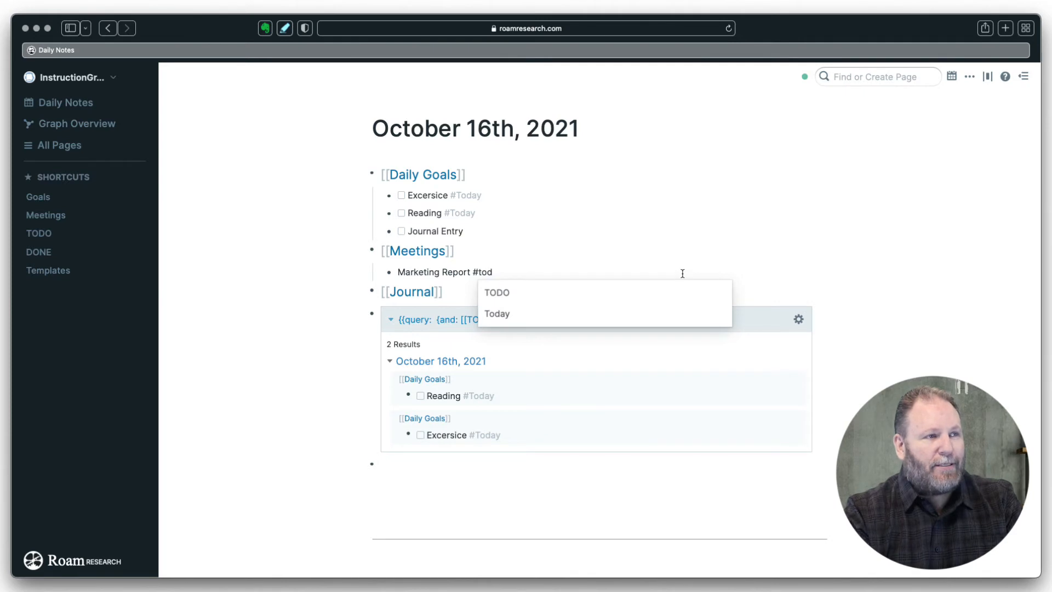
key(Down)
key(Return)
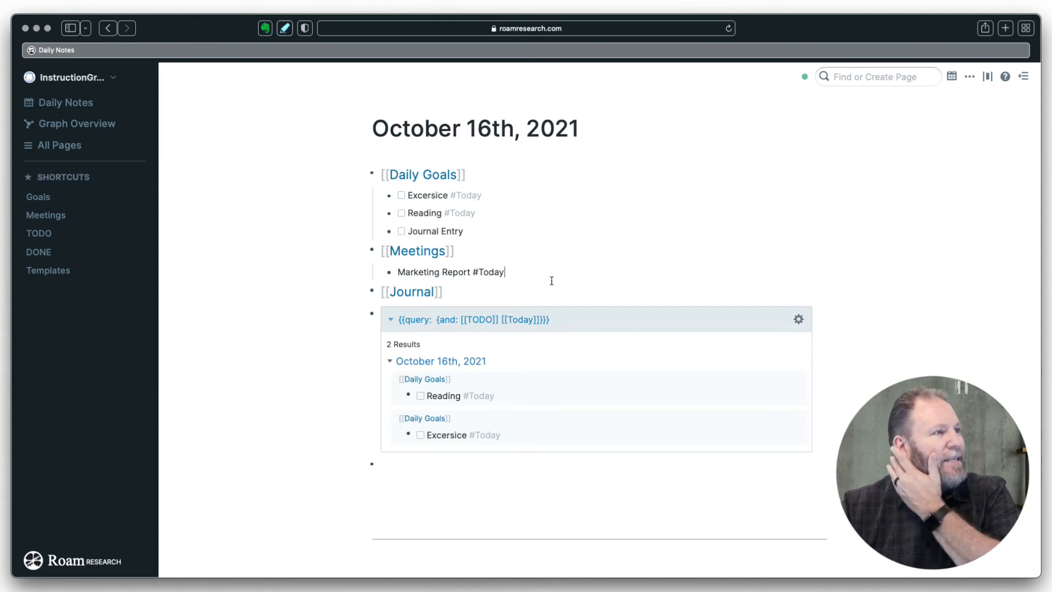
- Search for 'today' and open the Today page to view its linked references
click(851, 78)
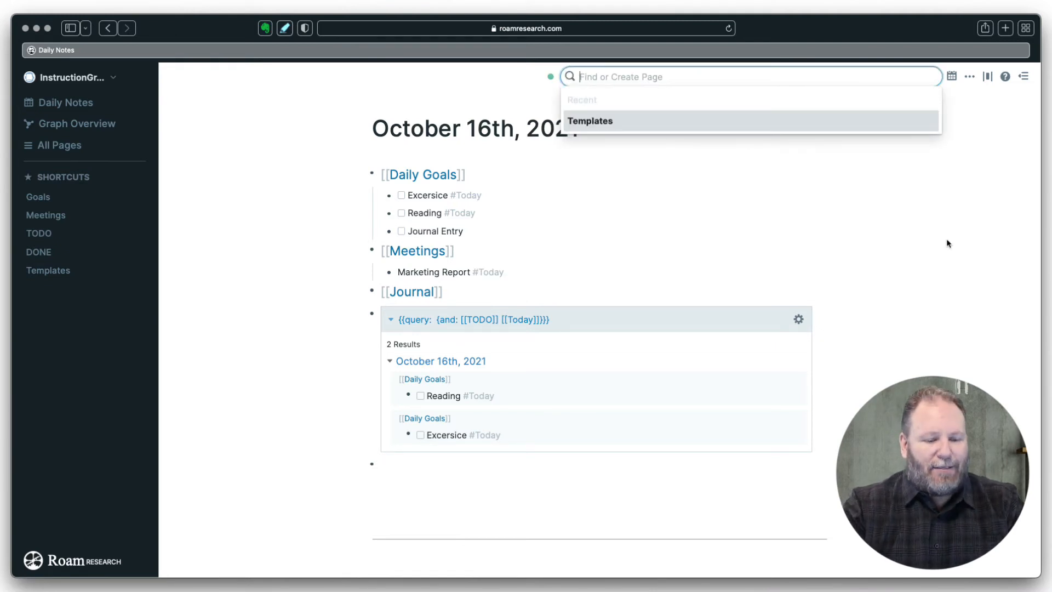
text(today)
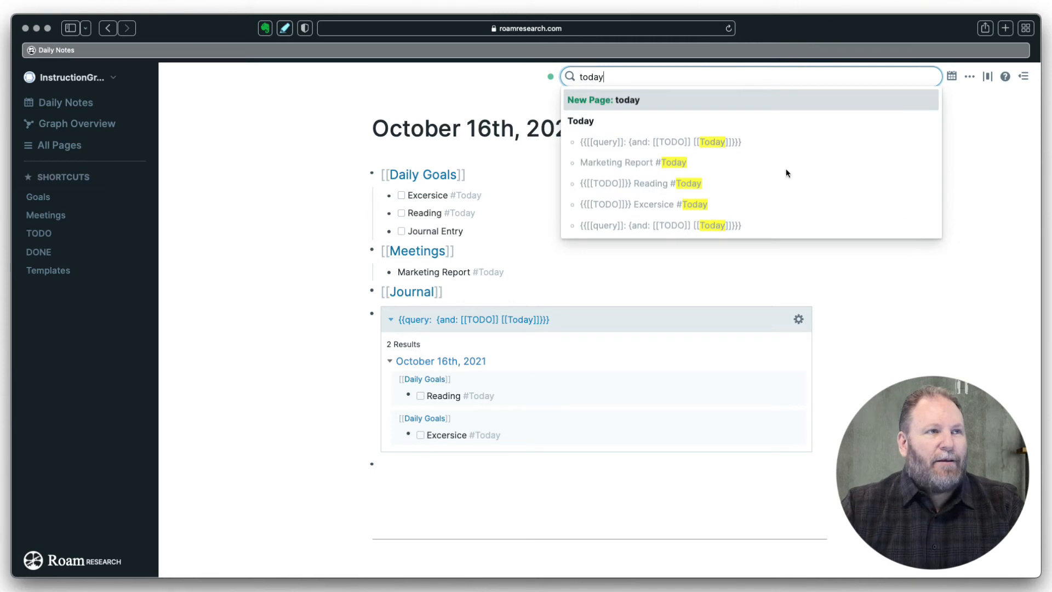
click(582, 121)
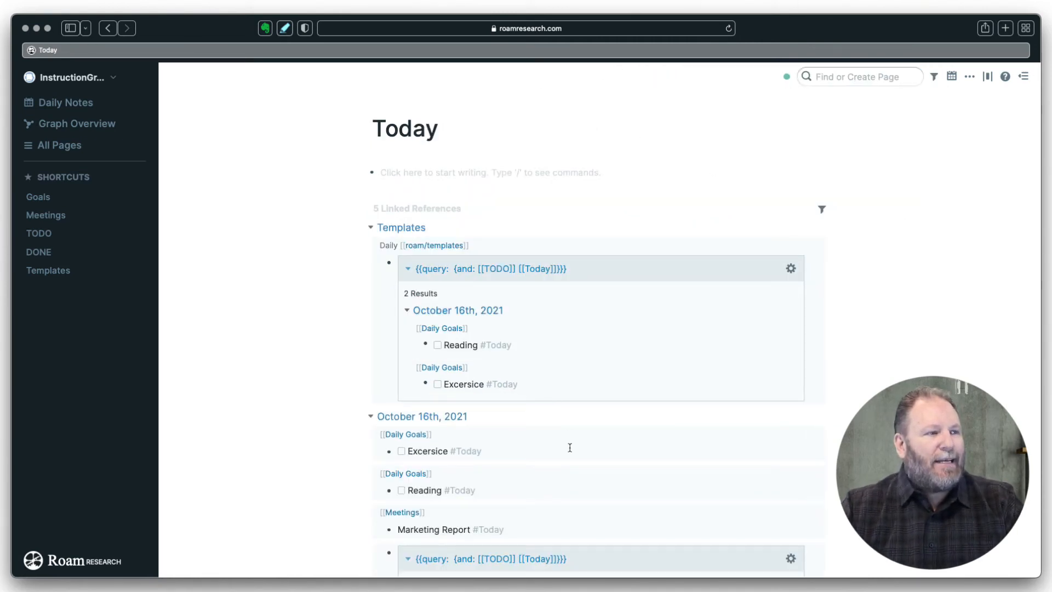
scroll(569, 447, down, 5)
scroll(570, 448, down, 3)
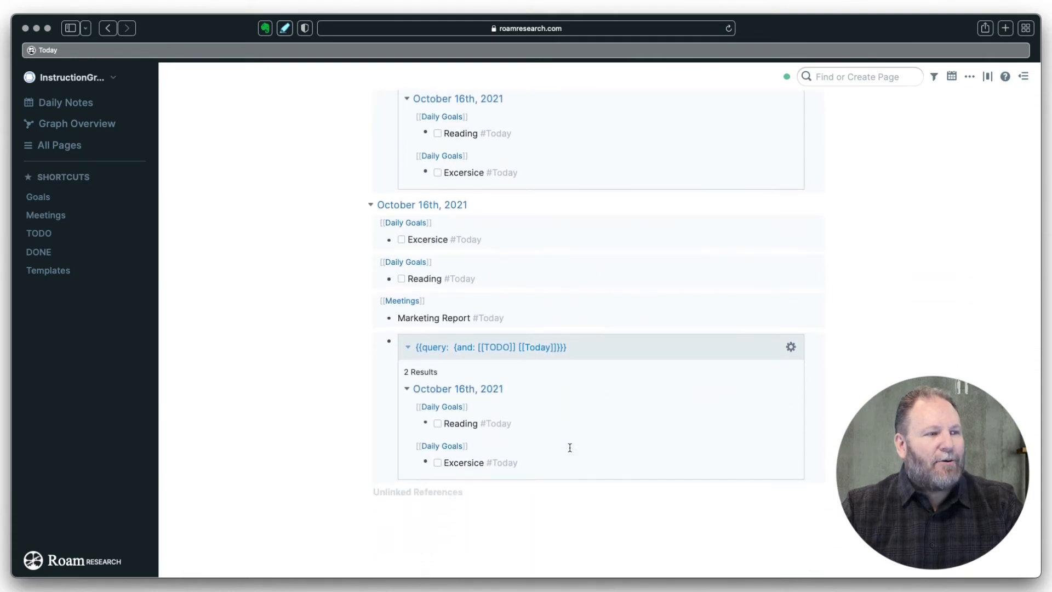
scroll(345, 360, up, 2)
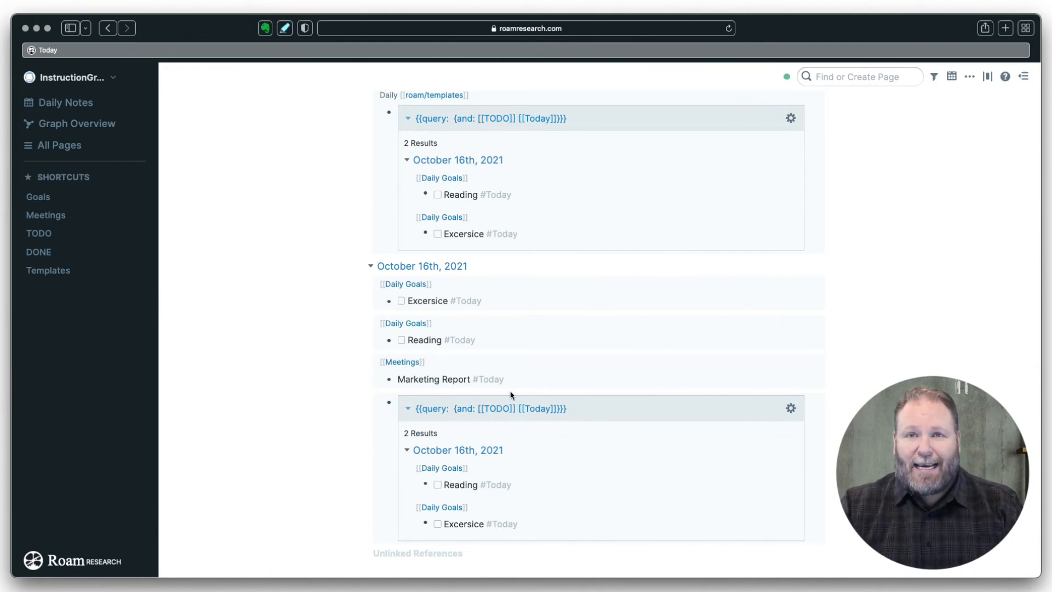
scroll(511, 394, up, 3)
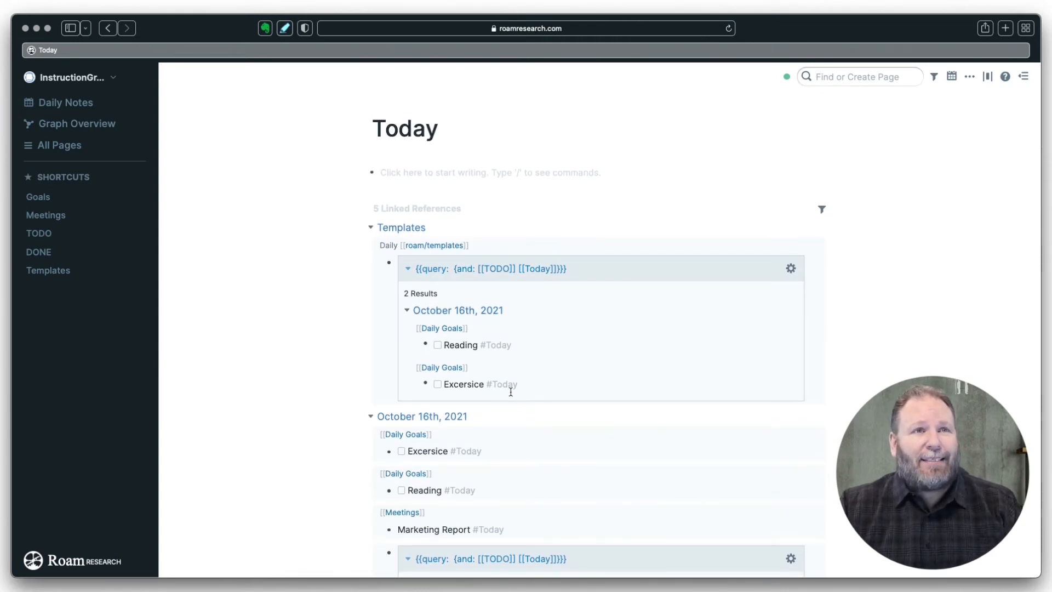
- Make Marketing Report a TODO on the October 16th note, then go to the TODO page
click(83, 104)
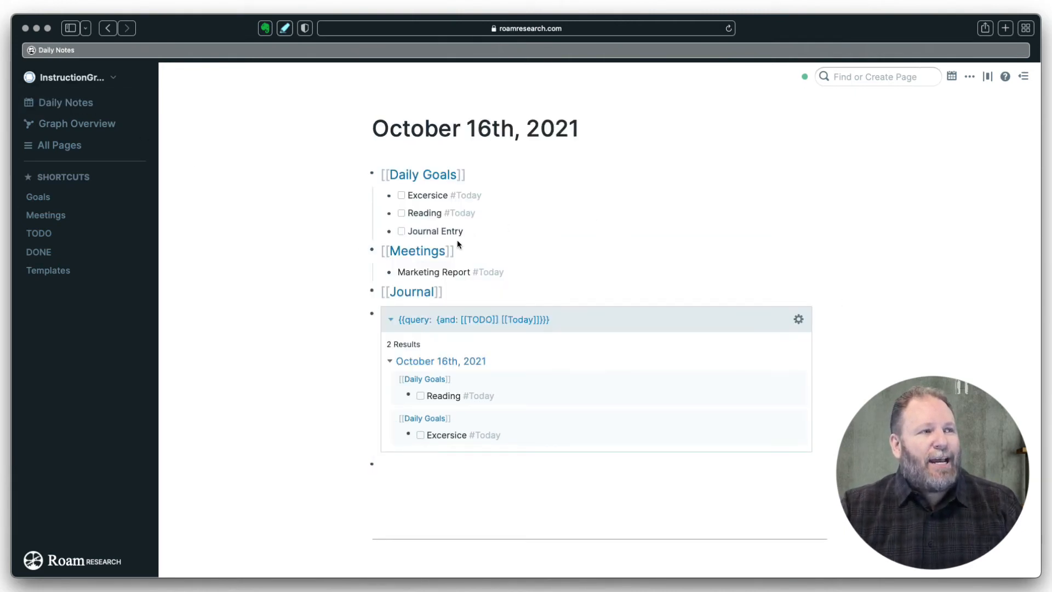
click(397, 272)
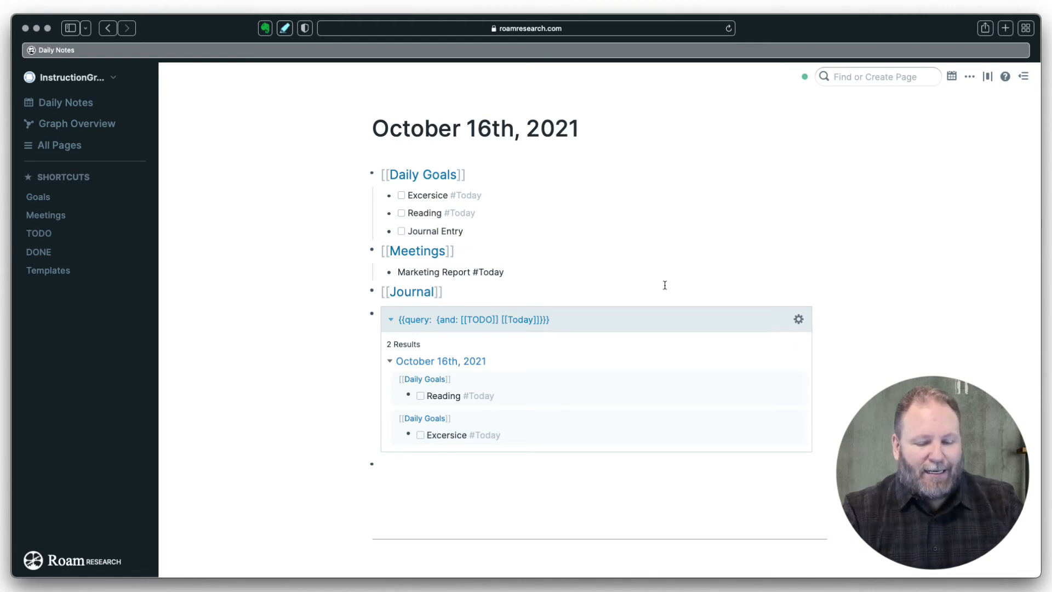
key(super+Return)
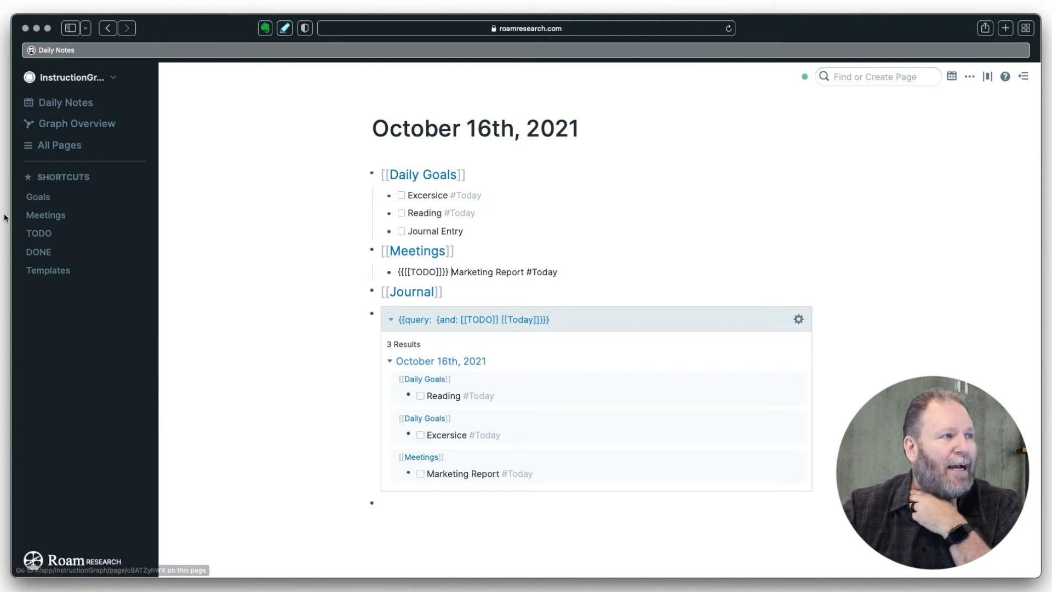
click(40, 230)
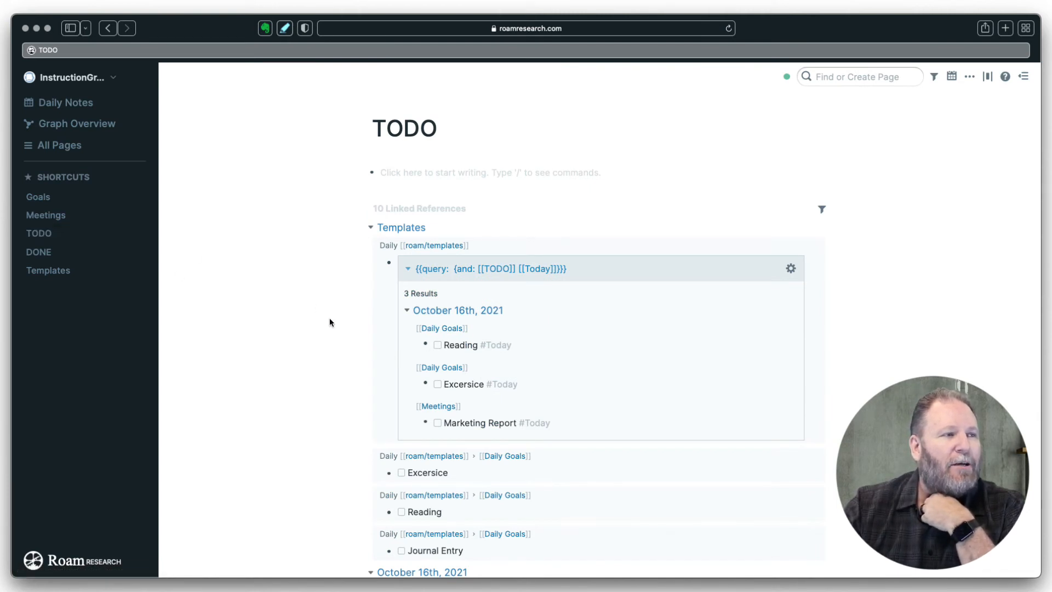
- Review the TODO page's linked references and begin editing its empty first block
scroll(348, 348, down, 5)
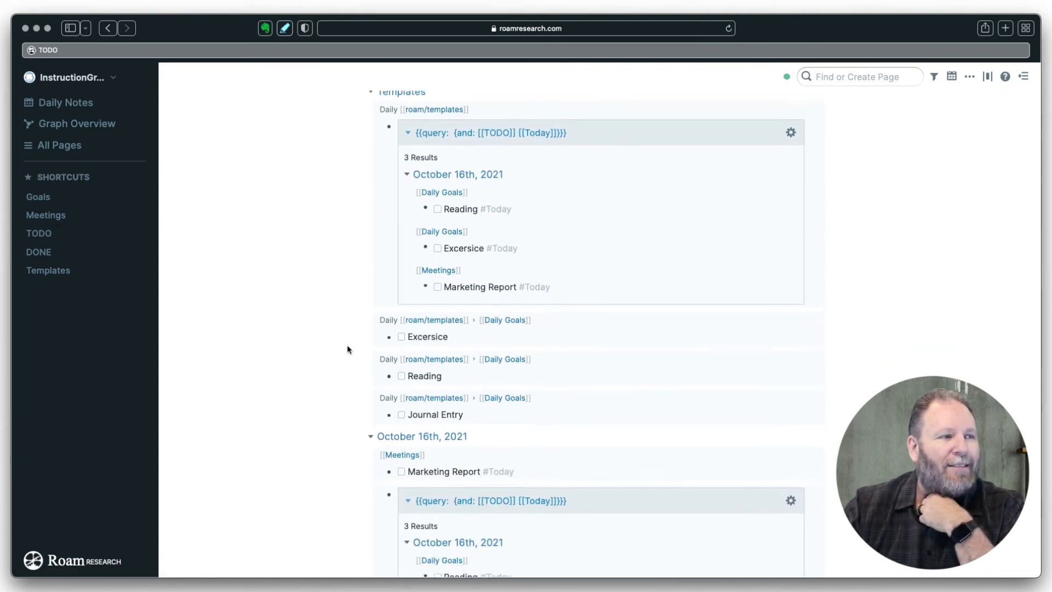
scroll(347, 349, down, 7)
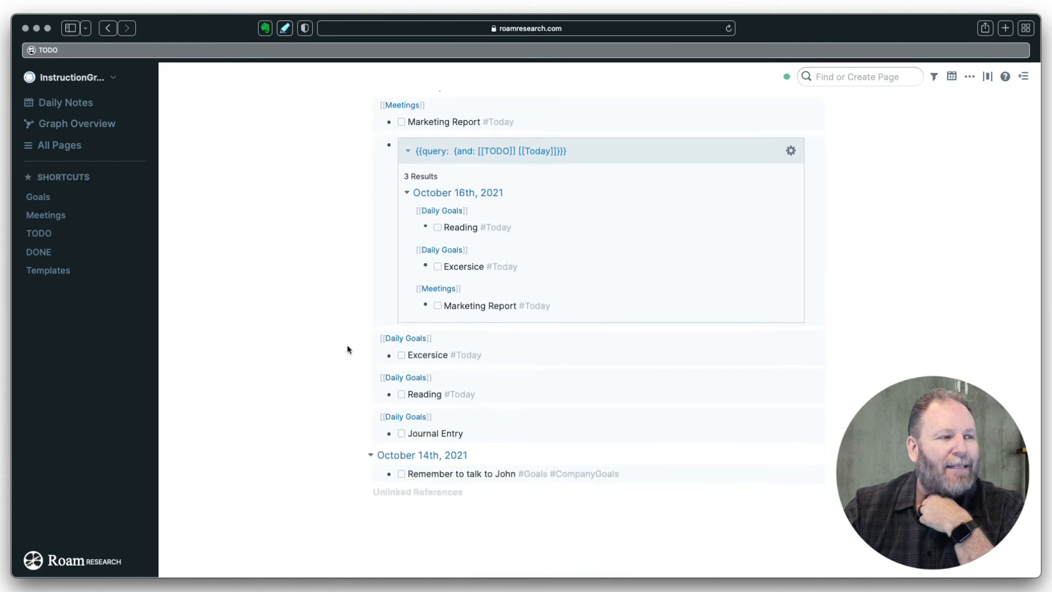
scroll(348, 349, up, 12)
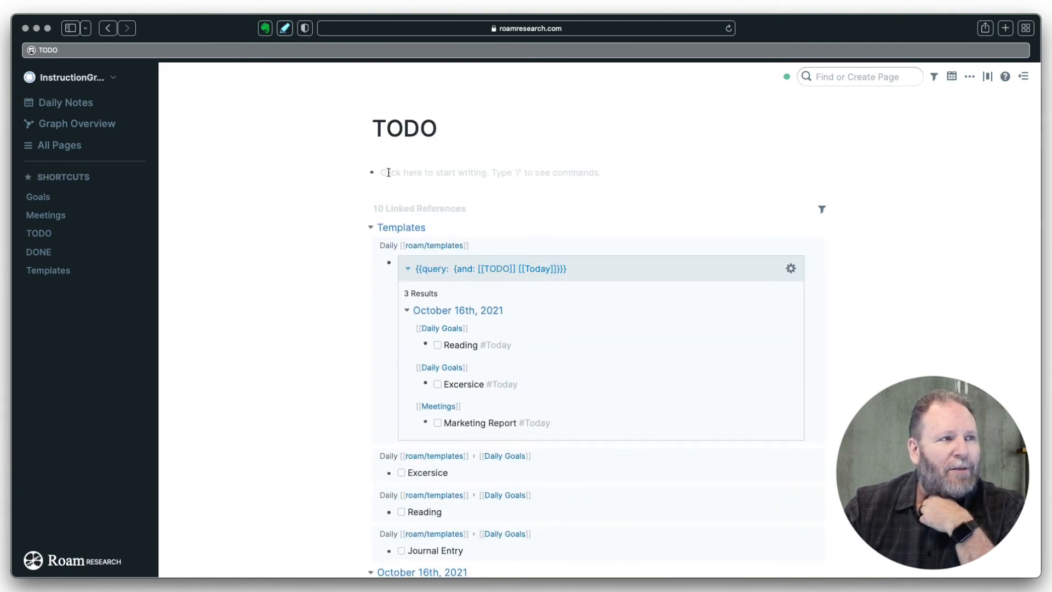
click(388, 175)
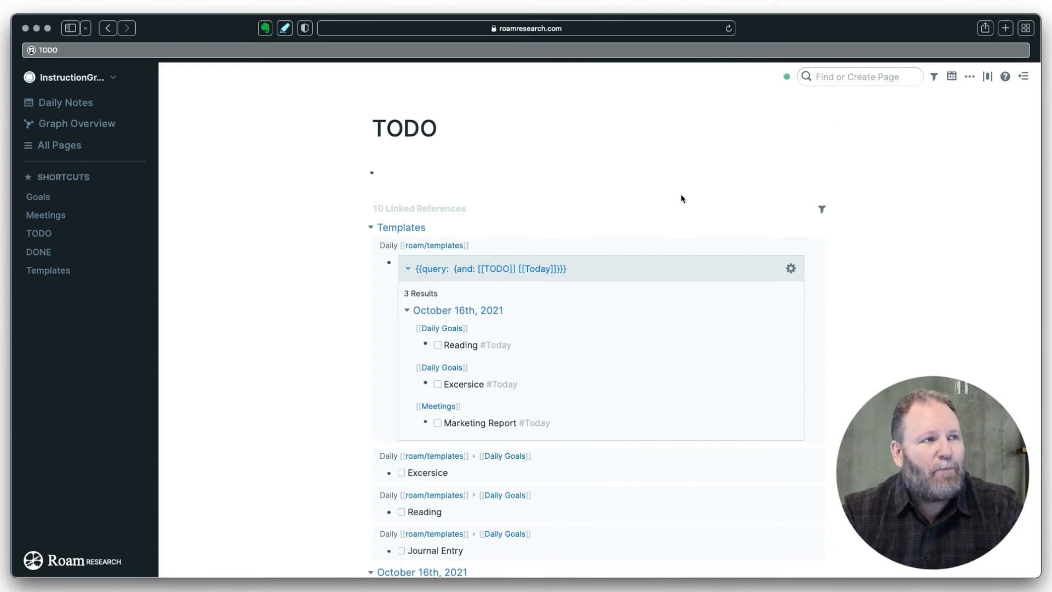
- Insert the query {and: [[TODO]] [[ThisWeek]]} into the TODO page's first block
text(/)
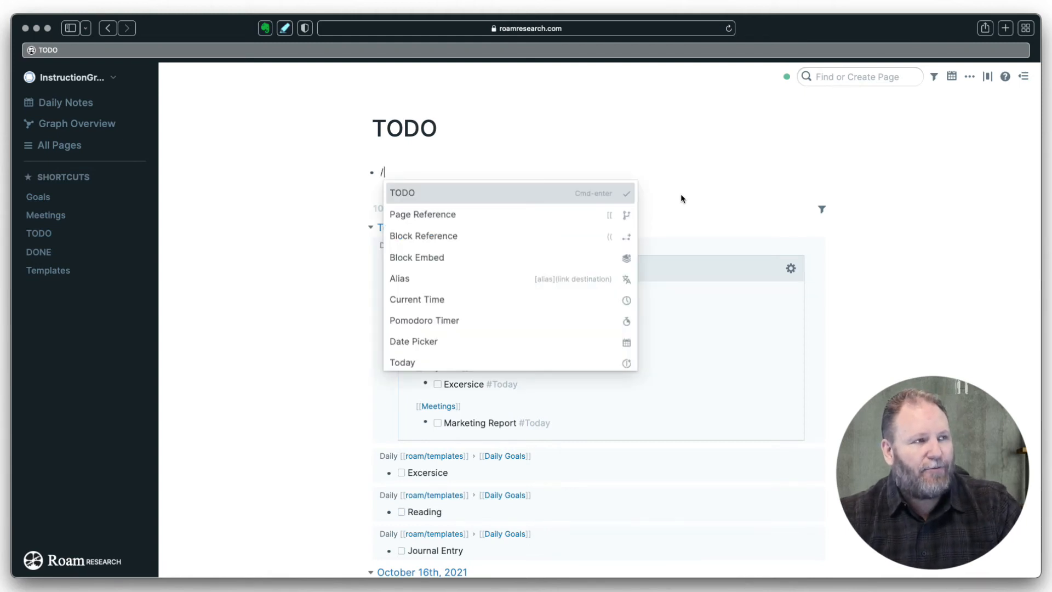
text(q)
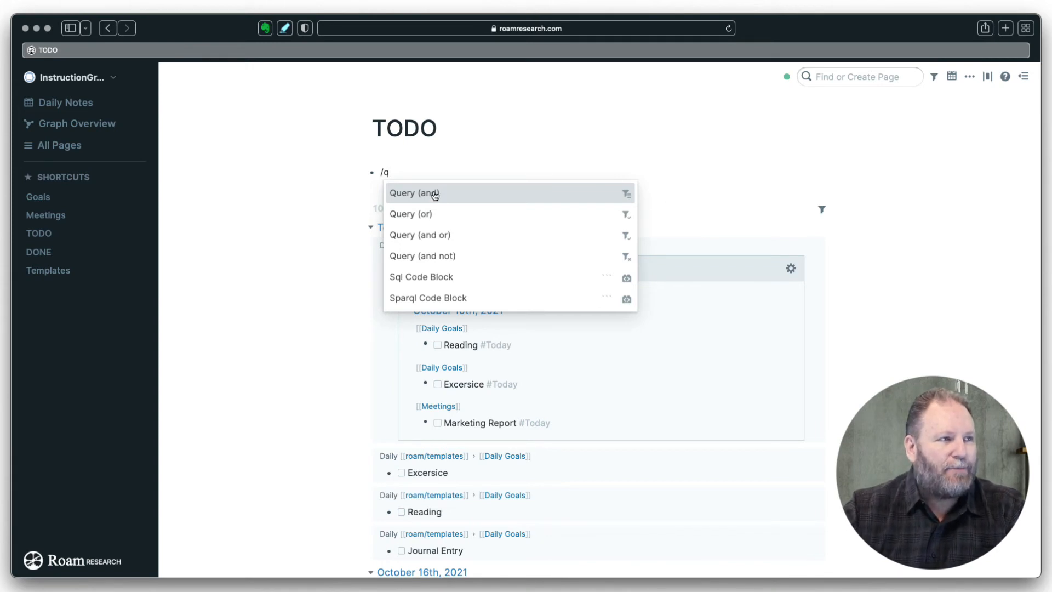
key(Return)
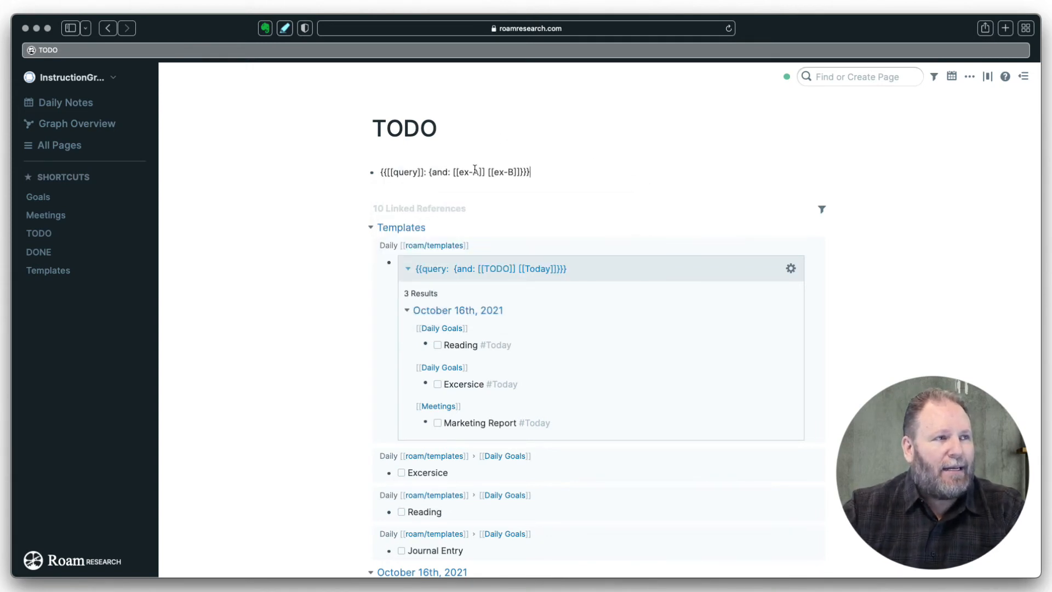
drag(479, 174, 459, 172)
text(to)
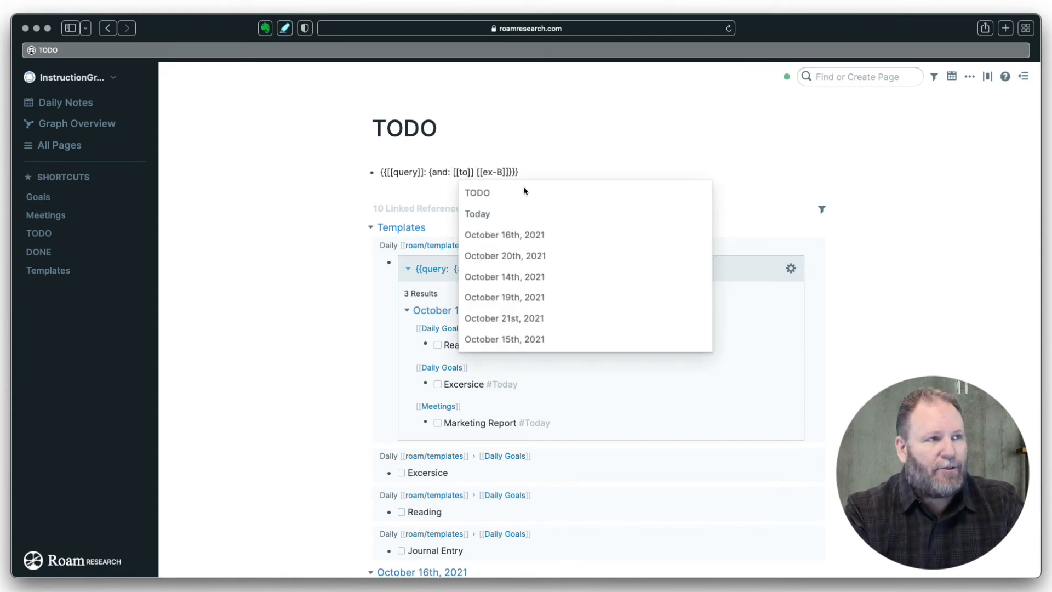
click(487, 193)
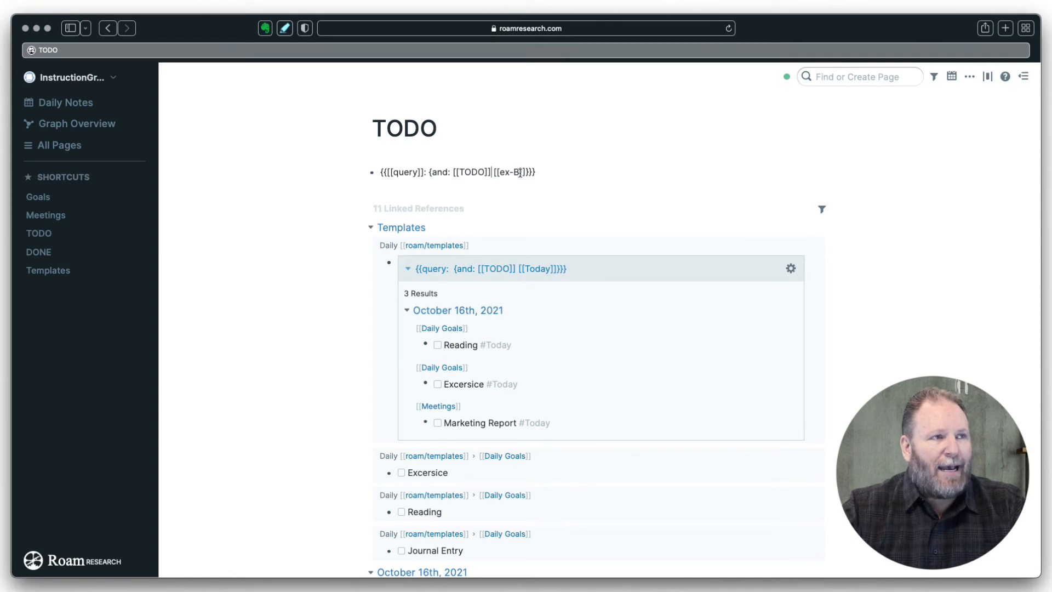
drag(520, 173, 502, 170)
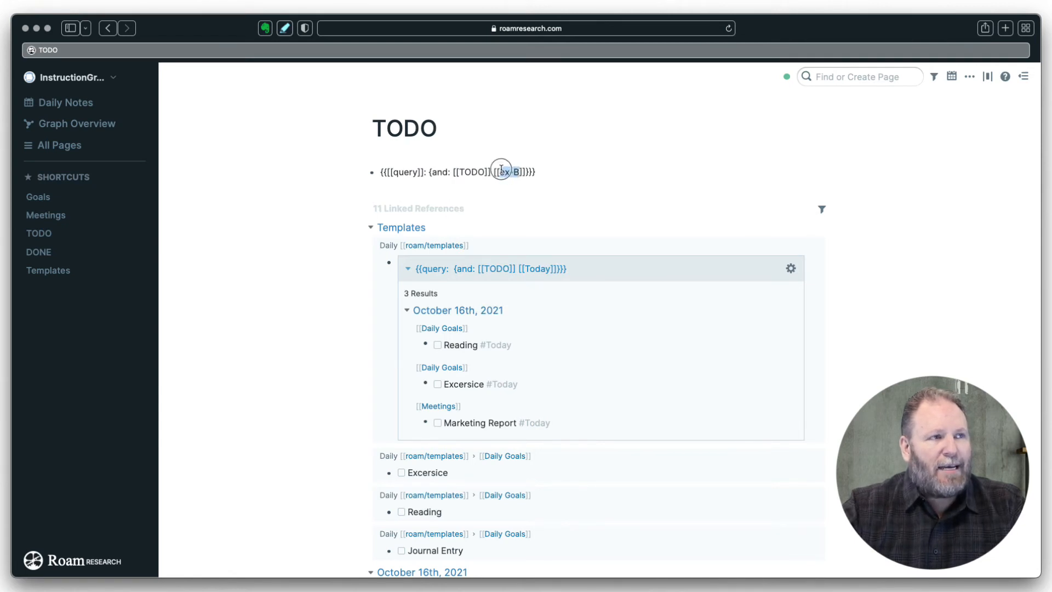
text(ThisWee)
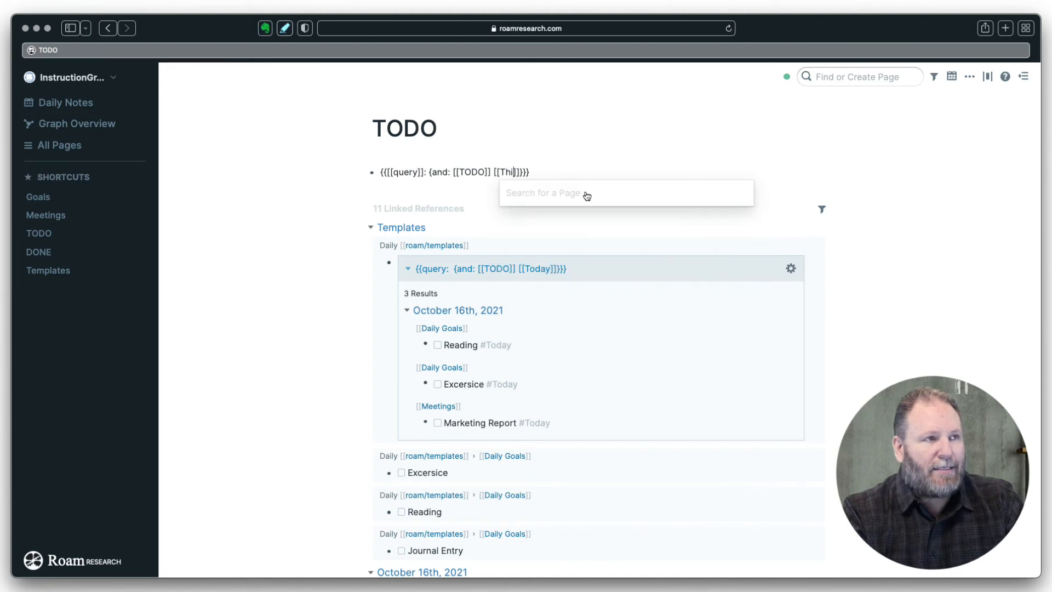
text(k)
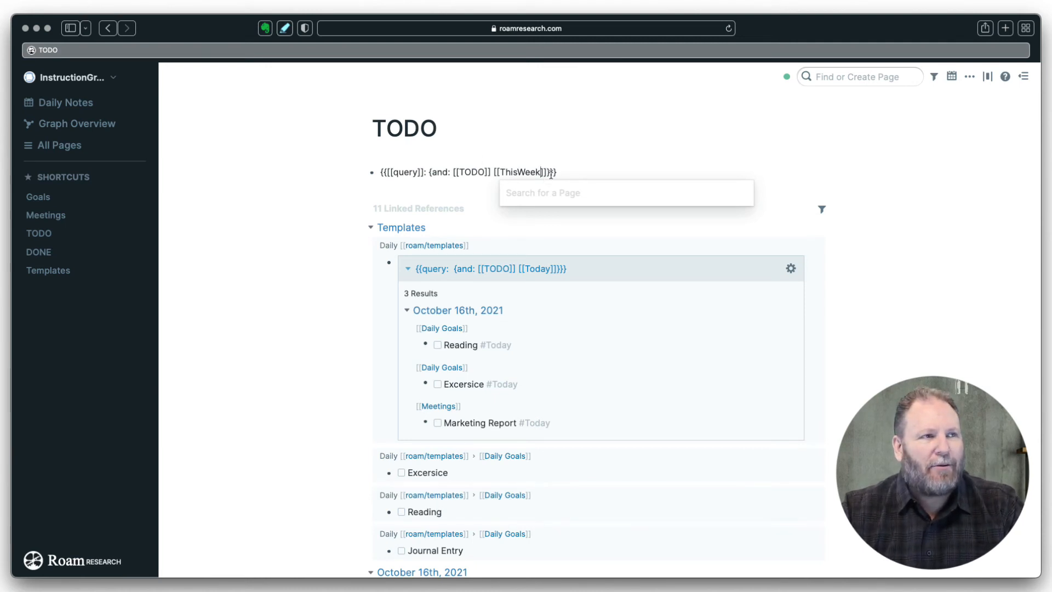
click(568, 173)
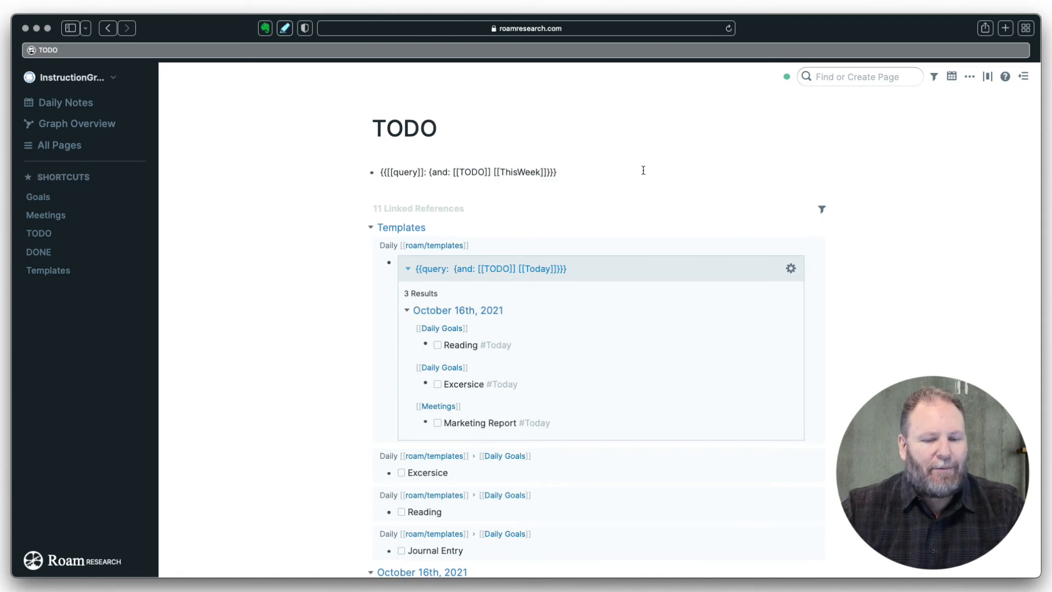
key(Return)
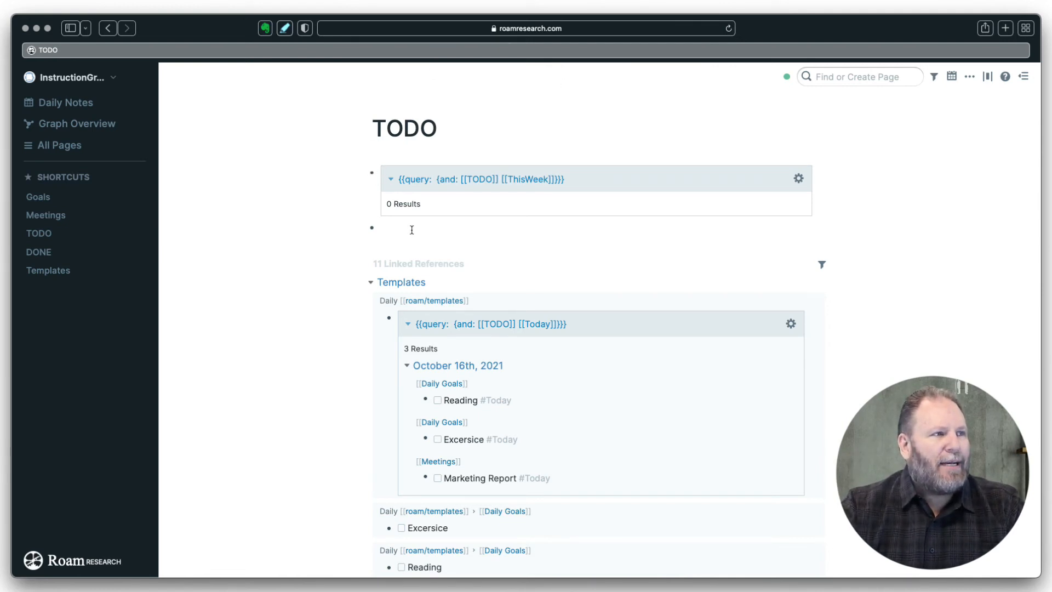
- Add a 'Weekly' H2 heading block above the query
key(Up)
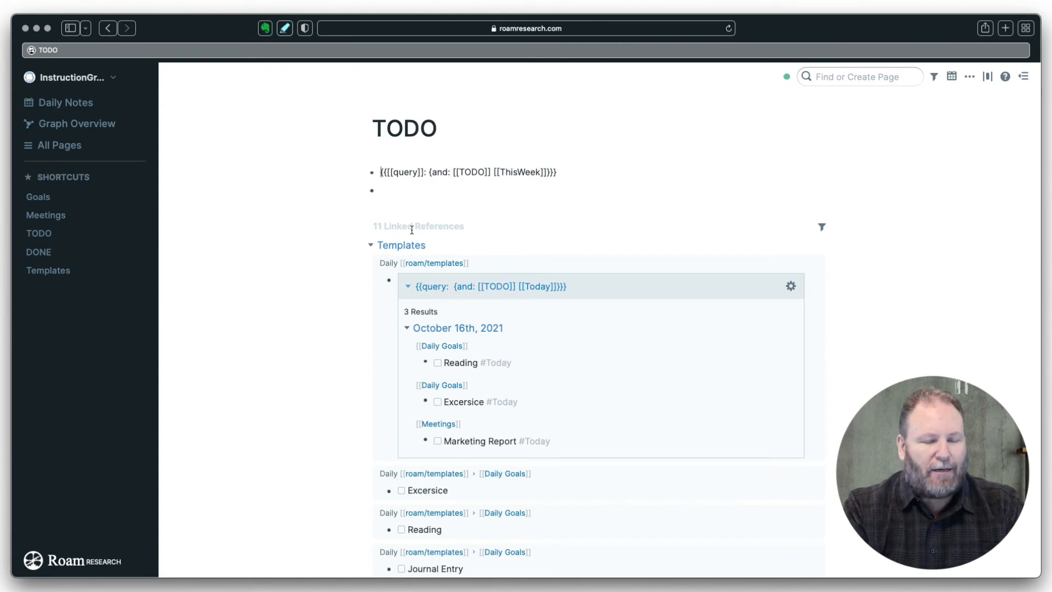
key(Return)
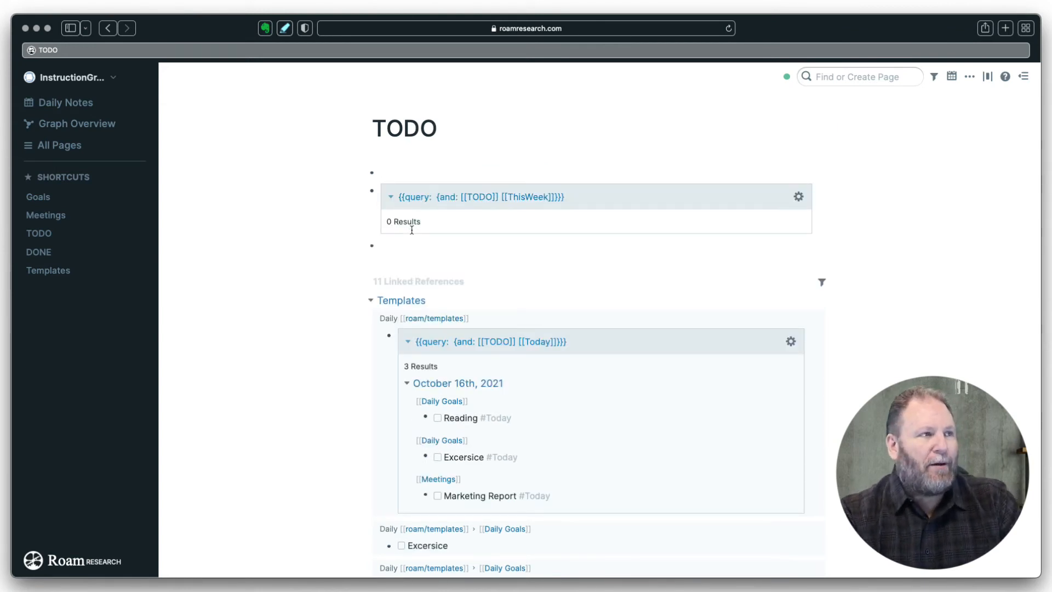
text(Weekly)
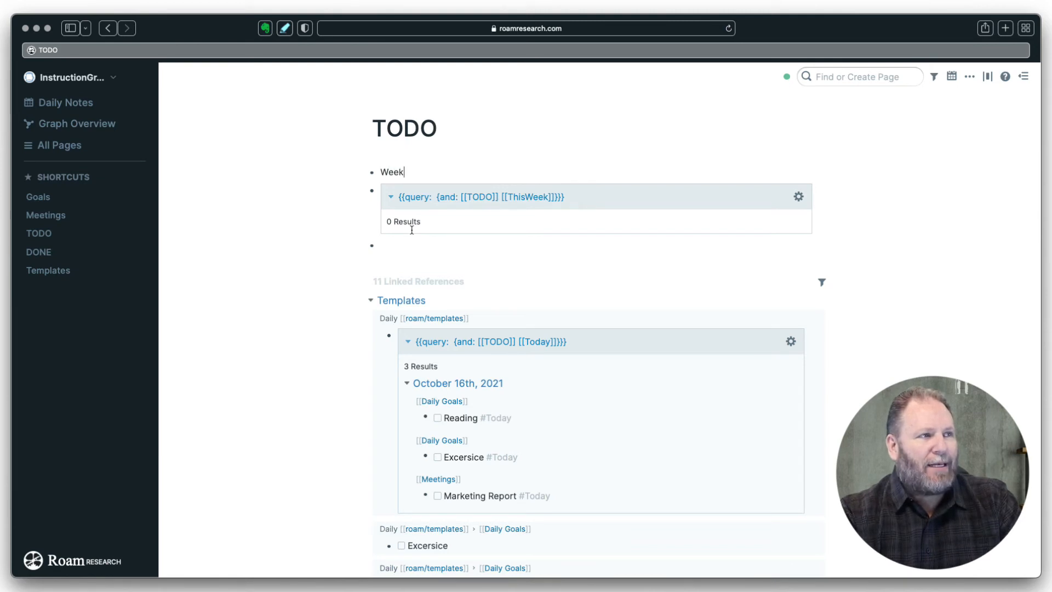
right_click(376, 176)
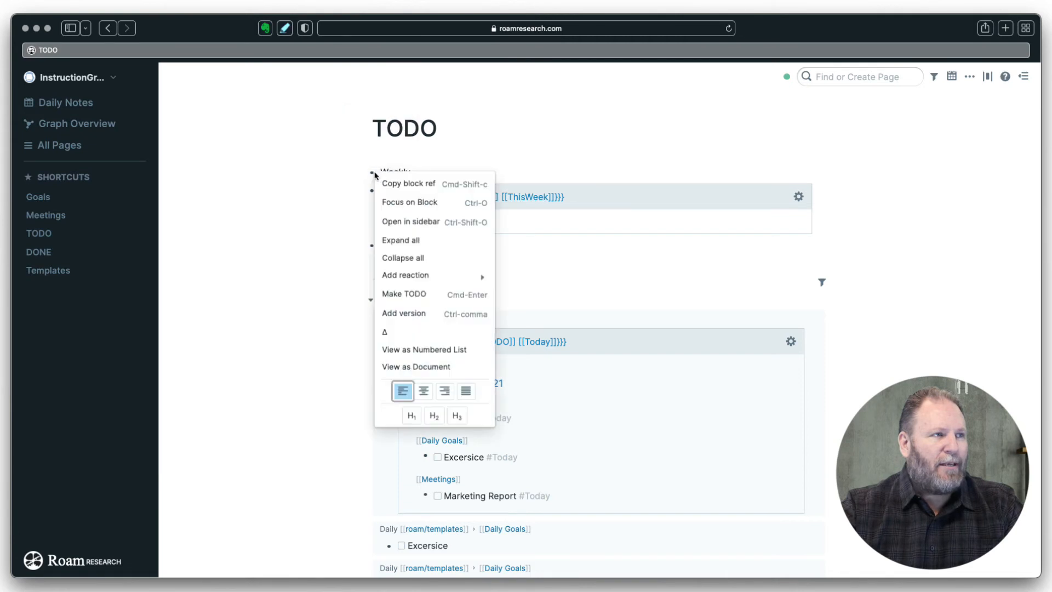
click(436, 417)
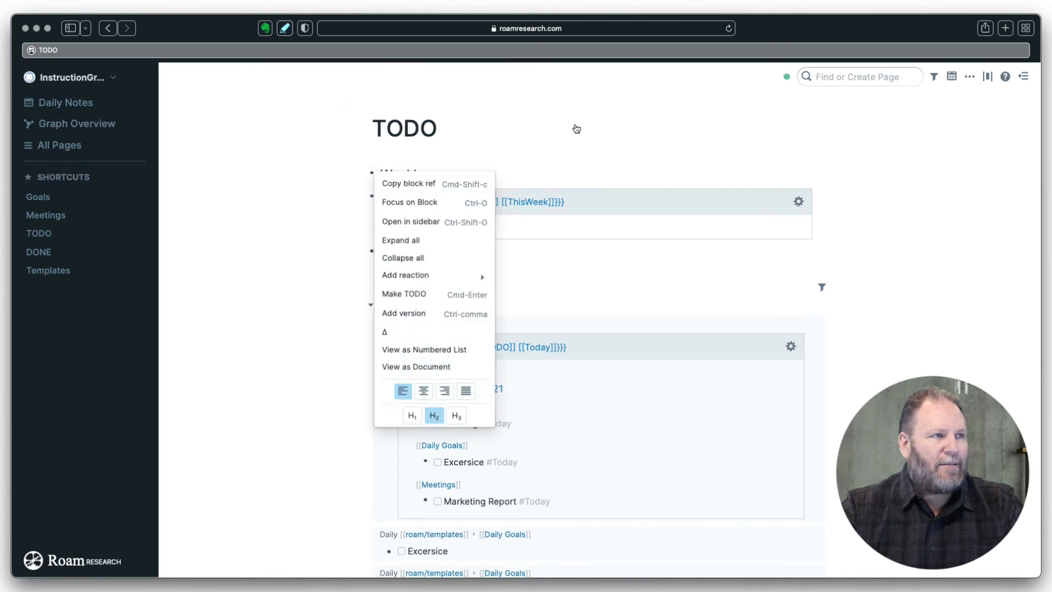
click(578, 143)
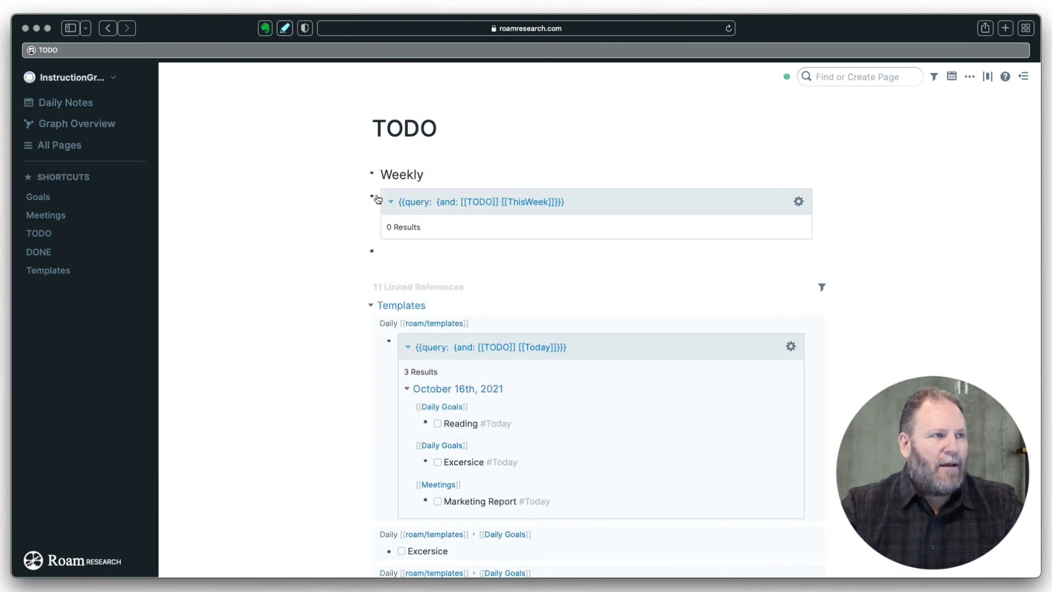
- Indent the ThisWeek query under the Weekly heading so it renders
click(455, 176)
key(Down)
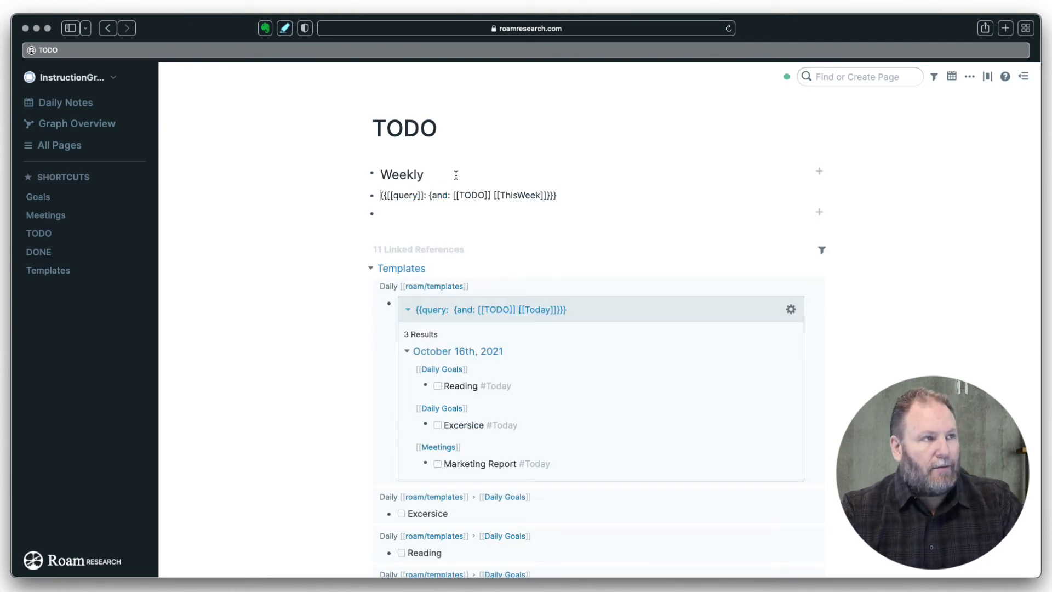
key(Tab)
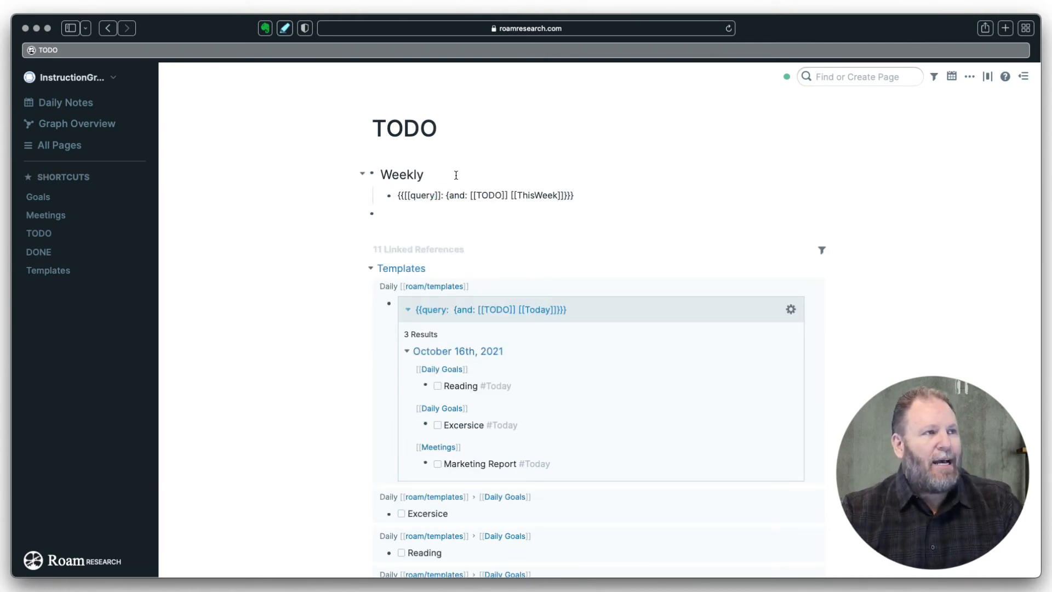
click(430, 172)
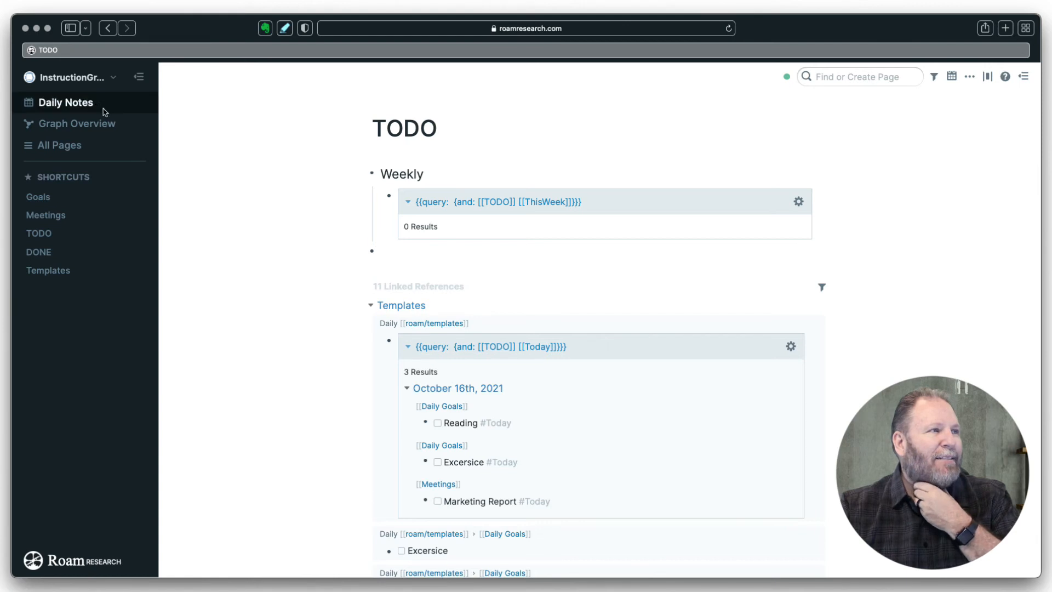
- Return to the October 16th daily note, close the Goals side panel, and open the TODO page alongside
click(81, 103)
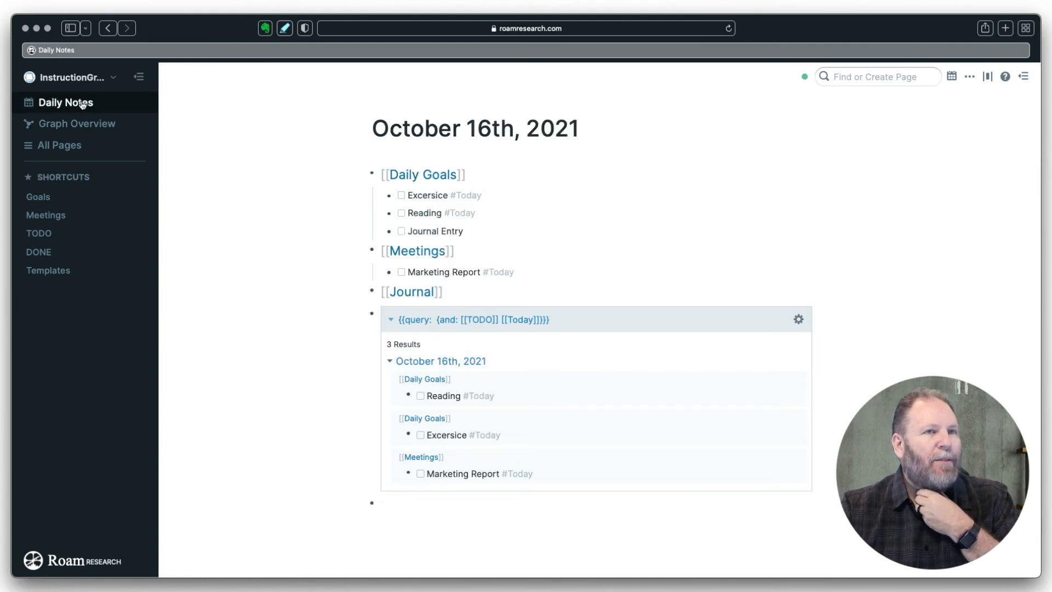
click(1022, 76)
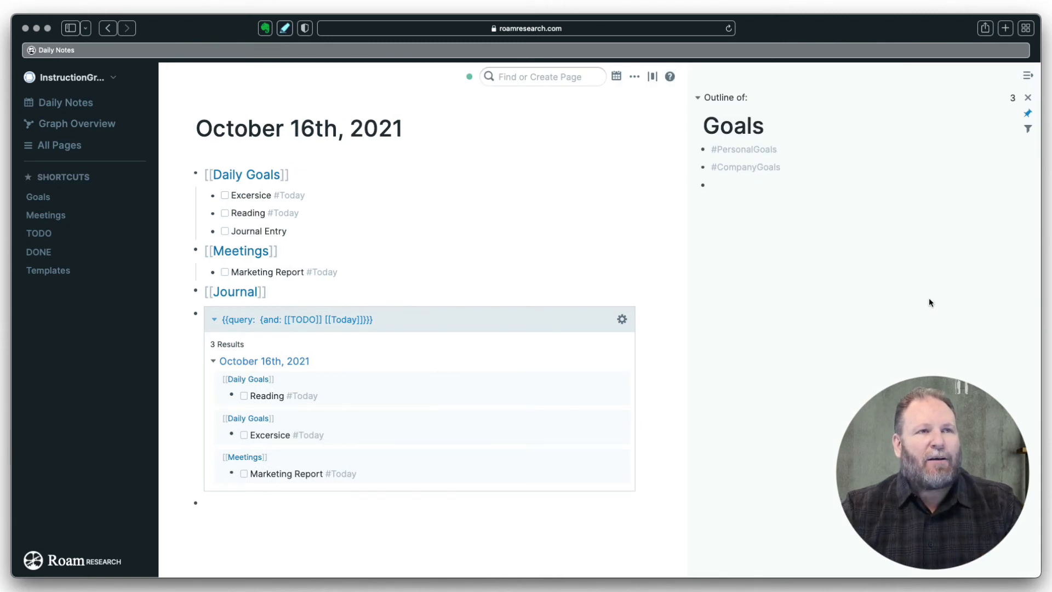
click(1028, 114)
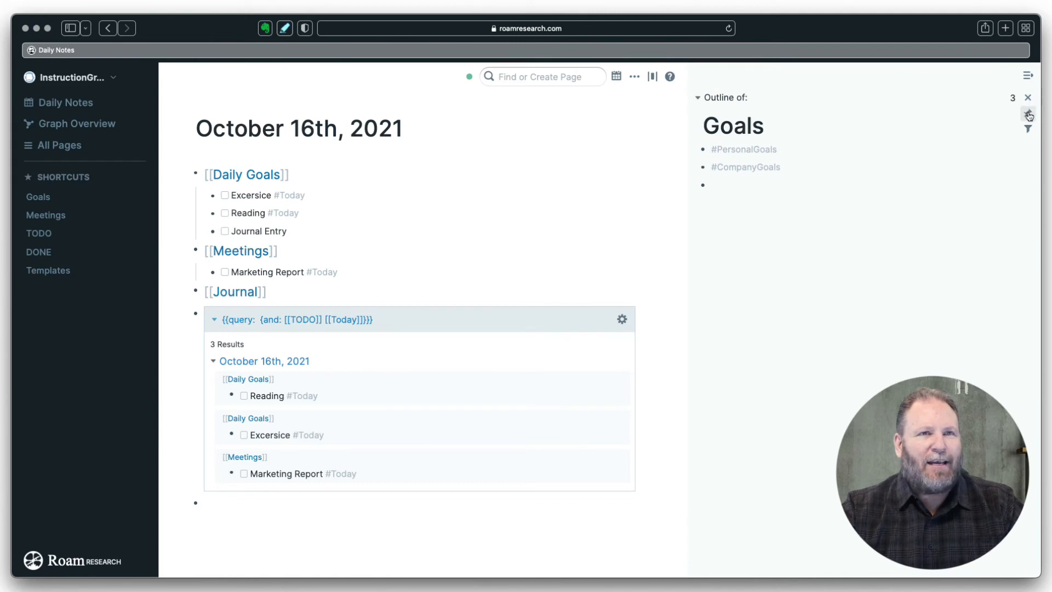
click(1028, 98)
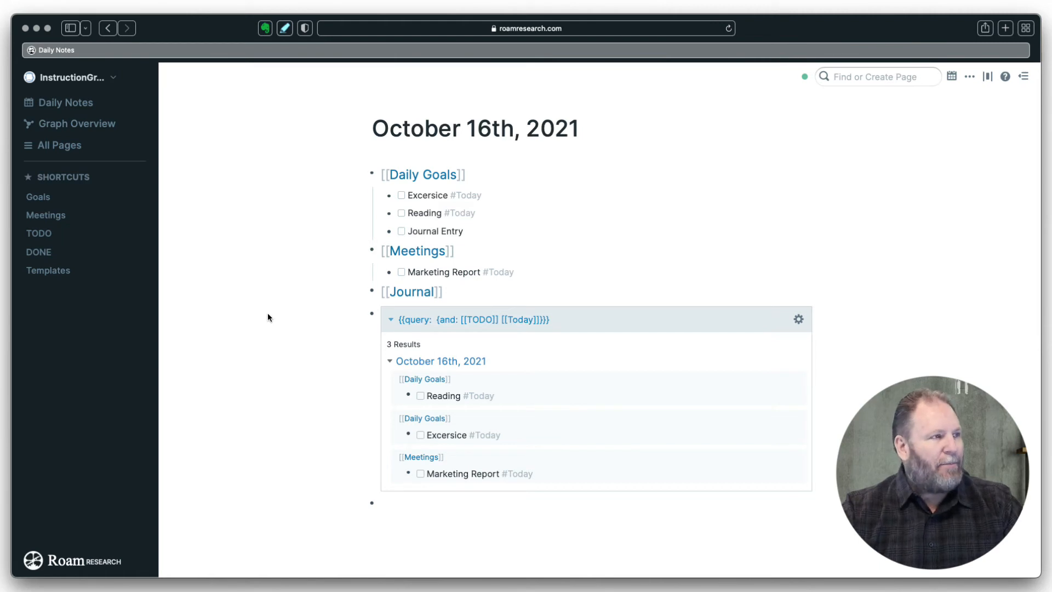
shift+click(42, 234)
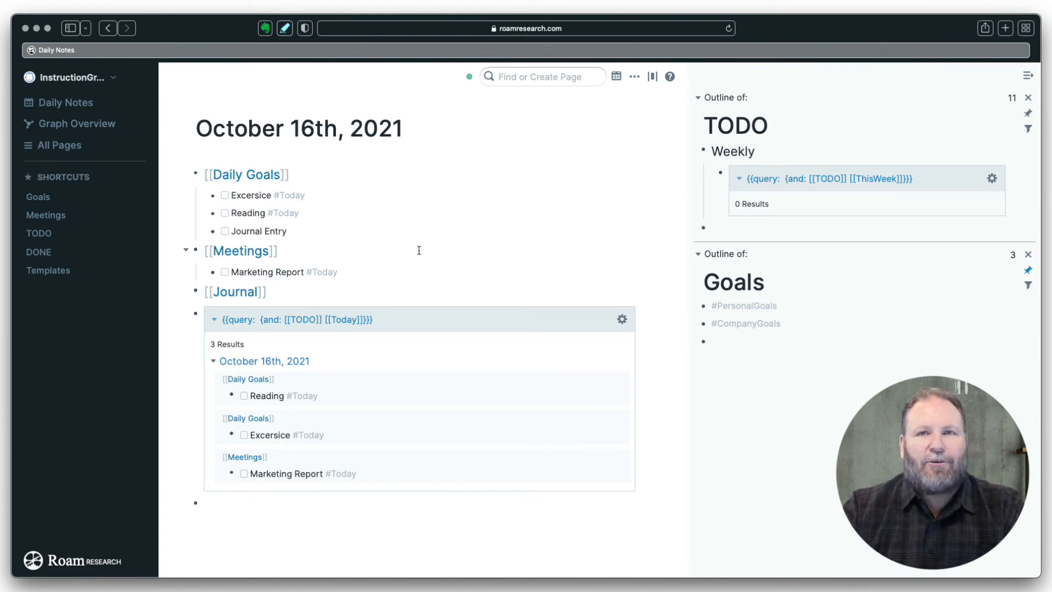
- Replace the Marketing Report task's #Today tag with #ThisWeek so it moves into the Weekly query
click(358, 474)
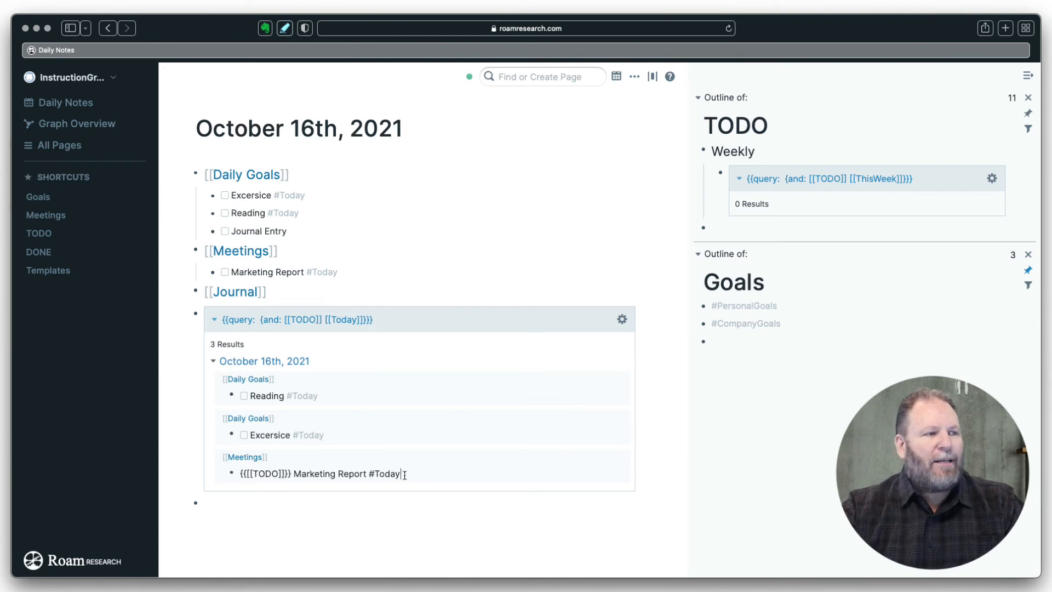
drag(401, 474, 377, 470)
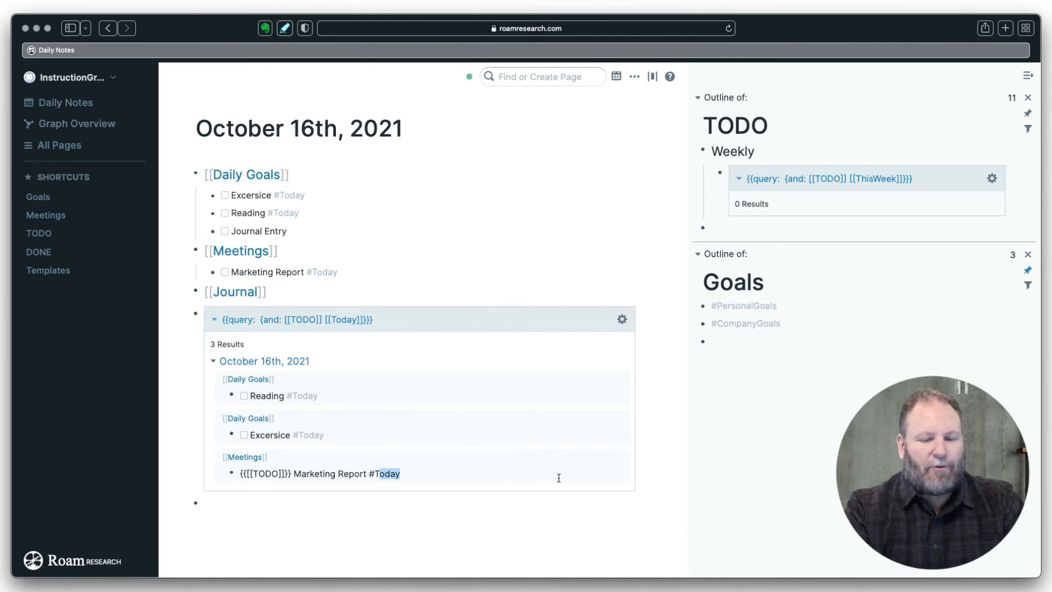
key(BackSpace)
key(BackSpace)
text(Thi)
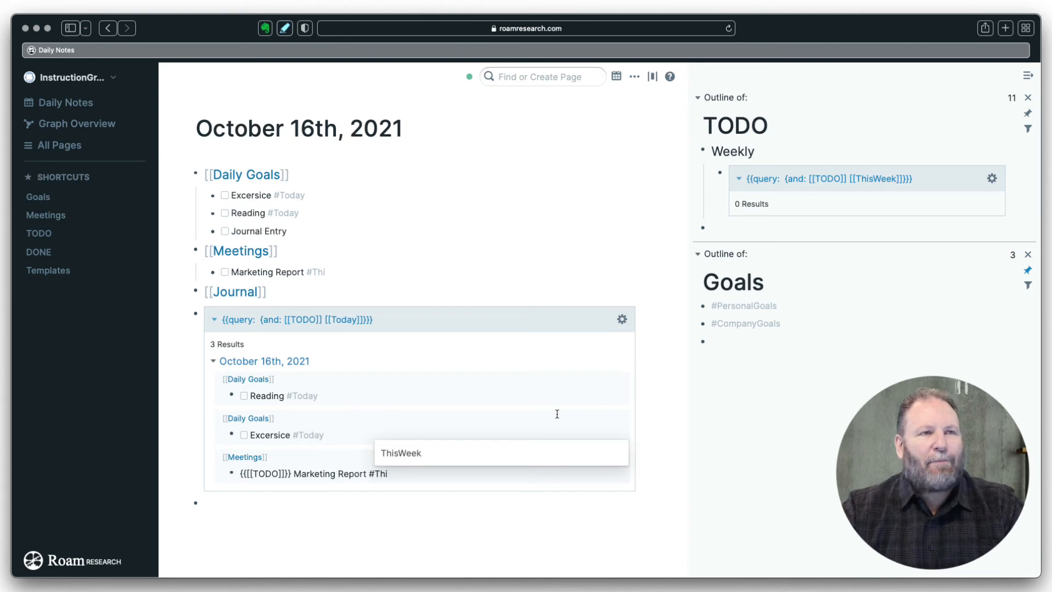
click(412, 454)
click(531, 206)
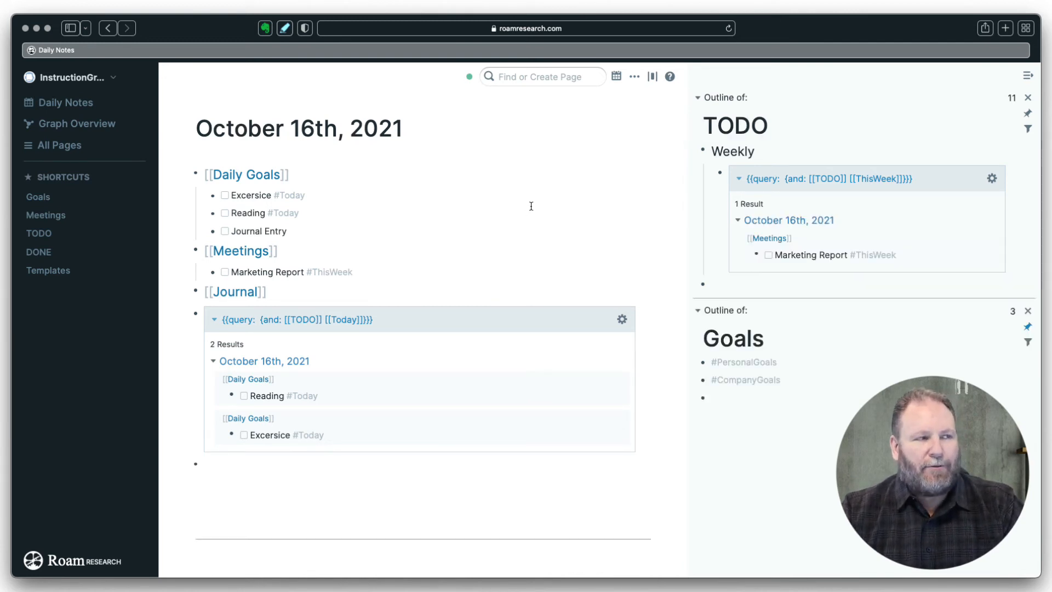
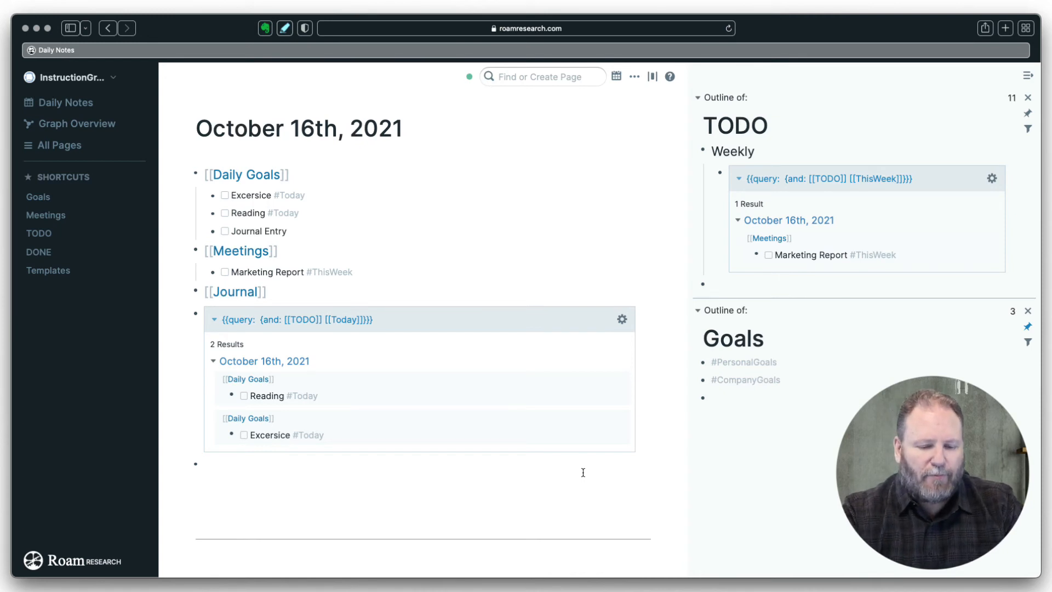
- Add three person page links as separate bullets on the October 16th daily note
text([[)
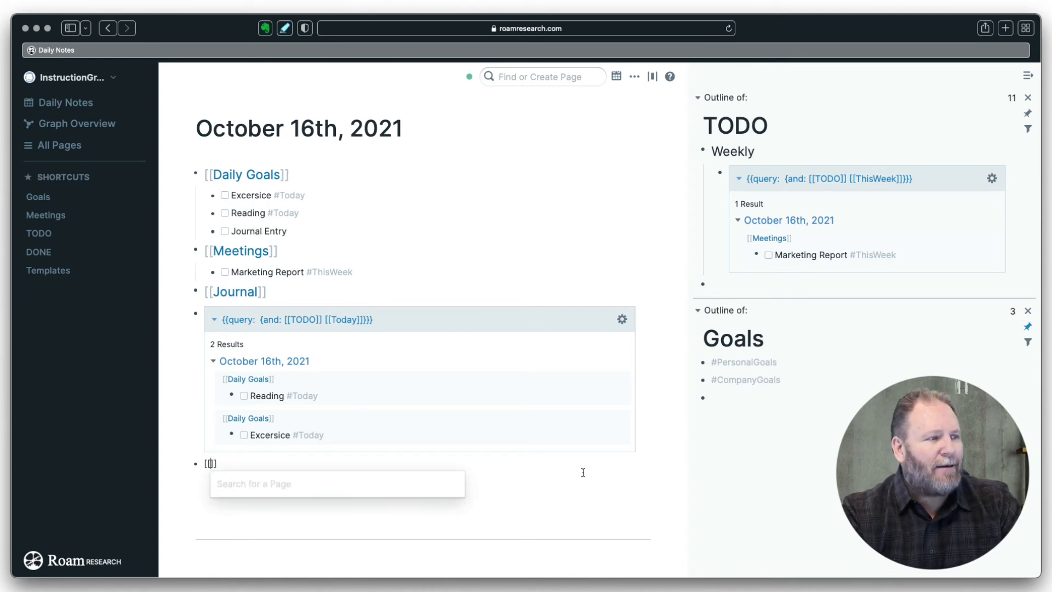
text(Jay)
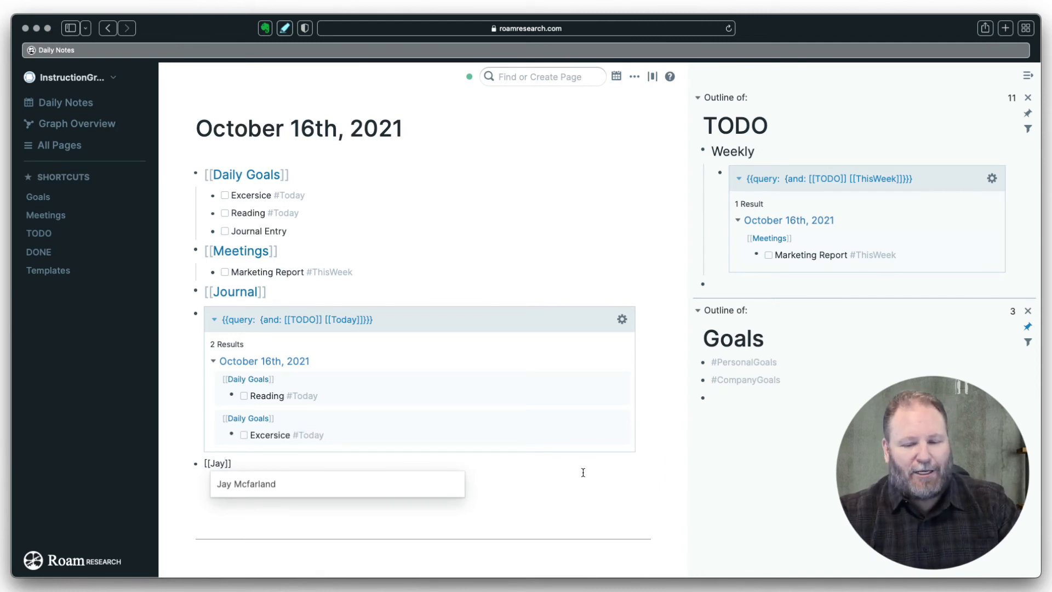
key(Return)
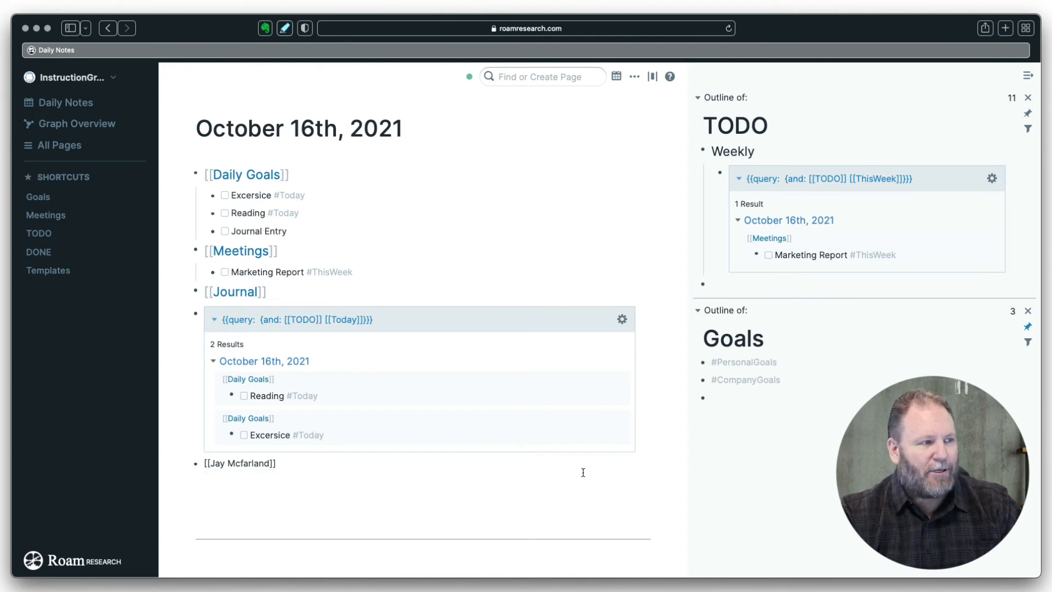
key(Return)
text([[)
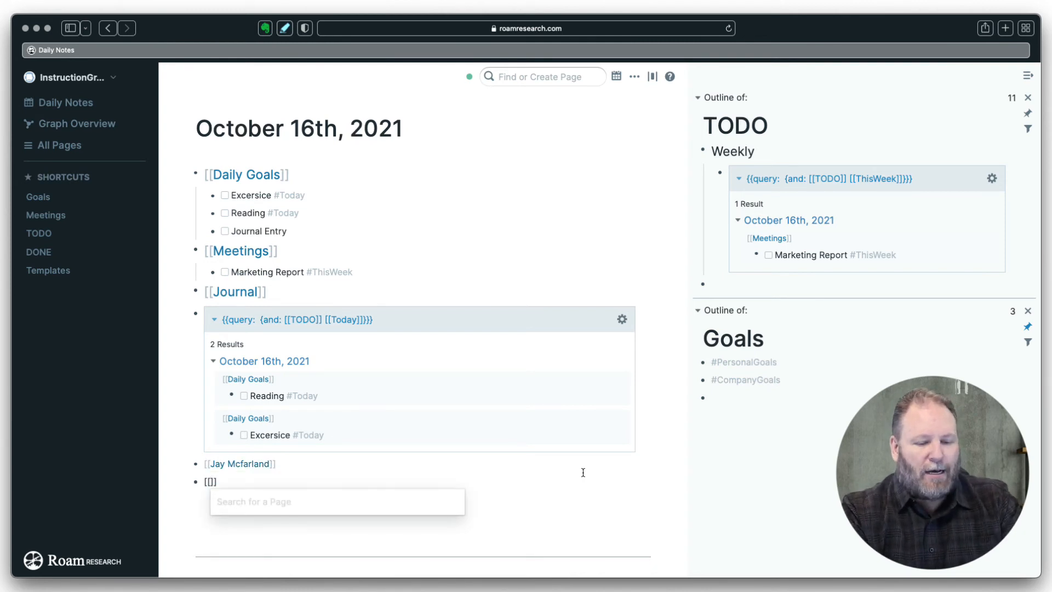
text(John S)
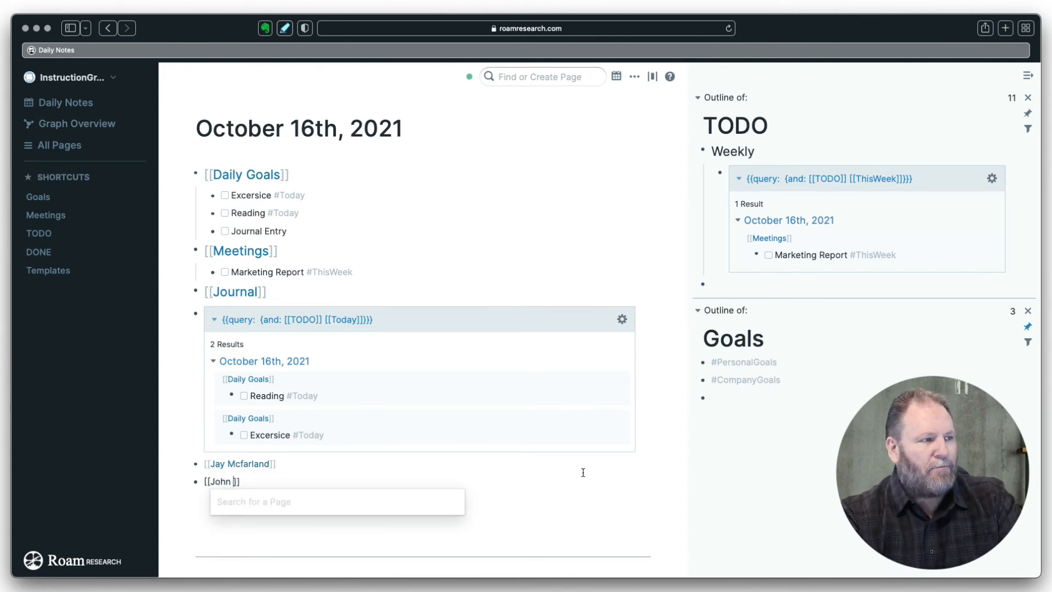
text(mith)
key(Return)
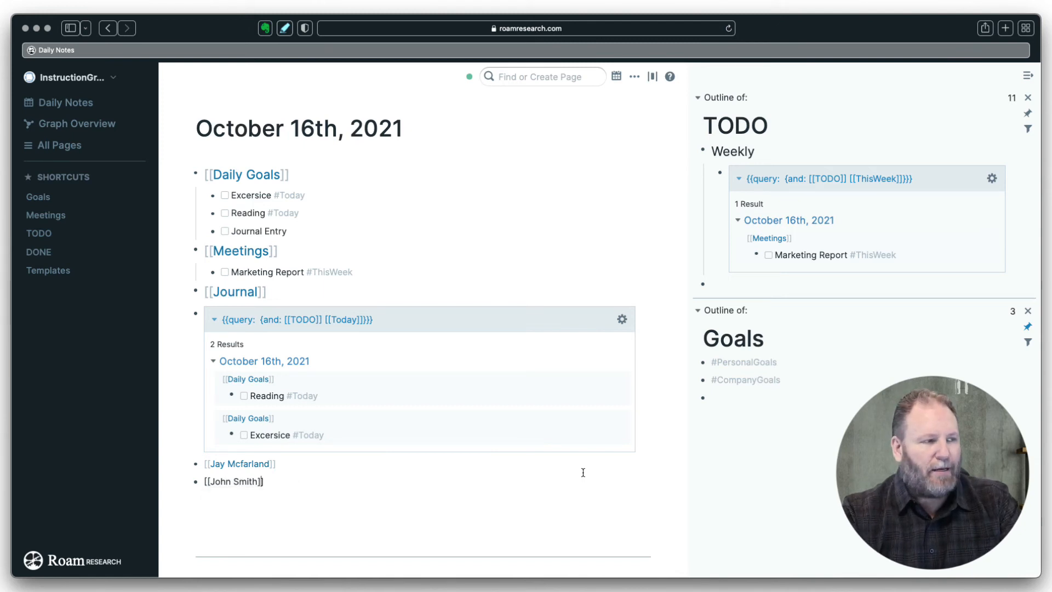
key(Return)
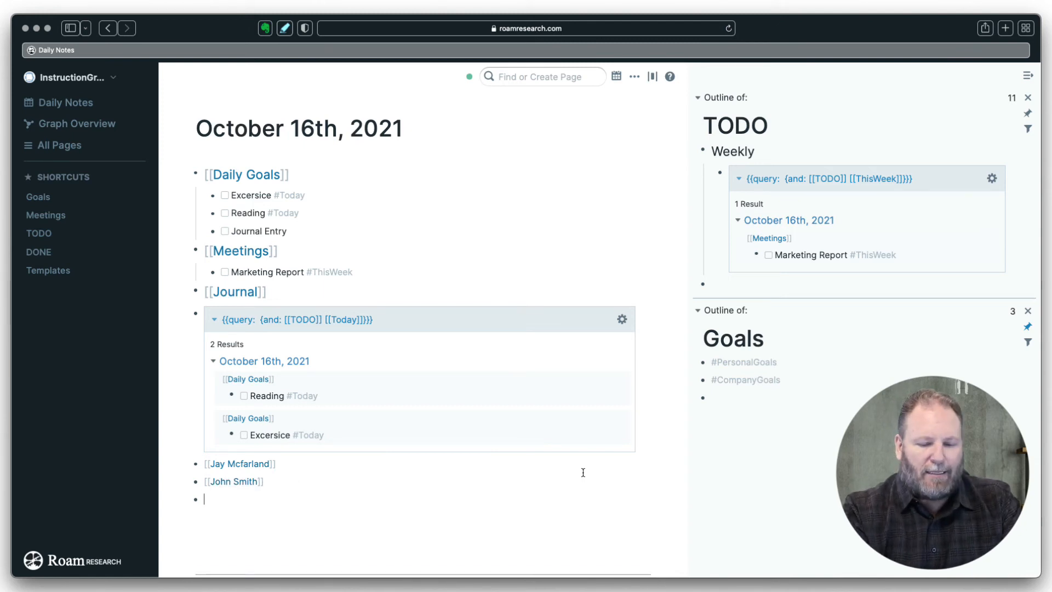
text([[)
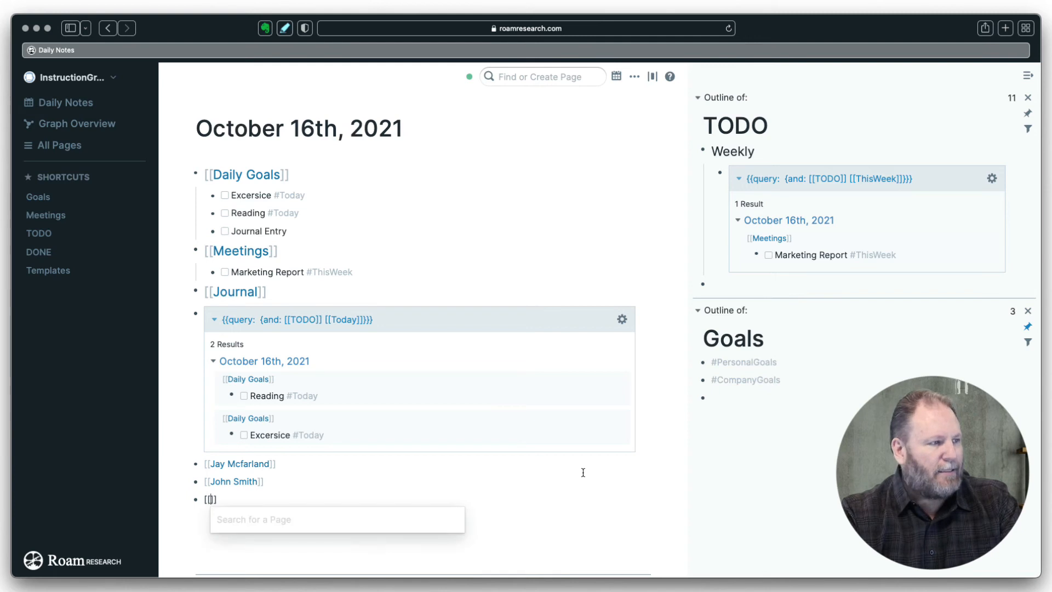
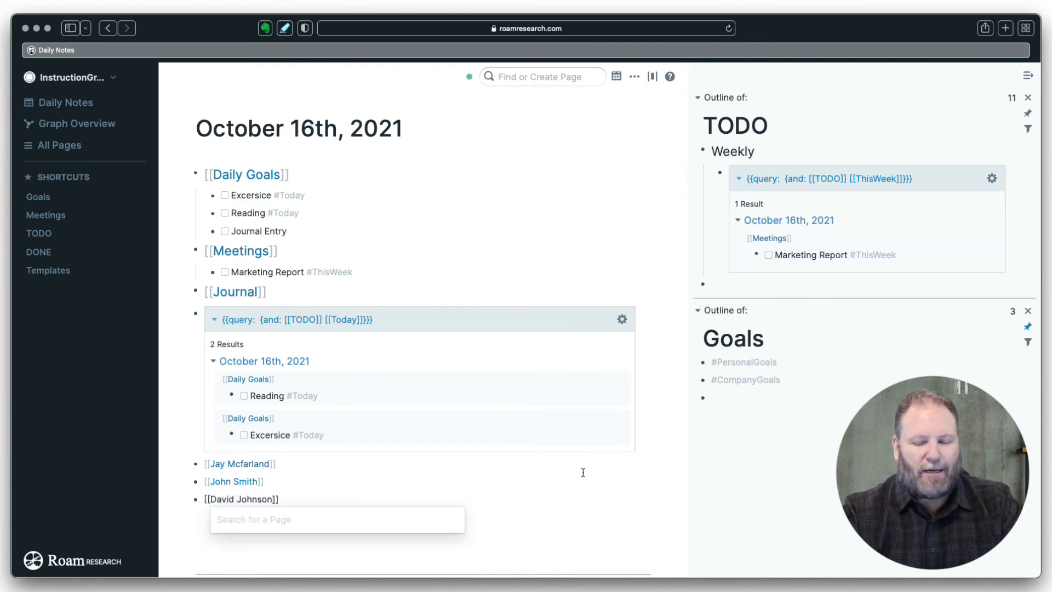
key(Right)
key(Right)
key(Return)
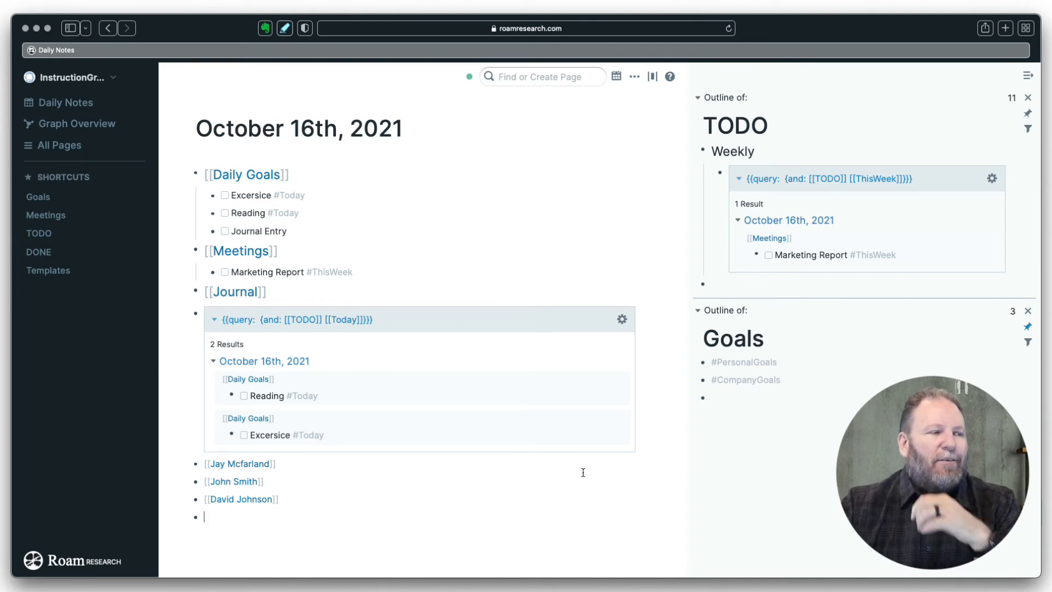
- Open the first person's page from its link
click(307, 465)
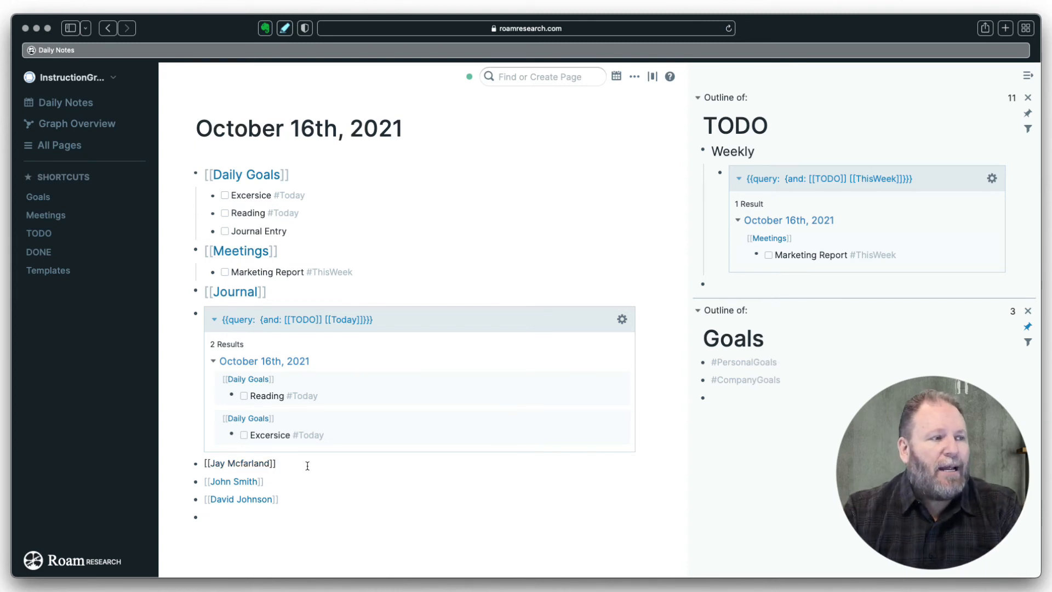
click(294, 503)
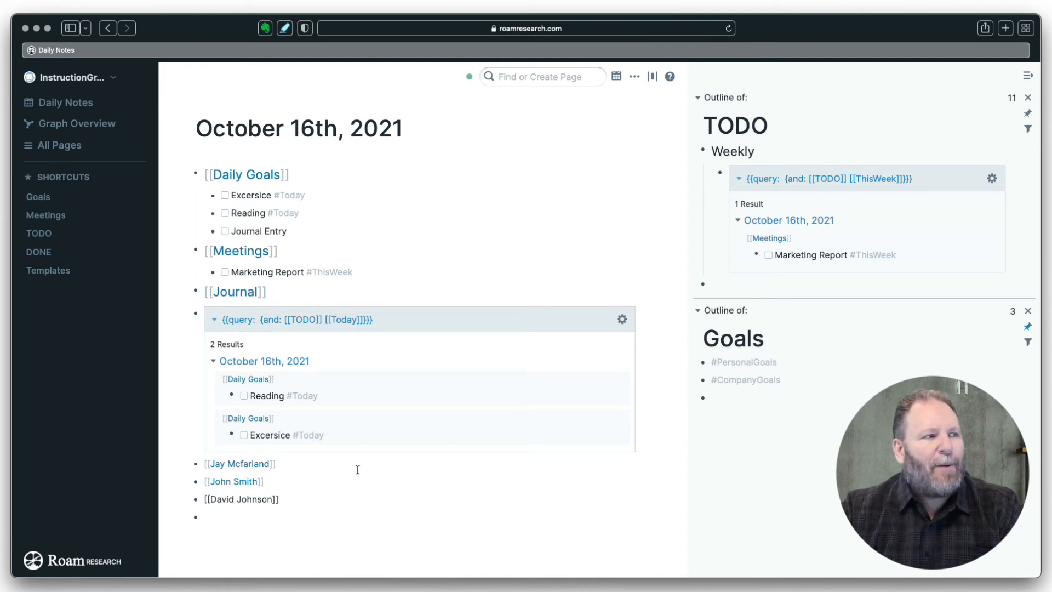
click(256, 464)
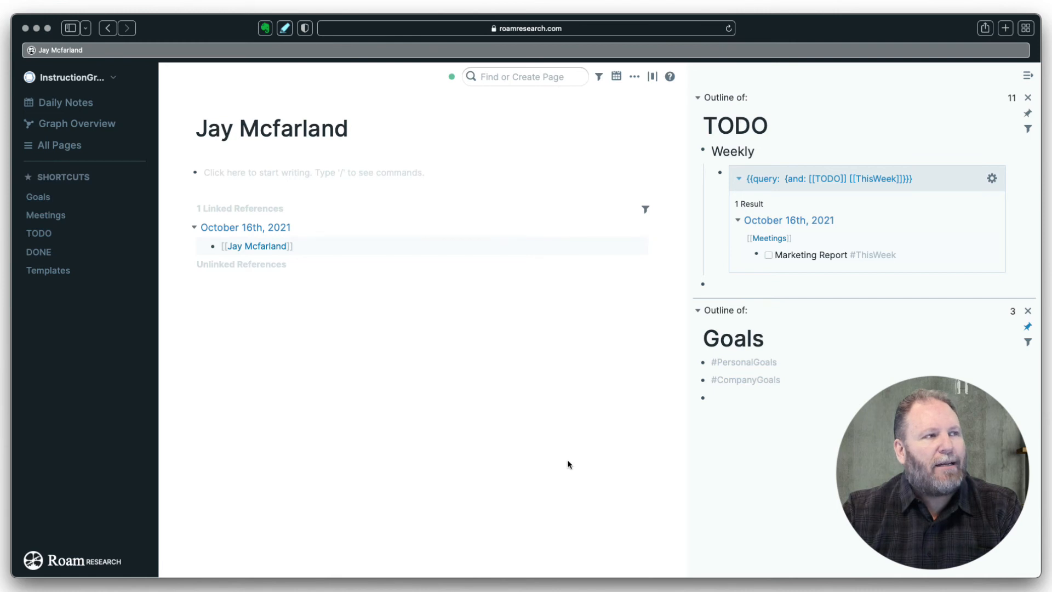
- Write an Assignments bullet on the person's page with a nested and-query template
click(222, 170)
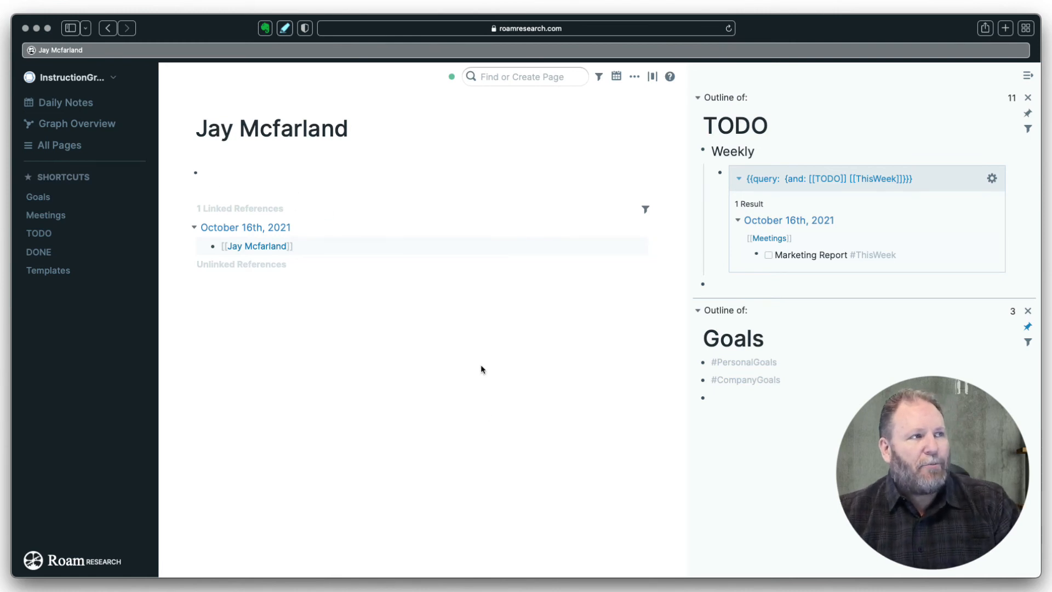
text(A)
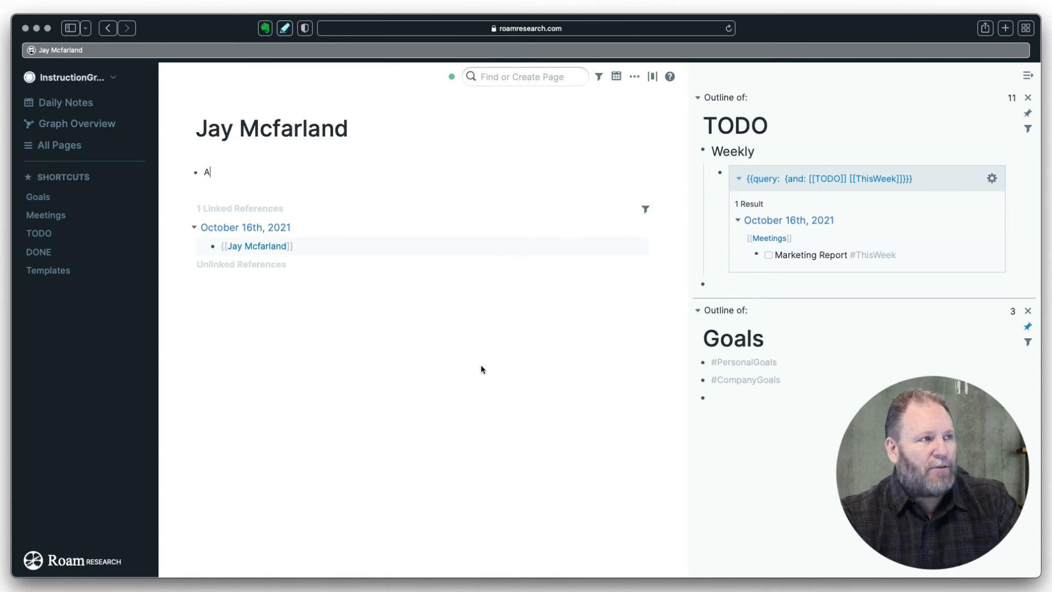
text(ssignments)
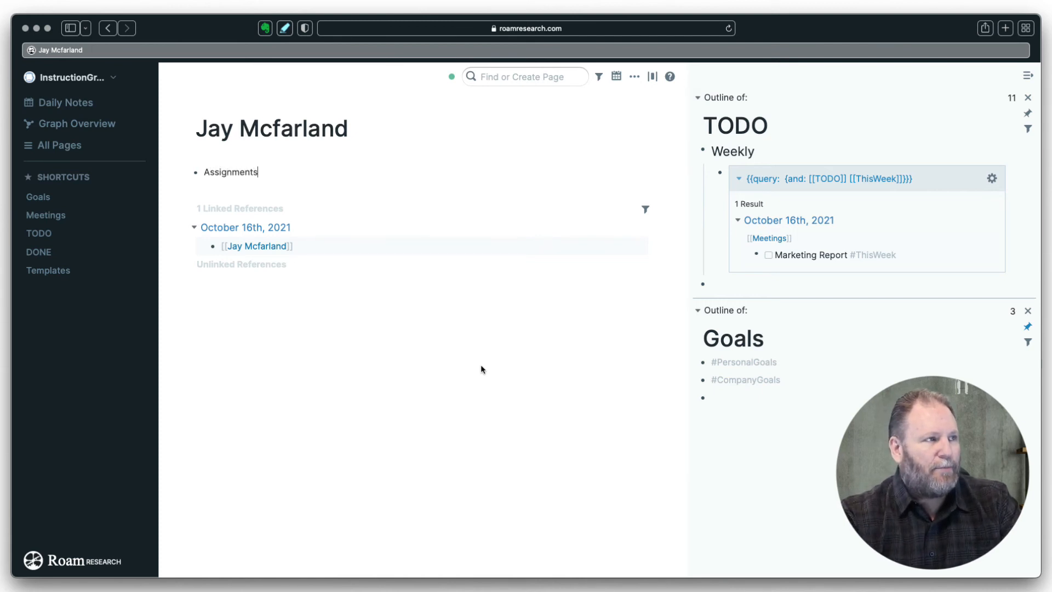
key(Return)
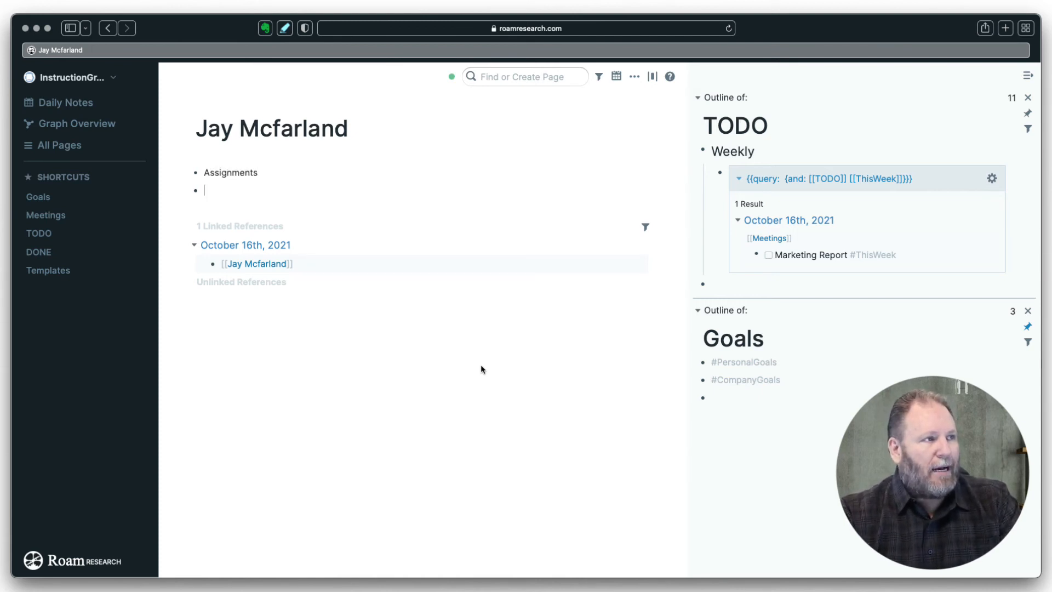
key(Tab)
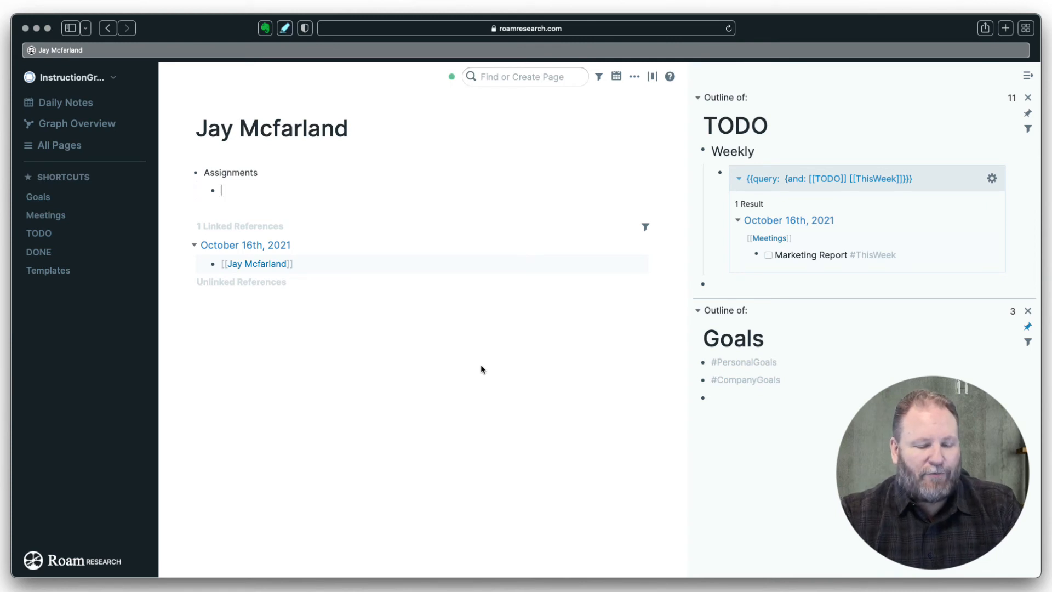
text(/q)
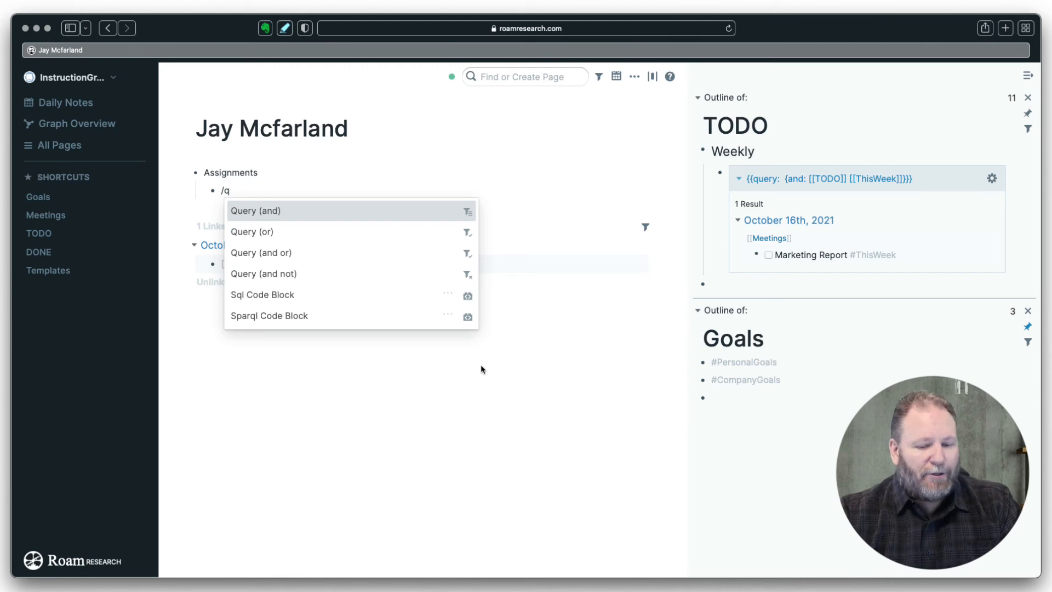
key(Return)
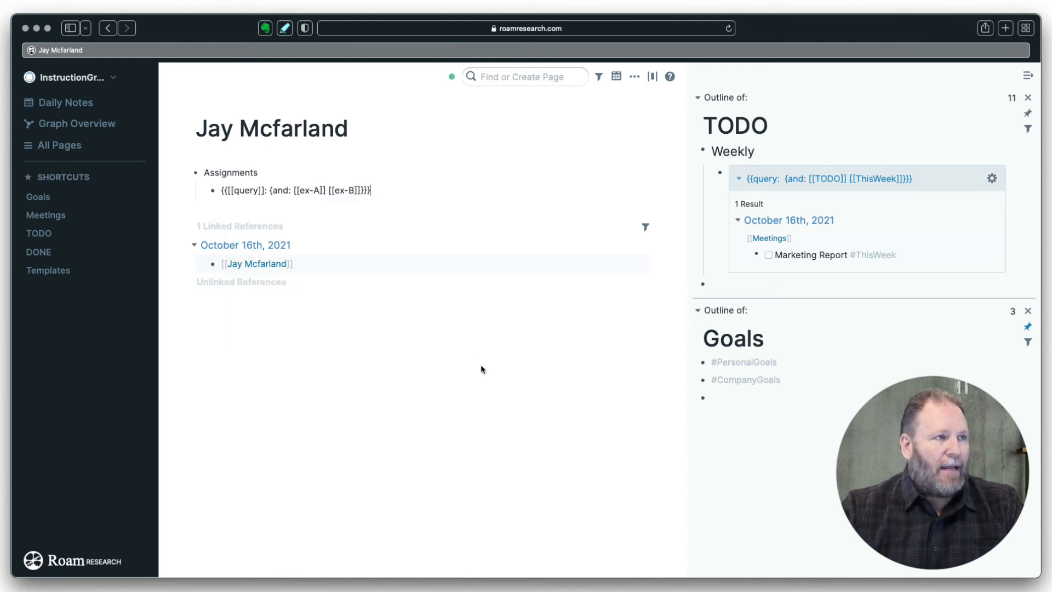
- Fill the query terms with TODO and the team member's page so it renders
drag(319, 190, 299, 190)
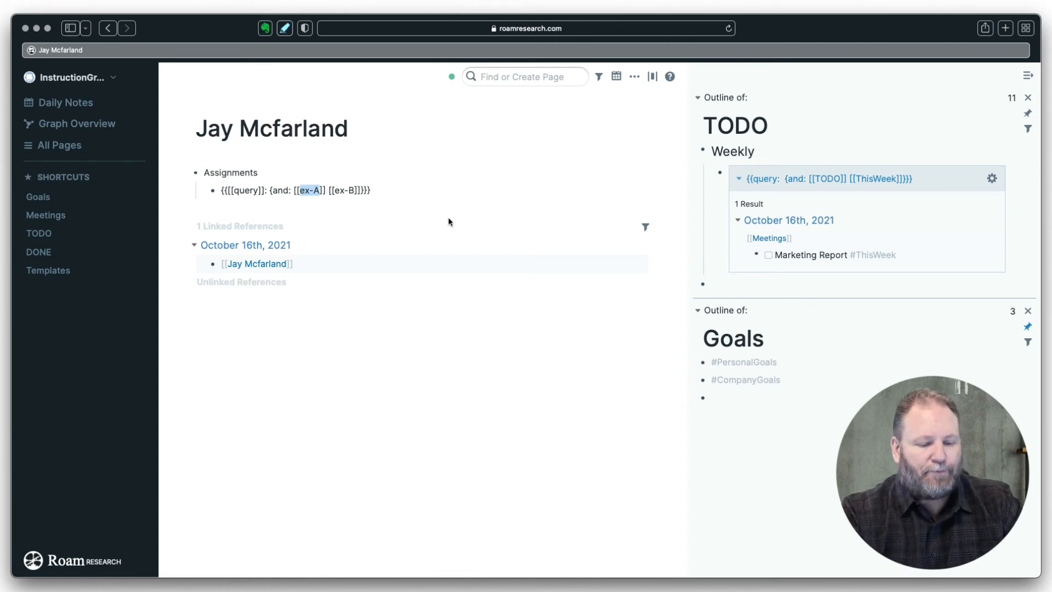
text(to)
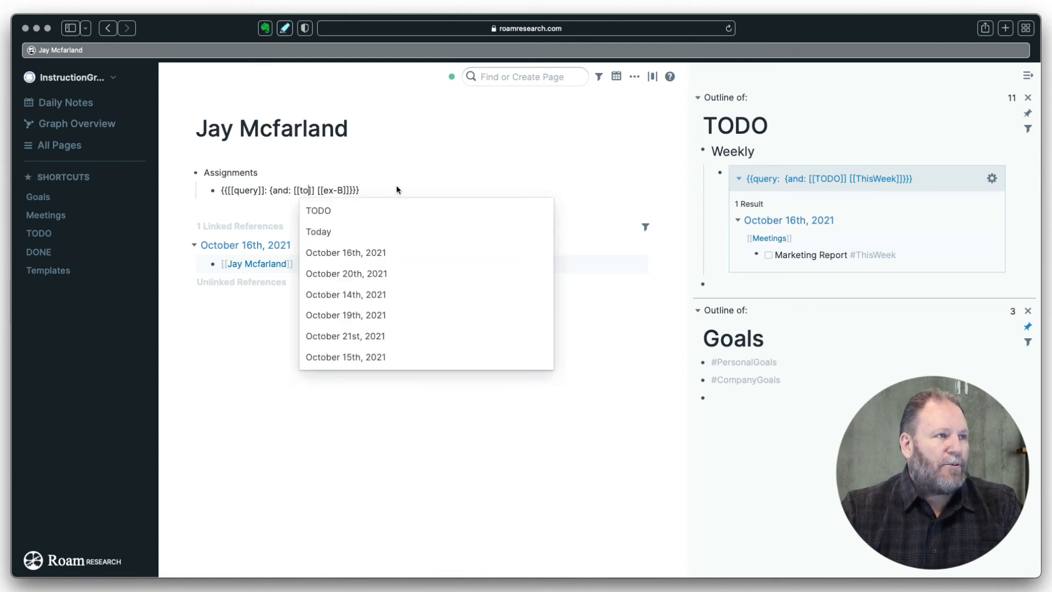
click(324, 211)
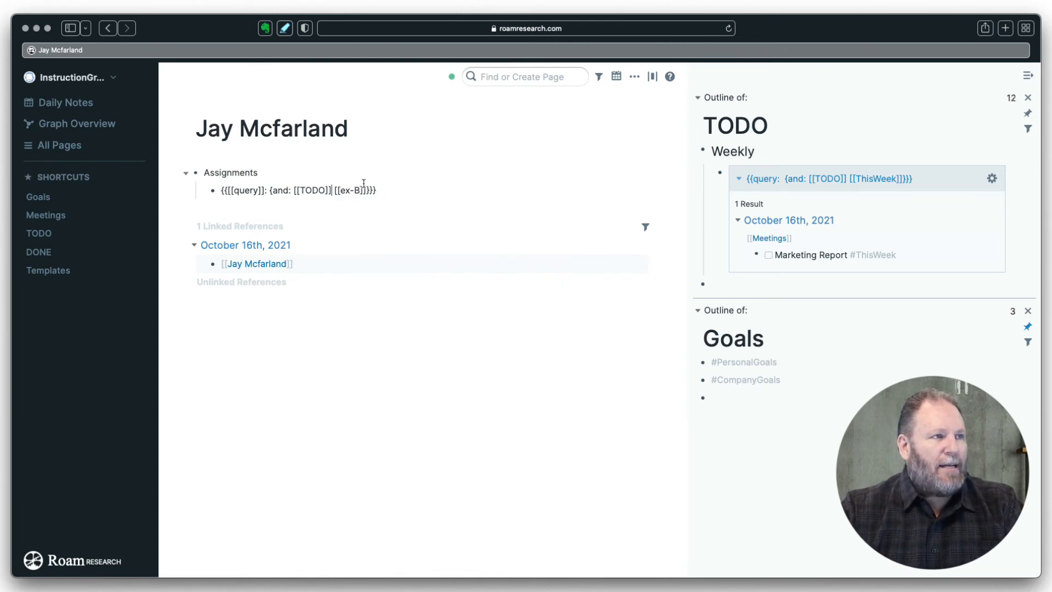
drag(361, 190, 343, 189)
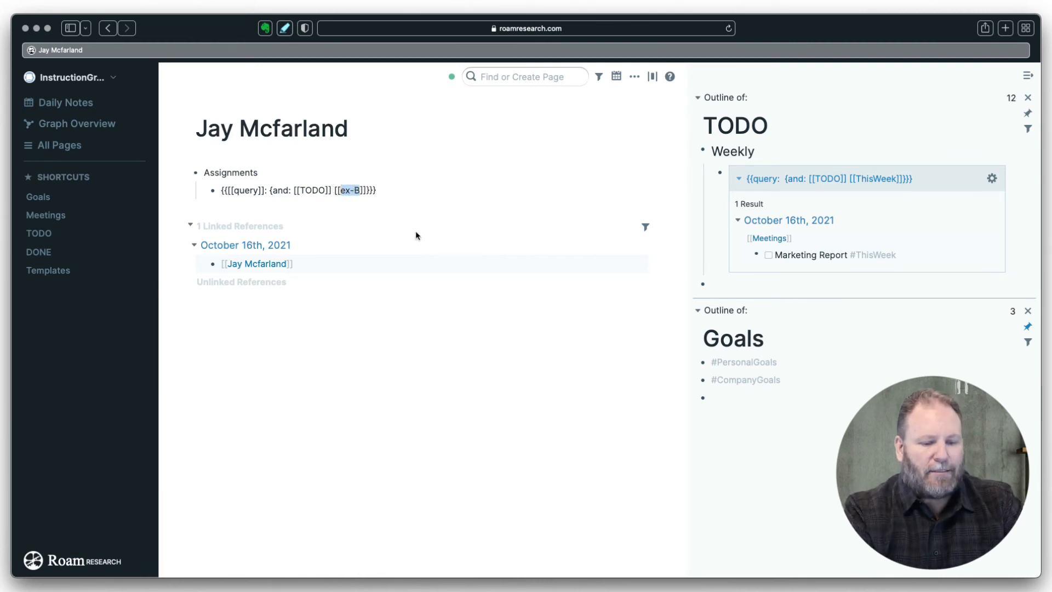
text(jay)
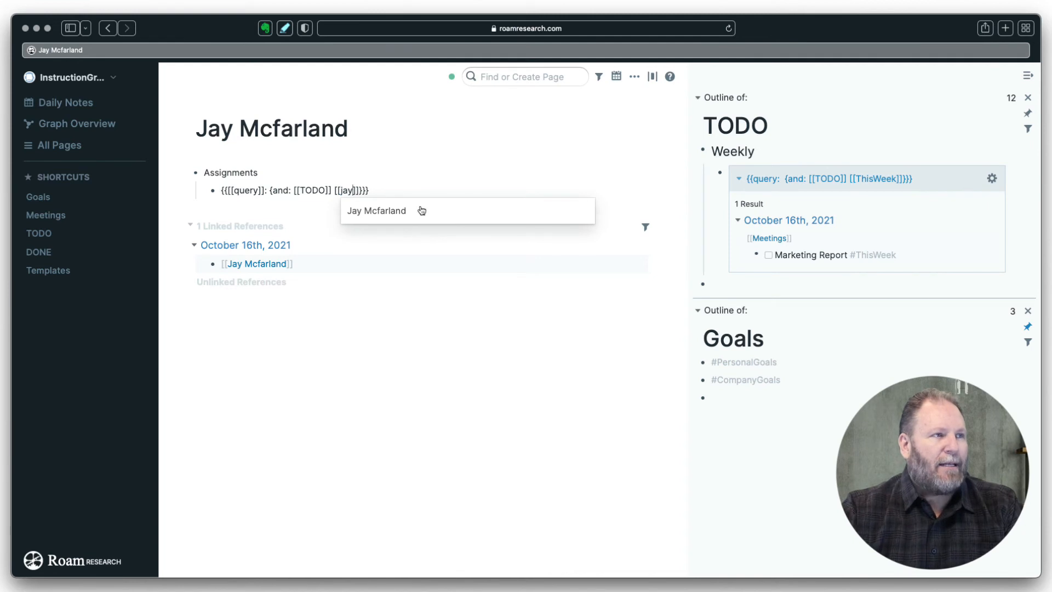
click(394, 210)
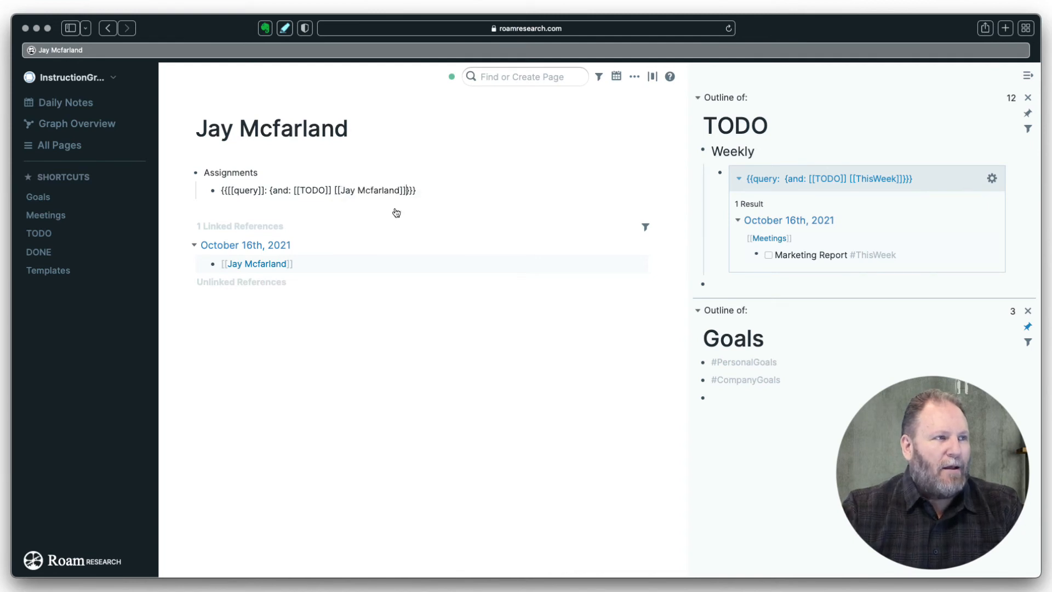
click(439, 192)
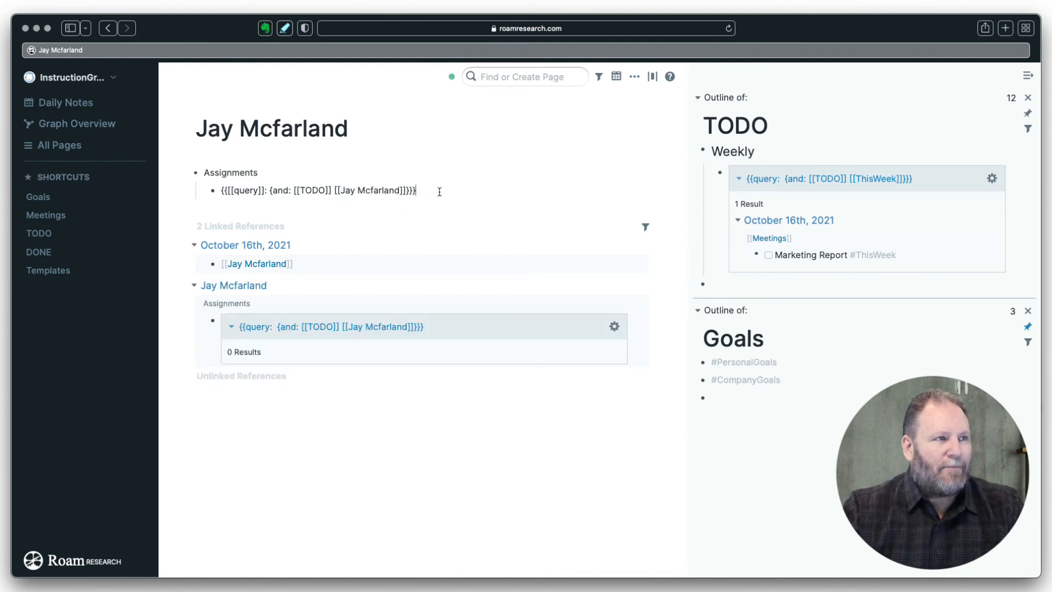
key(Return)
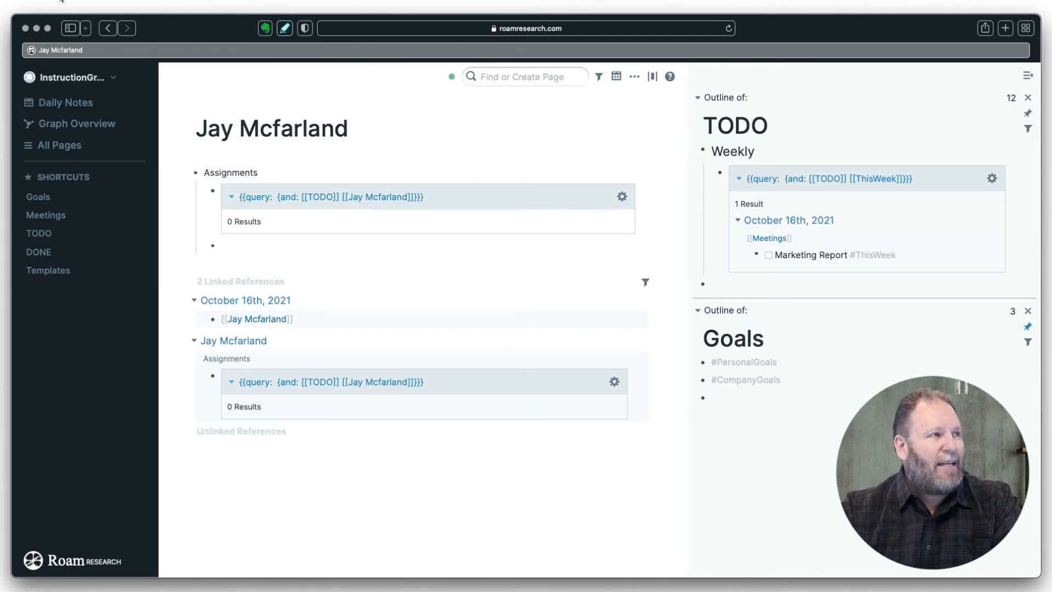
- Add a 'Complete assignments' TODO below the Marketing Report task on today's daily note
click(62, 103)
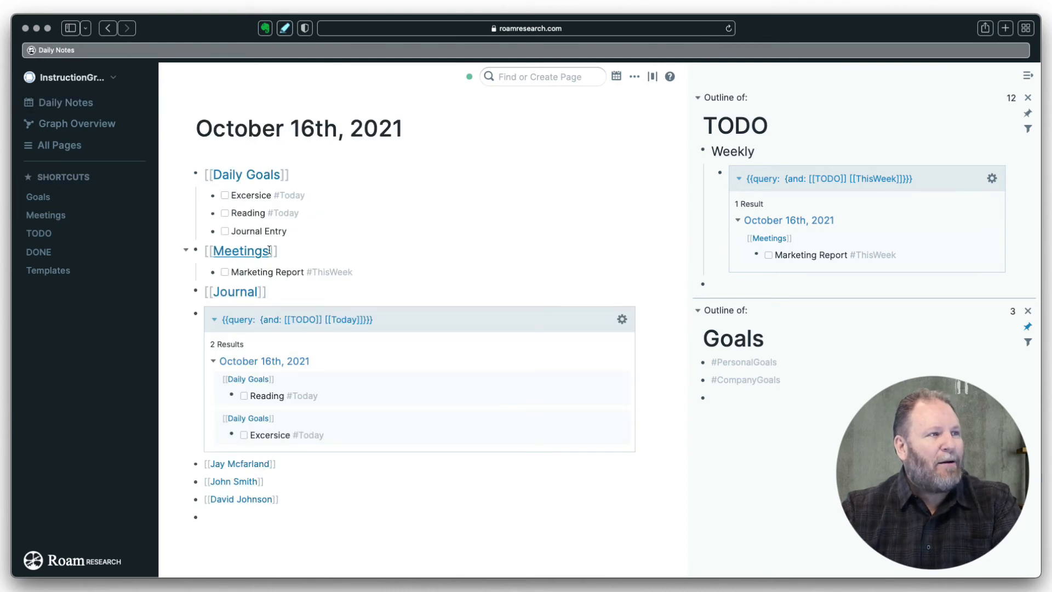
click(364, 271)
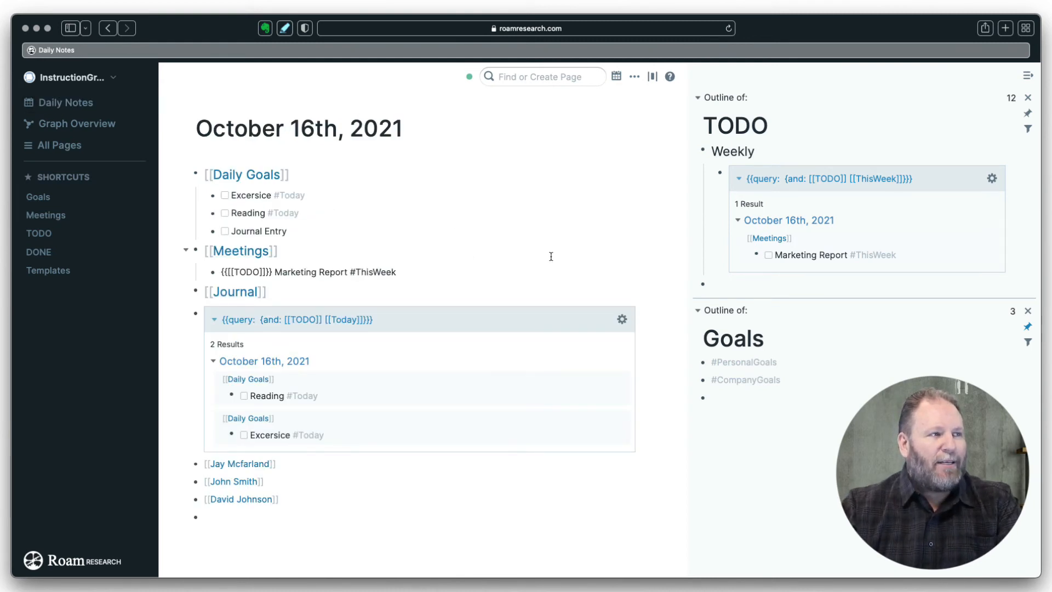
key(Return)
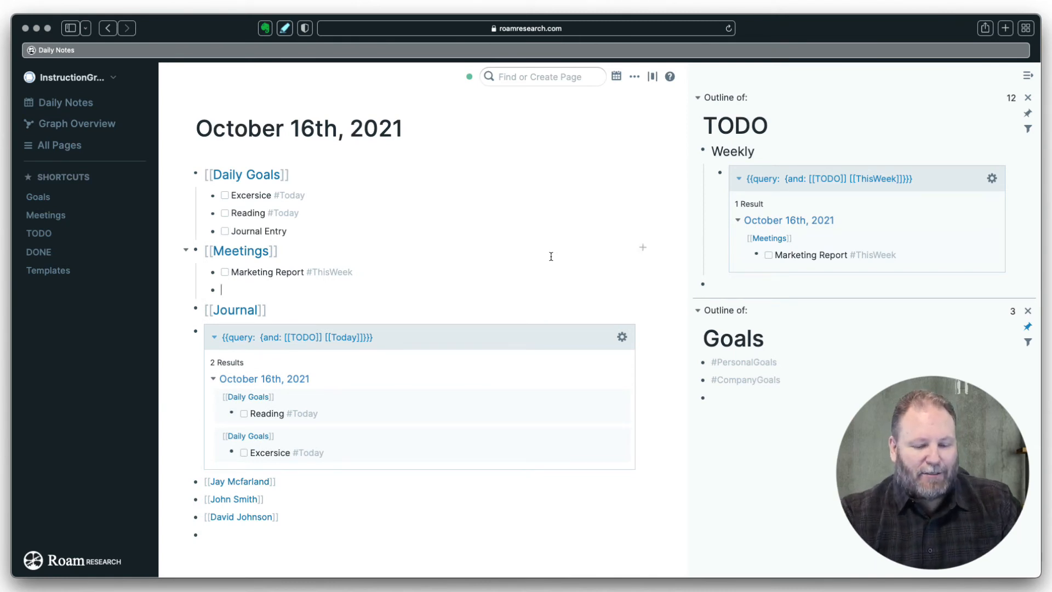
key(super+Return)
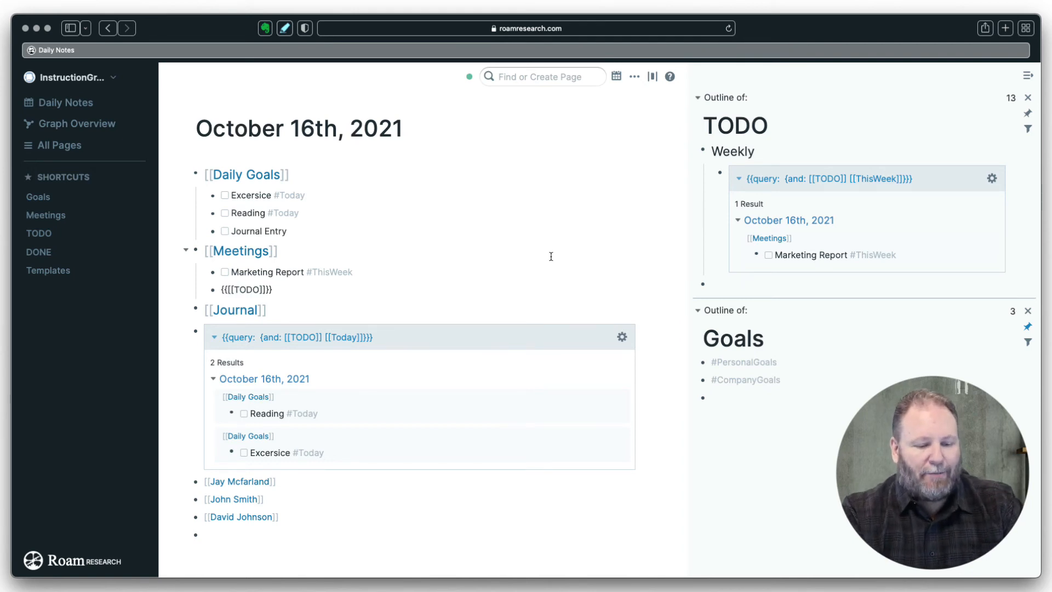
text(Complete )
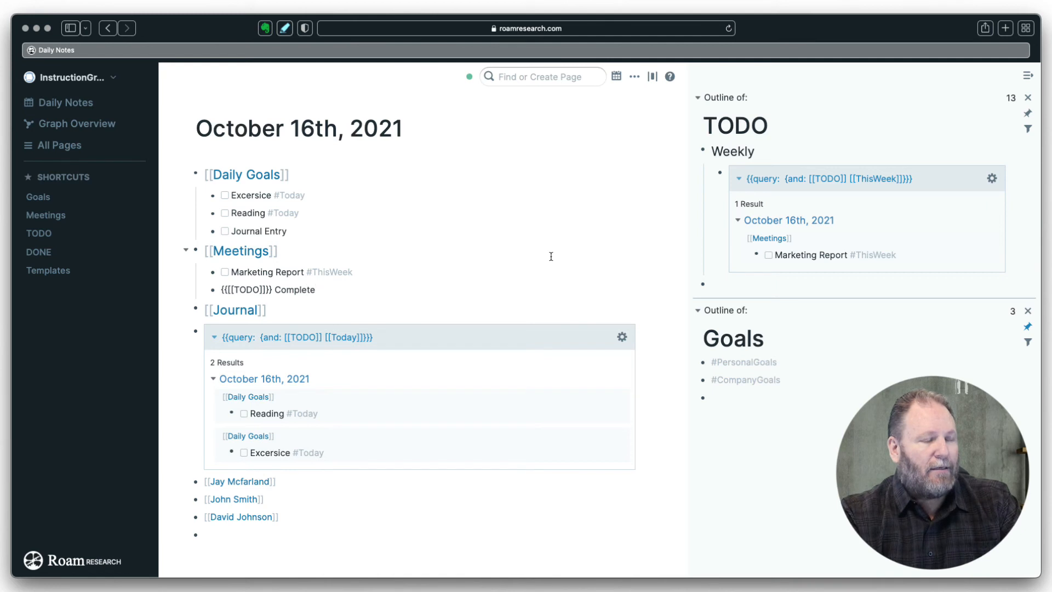
text(assign)
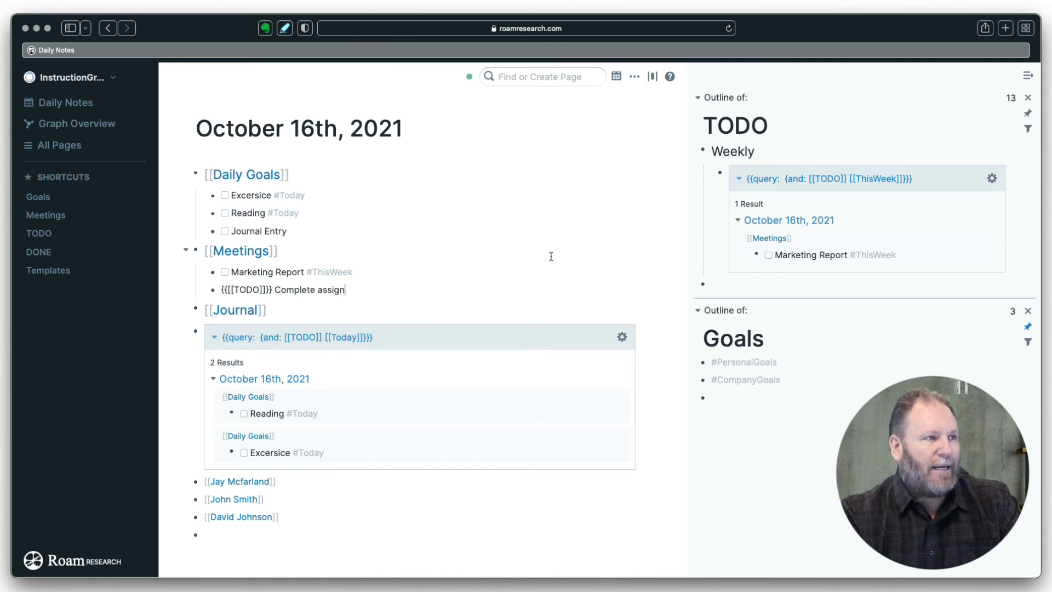
text(ments)
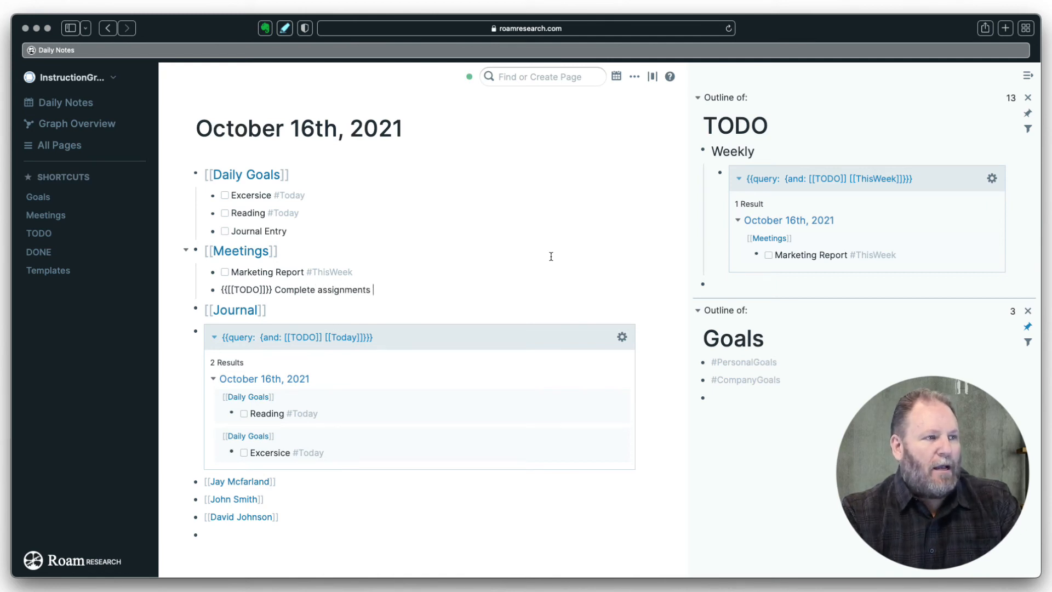
- Tag the task with the team member's page on a second line, then open that page
key(shift+Return)
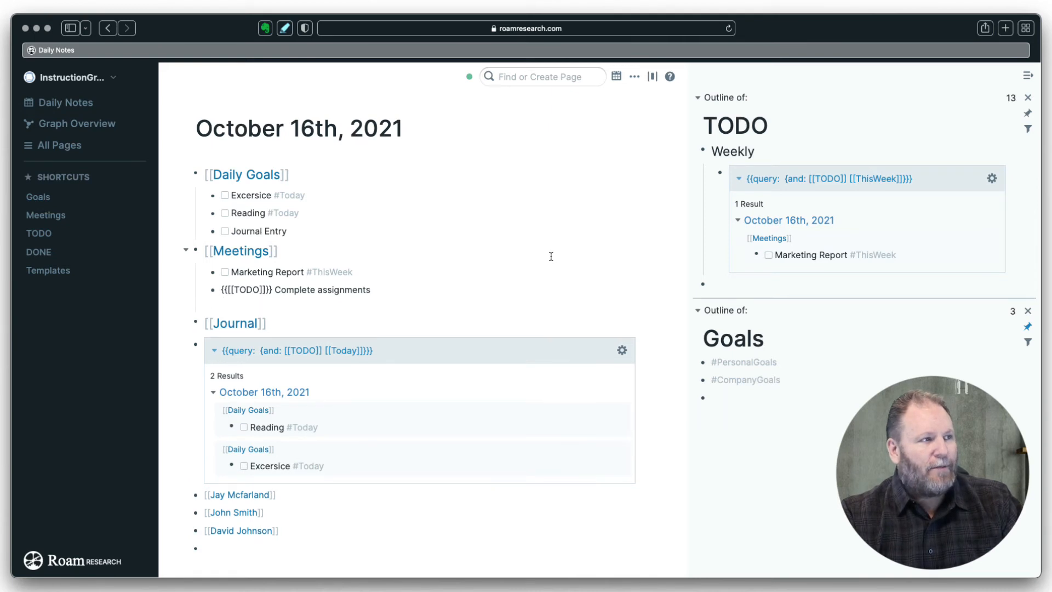
text(#)
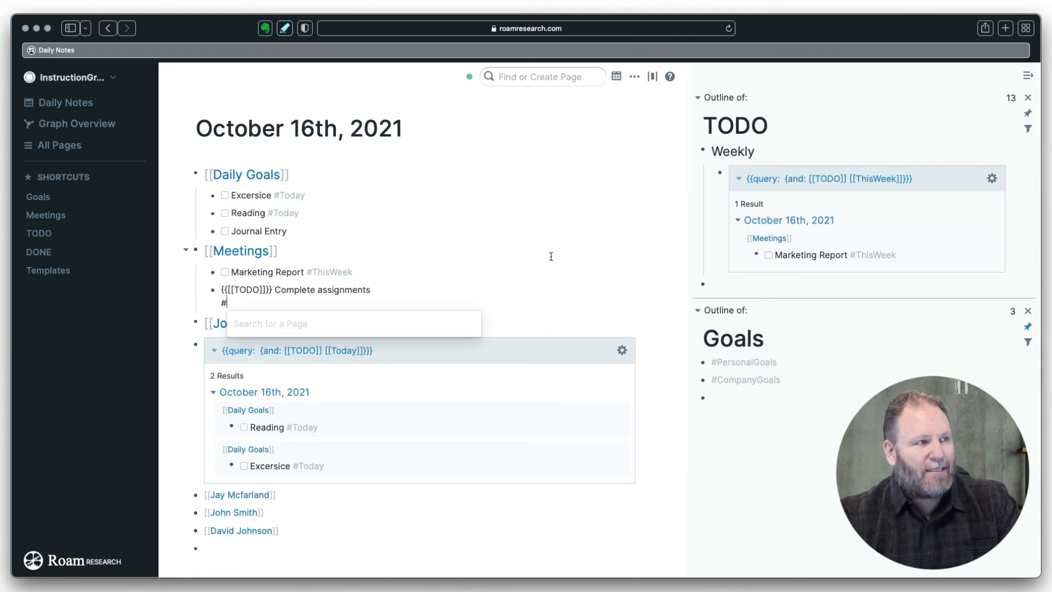
text(ja)
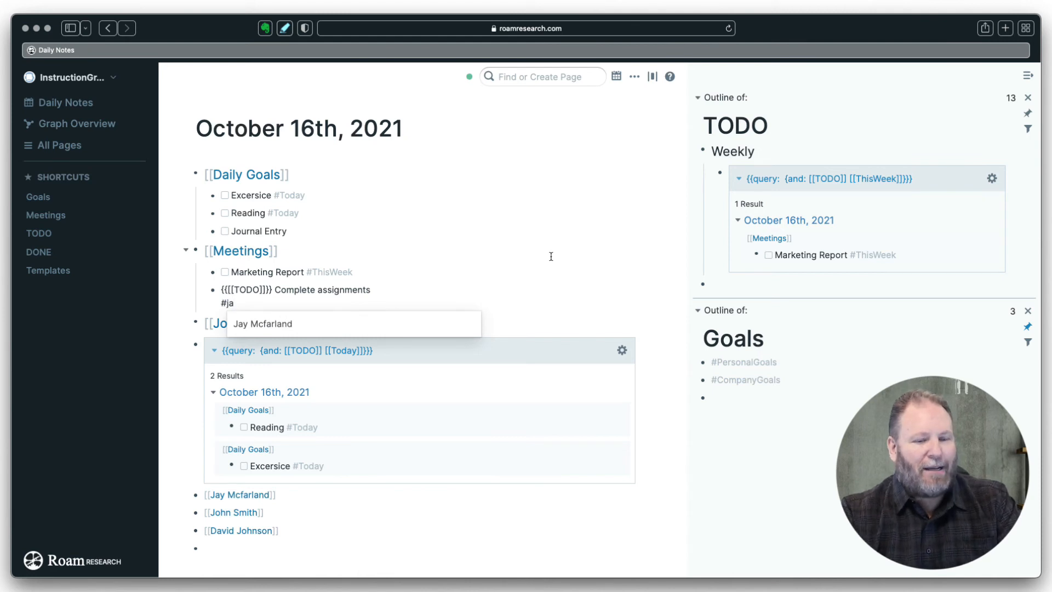
key(Return)
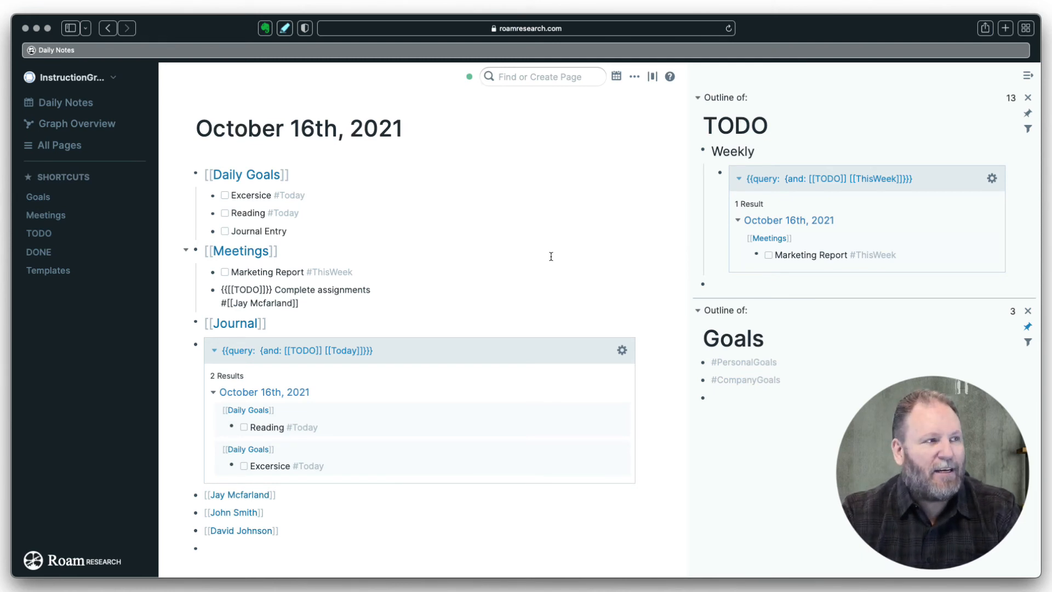
key(Return)
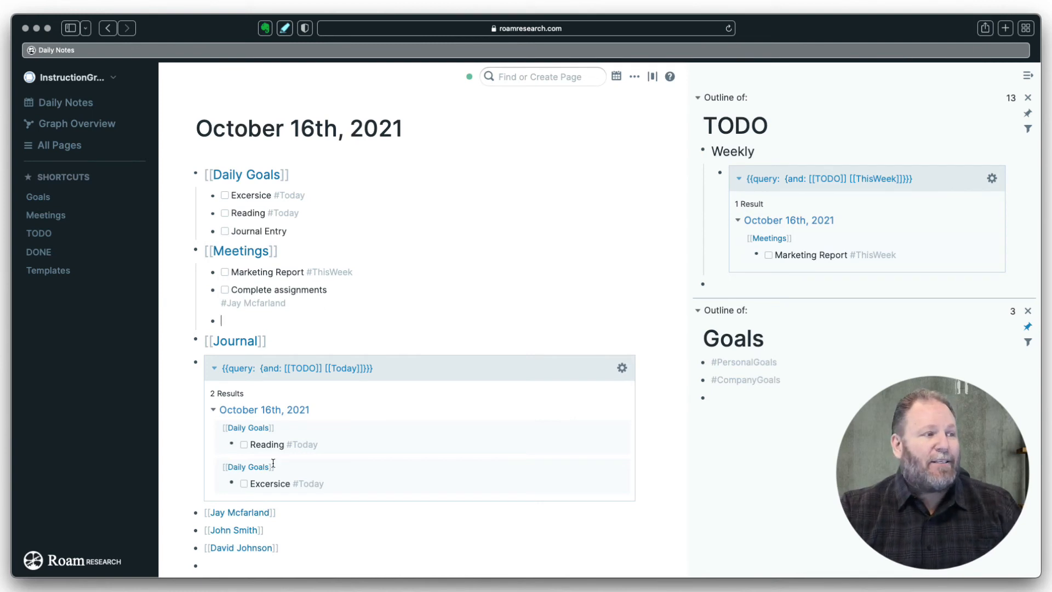
click(241, 515)
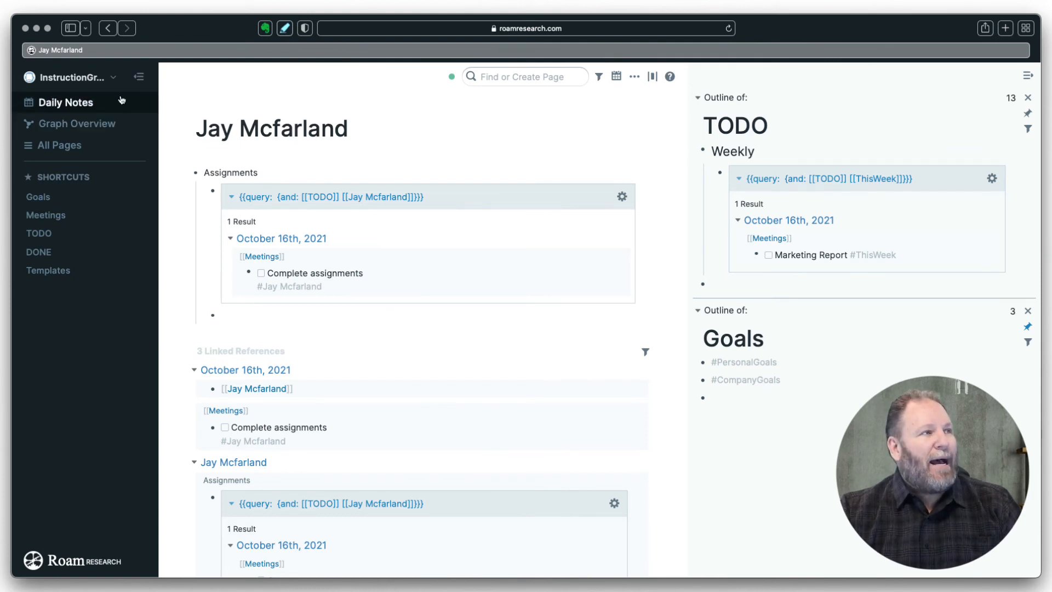
- Go back to the October 16th daily note and edit the Complete assignments task
click(73, 101)
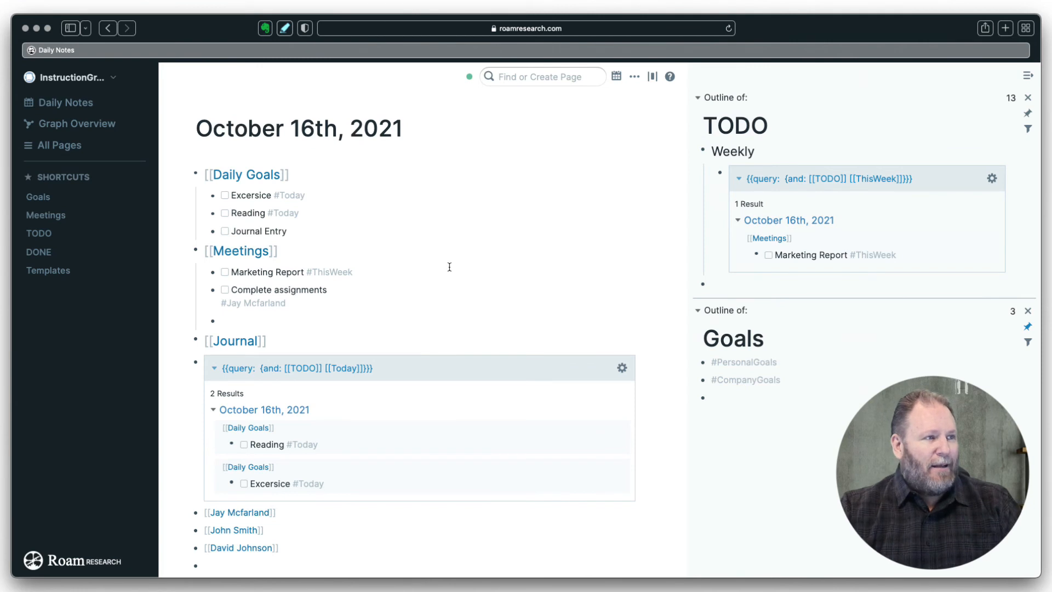
click(301, 305)
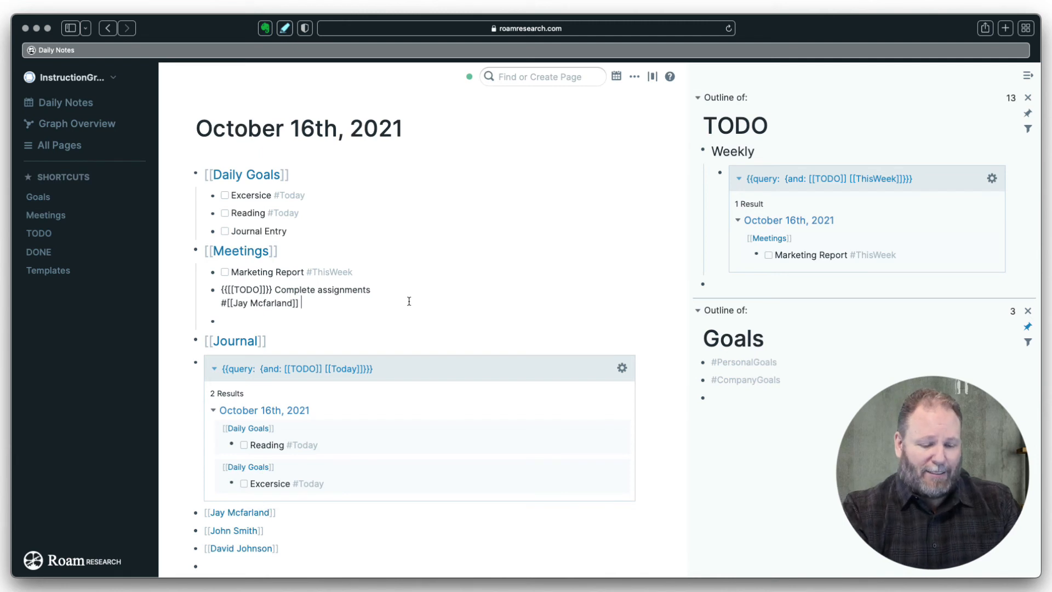
- Add an October 20th, 2021 date to the Complete assignments task, then check the team member's page
text(/)
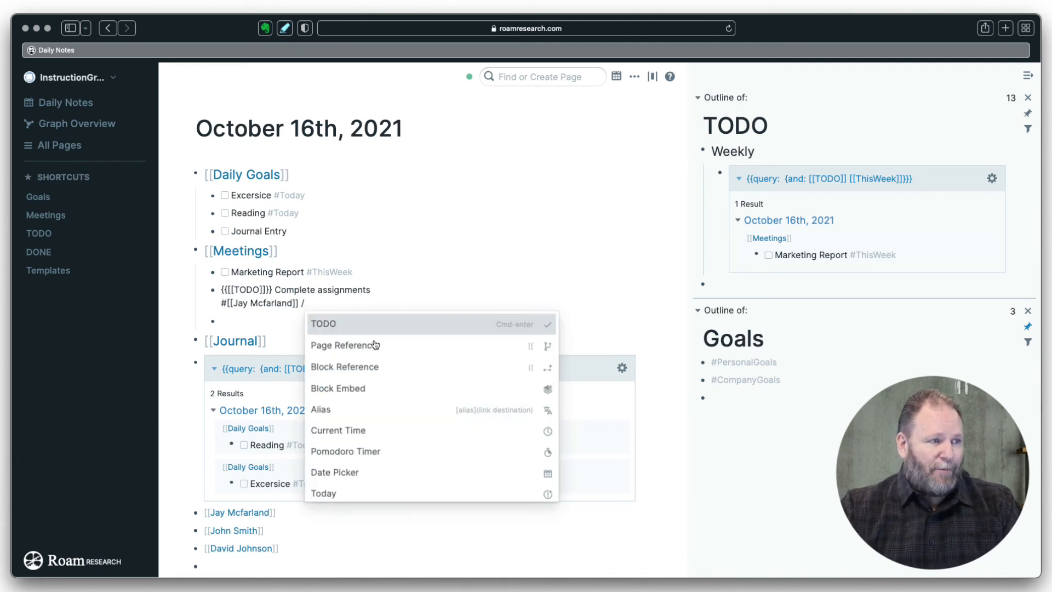
click(351, 475)
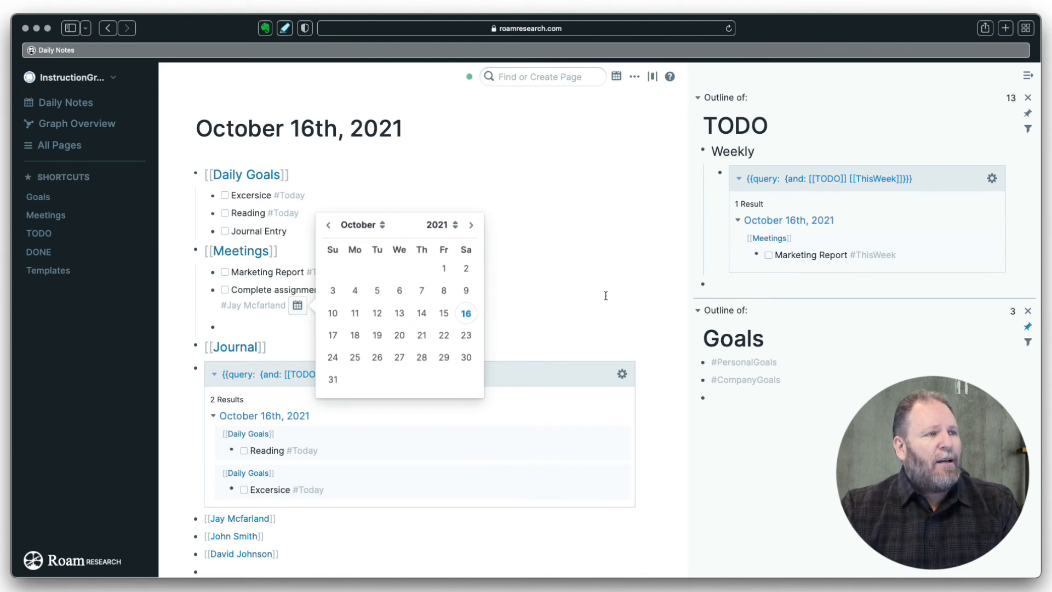
click(408, 335)
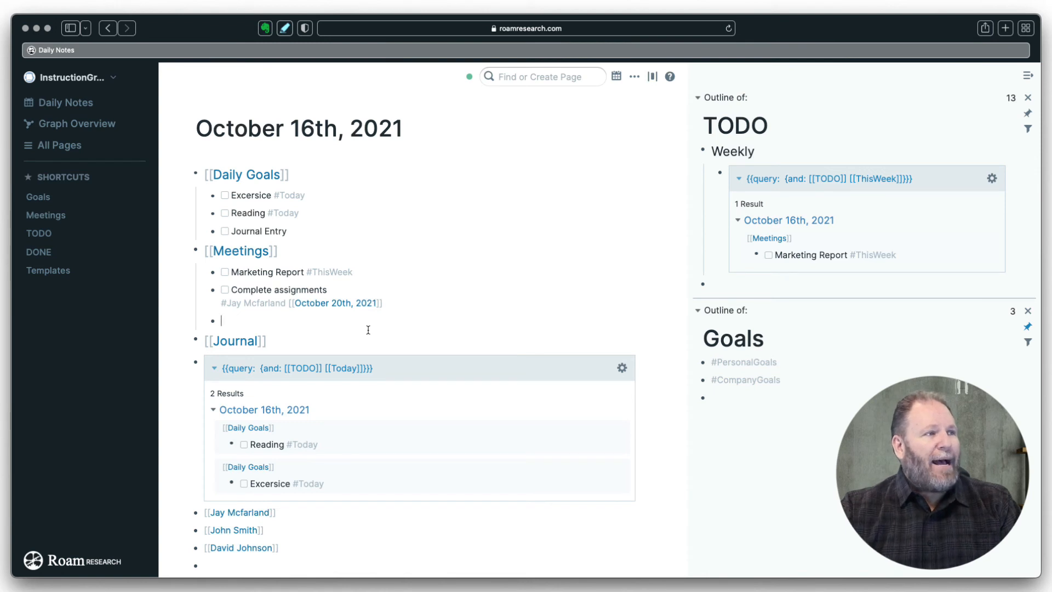
click(248, 512)
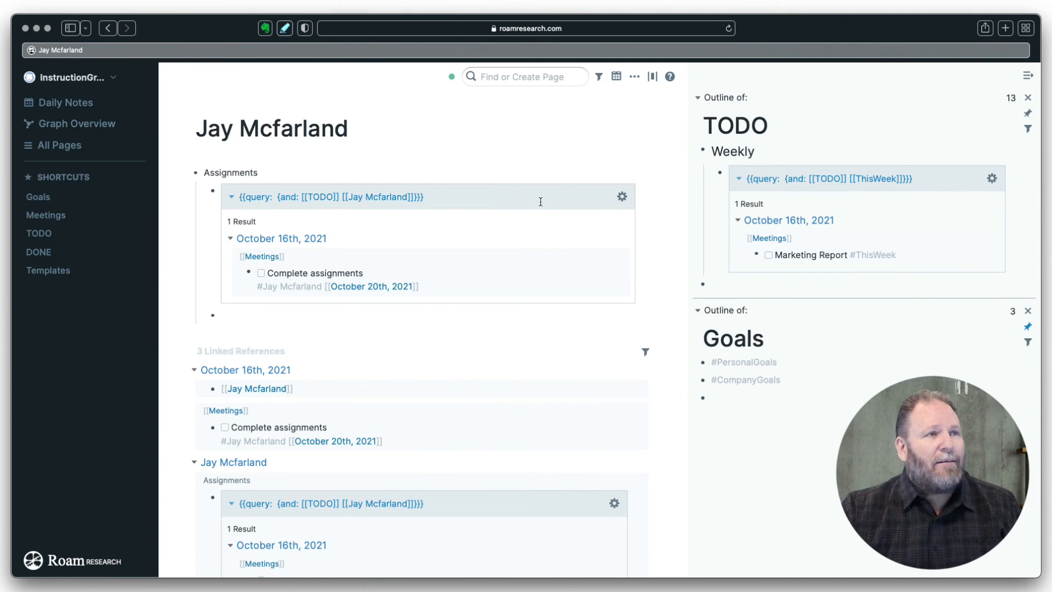
- Jump to the October 20th, 2021 page to review its references, then go to the TODO page
click(615, 78)
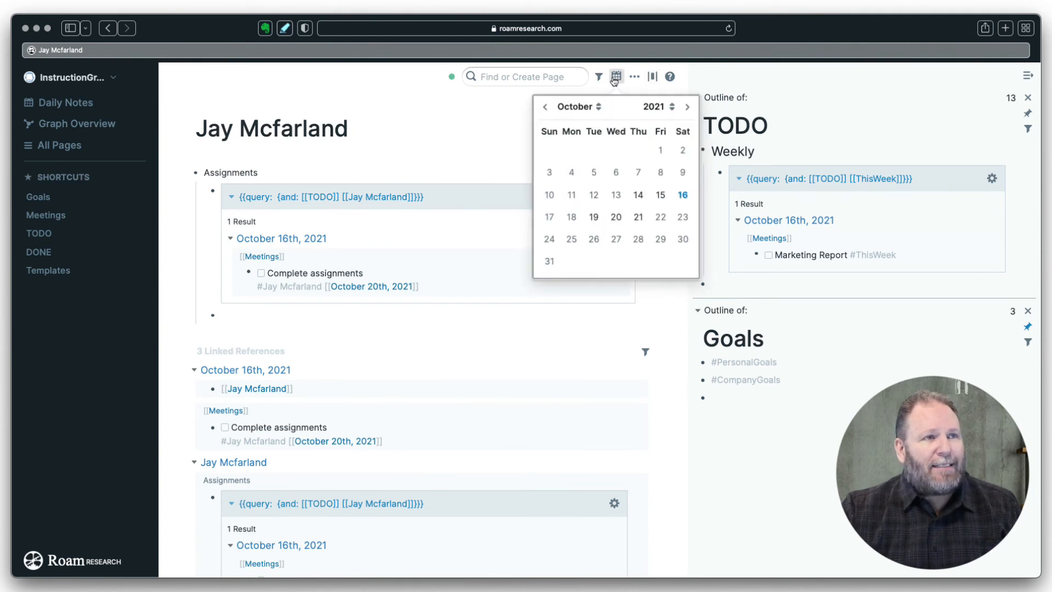
click(614, 218)
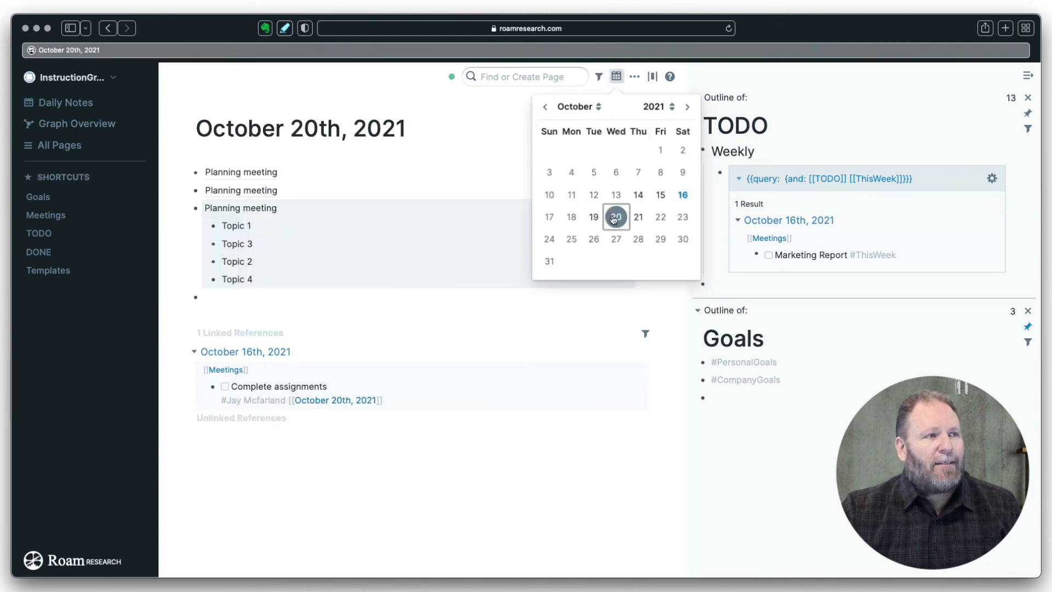
click(404, 457)
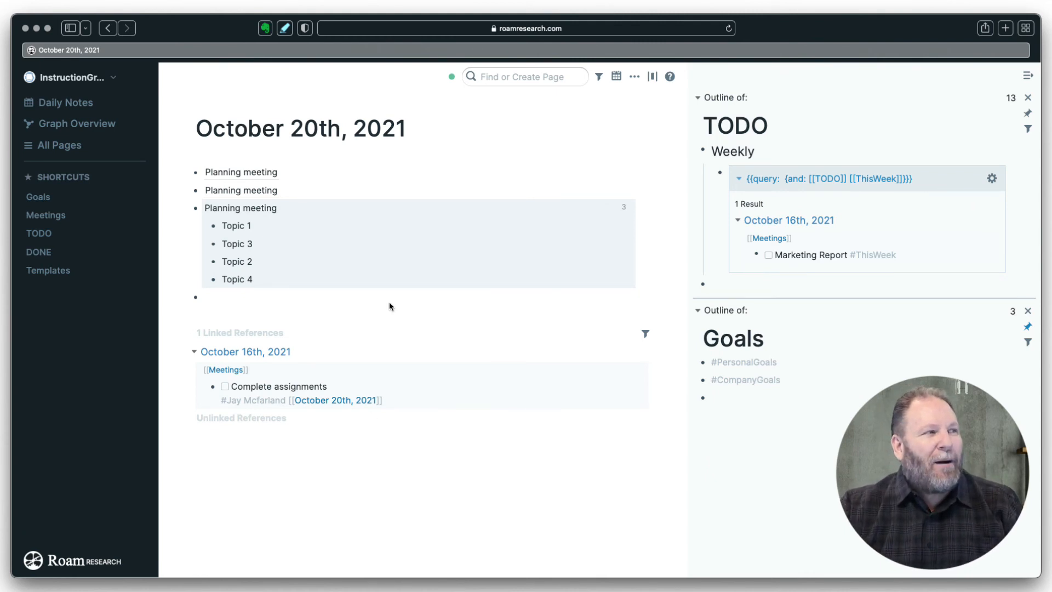
click(47, 234)
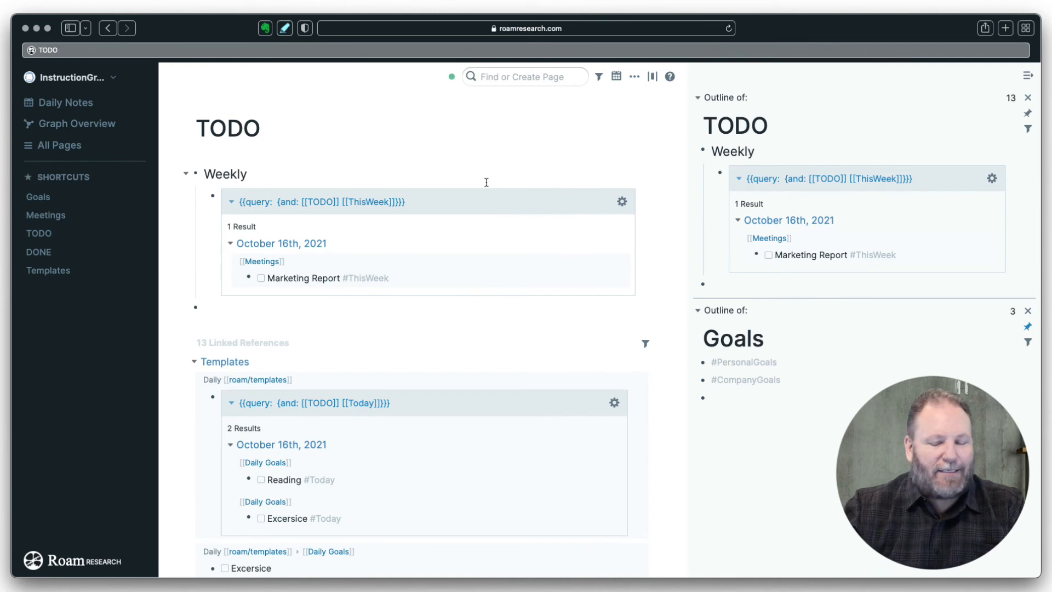
- Add a Projects block above Weekly with nested Marketing, Cost Control and Planning headings
key(Return)
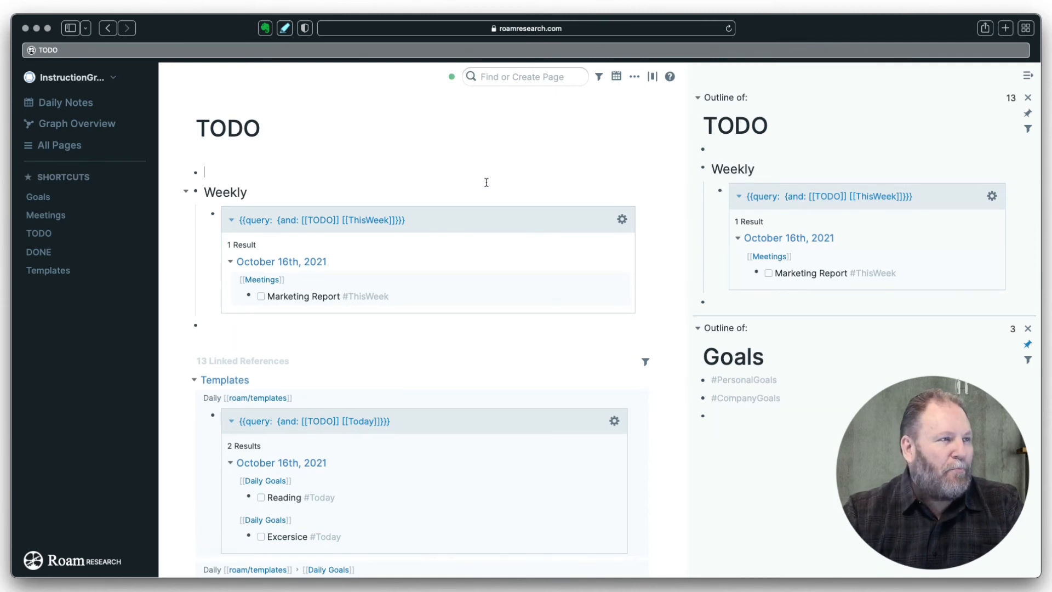
text(Pro)
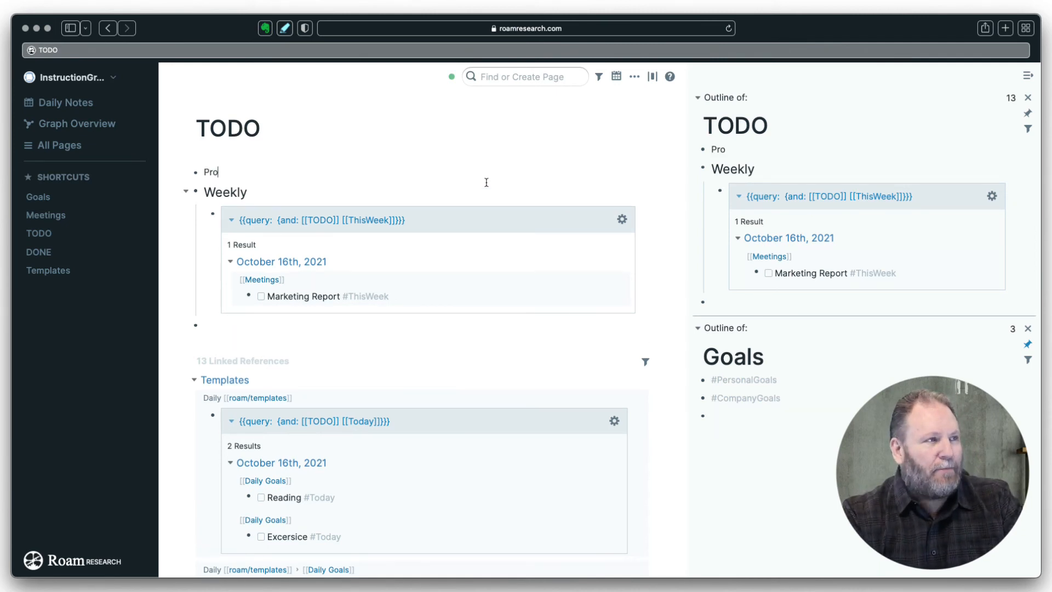
text(jects)
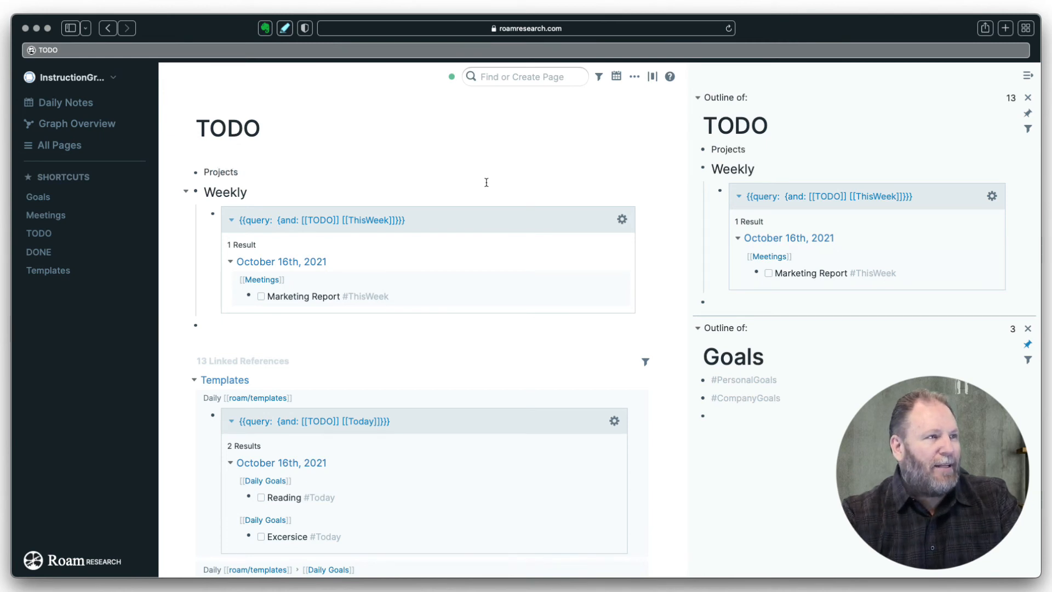
key(Return)
key(Tab)
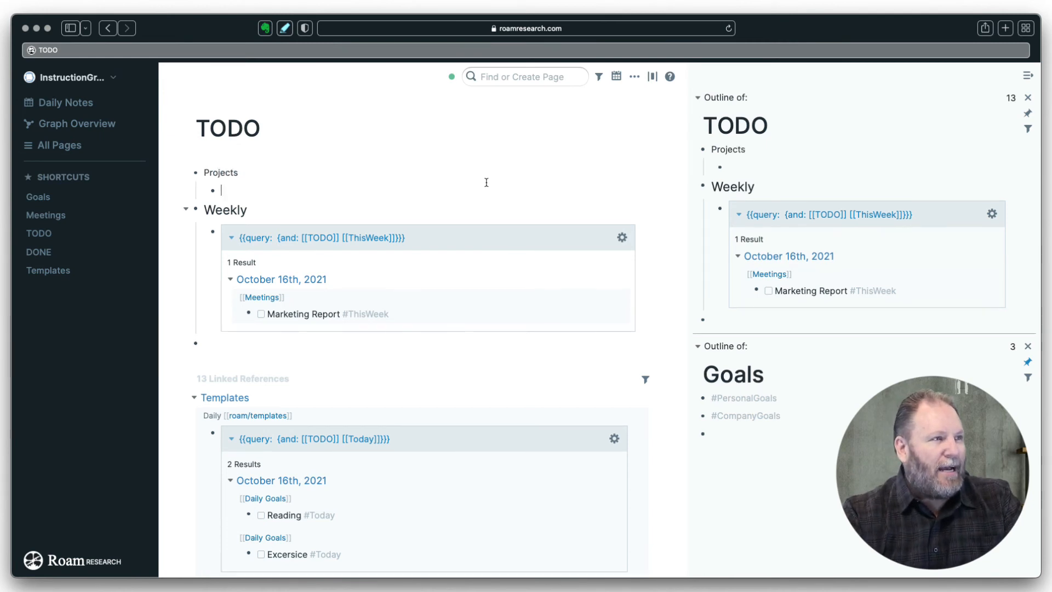
text(Marketing)
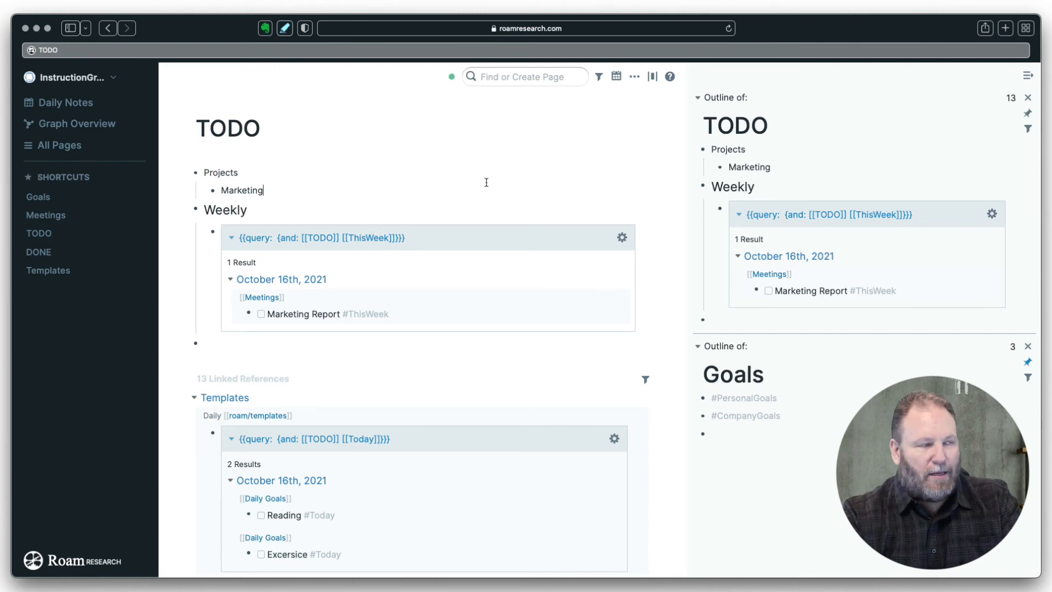
key(Return)
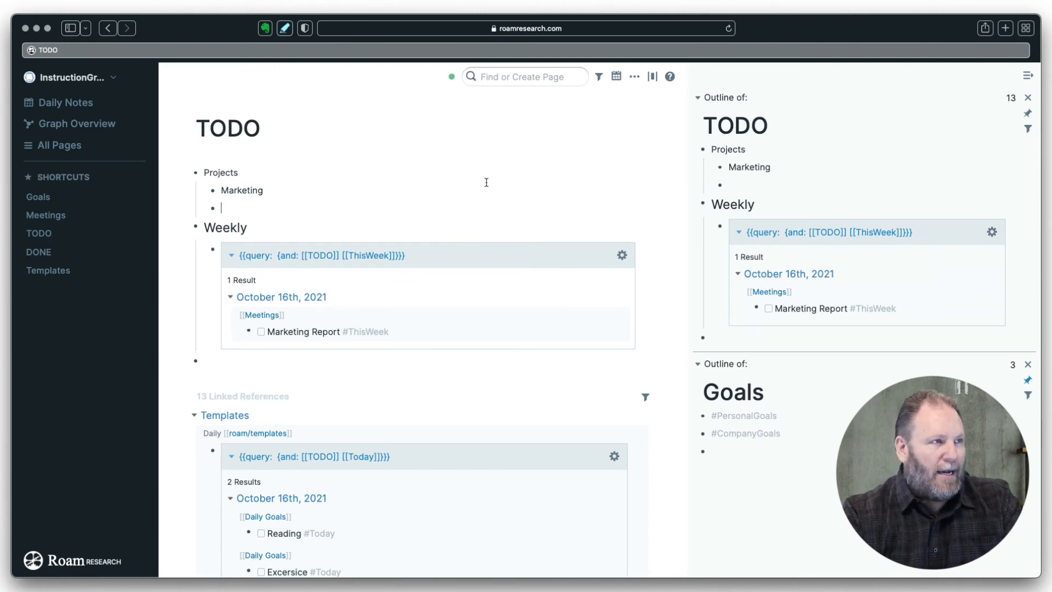
text(C)
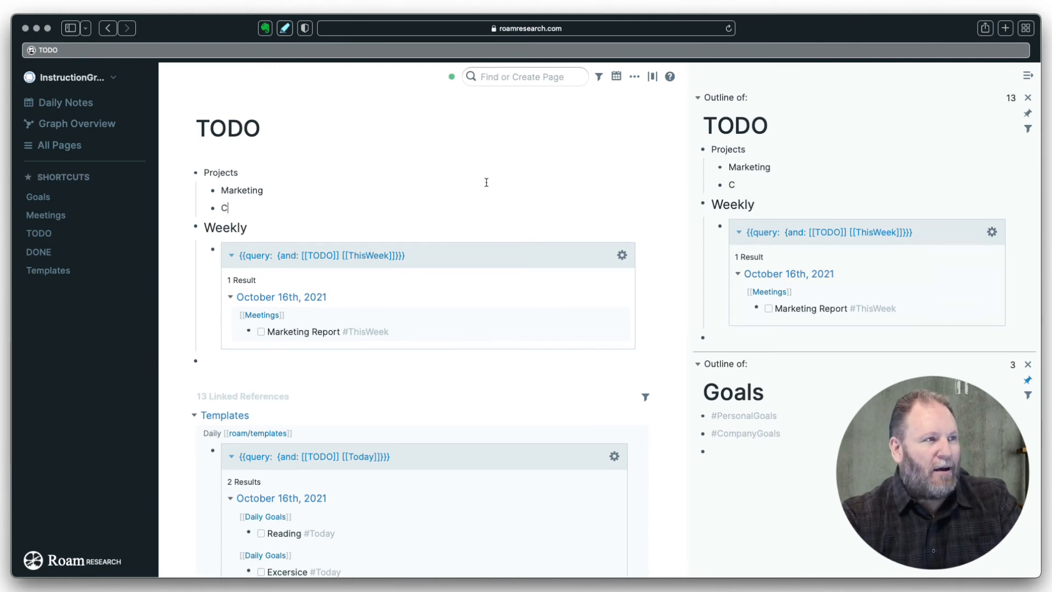
text(ost Control)
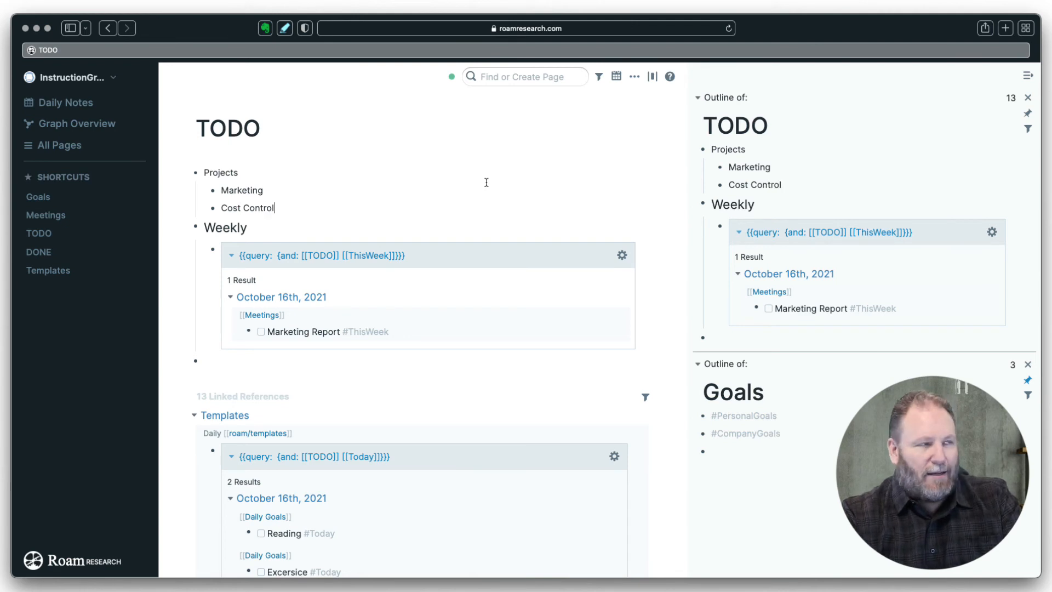
key(Return)
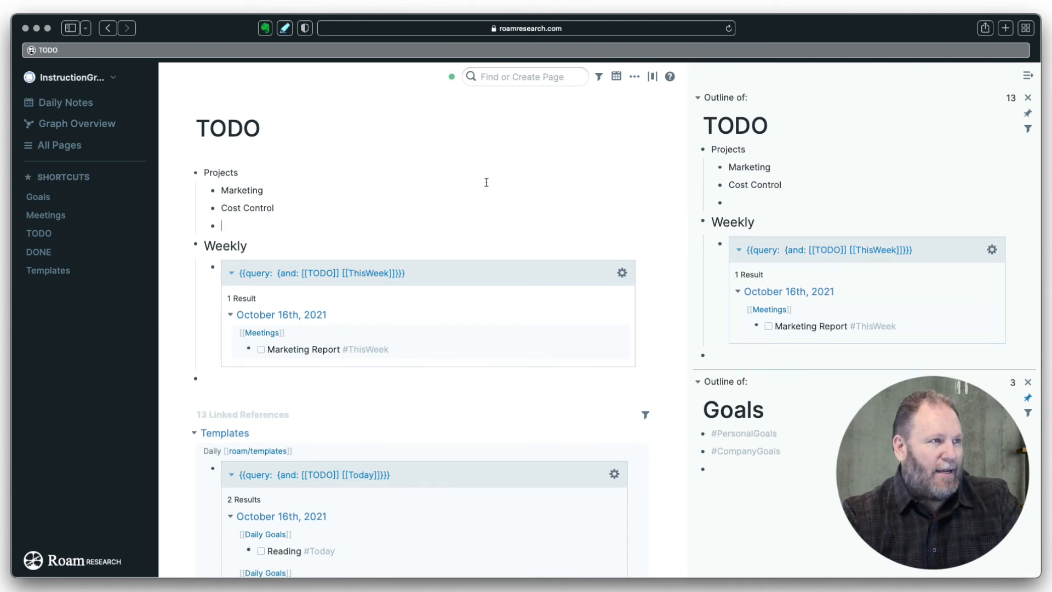
text(Planning)
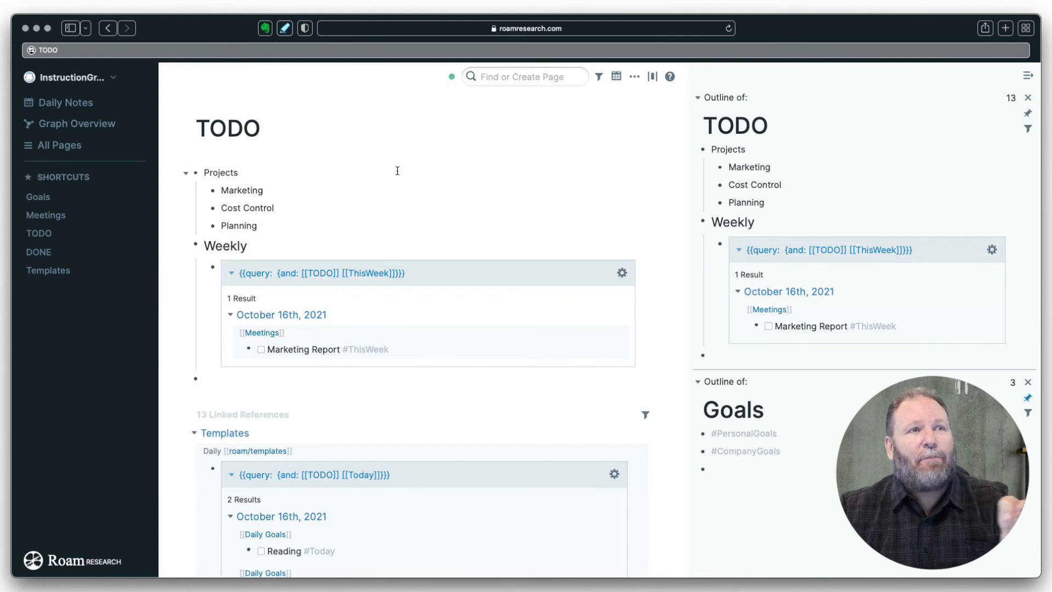
click(268, 192)
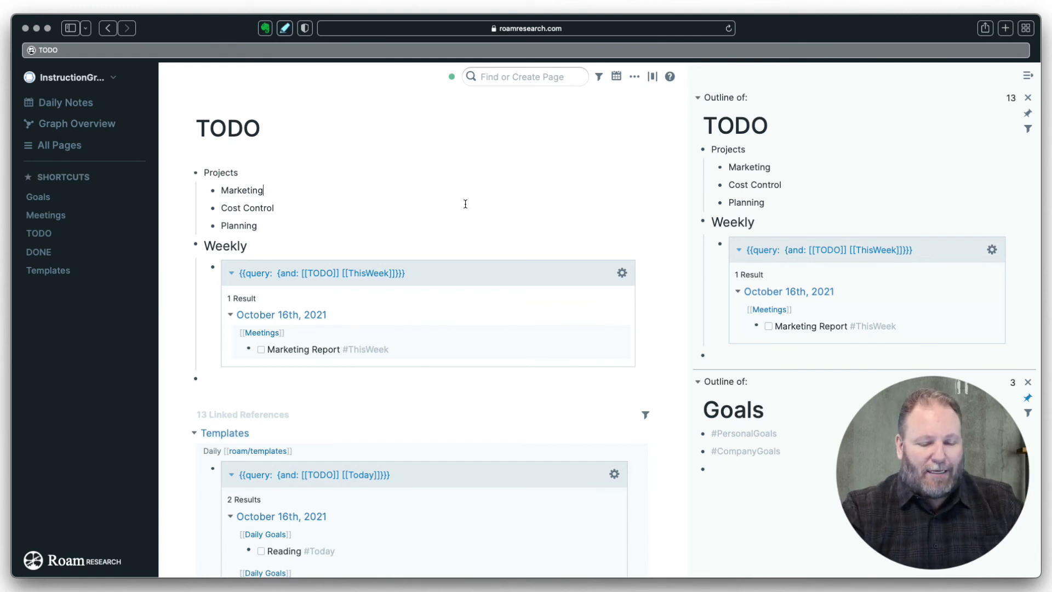
- Nest an {and: [[TODO]] [[Marketing]]} query under the Marketing heading
key(Return)
key(Tab)
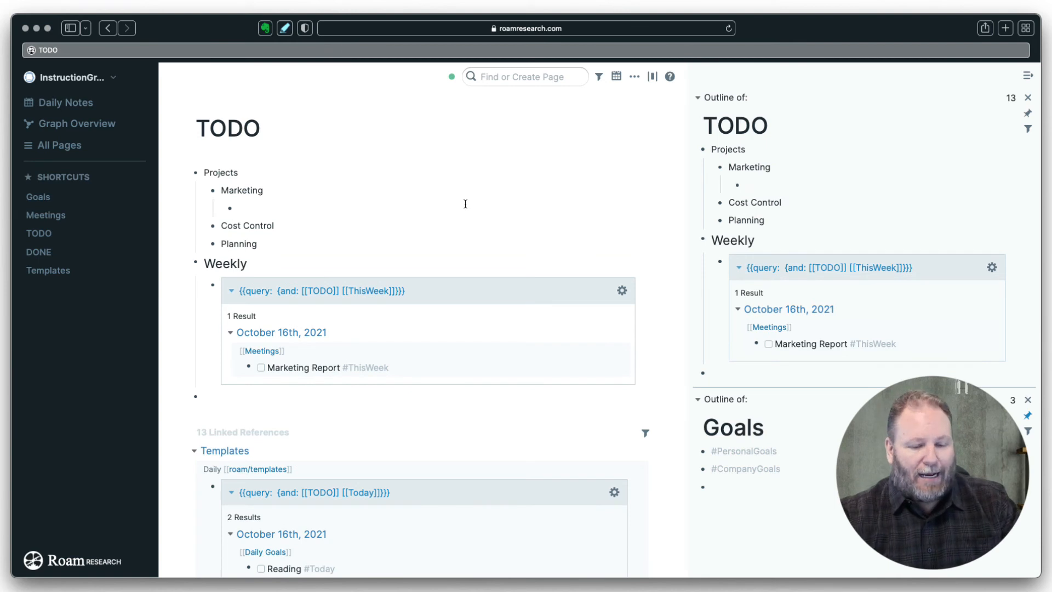
text(/)
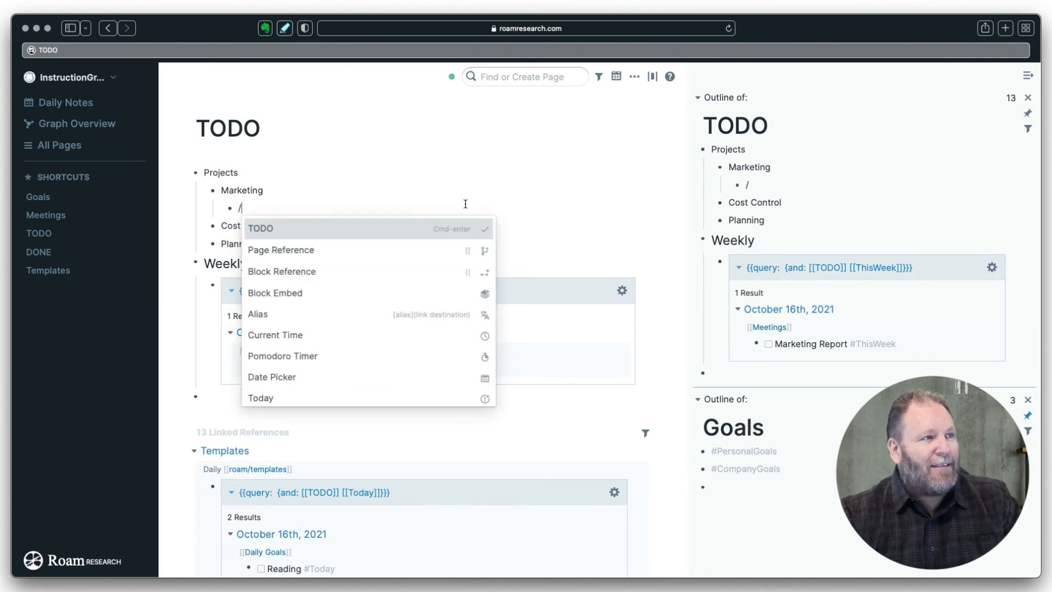
text(q)
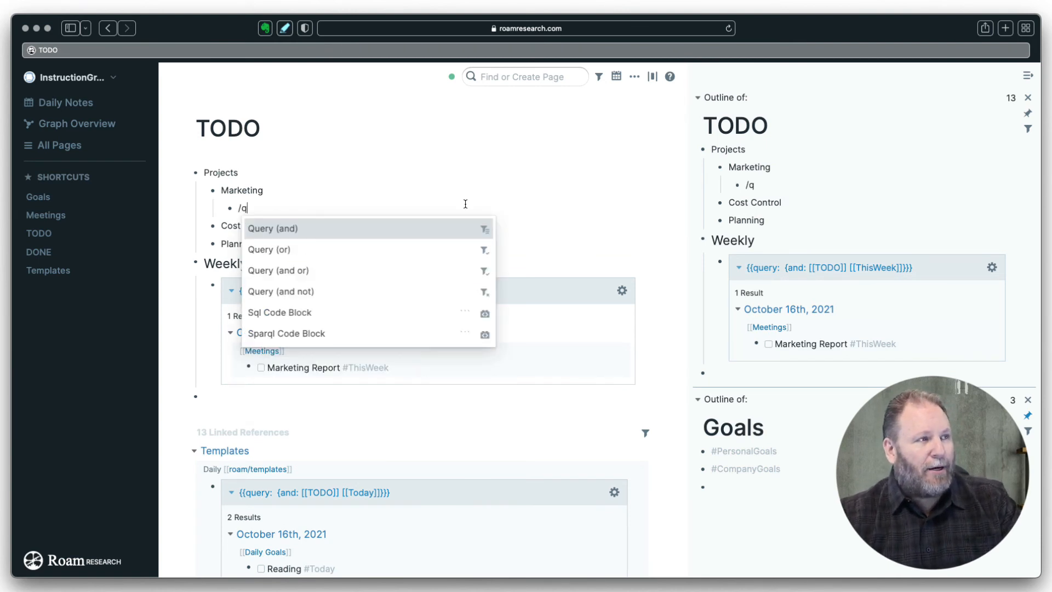
key(Return)
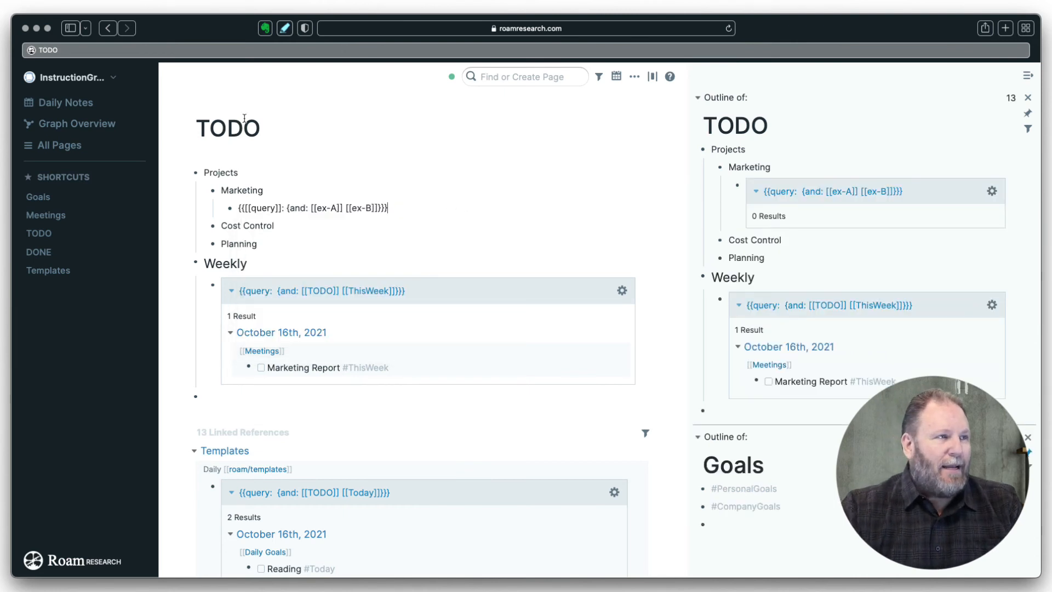
drag(336, 208, 316, 208)
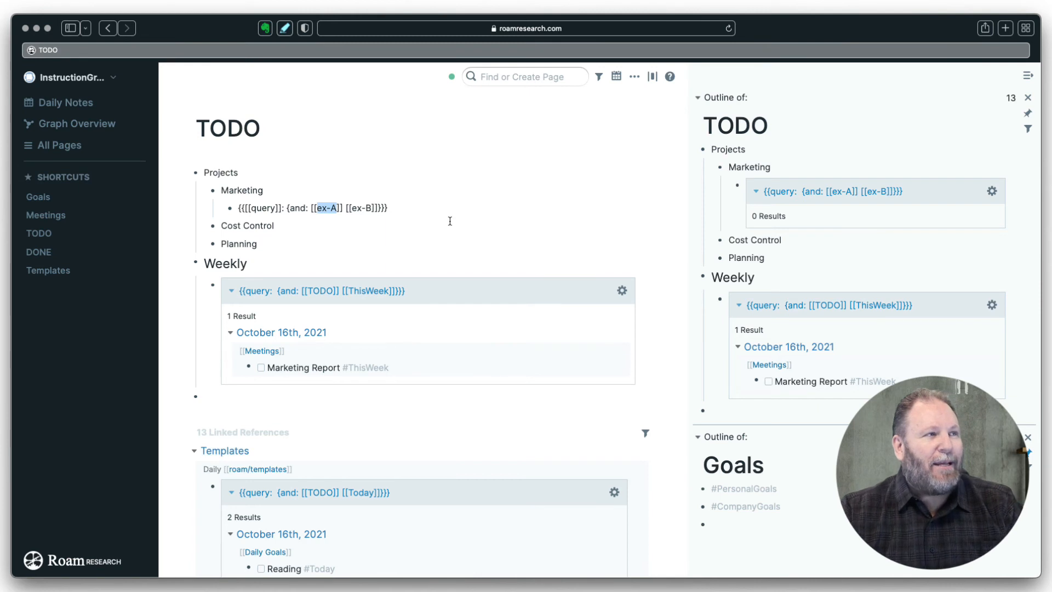
text(to)
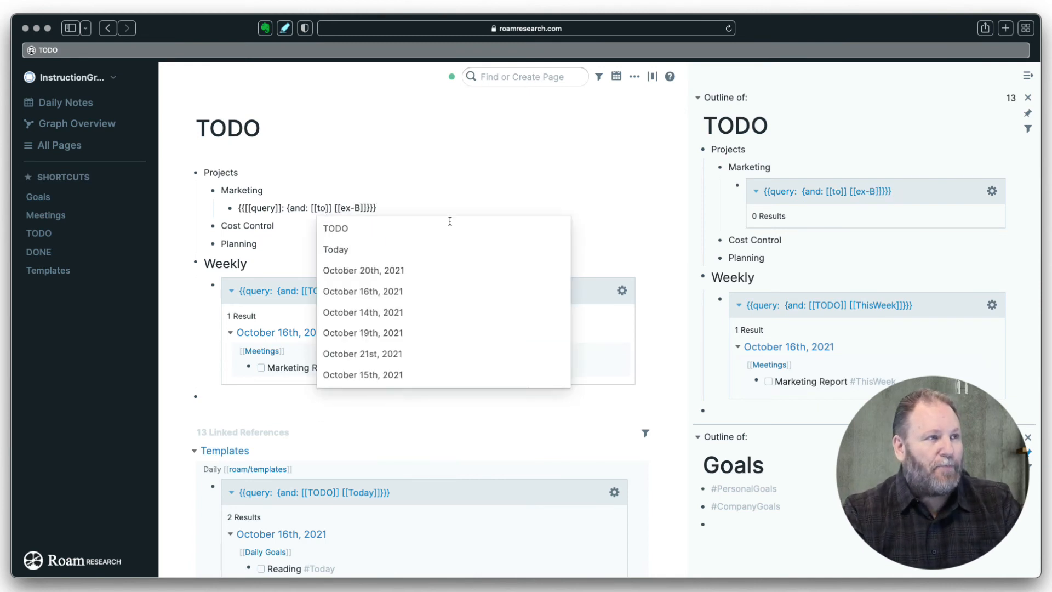
click(450, 221)
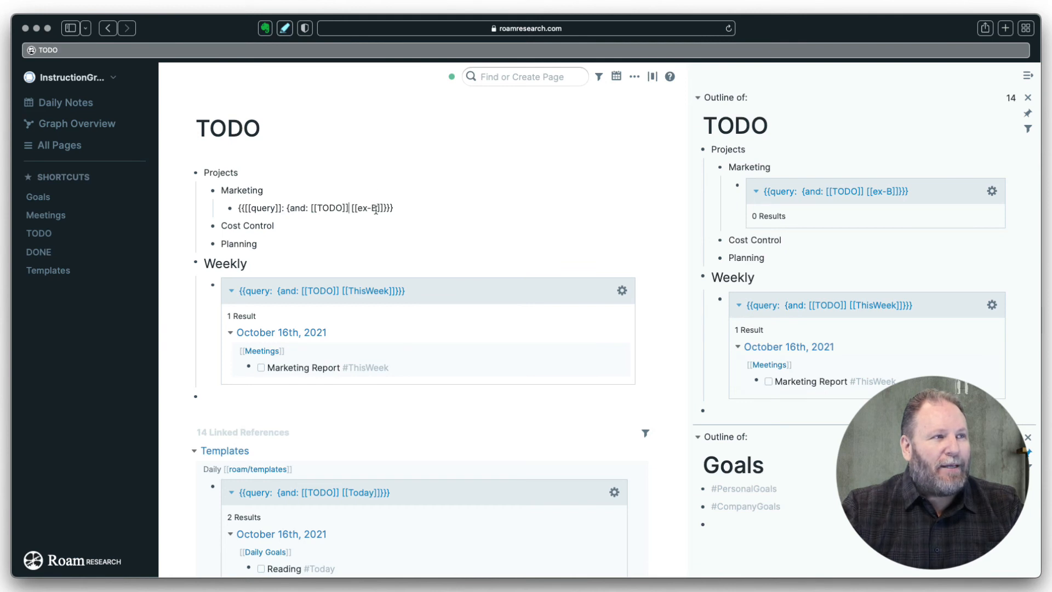
drag(377, 208, 358, 207)
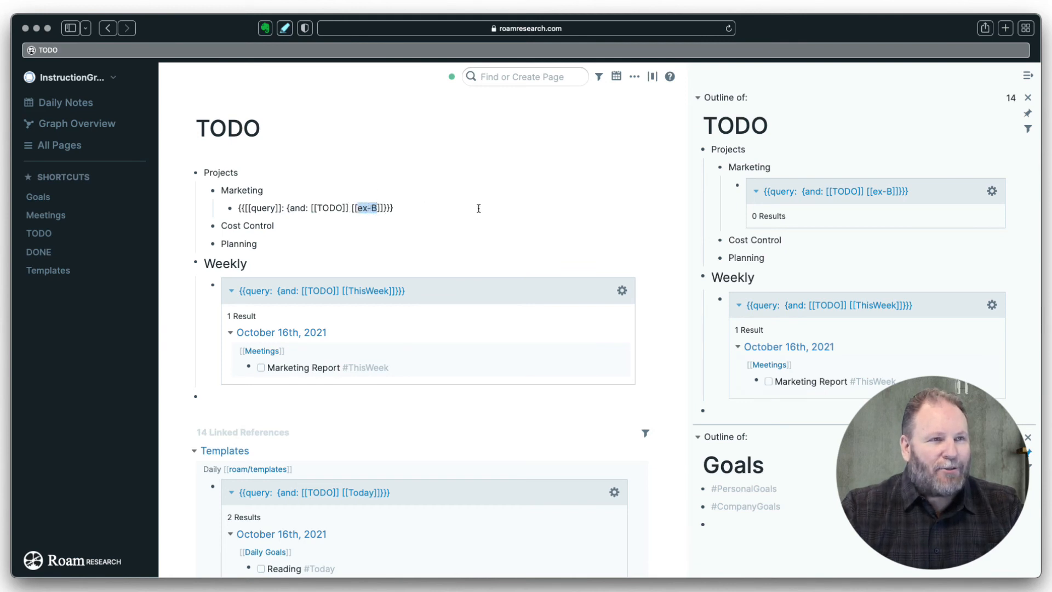
text(Marke)
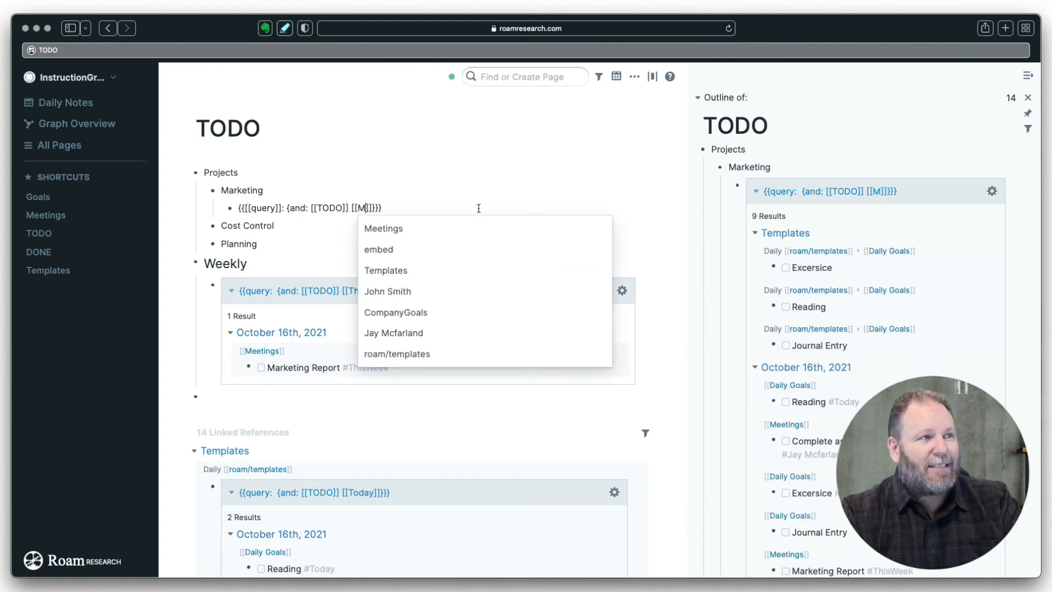
text(ting)
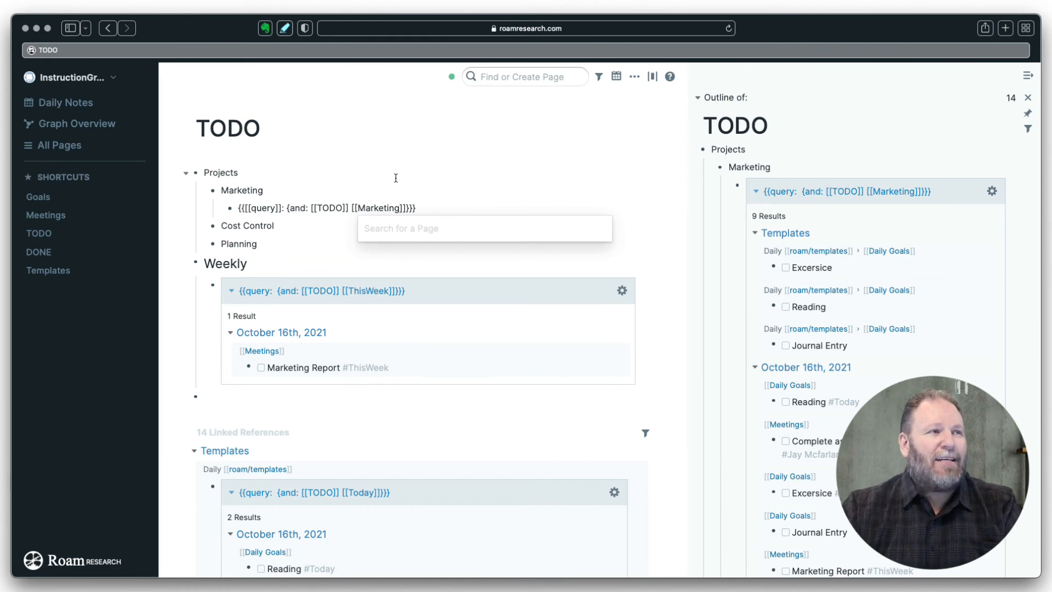
click(425, 207)
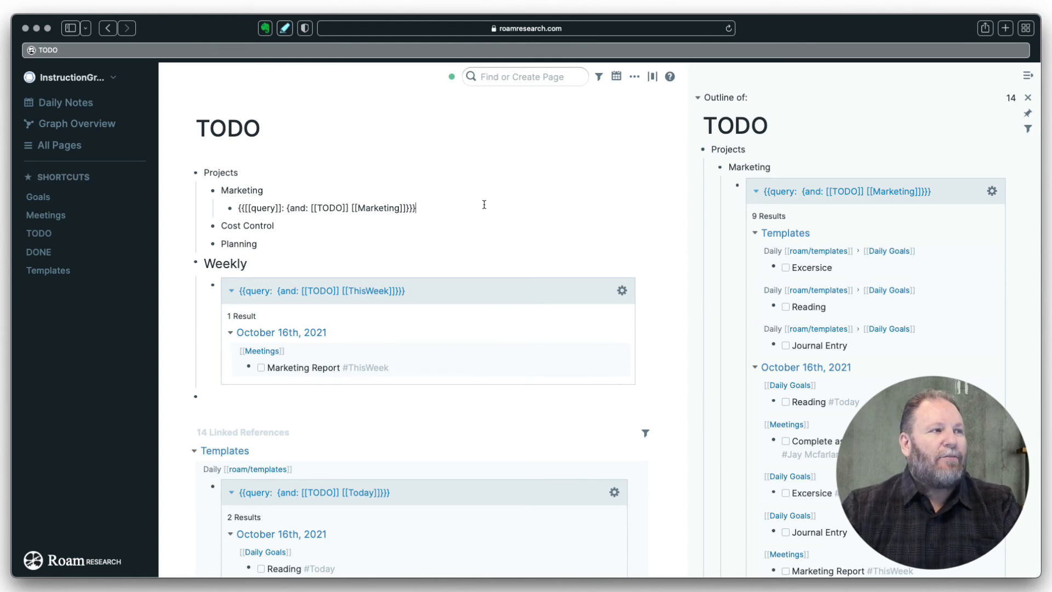
click(281, 225)
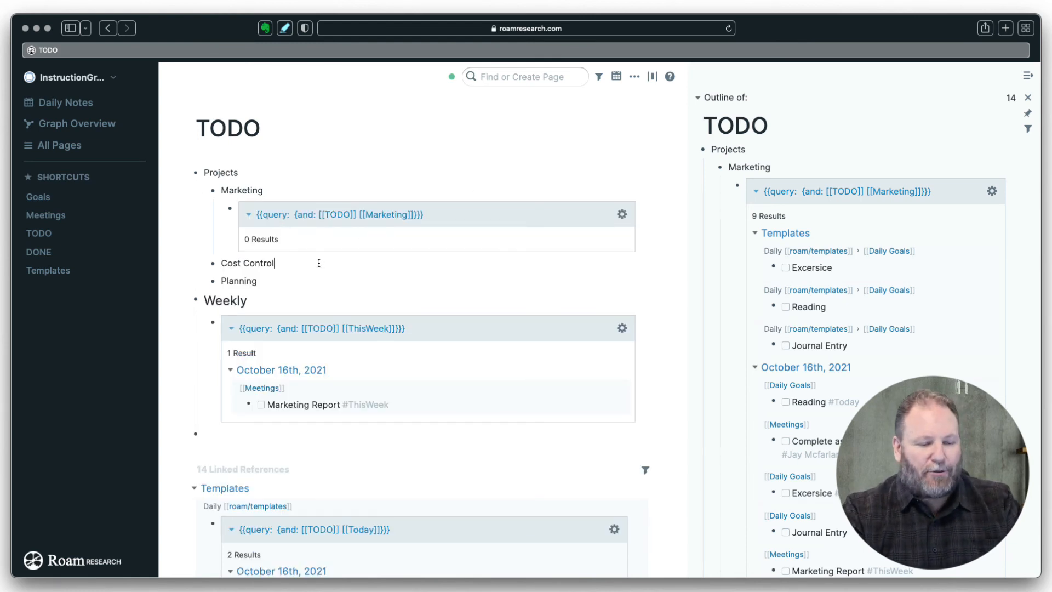
- Insert an and-query under Cost Control with TODO as its first term
key(Return)
key(Tab)
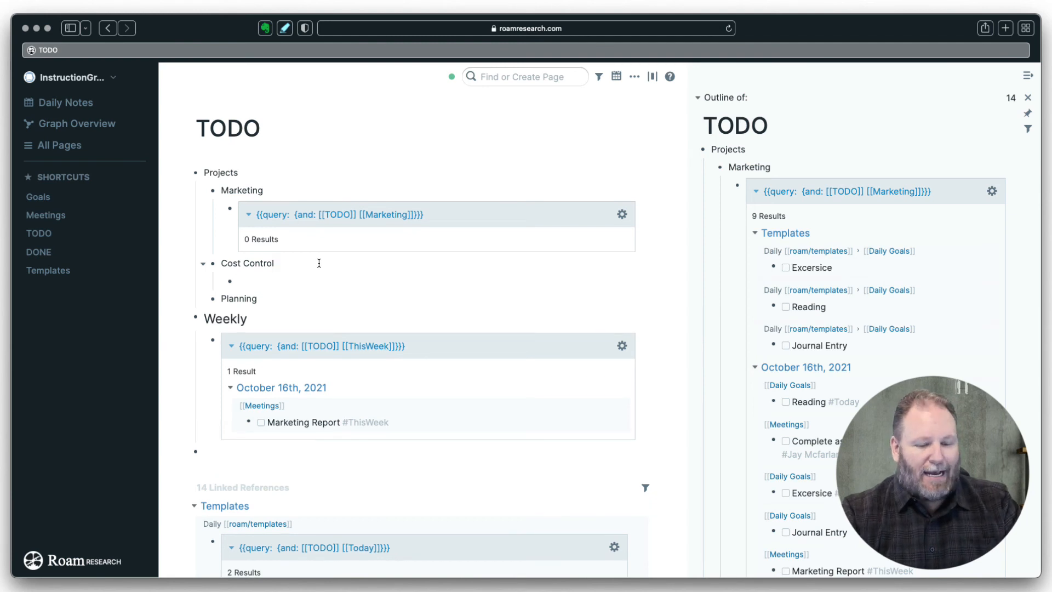
text(/q)
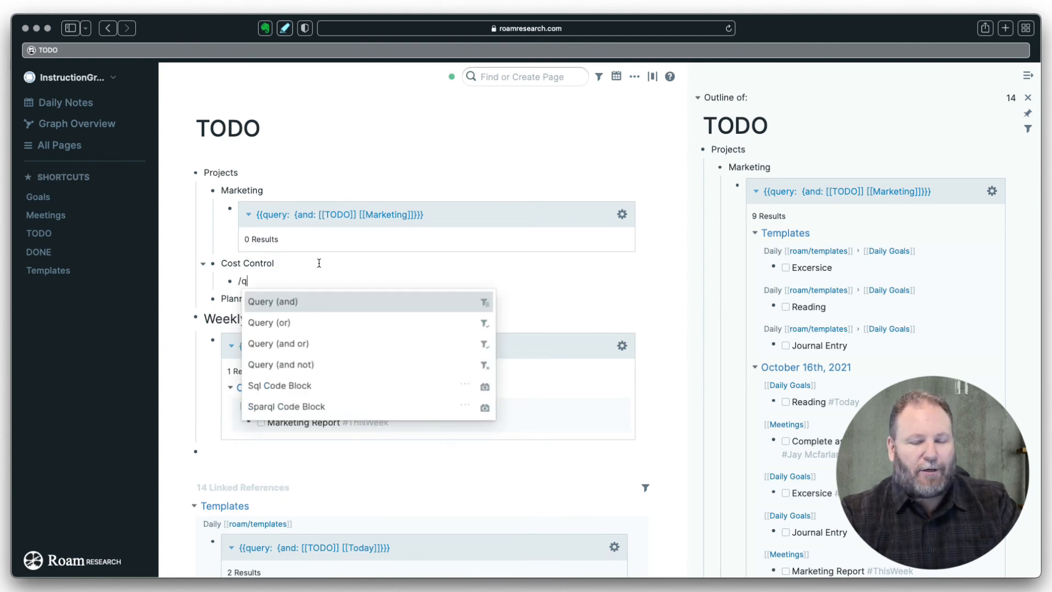
key(Return)
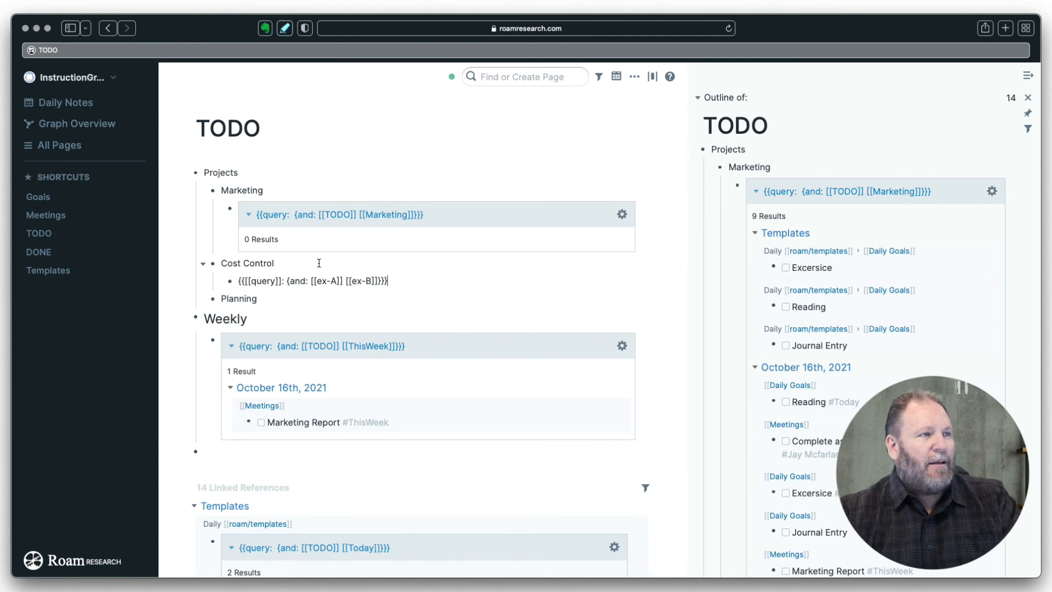
click(331, 280)
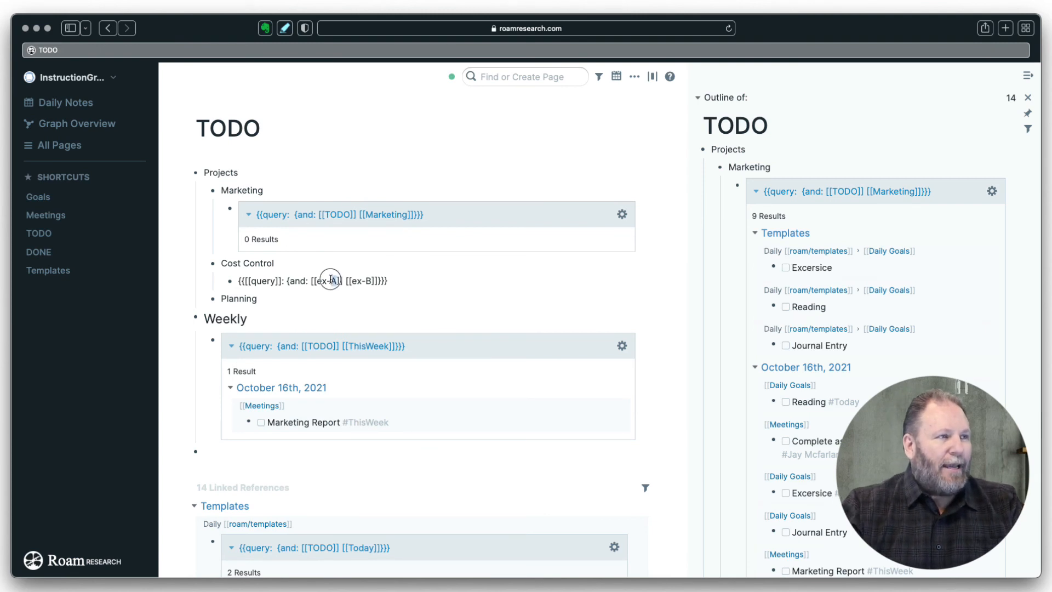
drag(331, 280, 317, 280)
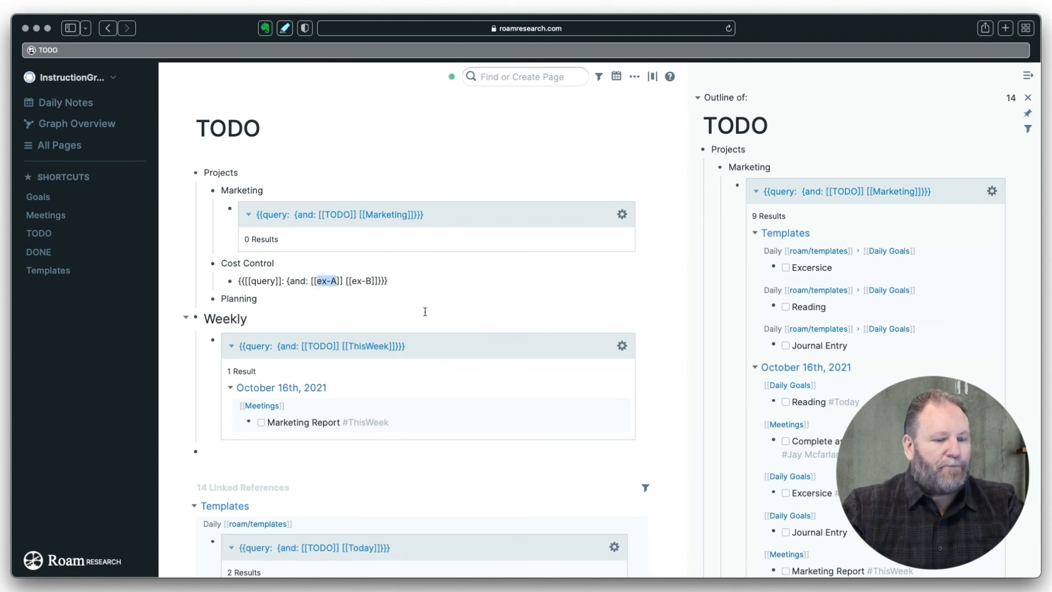
text(Tod)
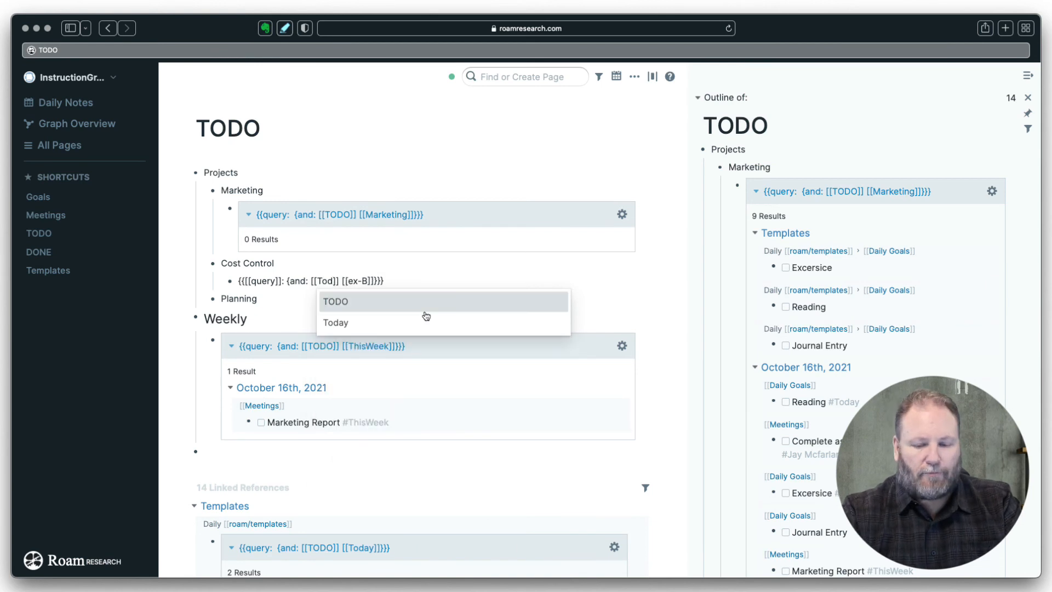
click(425, 311)
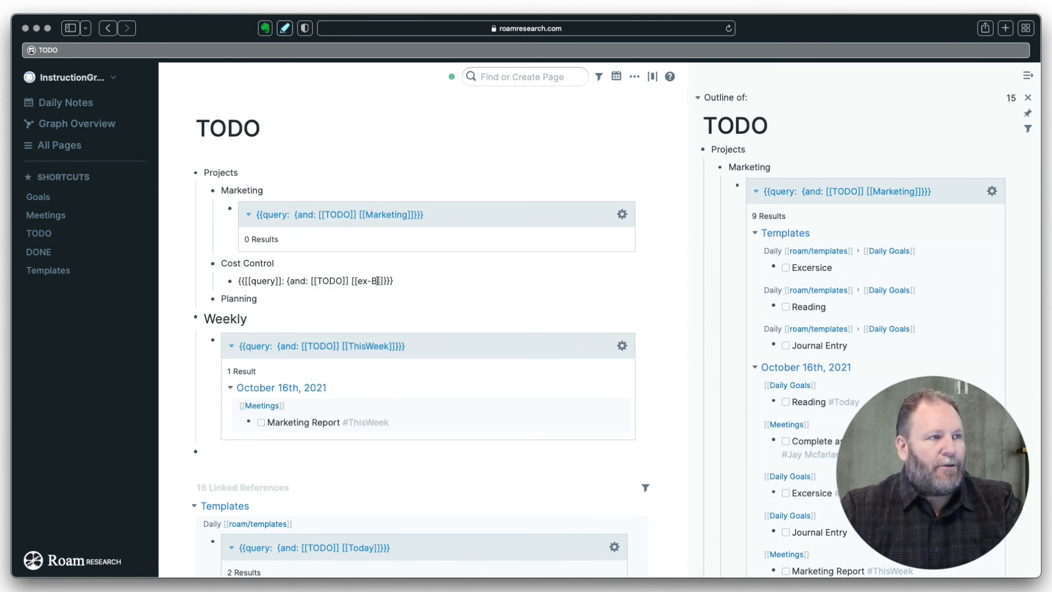
- Set the query's second term to Cost Control and let it render
drag(378, 280, 362, 280)
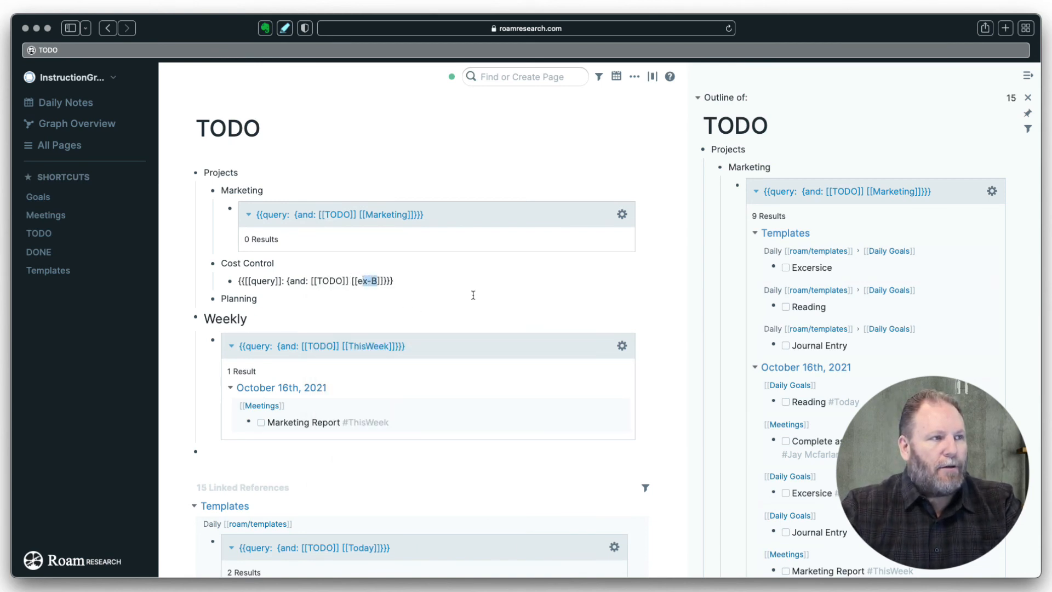
key(BackSpace)
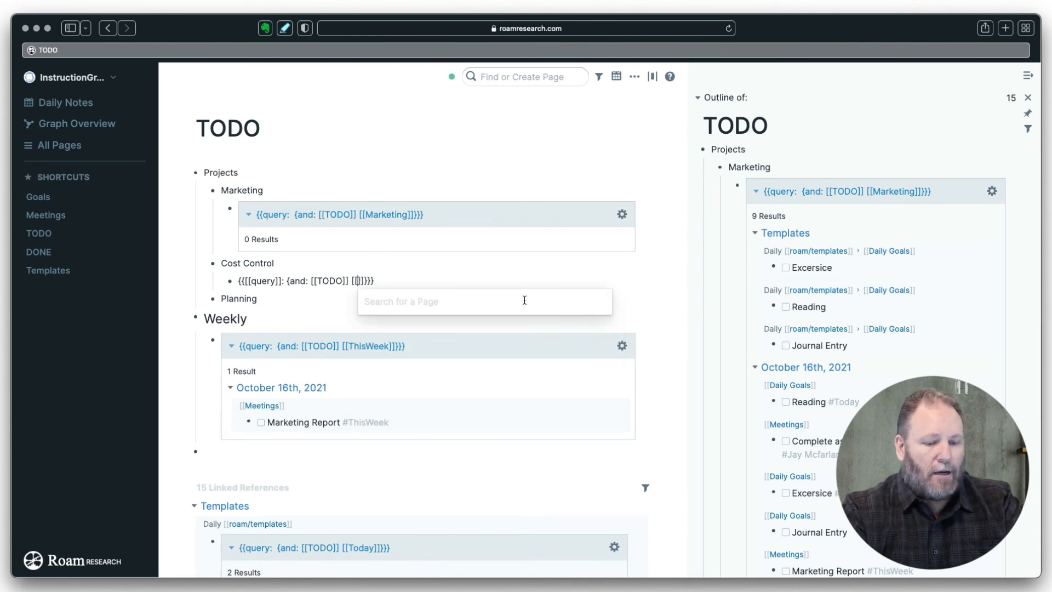
text(Cost)
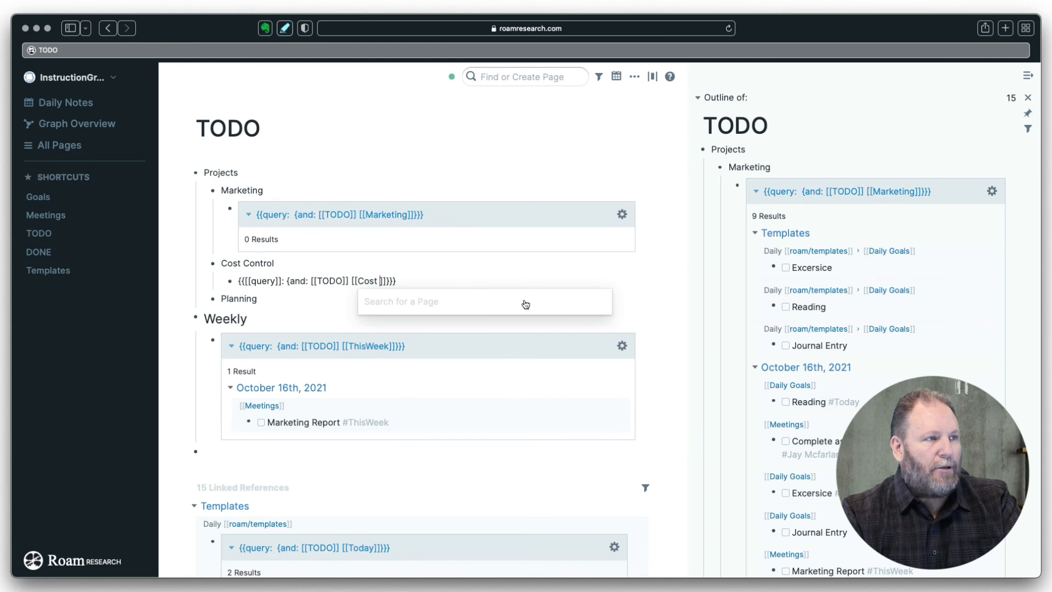
text( Control)
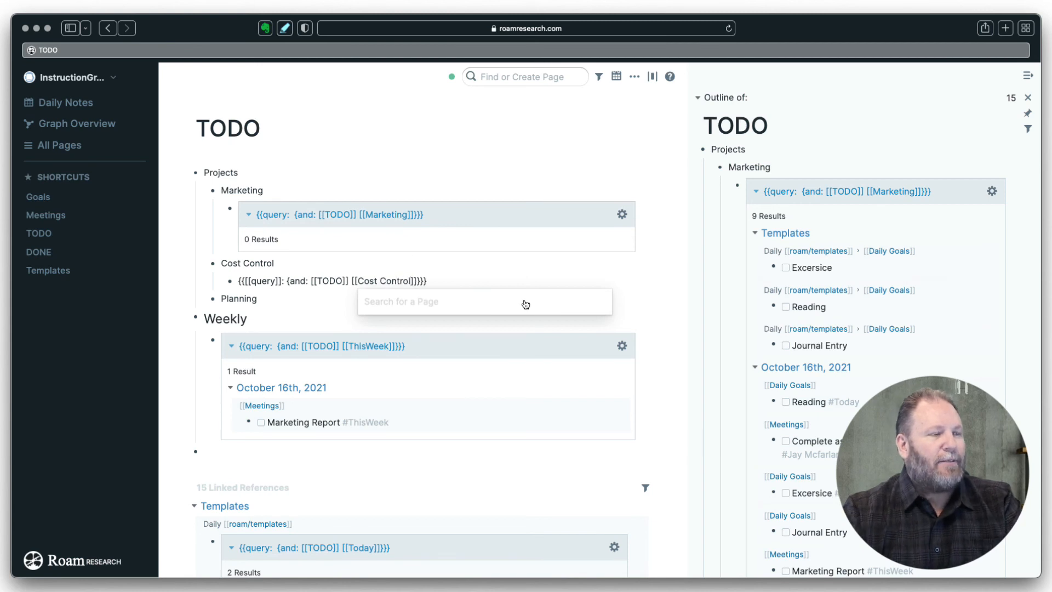
click(454, 279)
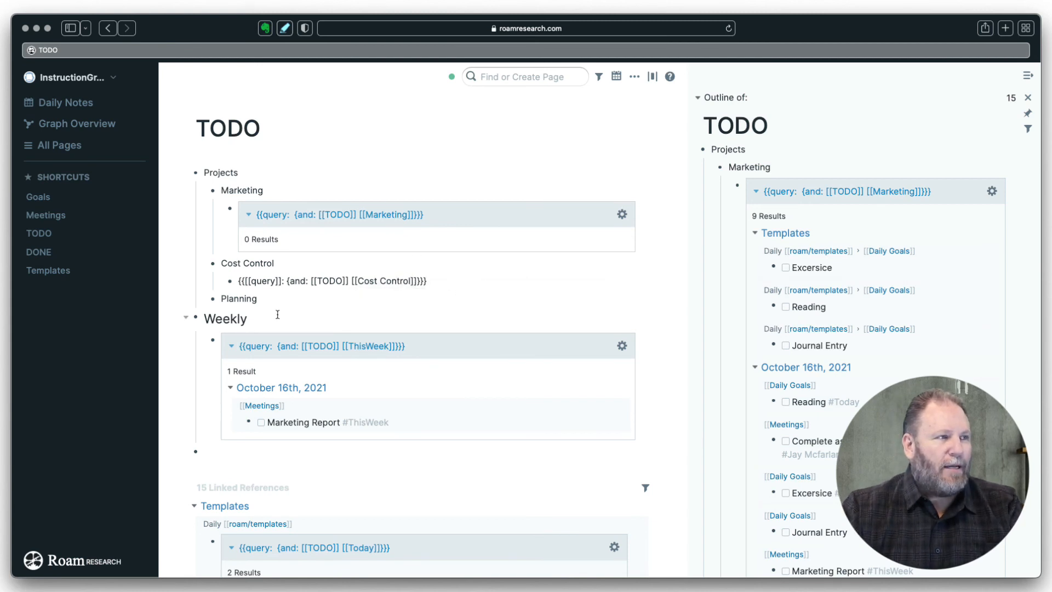
click(299, 300)
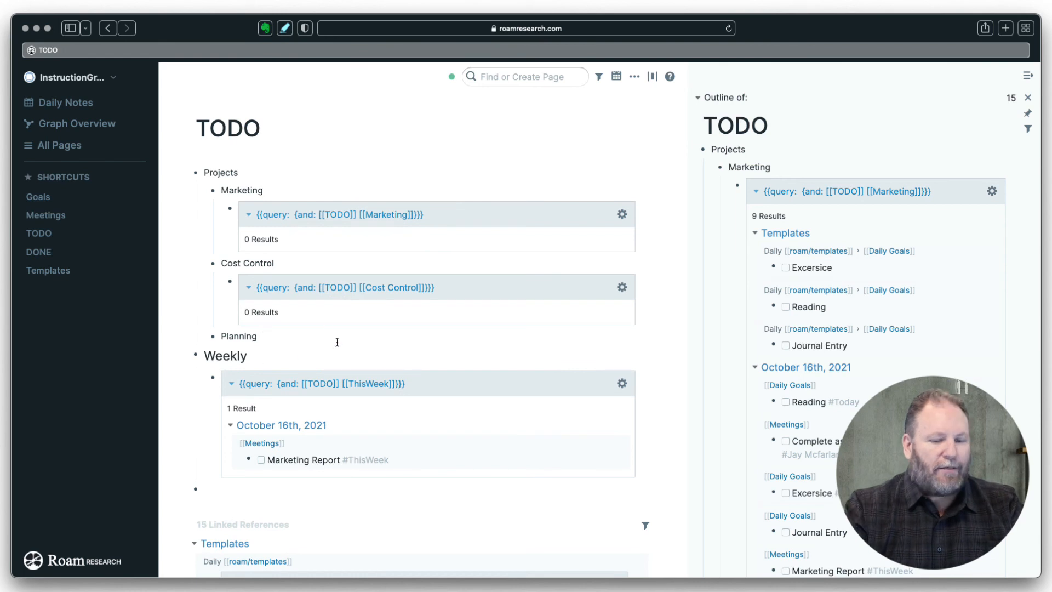
- Nest an and-query under Planning with TODO as the first term and Planning as the second
key(Return)
key(Tab)
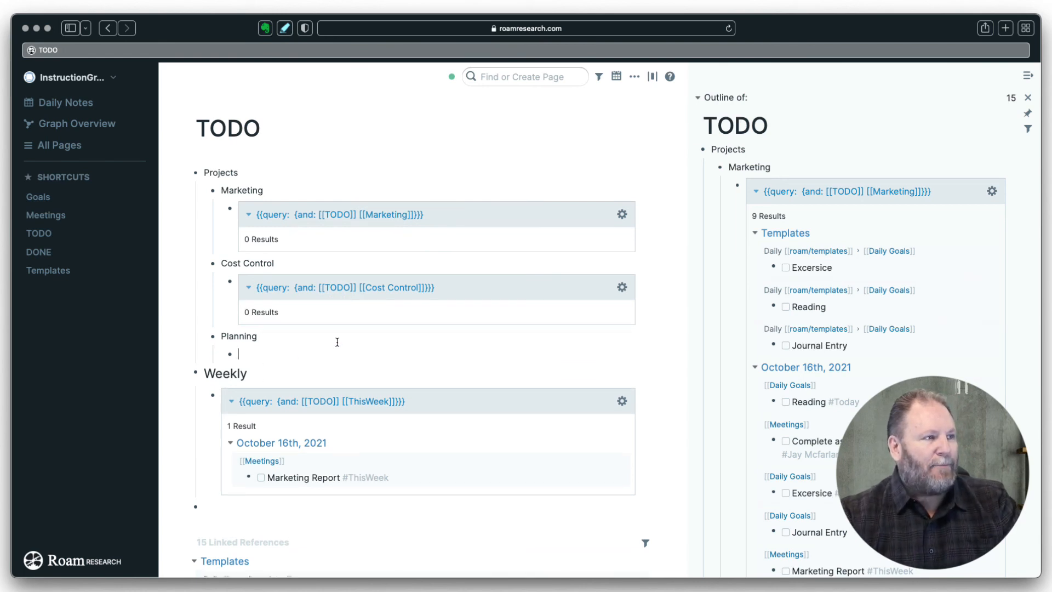
text(/)
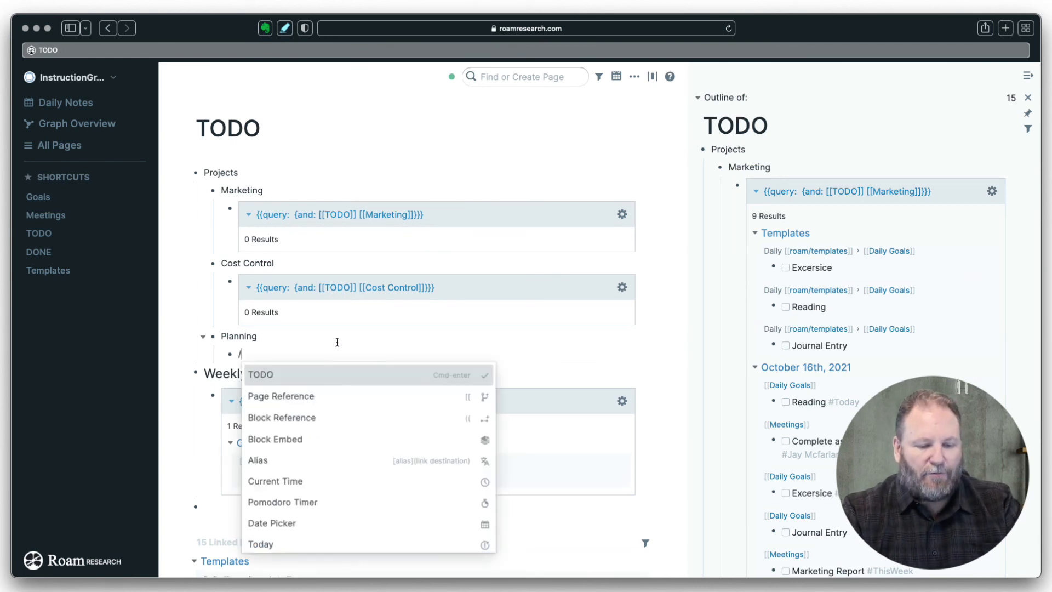
text(q)
key(Return)
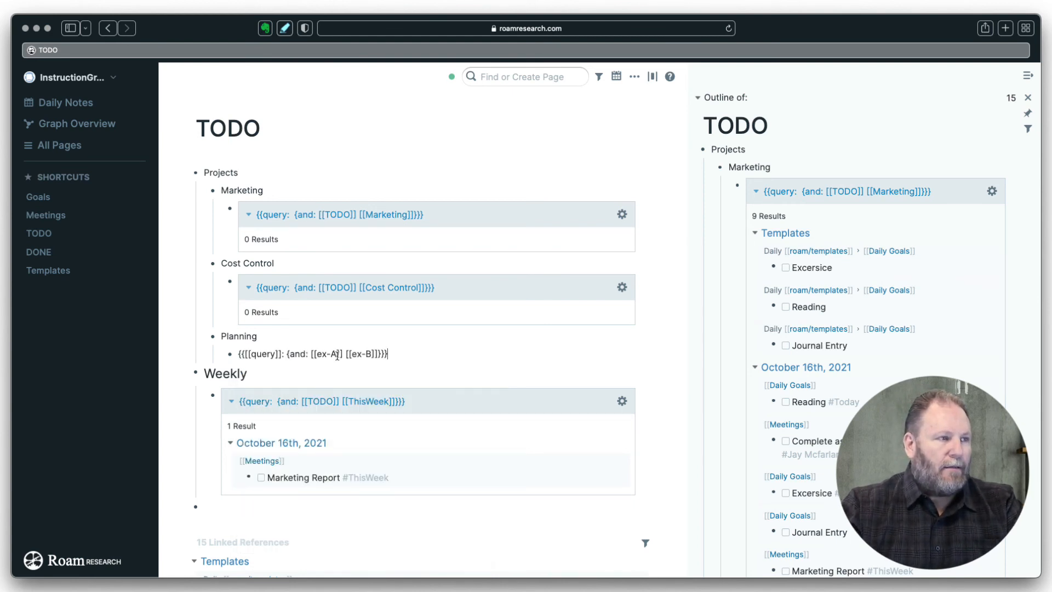
click(333, 353)
double_click(333, 353)
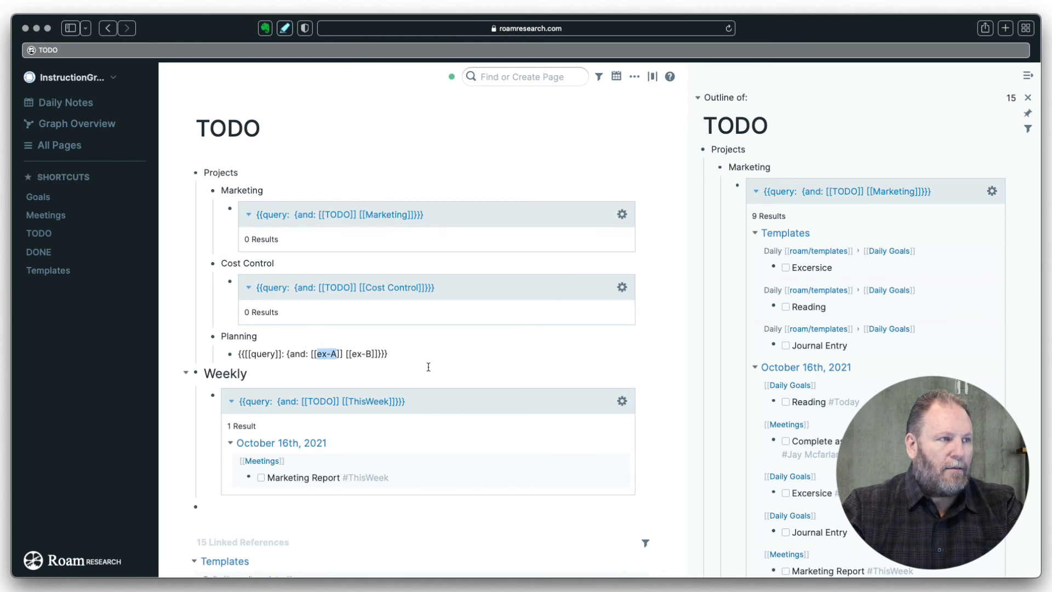
text(tod)
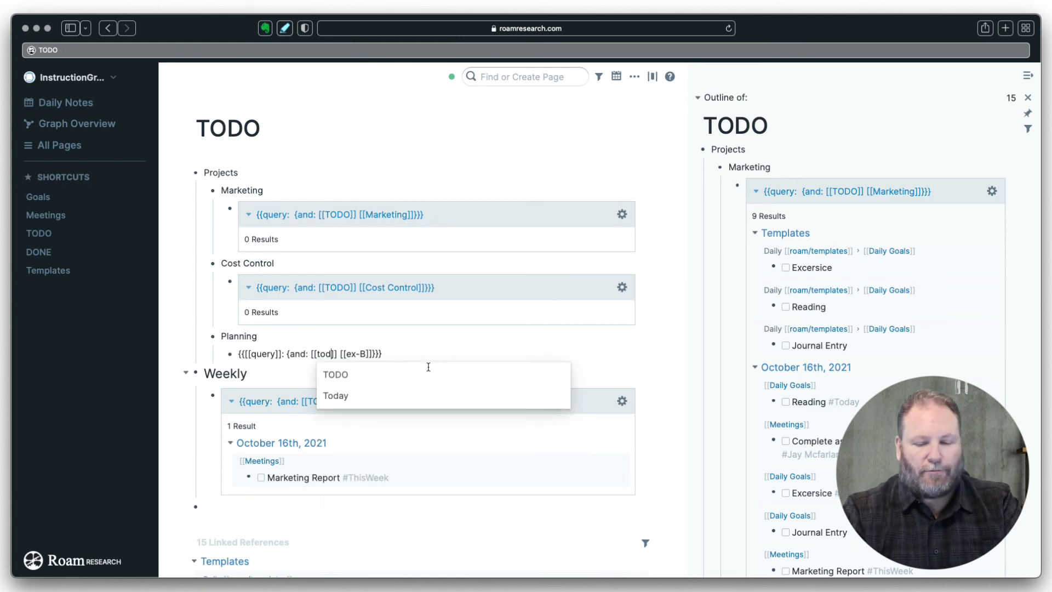
click(428, 368)
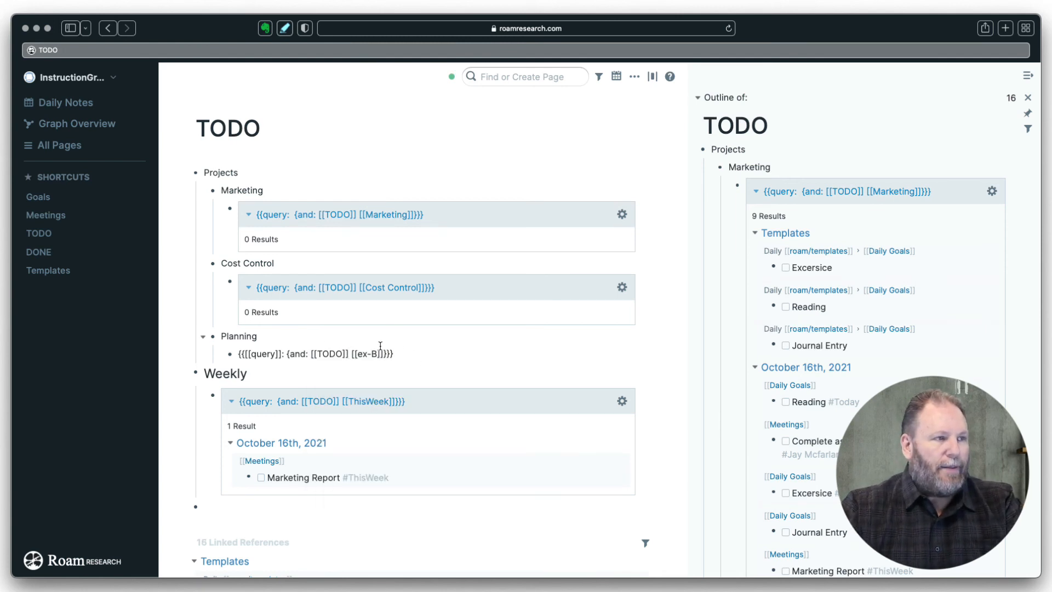
double_click(364, 353)
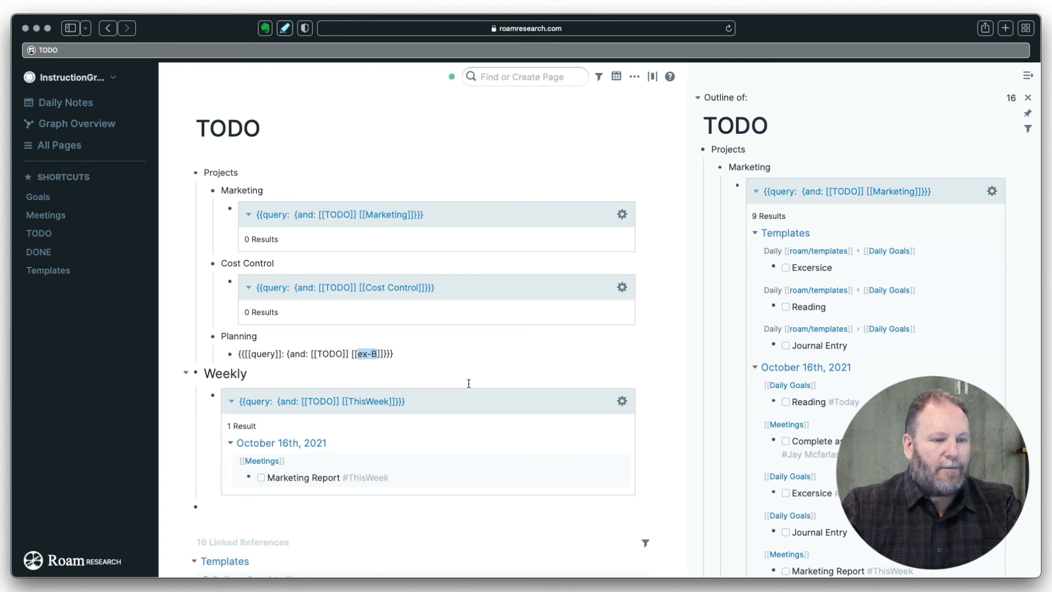
key(BackSpace)
text(Plannin)
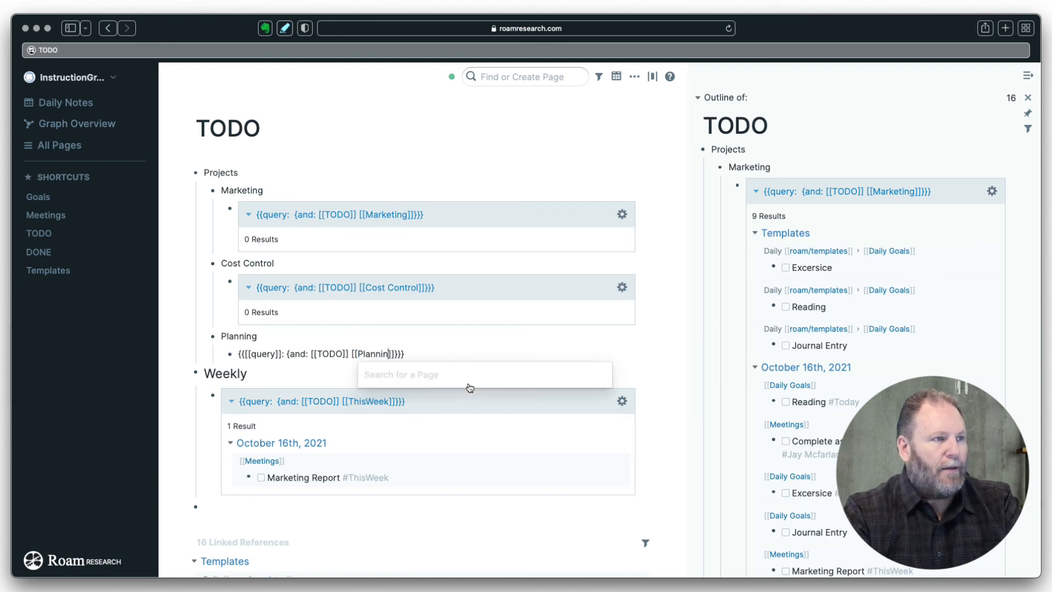
text(g)
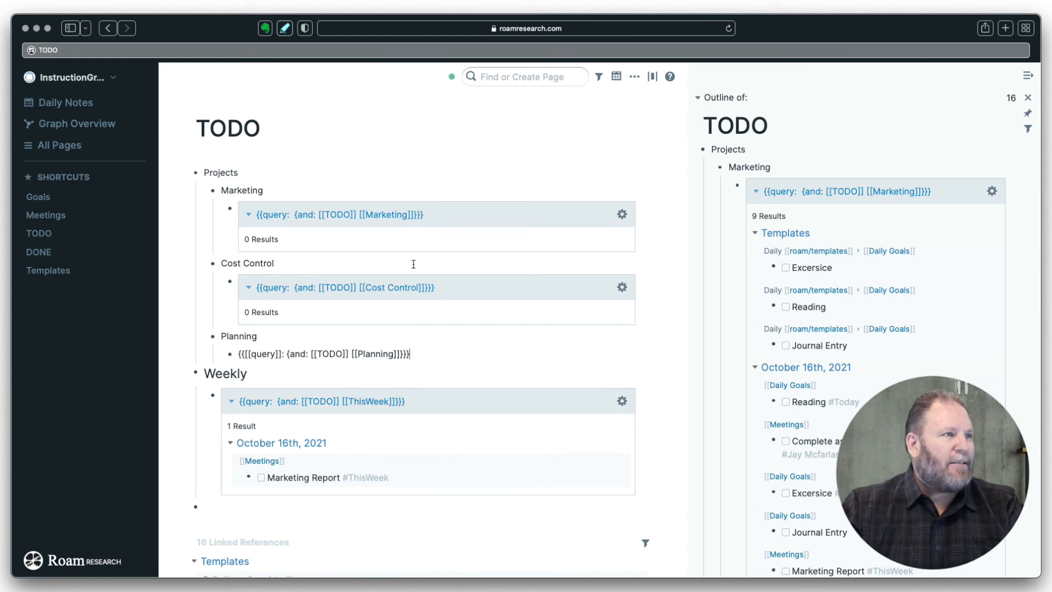
- Format the Marketing, Cost Control and Planning blocks as H2 headings from the context menu
right_click(213, 193)
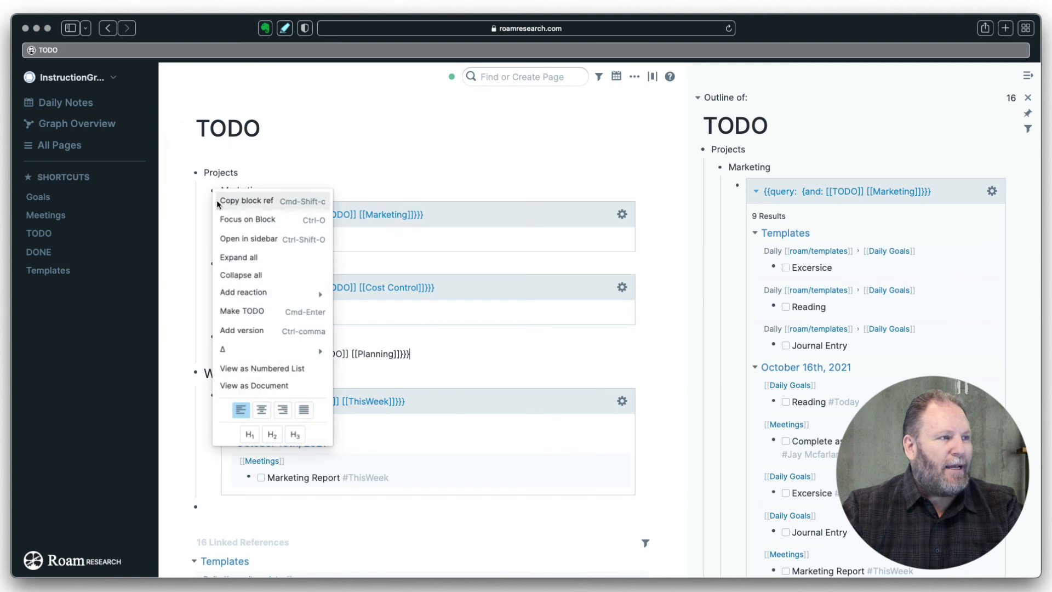
click(272, 434)
click(427, 153)
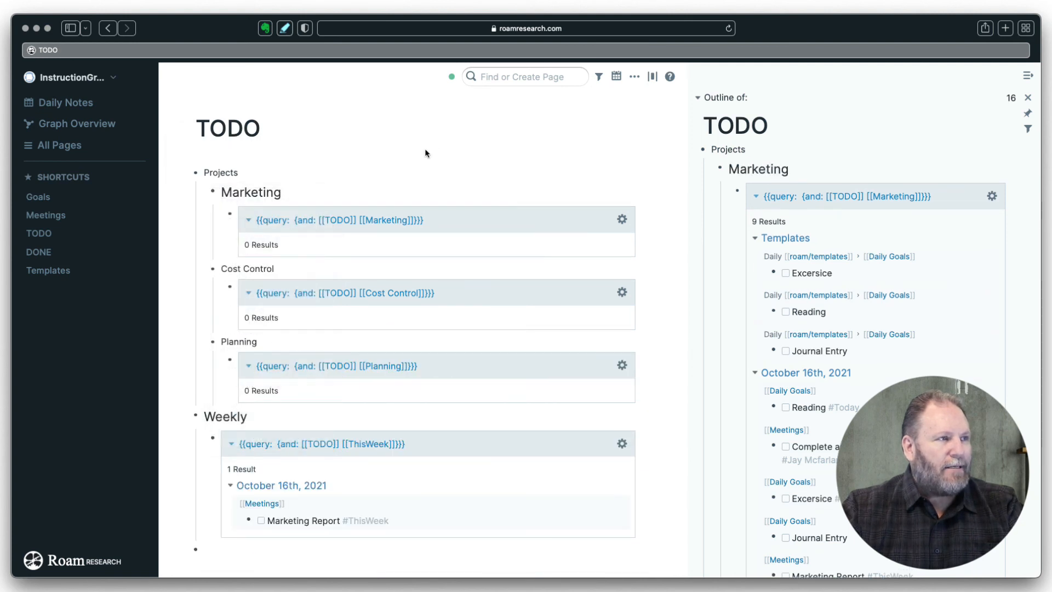
right_click(214, 270)
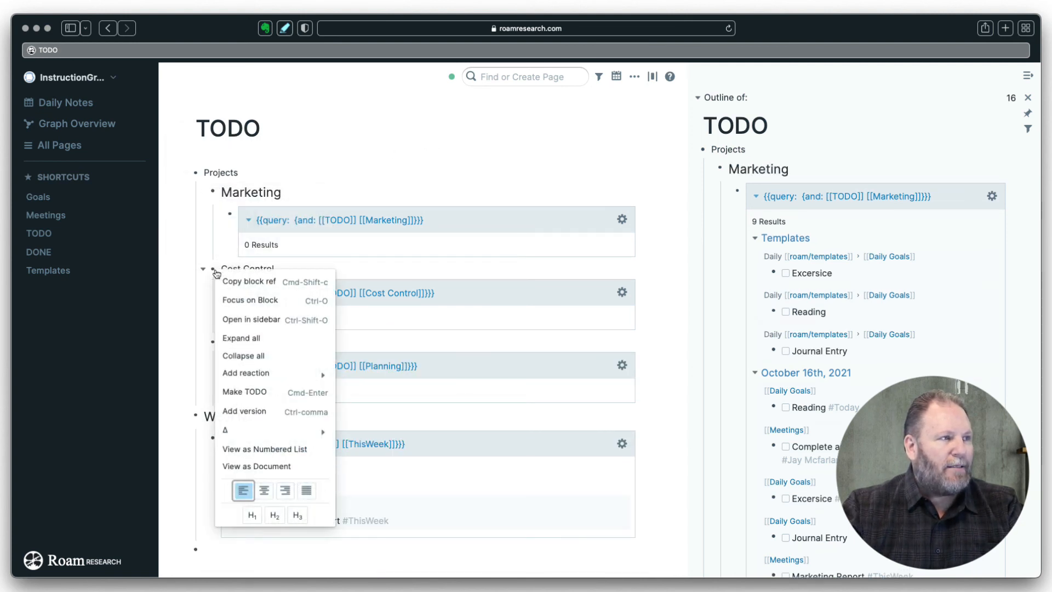
click(275, 514)
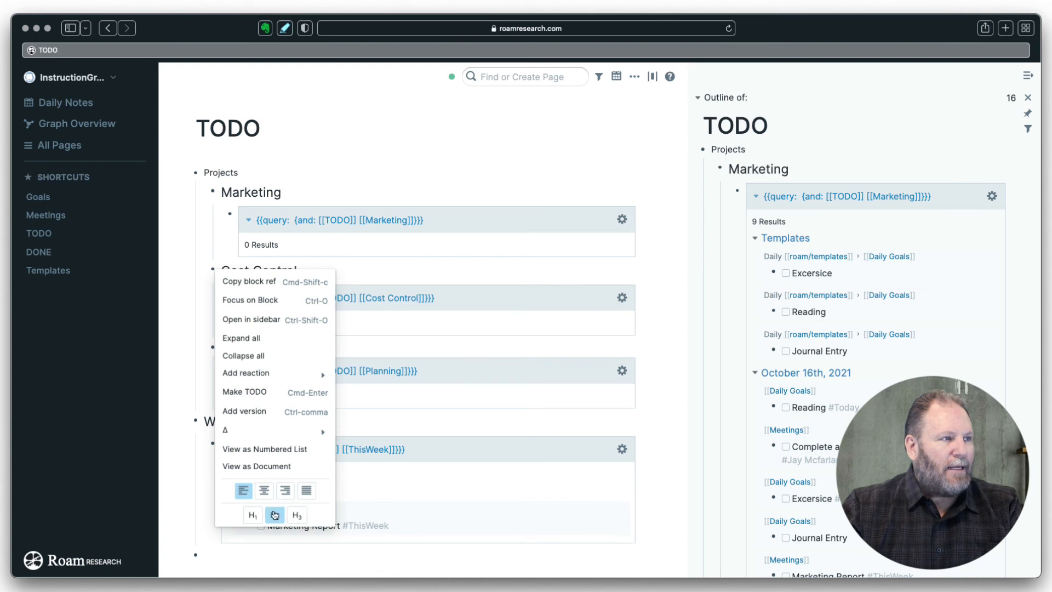
click(363, 176)
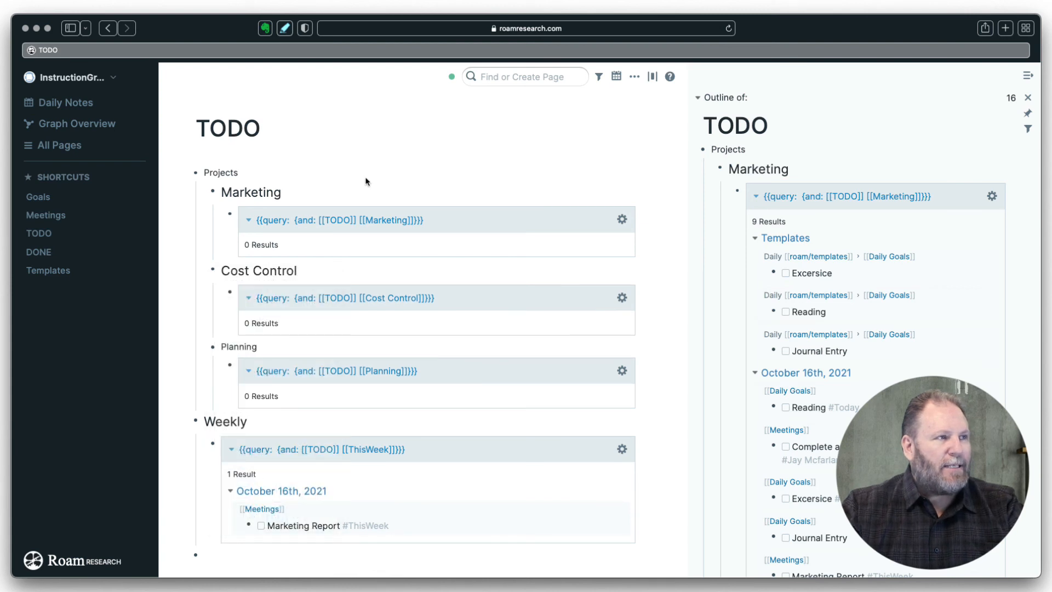
right_click(212, 347)
click(272, 563)
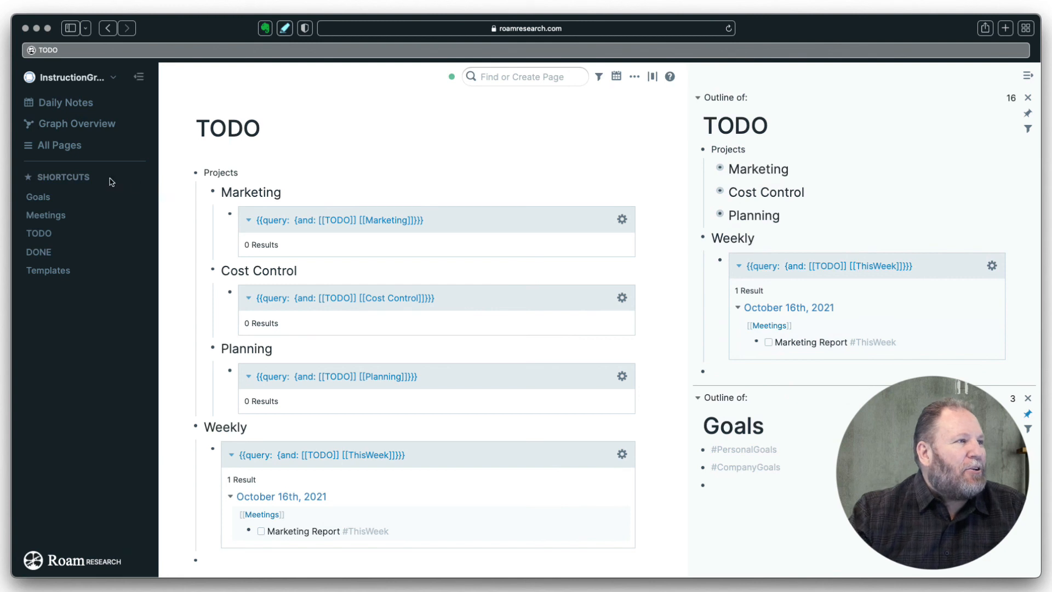
- Switch to the October 16th, 2021 daily note and expand Marketing in the sidebar TODO outline
click(76, 105)
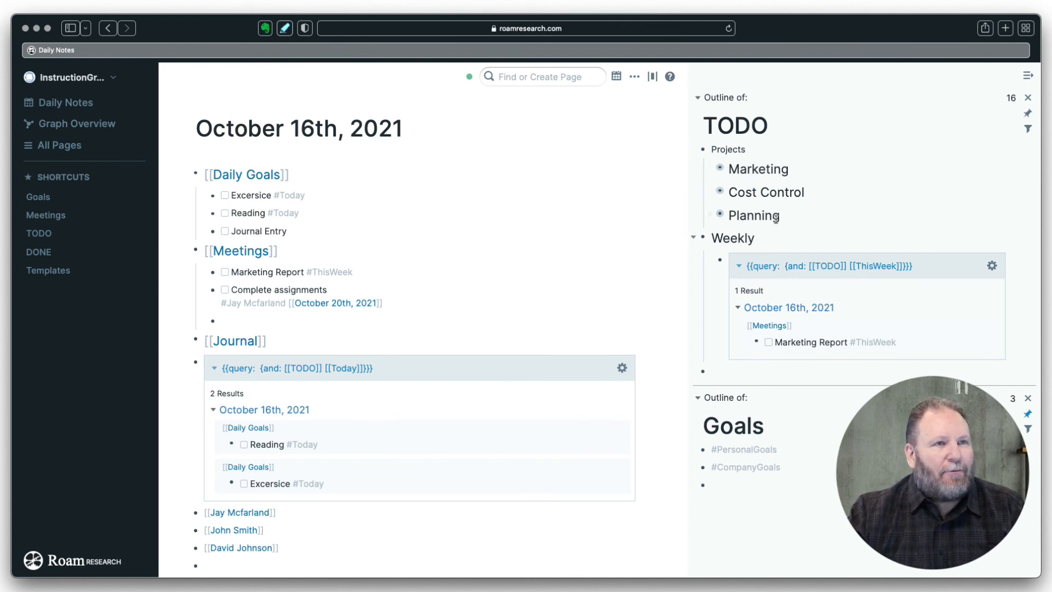
click(708, 168)
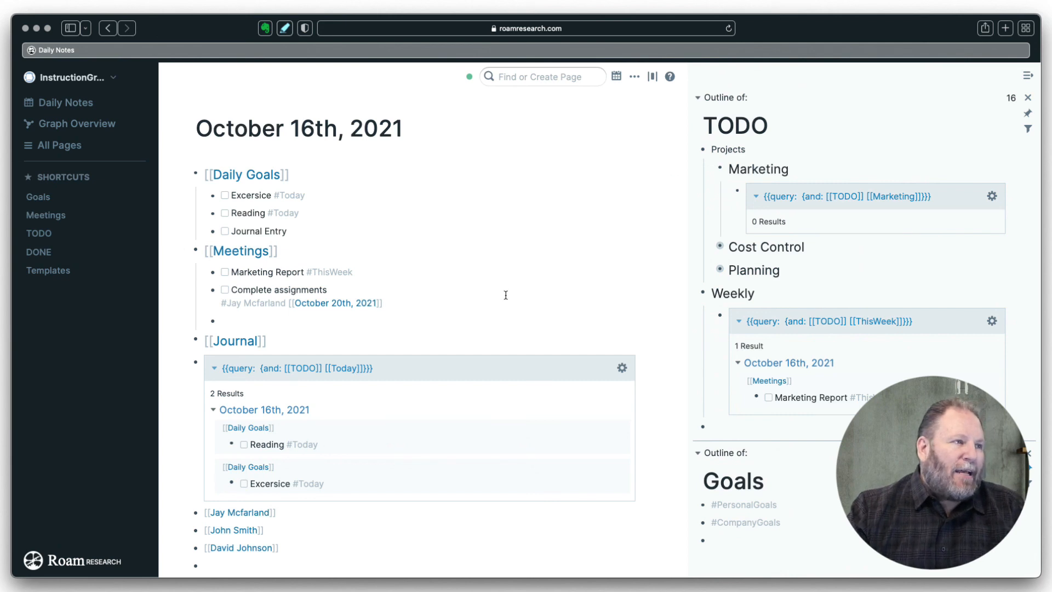
- Tag the Complete assignments TODO with #Marketing using the autocomplete suggestion
click(398, 305)
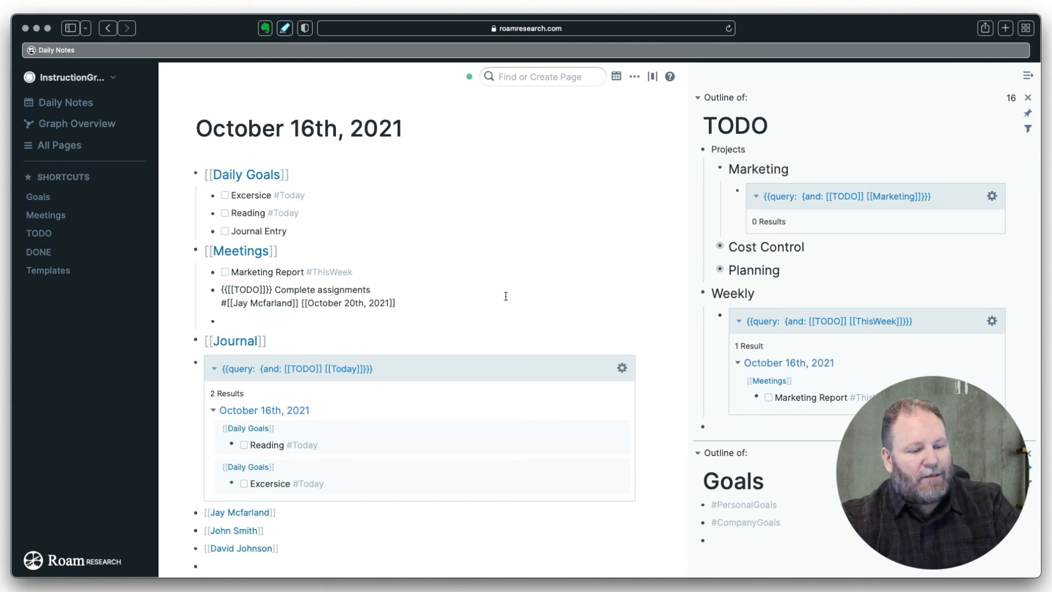
text(#Mar)
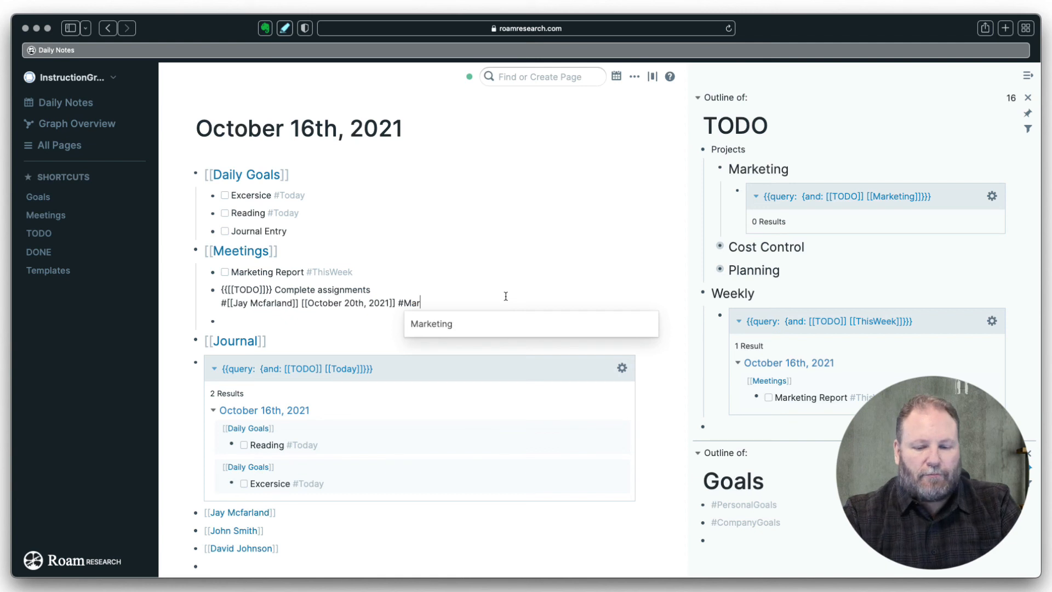
key(Down)
key(Return)
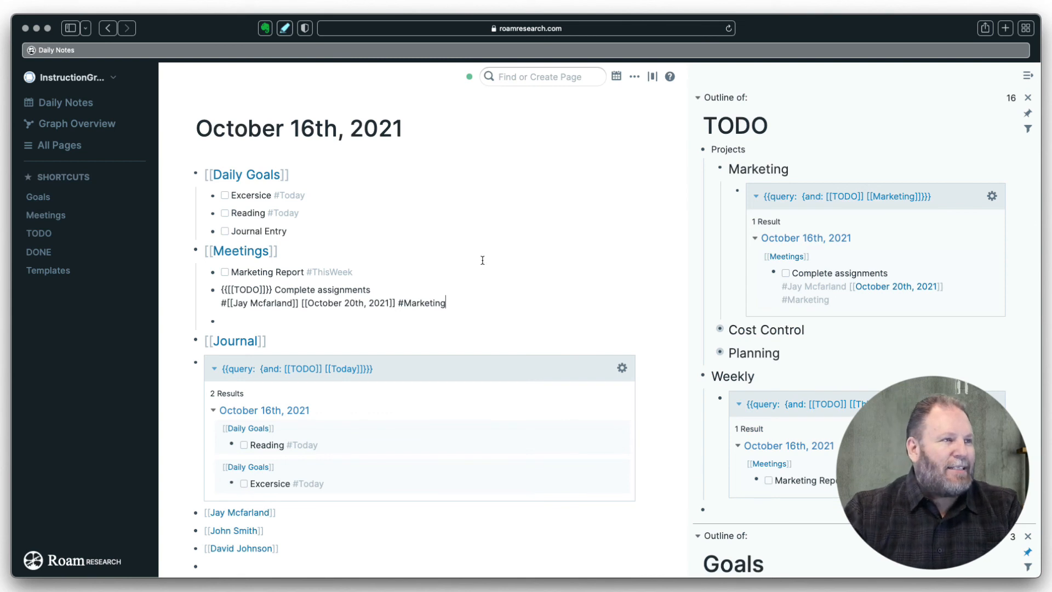
click(378, 289)
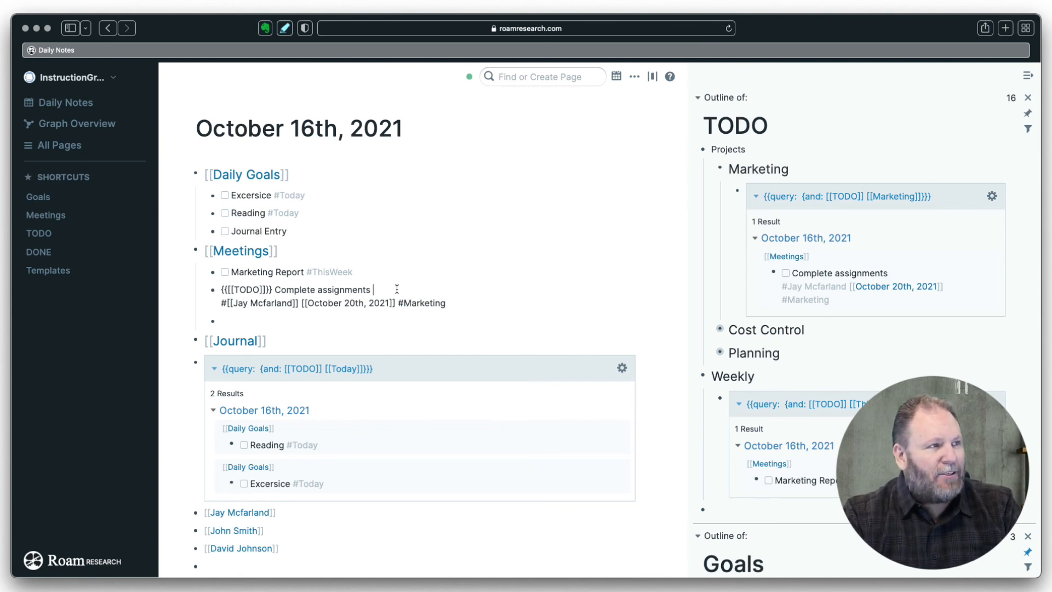
- Add a #Marketing tag on a new line inside the Marketing Report TODO
click(363, 271)
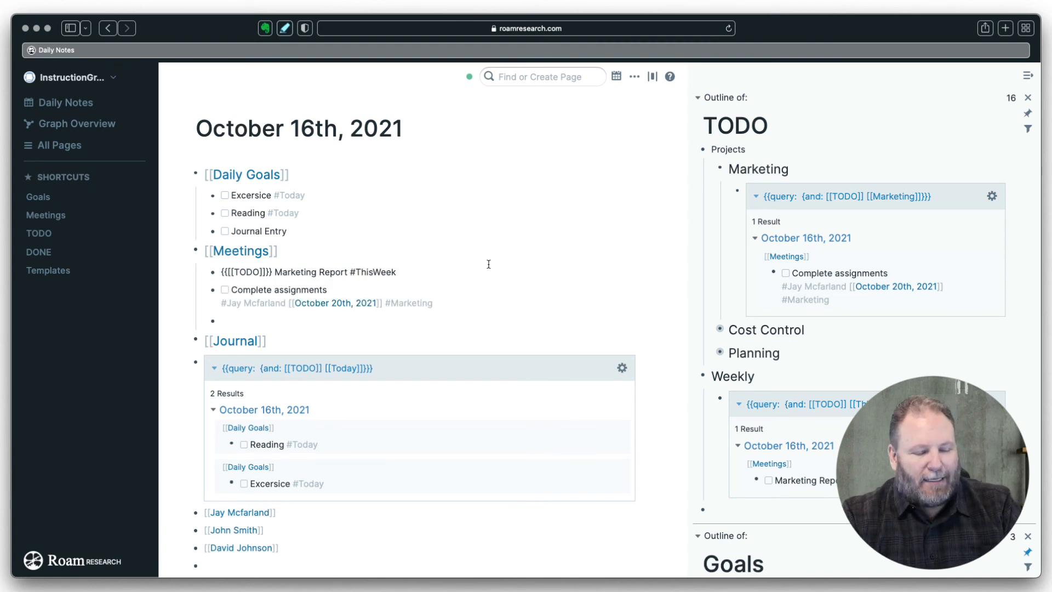
key(shift+Return)
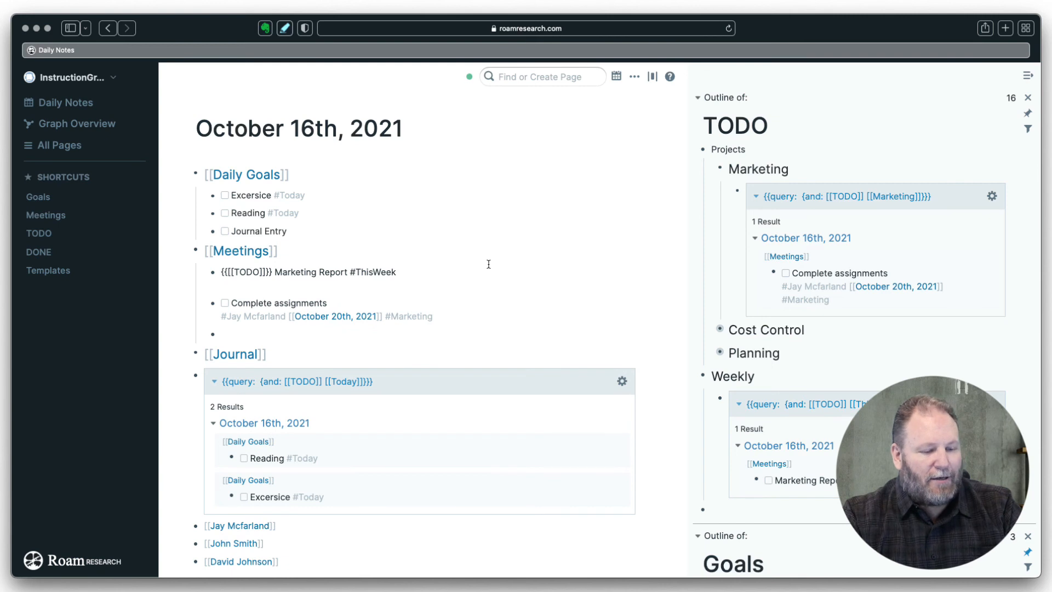
text(#)
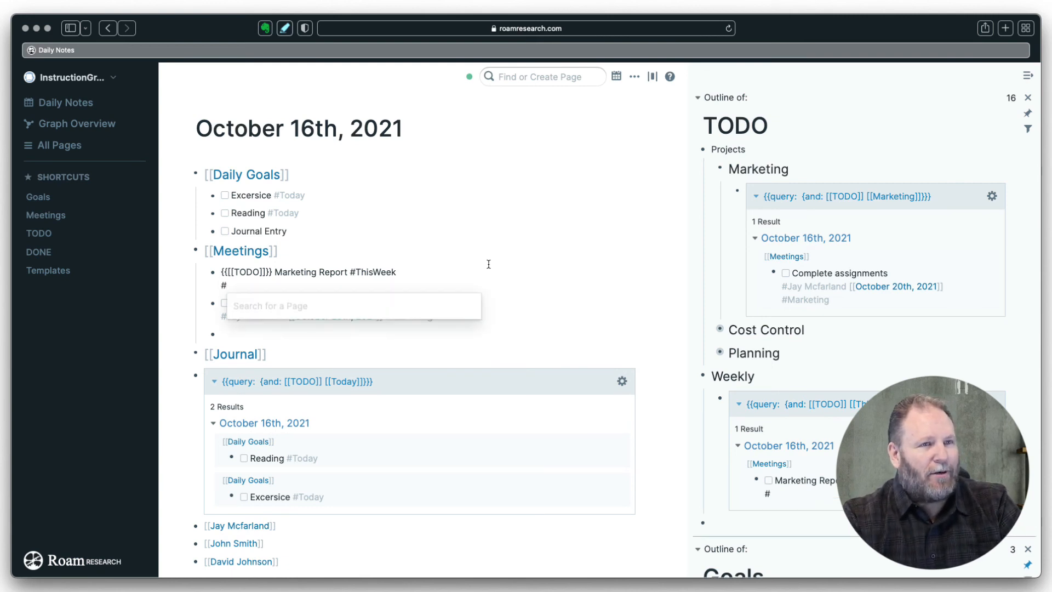
text(mar)
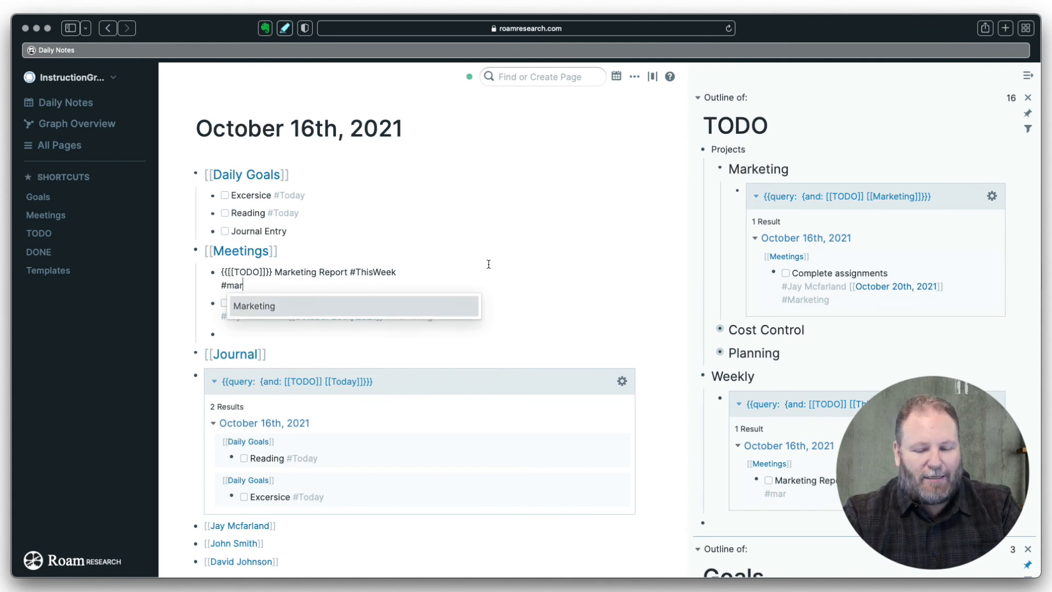
key(Return)
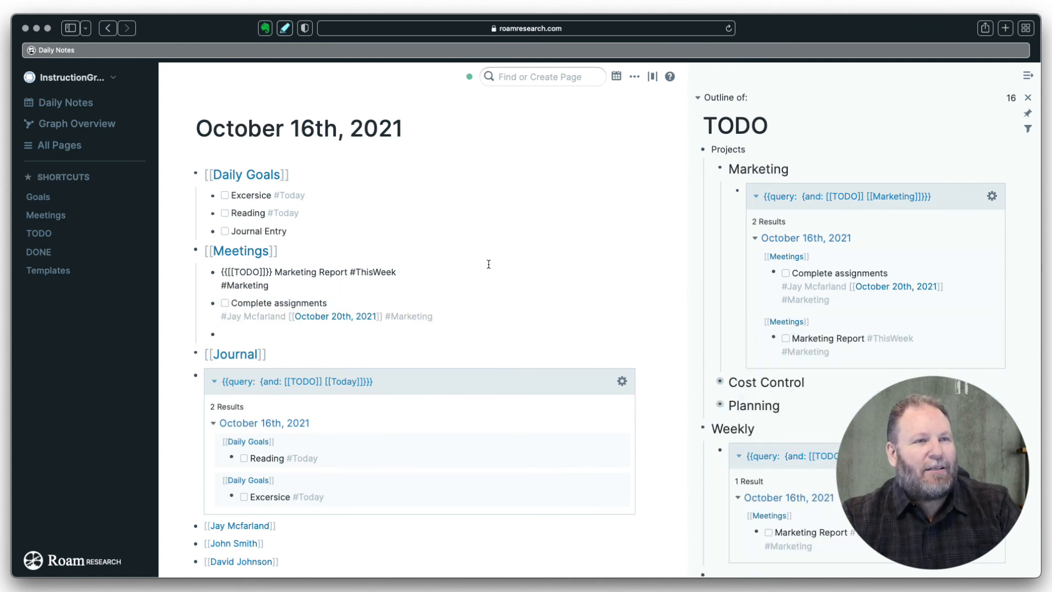